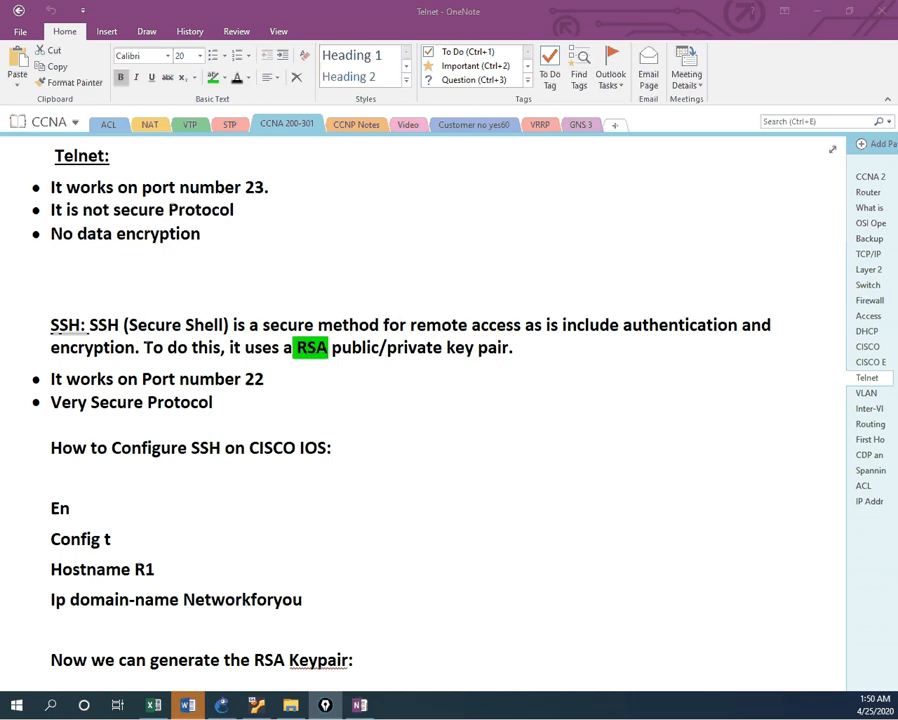
Step: Read through the OneNote SSH notes, highlighting the domain name Networkforyou
{"action": "scroll", "coordinate": [420, 398], "scroll_direction": "down", "scroll_amount": 3}
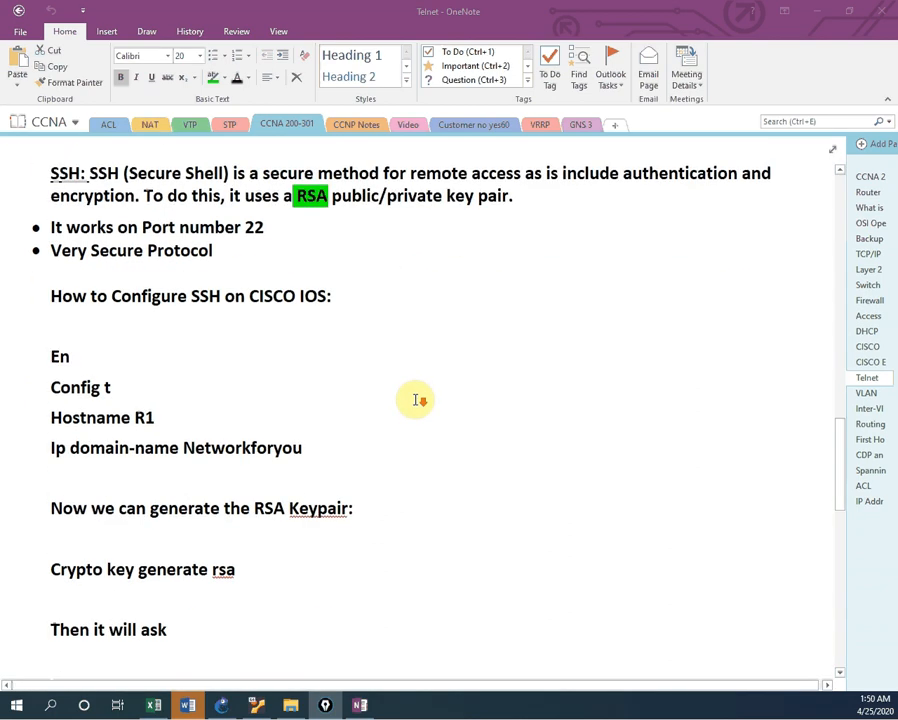
{"action": "scroll", "coordinate": [422, 396], "scroll_direction": "up", "scroll_amount": 2}
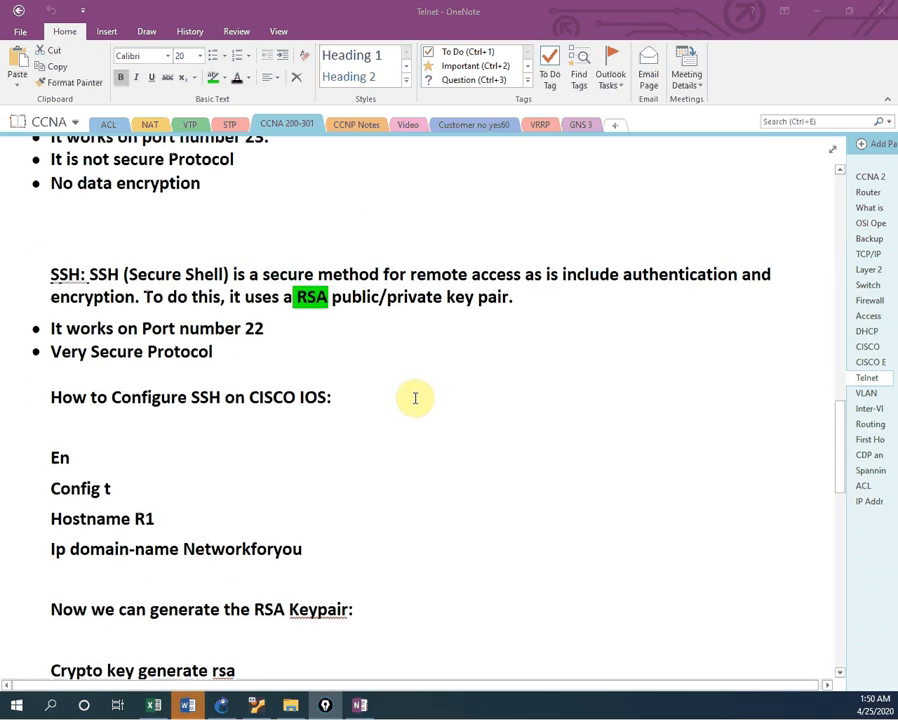
{"action": "scroll", "coordinate": [415, 398], "scroll_direction": "down", "scroll_amount": 3}
{"action": "scroll", "coordinate": [258, 254], "scroll_direction": "up", "scroll_amount": 2}
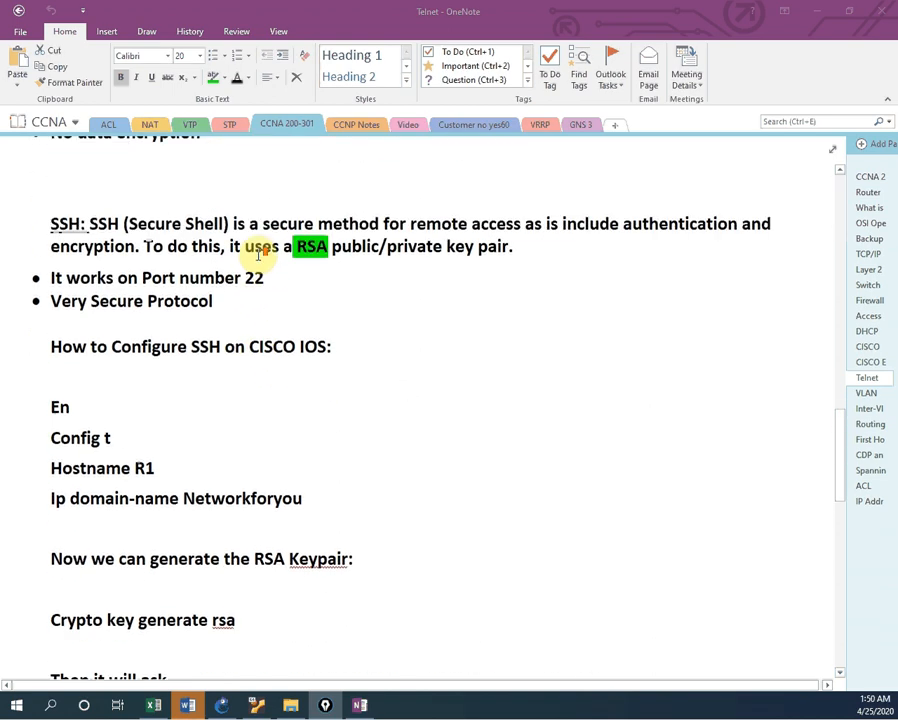
{"action": "scroll", "coordinate": [250, 304], "scroll_direction": "down", "scroll_amount": 7}
{"action": "scroll", "coordinate": [256, 306], "scroll_direction": "up", "scroll_amount": 5}
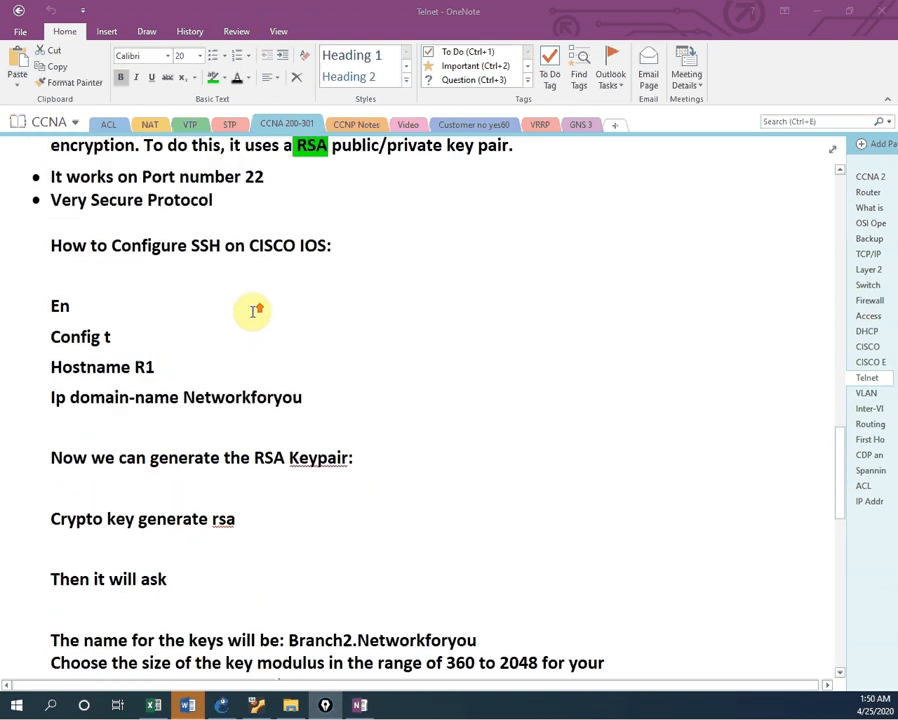
{"action": "scroll", "coordinate": [256, 306], "scroll_direction": "up", "scroll_amount": 3}
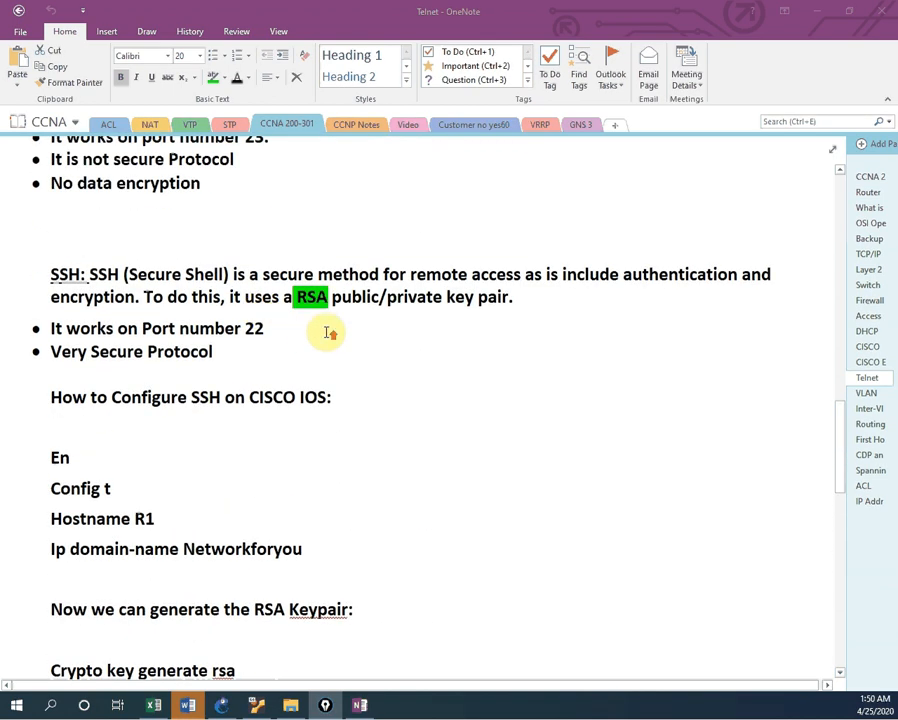
{"action": "scroll", "coordinate": [380, 326], "scroll_direction": "up", "scroll_amount": 6}
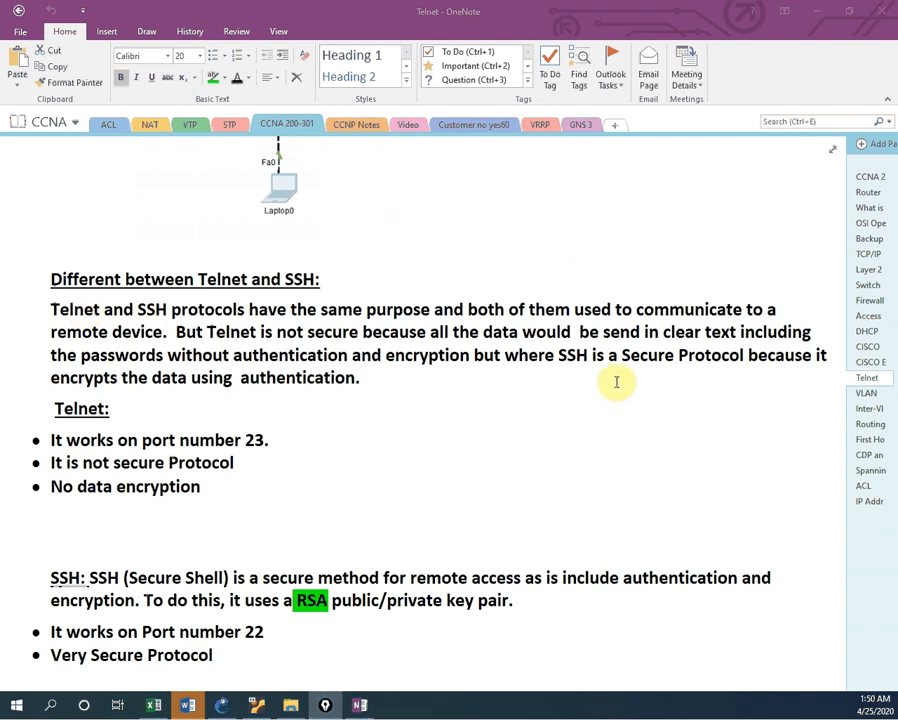
{"action": "scroll", "coordinate": [619, 381], "scroll_direction": "down", "scroll_amount": 3}
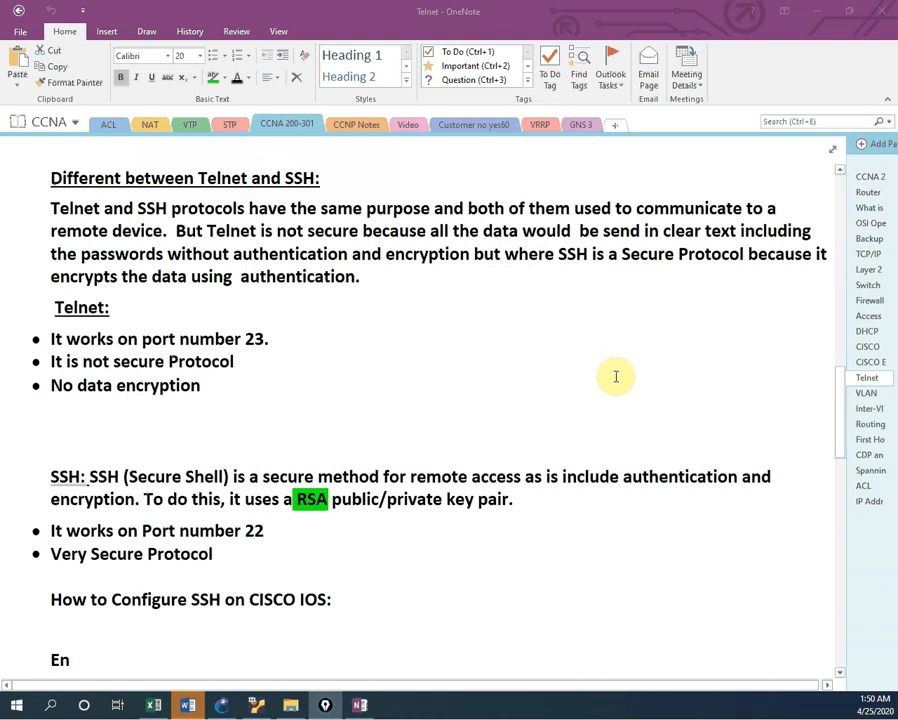
{"action": "scroll", "coordinate": [616, 376], "scroll_direction": "down", "scroll_amount": 6}
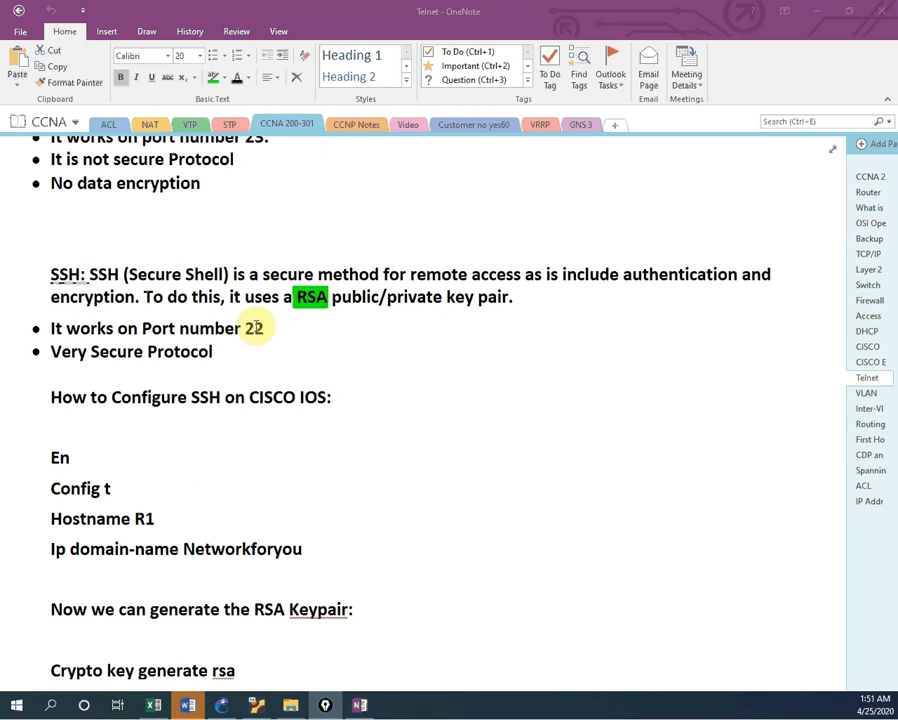
{"action": "scroll", "coordinate": [280, 336], "scroll_direction": "down", "scroll_amount": 5}
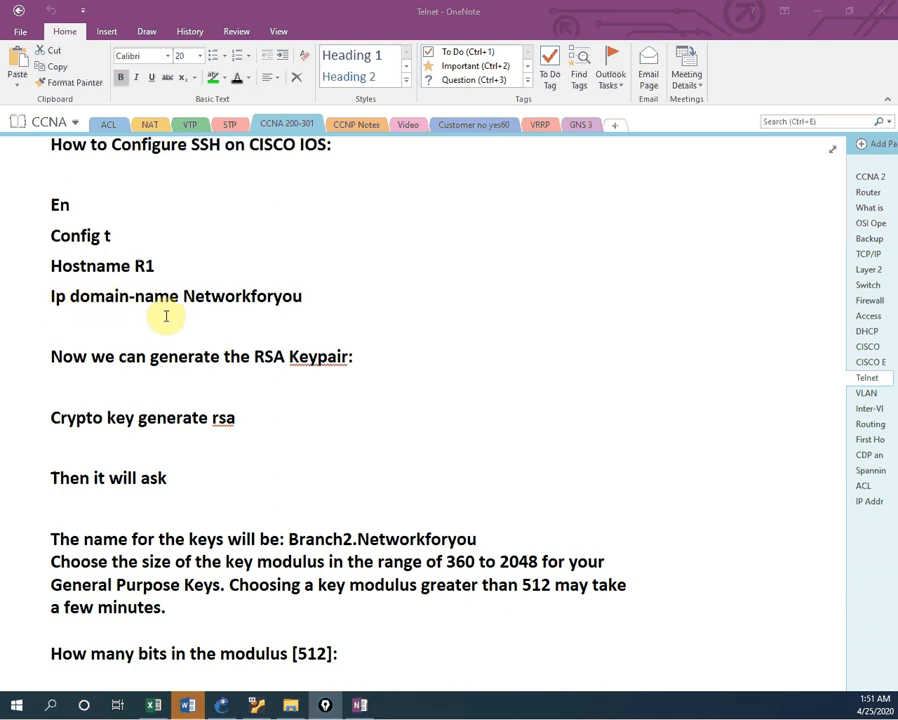
{"action": "left_click_drag", "start_coordinate": [312, 294], "coordinate": [191, 305]}
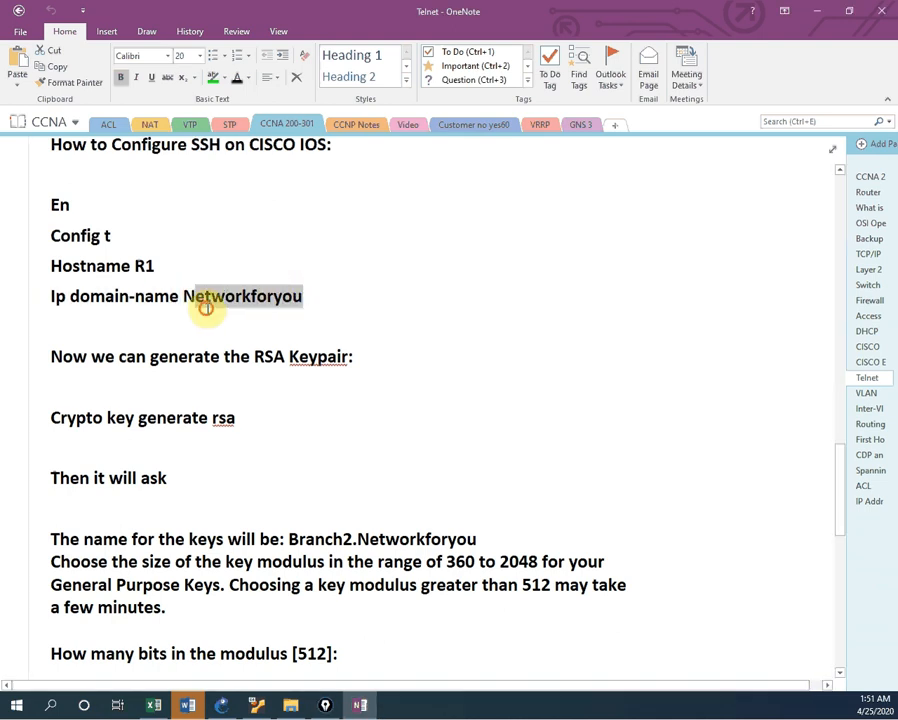
{"action": "left_click", "coordinate": [202, 304]}
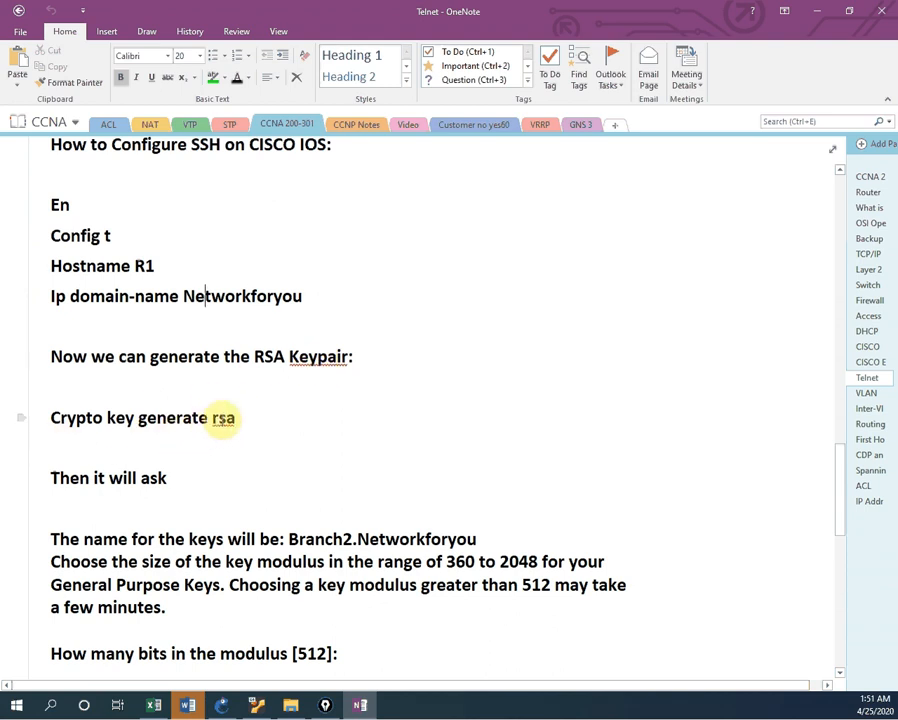
Step: Highlight the 360–2048 key size range, reach the notes' end, and move OneNote aside to reveal GNS3
{"action": "scroll", "coordinate": [261, 419], "scroll_direction": "down", "scroll_amount": 2}
{"action": "scroll", "coordinate": [261, 419], "scroll_direction": "down", "scroll_amount": 4}
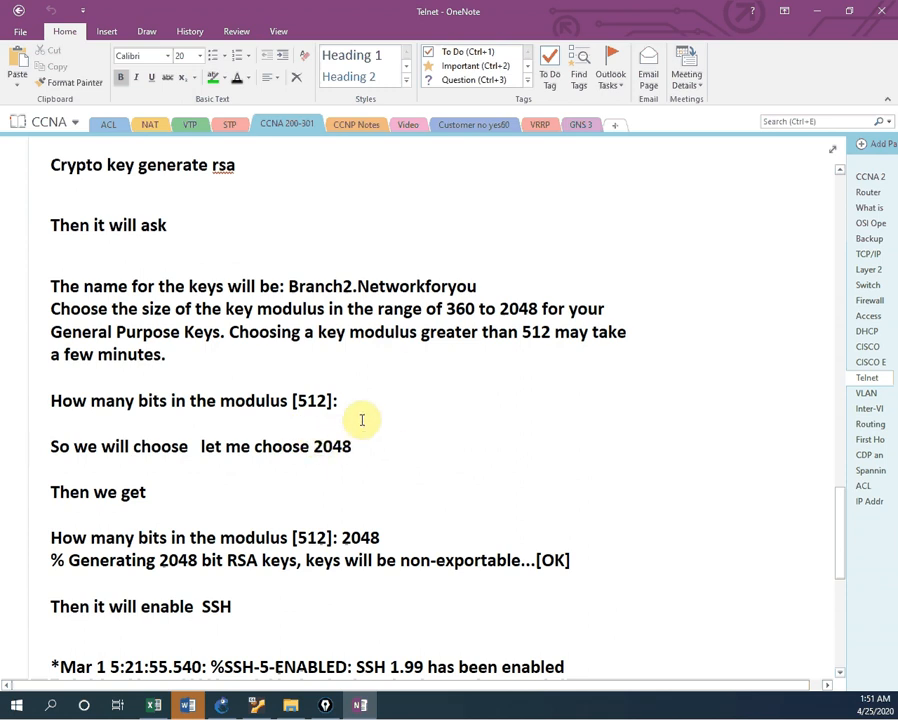
{"action": "left_click_drag", "start_coordinate": [448, 301], "coordinate": [530, 311]}
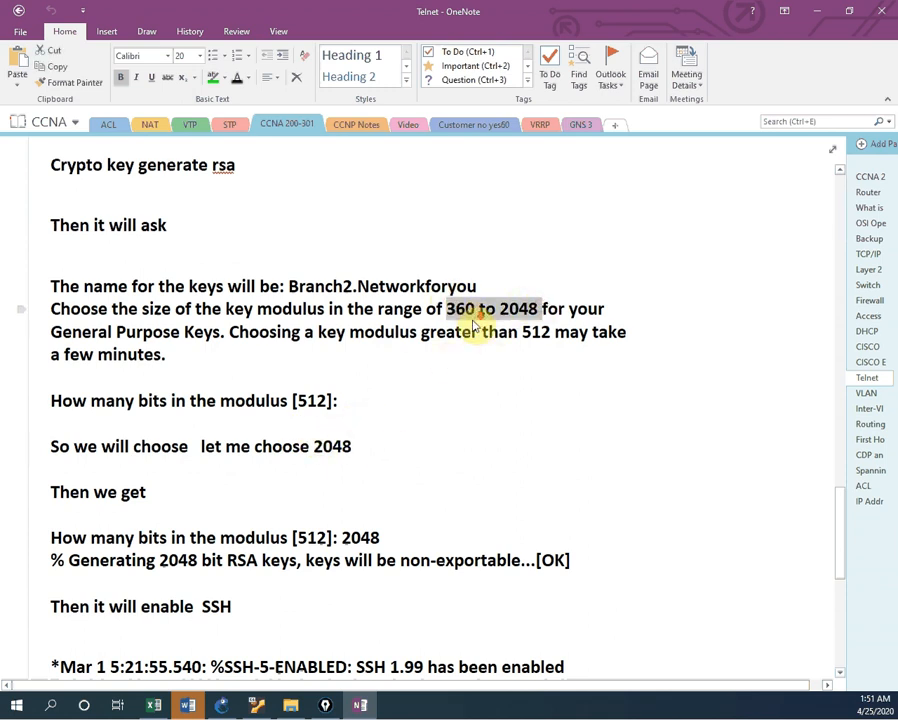
{"action": "scroll", "coordinate": [463, 332], "scroll_direction": "down", "scroll_amount": 5}
{"action": "scroll", "coordinate": [243, 413], "scroll_direction": "down", "scroll_amount": 2}
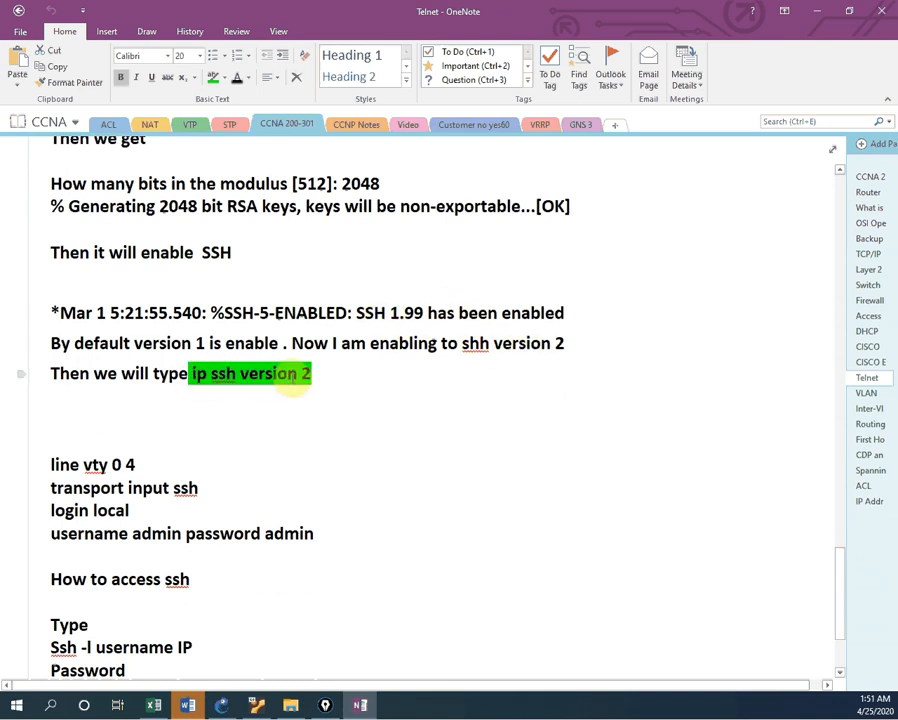
{"action": "scroll", "coordinate": [334, 374], "scroll_direction": "down", "scroll_amount": 3}
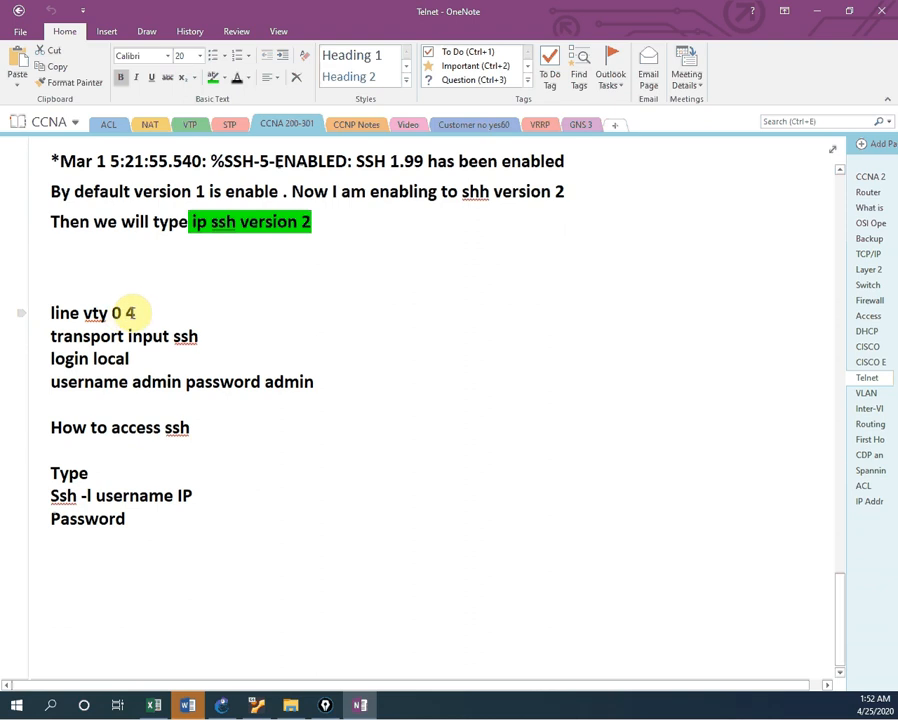
{"action": "scroll", "coordinate": [128, 326], "scroll_direction": "down", "scroll_amount": 1}
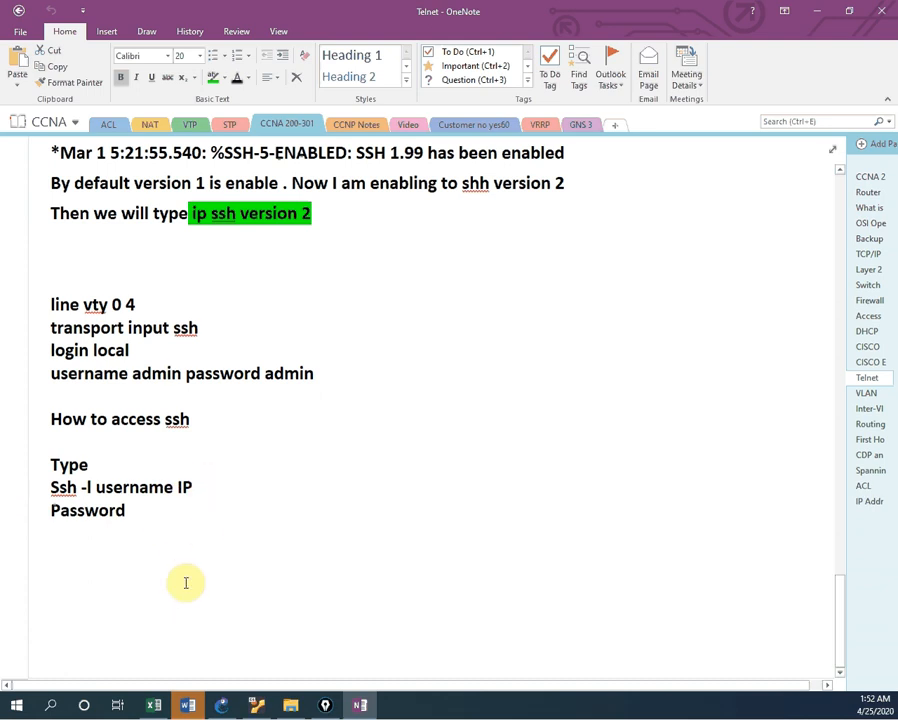
{"action": "left_click_drag", "start_coordinate": [570, 16], "coordinate": [0, 45]}
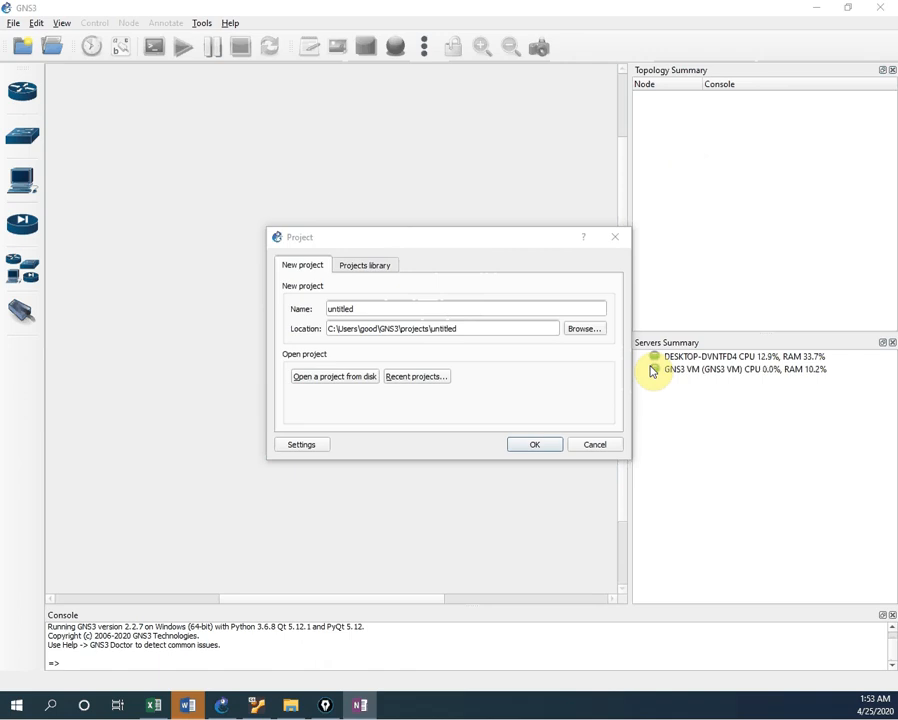
{"action": "left_click", "coordinate": [458, 312]}
Step: Create a new GNS3 project named SSH
{"action": "left_click_drag", "start_coordinate": [400, 313], "coordinate": [322, 290]}
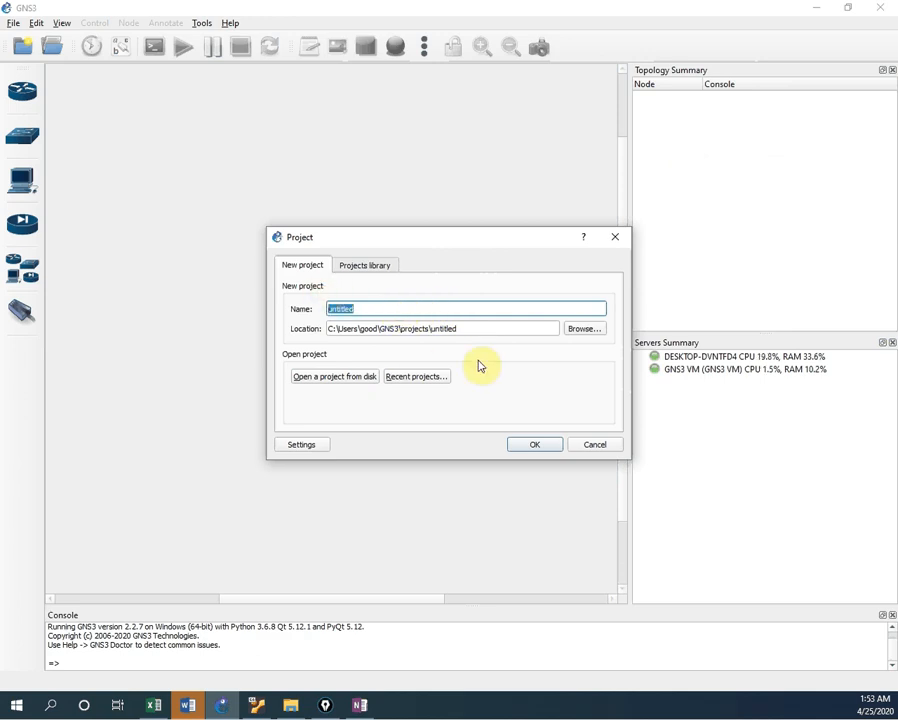
{"action": "type", "text": "SSH"}
{"action": "left_click", "coordinate": [545, 444]}
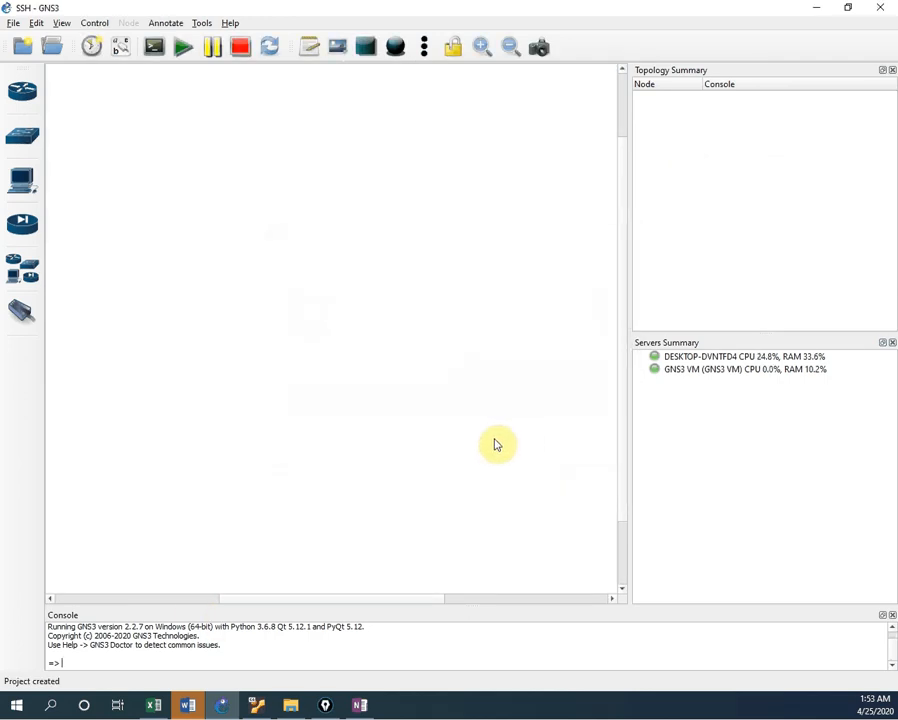
Step: Add two c3600 routers, R1 and R2, and spread them apart on the canvas
{"action": "left_click", "coordinate": [31, 97]}
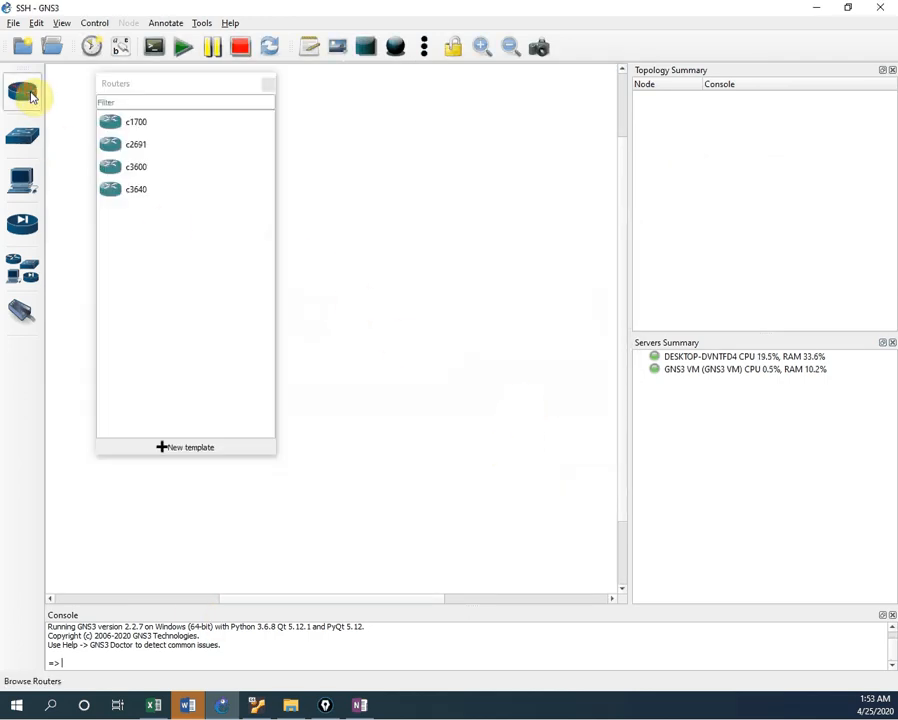
{"action": "left_click_drag", "start_coordinate": [116, 165], "coordinate": [425, 206]}
{"action": "left_click_drag", "start_coordinate": [113, 171], "coordinate": [176, 208]}
{"action": "left_click", "coordinate": [268, 85]}
{"action": "left_click_drag", "start_coordinate": [452, 222], "coordinate": [414, 212]}
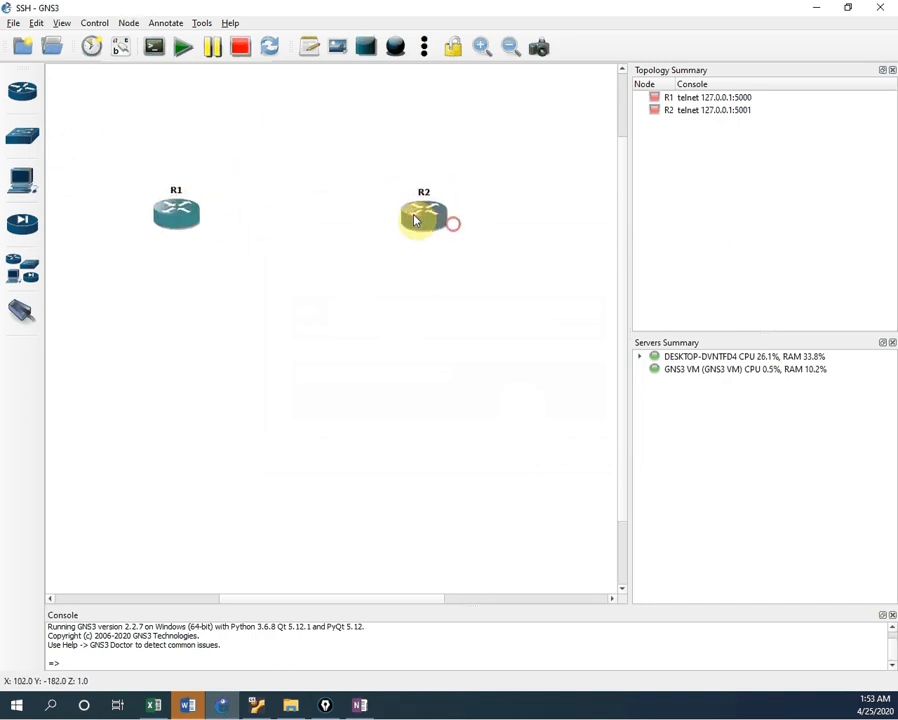
{"action": "right_click", "coordinate": [182, 222]}
{"action": "left_click", "coordinate": [185, 220]}
{"action": "right_click", "coordinate": [185, 219]}
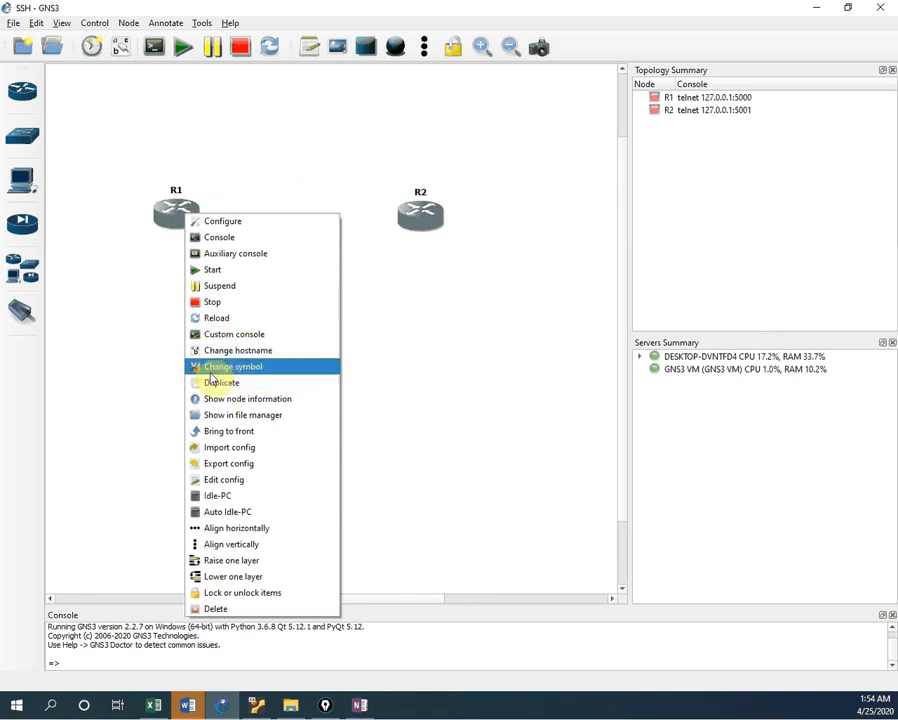
Step: Open R1's symbol chooser and browse the Classic and Affinity-square-red built-in symbol sets
{"action": "left_click", "coordinate": [260, 374]}
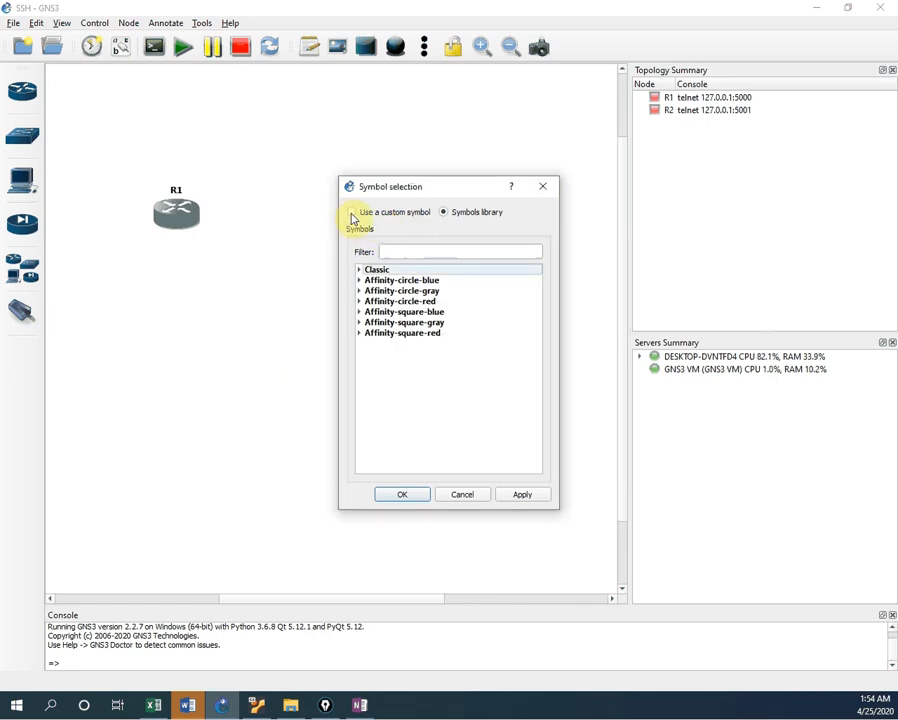
{"action": "left_click", "coordinate": [352, 213]}
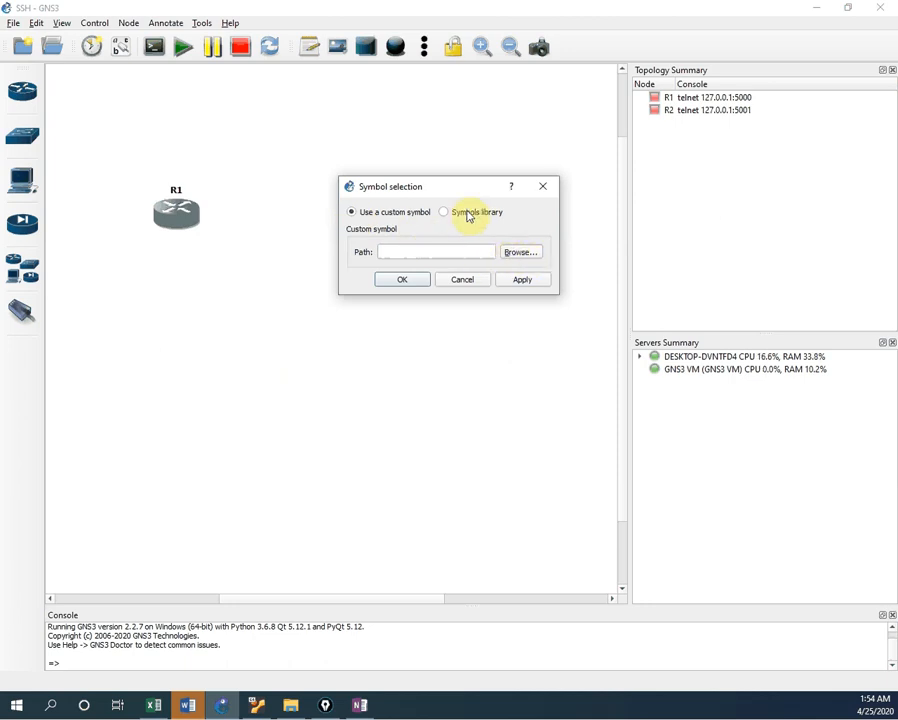
{"action": "left_click", "coordinate": [444, 214]}
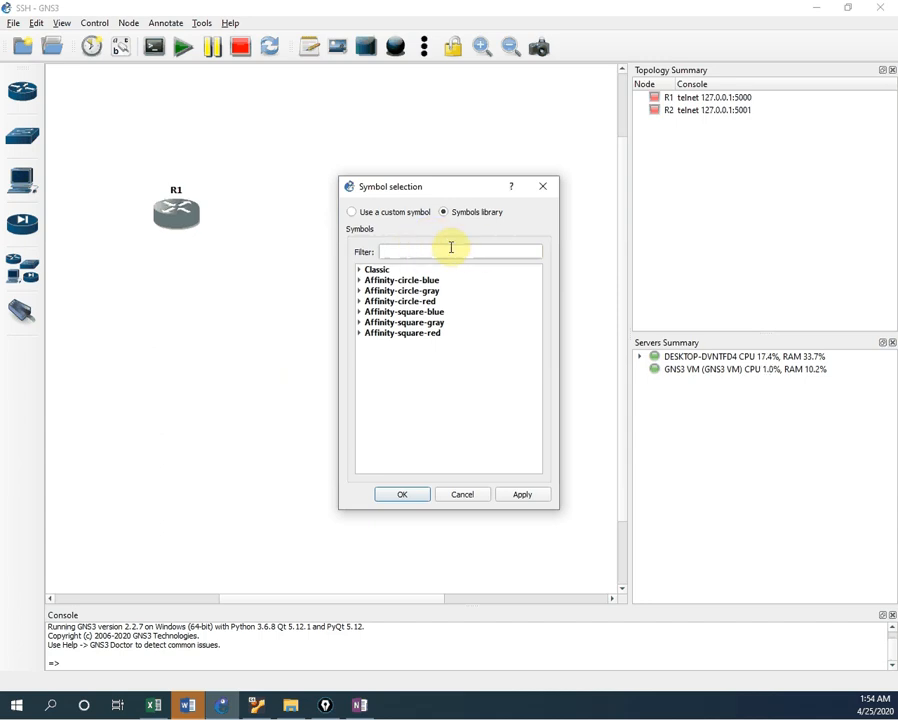
{"action": "left_click", "coordinate": [360, 273]}
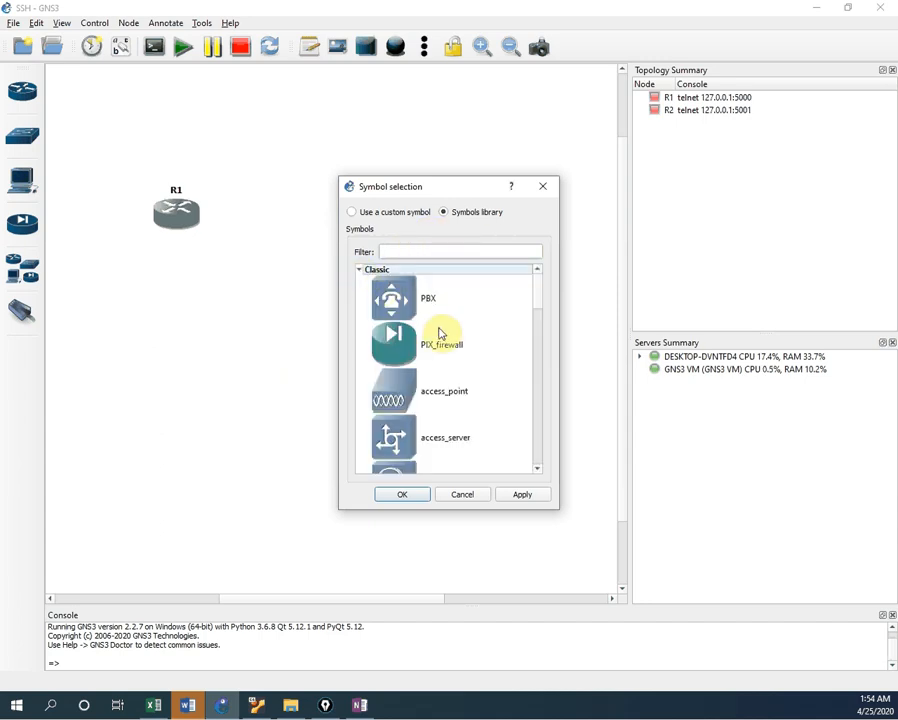
{"action": "scroll", "coordinate": [440, 333], "scroll_direction": "down", "scroll_amount": 10}
{"action": "scroll", "coordinate": [420, 318], "scroll_direction": "up", "scroll_amount": 10}
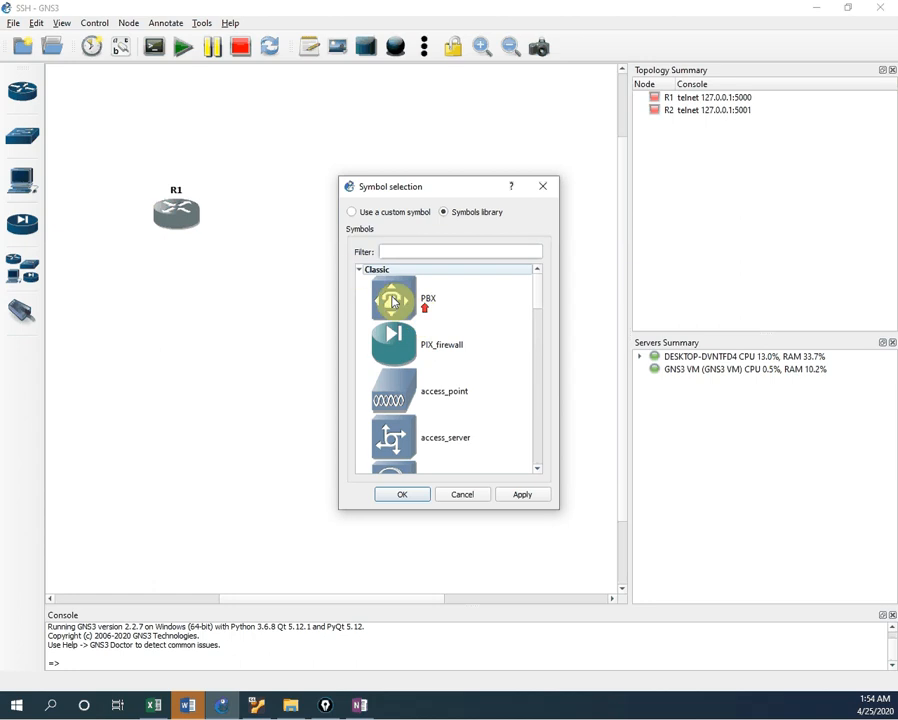
{"action": "left_click", "coordinate": [361, 271]}
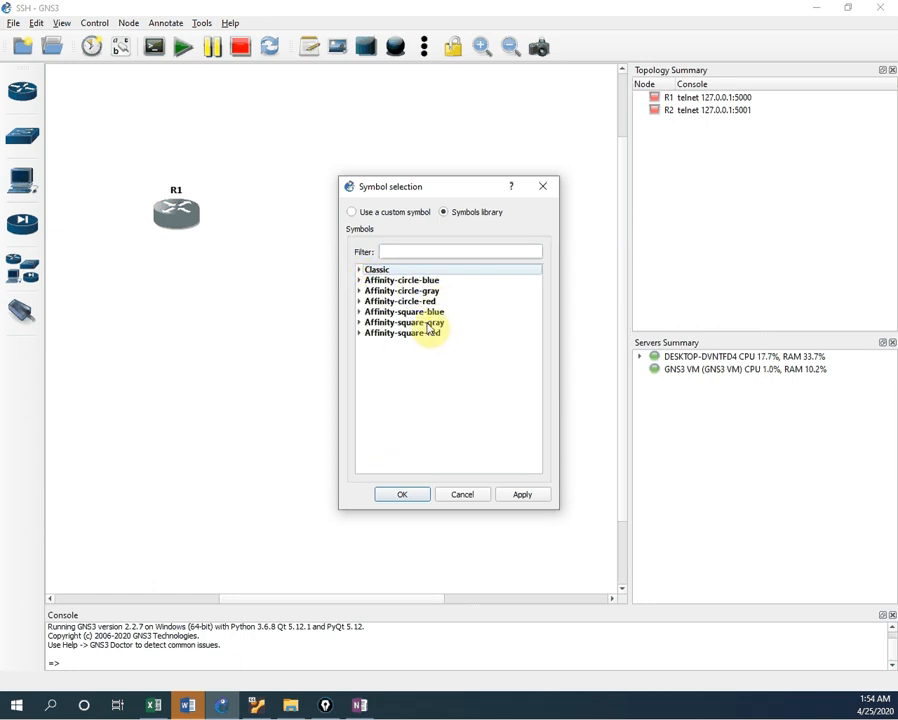
{"action": "left_click", "coordinate": [361, 334]}
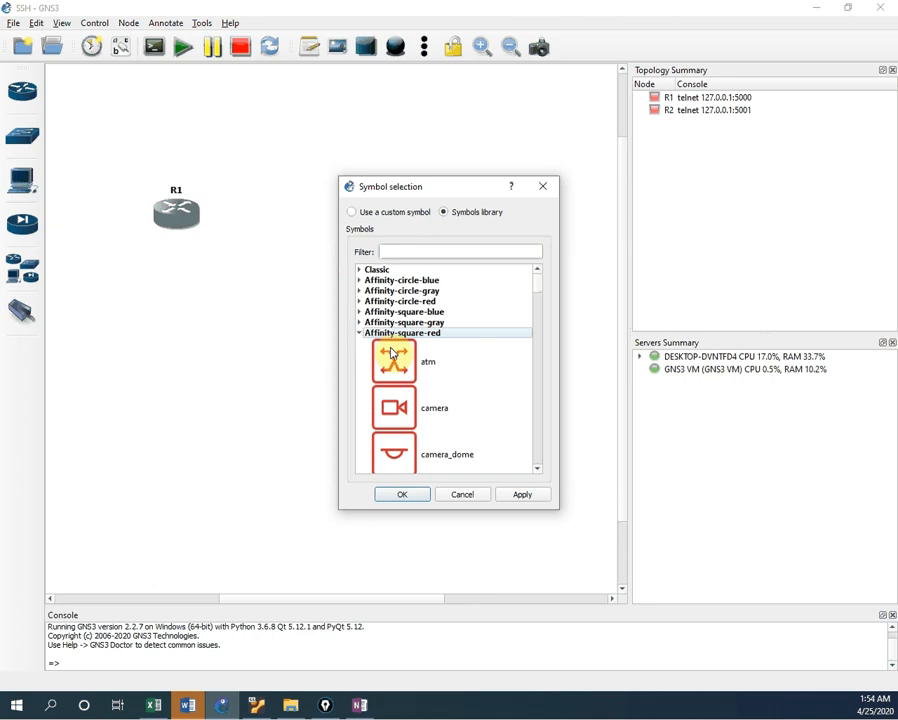
{"action": "scroll", "coordinate": [394, 345], "scroll_direction": "down", "scroll_amount": 5}
{"action": "scroll", "coordinate": [394, 357], "scroll_direction": "down", "scroll_amount": 10}
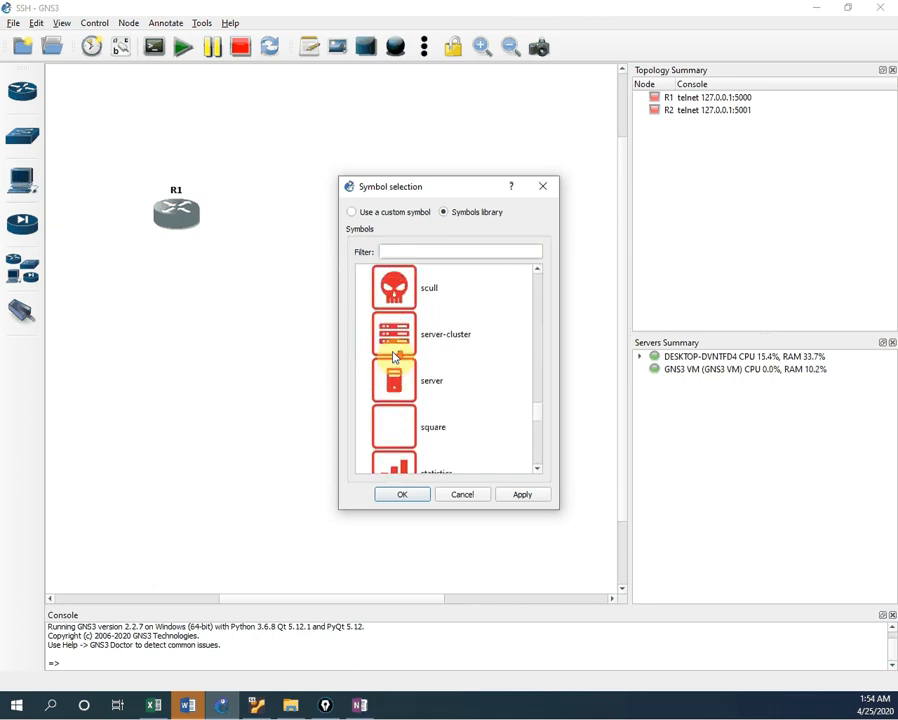
{"action": "scroll", "coordinate": [396, 362], "scroll_direction": "up", "scroll_amount": 10}
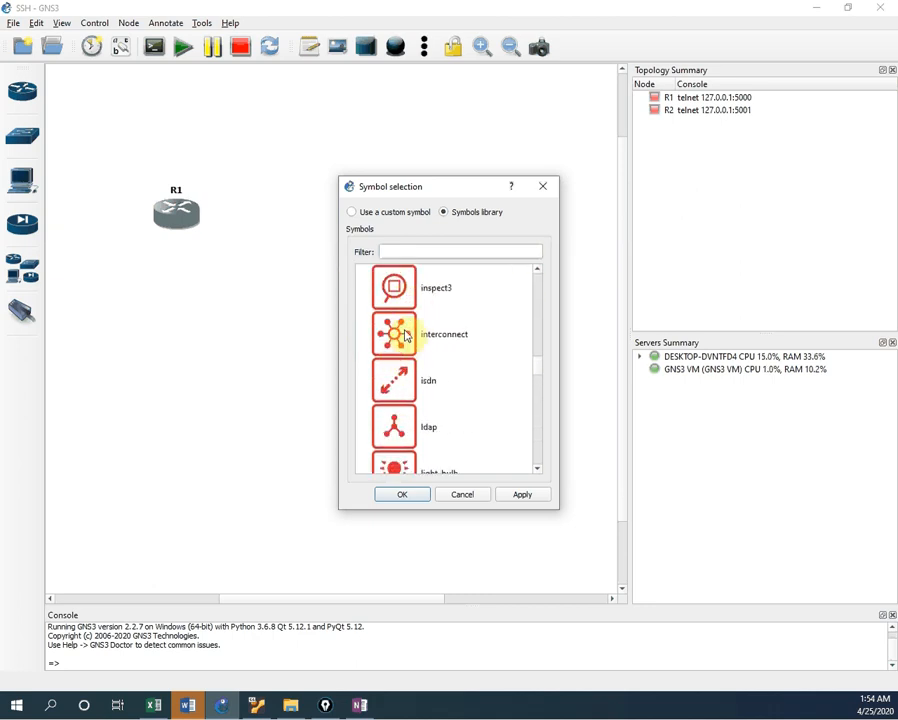
{"action": "scroll", "coordinate": [407, 341], "scroll_direction": "down", "scroll_amount": 3}
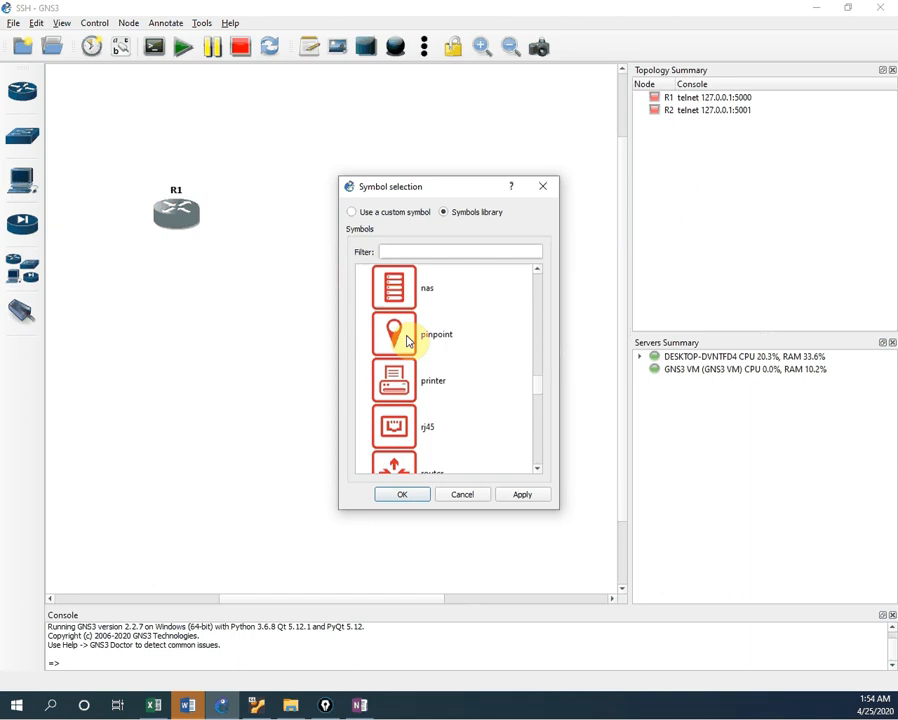
{"action": "scroll", "coordinate": [407, 338], "scroll_direction": "down", "scroll_amount": 3}
{"action": "scroll", "coordinate": [407, 338], "scroll_direction": "up", "scroll_amount": 3}
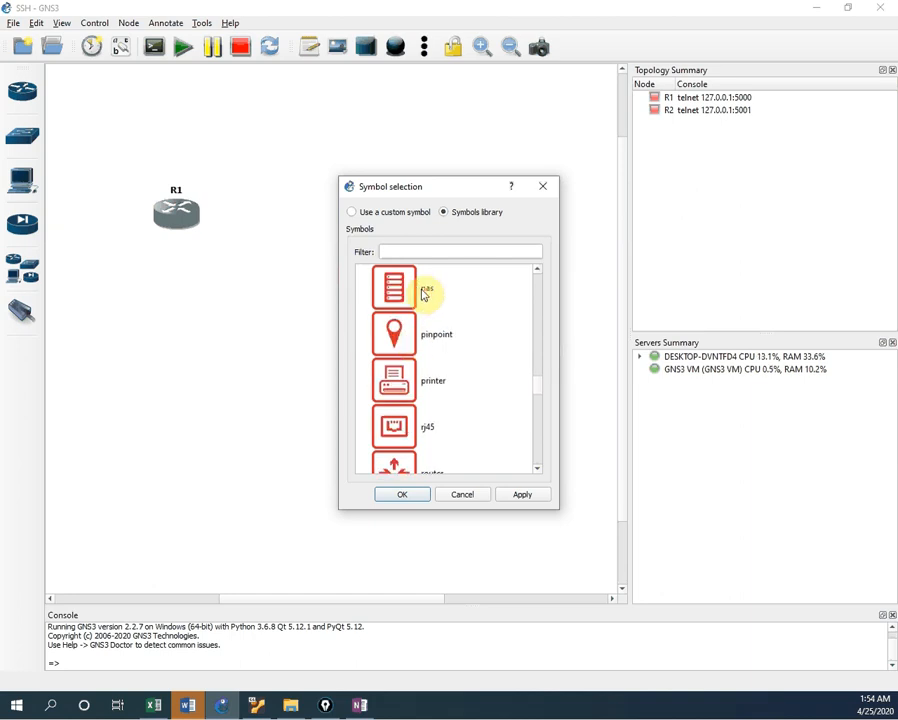
Step: Filter symbols by 'rout', apply the Affinity-square-red router symbol, then start R1
{"action": "left_click", "coordinate": [422, 252]}
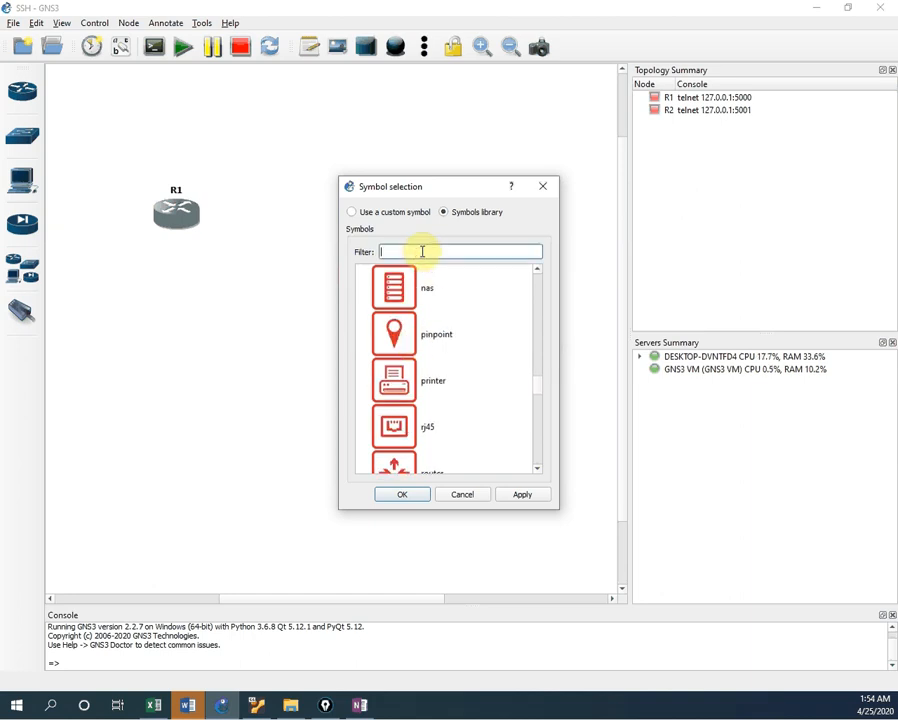
{"action": "type", "text": "router"}
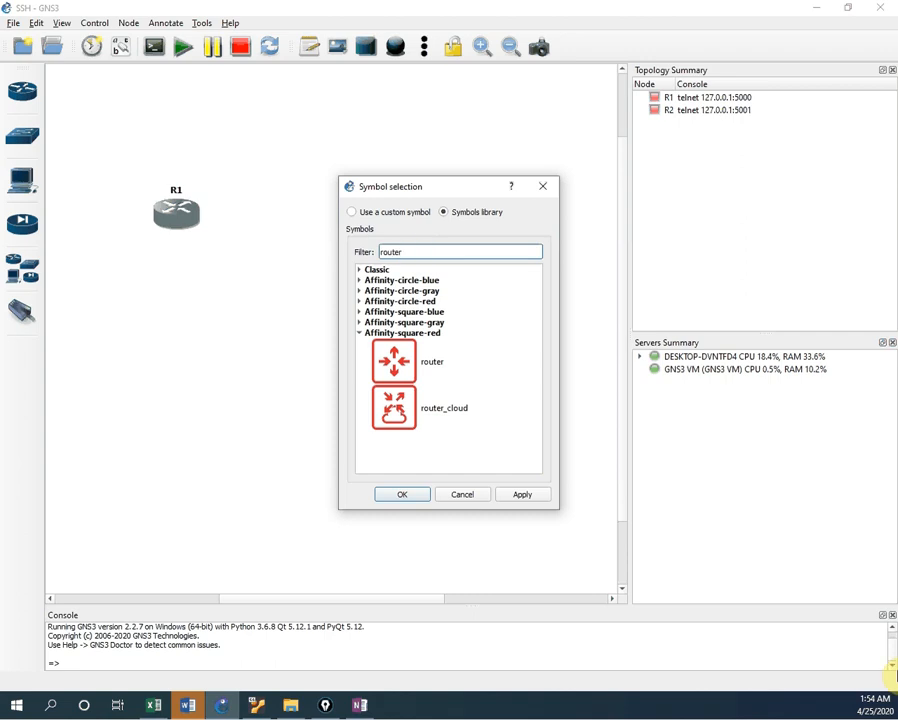
{"action": "left_click", "coordinate": [404, 362]}
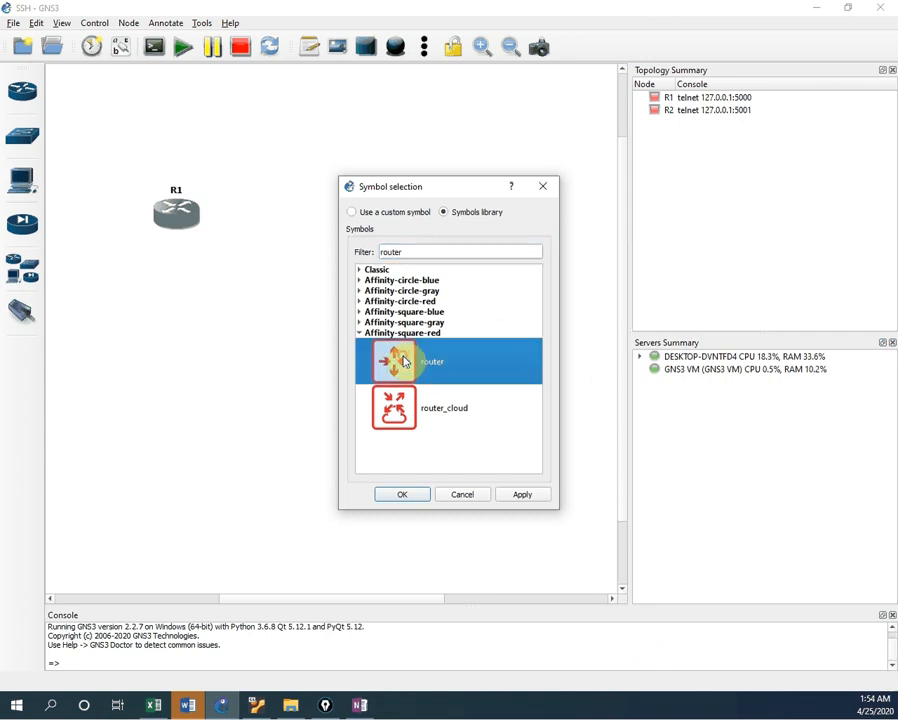
{"action": "left_click", "coordinate": [522, 494]}
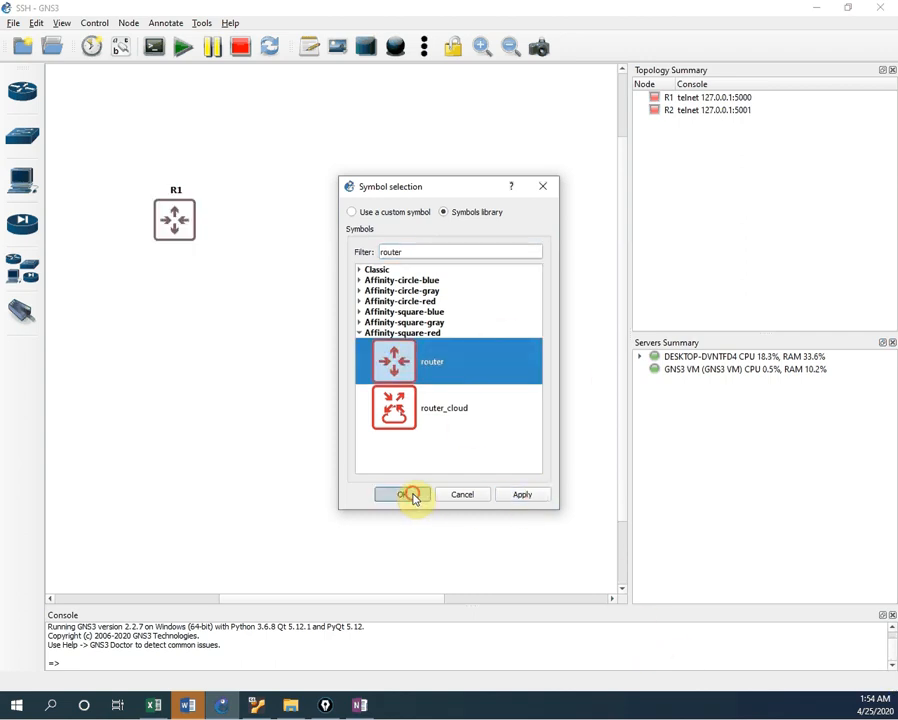
{"action": "left_click", "coordinate": [406, 495]}
{"action": "left_click", "coordinate": [350, 292]}
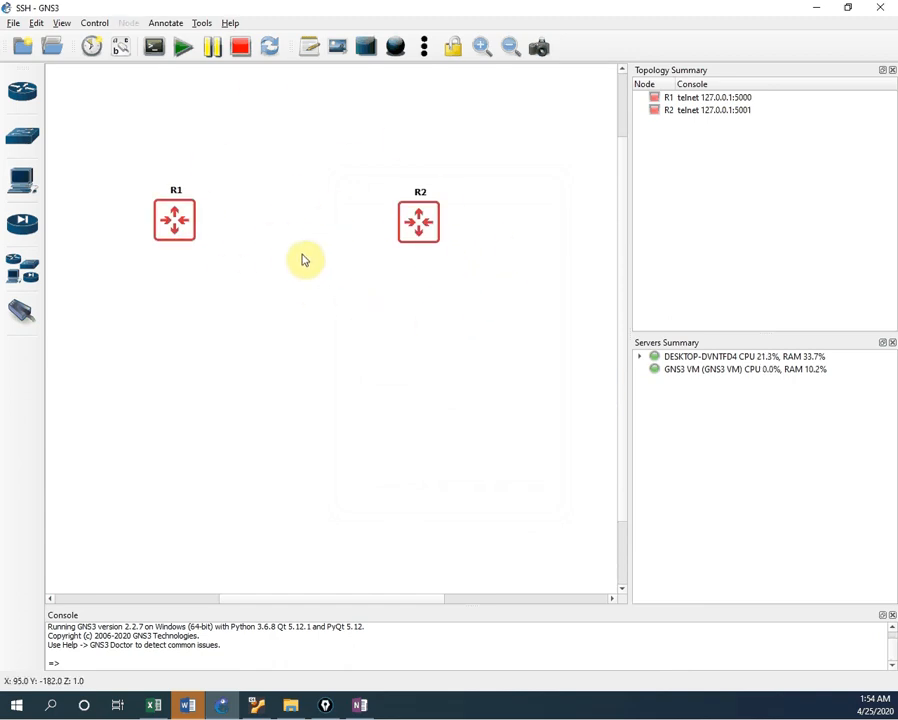
{"action": "right_click", "coordinate": [180, 226]}
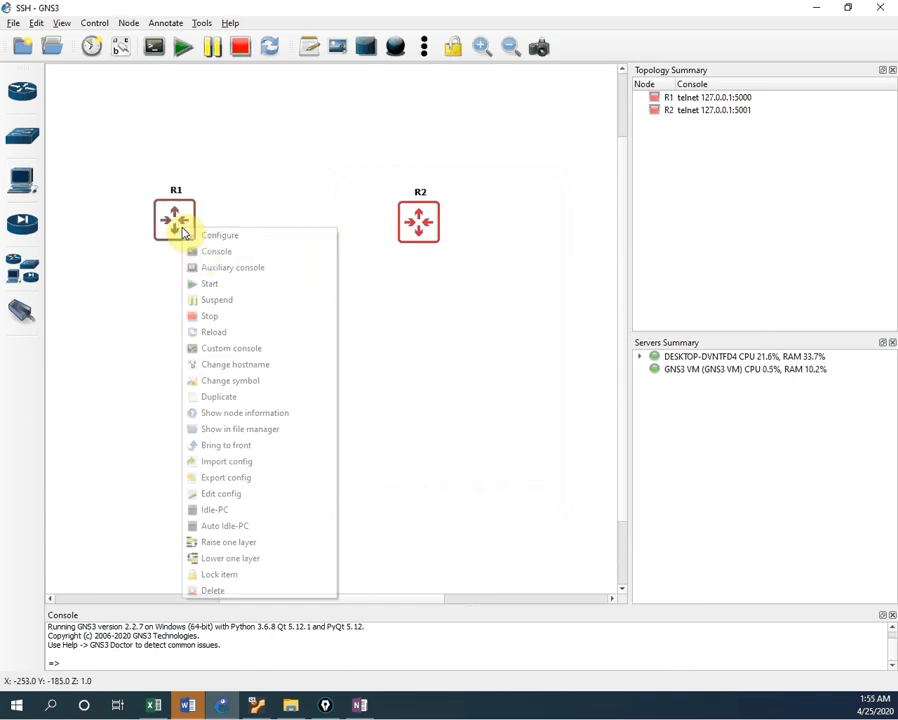
{"action": "left_click", "coordinate": [212, 285]}
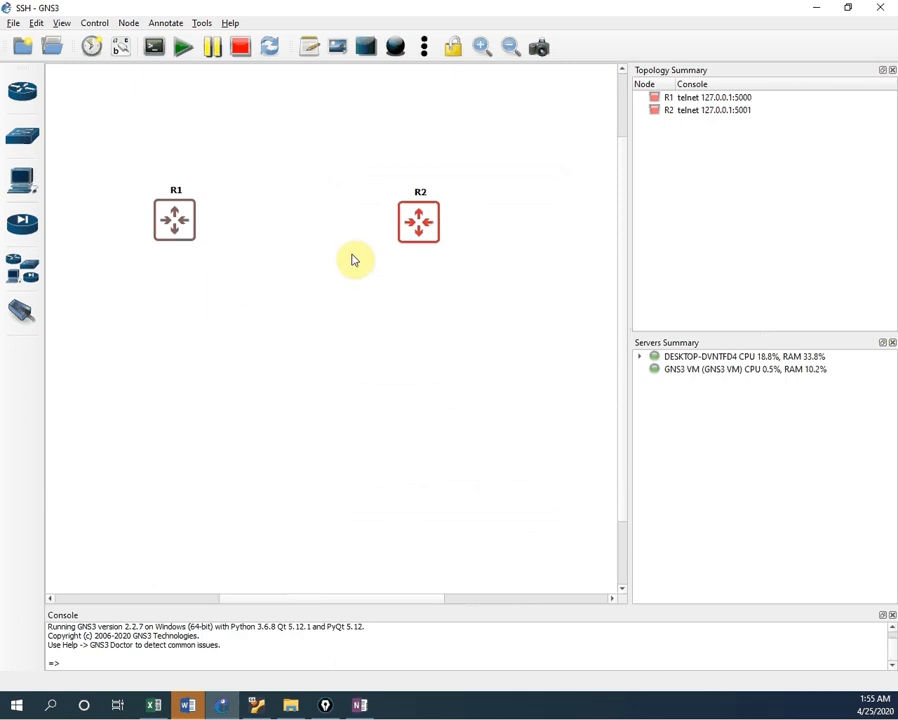
Step: Start router R2 so both R1 and R2 are running
{"action": "right_click", "coordinate": [431, 234]}
{"action": "left_click", "coordinate": [436, 285]}
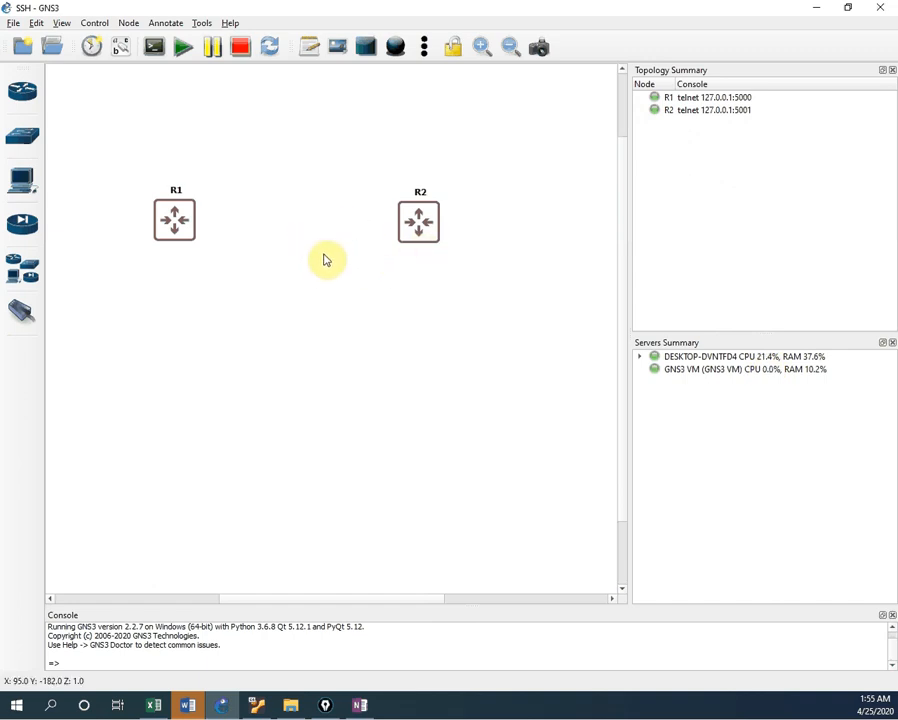
{"action": "right_click", "coordinate": [180, 226]}
Step: Run Auto Idle-PC on R1 and R2, accepting the computed value 0x606071f8
{"action": "left_click", "coordinate": [240, 162]}
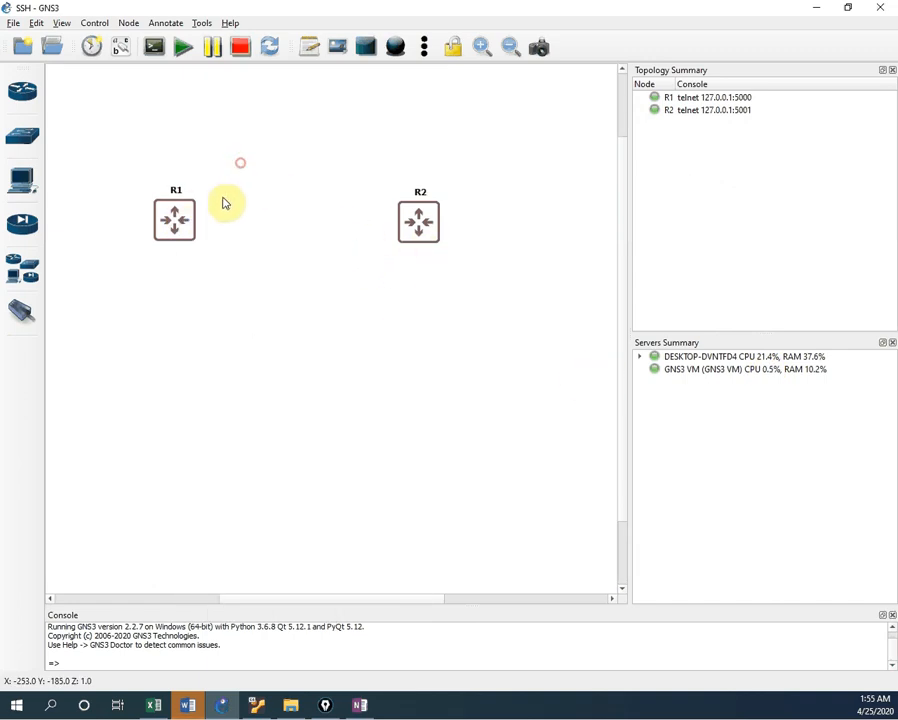
{"action": "right_click", "coordinate": [174, 230]}
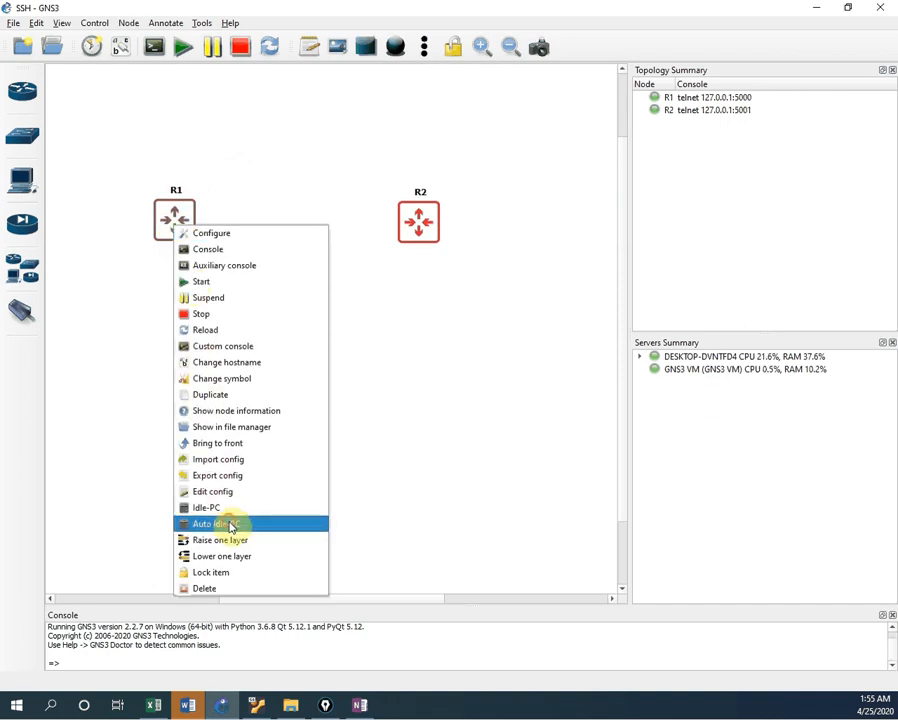
{"action": "left_click", "coordinate": [230, 527]}
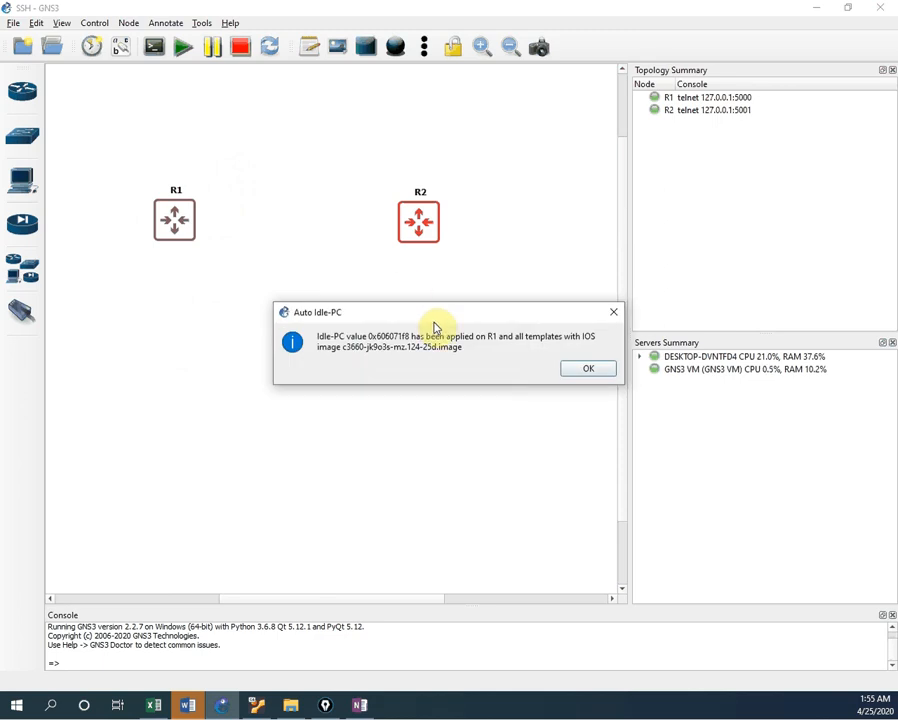
{"action": "left_click", "coordinate": [572, 372]}
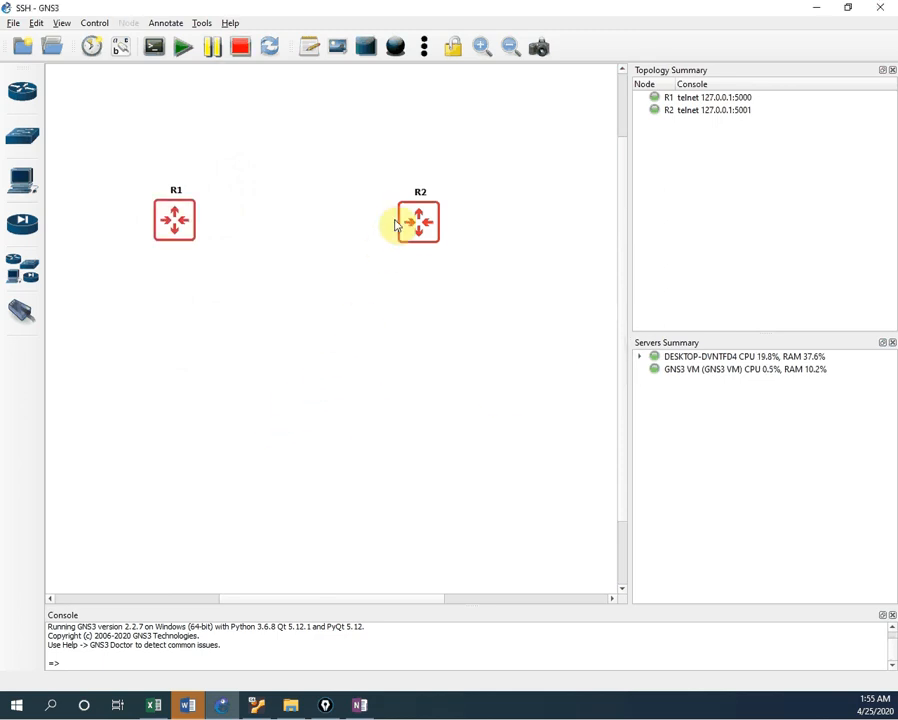
{"action": "right_click", "coordinate": [406, 224]}
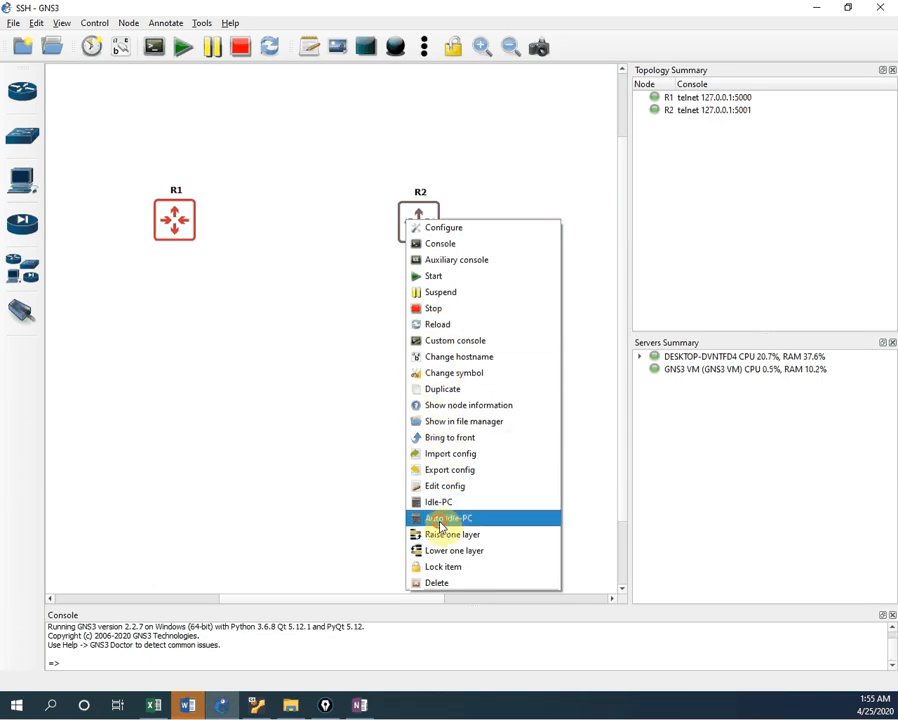
{"action": "key", "text": "Escape"}
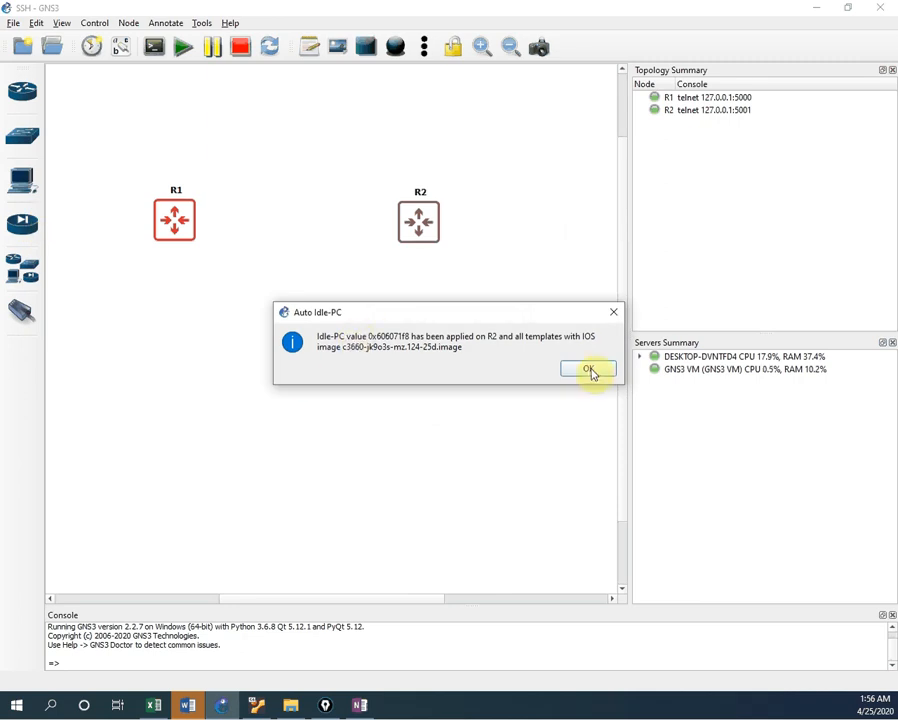
{"action": "left_click", "coordinate": [590, 370]}
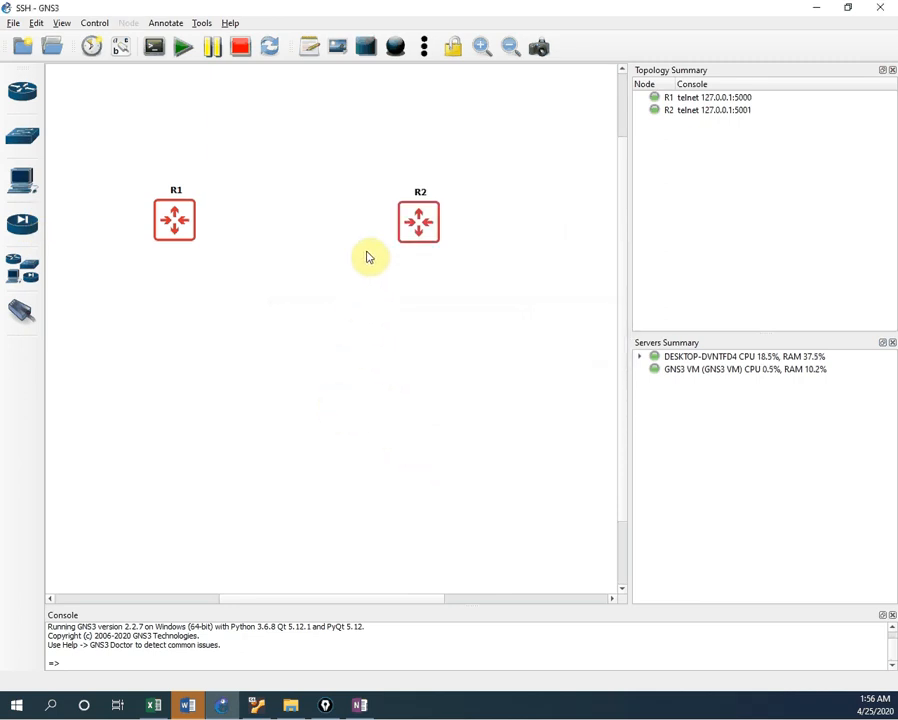
Step: Link R1's FastEthernet0/0 to R2's FastEthernet0/0
{"action": "left_click", "coordinate": [20, 316]}
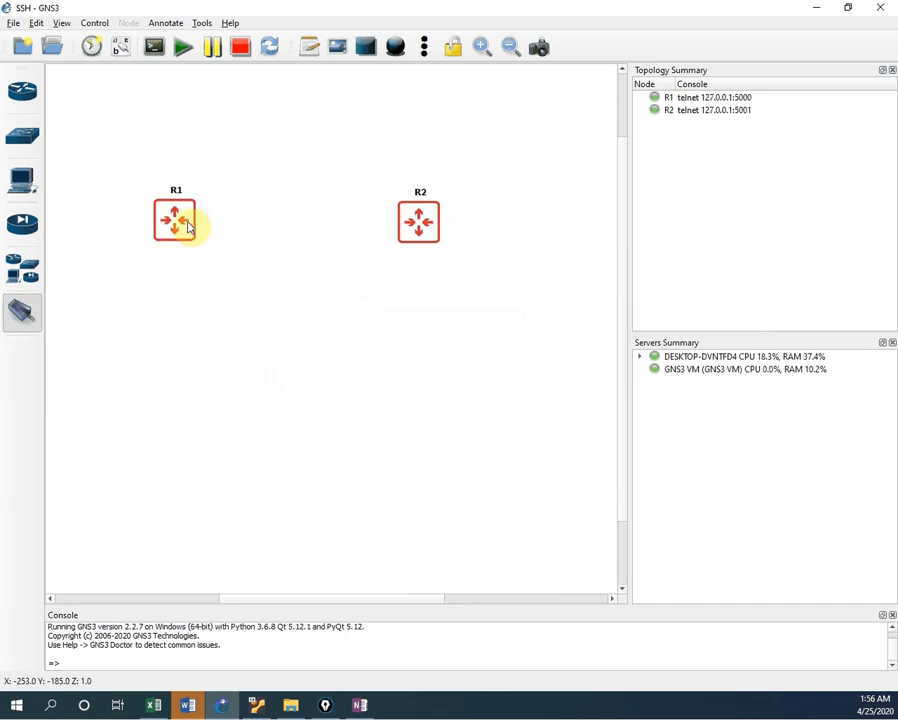
{"action": "left_click", "coordinate": [184, 221]}
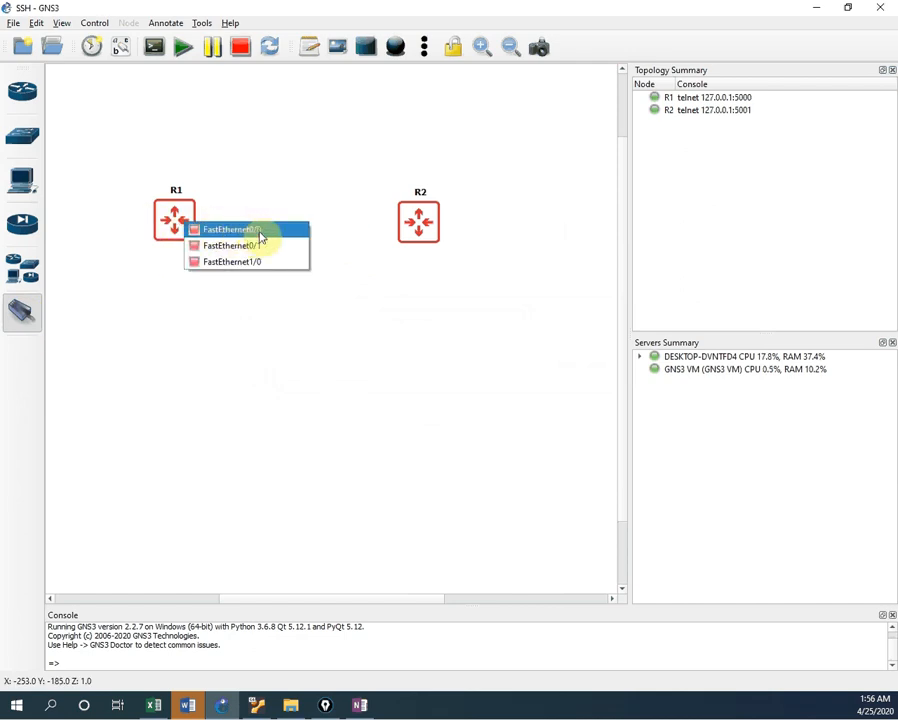
{"action": "left_click", "coordinate": [269, 232]}
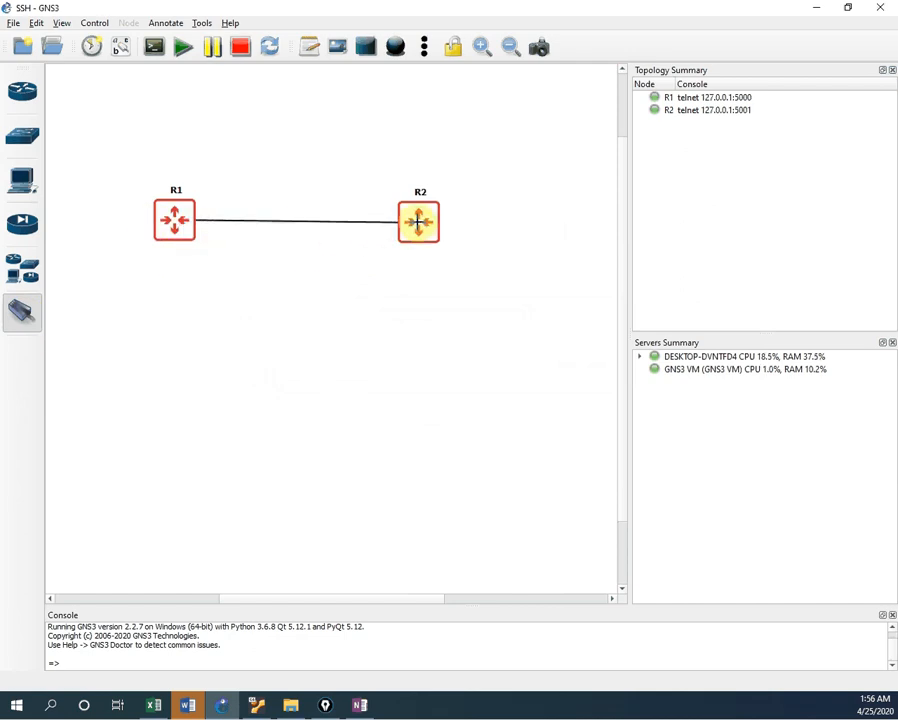
{"action": "left_click", "coordinate": [418, 222]}
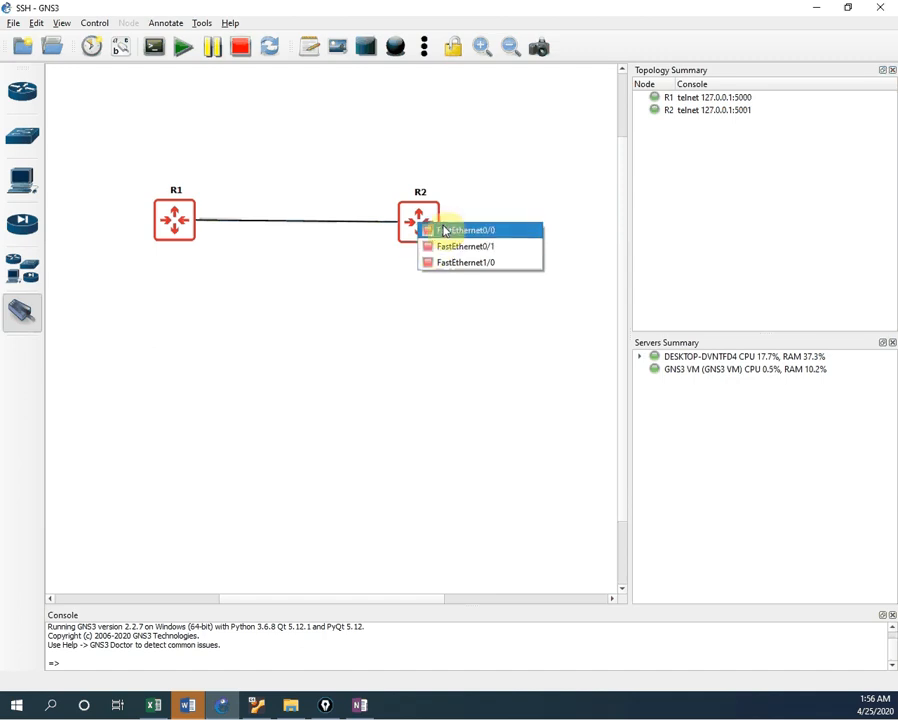
{"action": "left_click", "coordinate": [443, 230]}
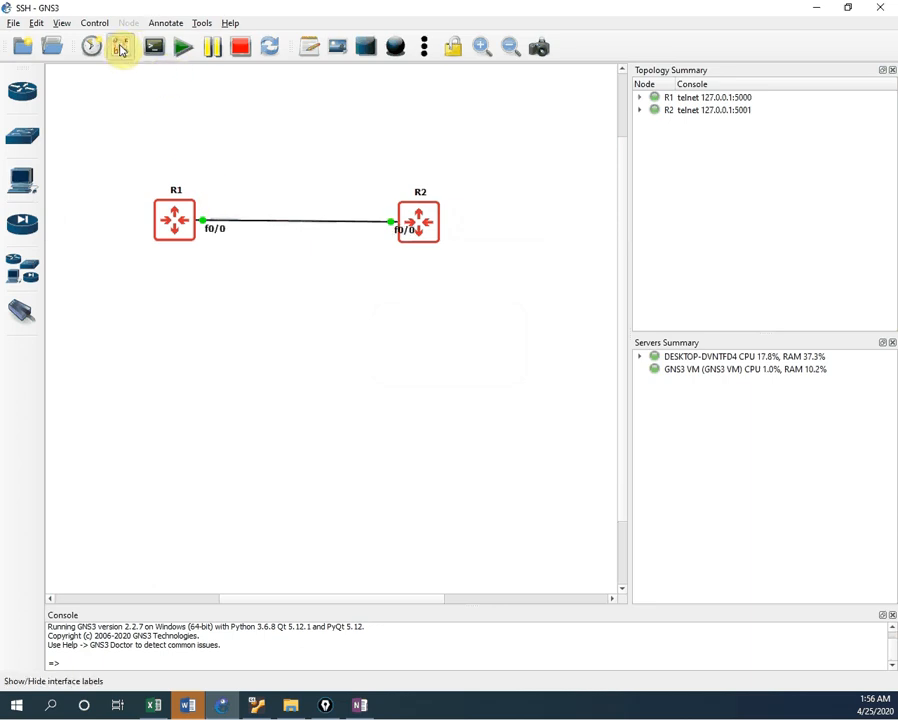
Step: Move both f0/0 interface labels above the R1–R2 link
{"action": "left_click_drag", "start_coordinate": [220, 233], "coordinate": [226, 187]}
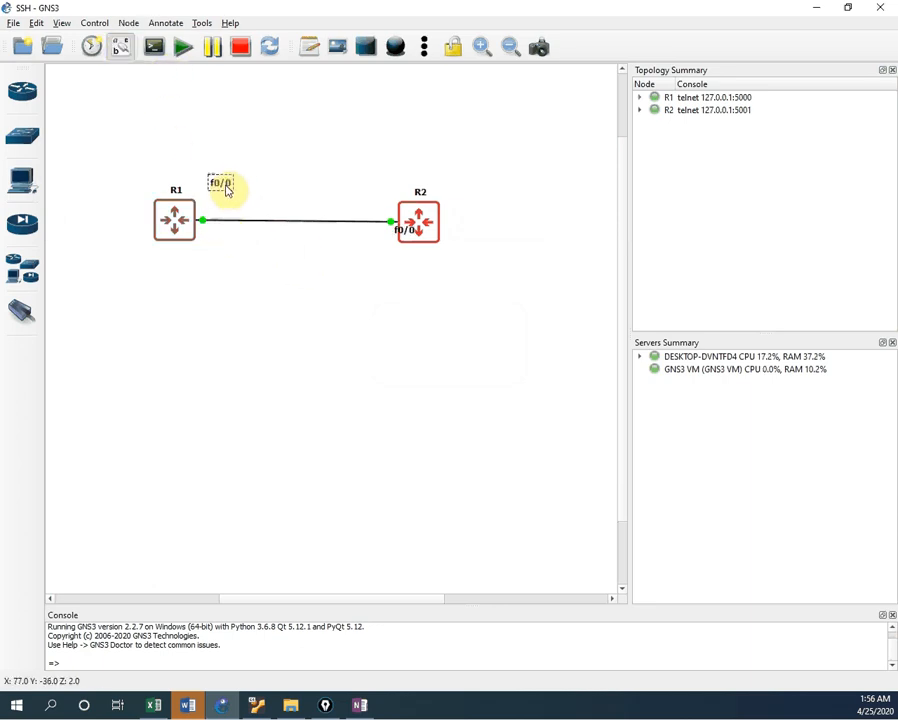
{"action": "left_click_drag", "start_coordinate": [408, 229], "coordinate": [349, 201]}
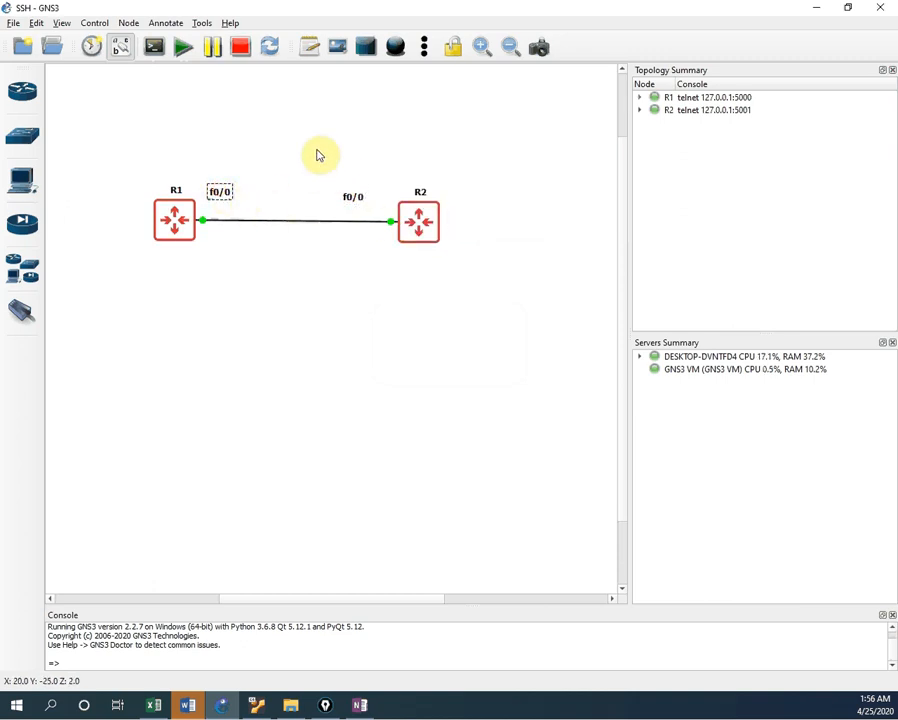
{"action": "left_click", "coordinate": [292, 115]}
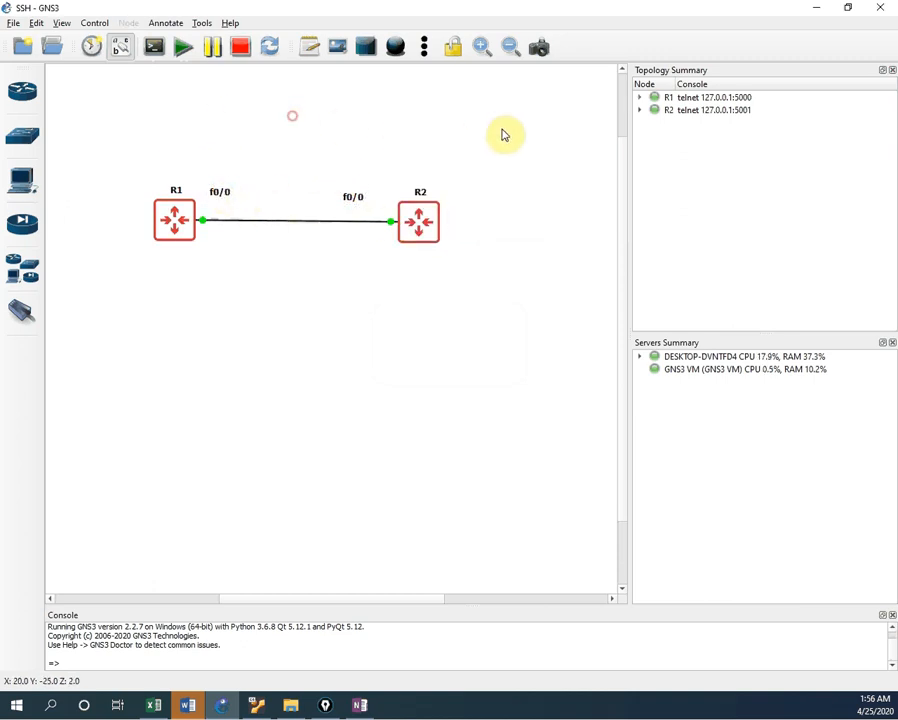
Step: Zoom in, then select R1 and R2 together and move them to the top-left of the canvas
{"action": "left_click", "coordinate": [484, 48]}
{"action": "left_click", "coordinate": [484, 48]}
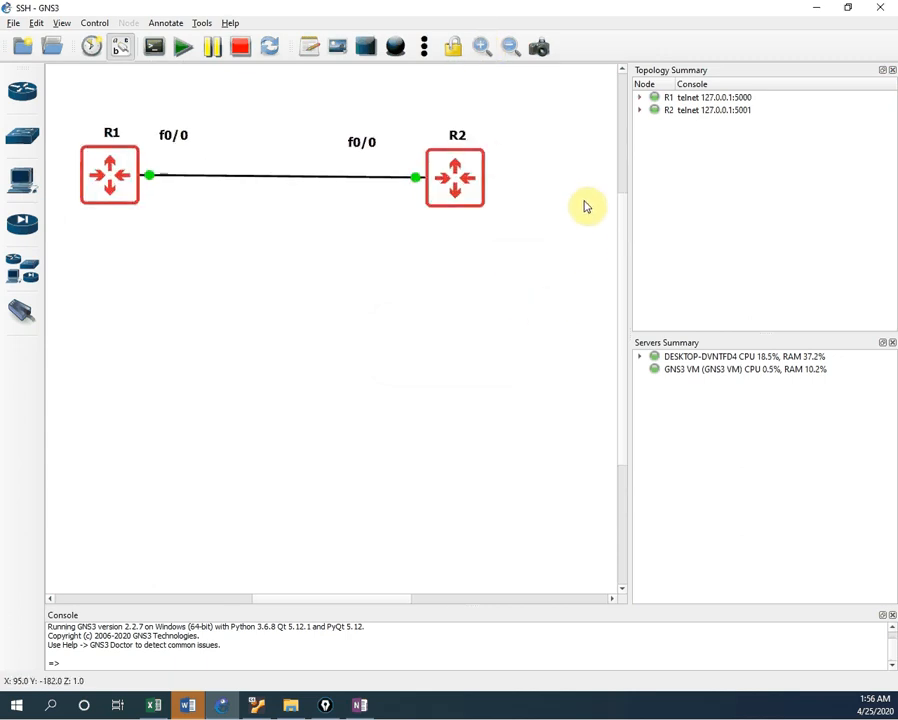
{"action": "left_click_drag", "start_coordinate": [620, 207], "coordinate": [844, 252]}
{"action": "scroll", "coordinate": [724, 280], "scroll_direction": "up", "scroll_amount": 3}
{"action": "scroll", "coordinate": [726, 280], "scroll_direction": "down", "scroll_amount": 1}
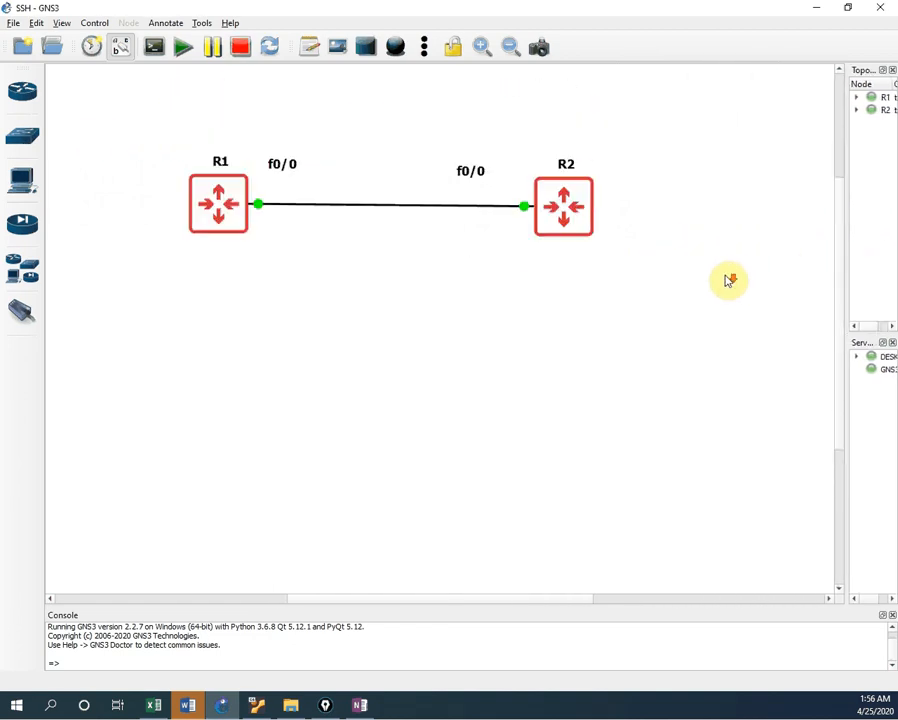
{"action": "scroll", "coordinate": [726, 280], "scroll_direction": "up", "scroll_amount": 3}
{"action": "left_click_drag", "start_coordinate": [150, 310], "coordinate": [673, 495]}
{"action": "left_click_drag", "start_coordinate": [216, 406], "coordinate": [144, 140]}
{"action": "left_click", "coordinate": [340, 296]}
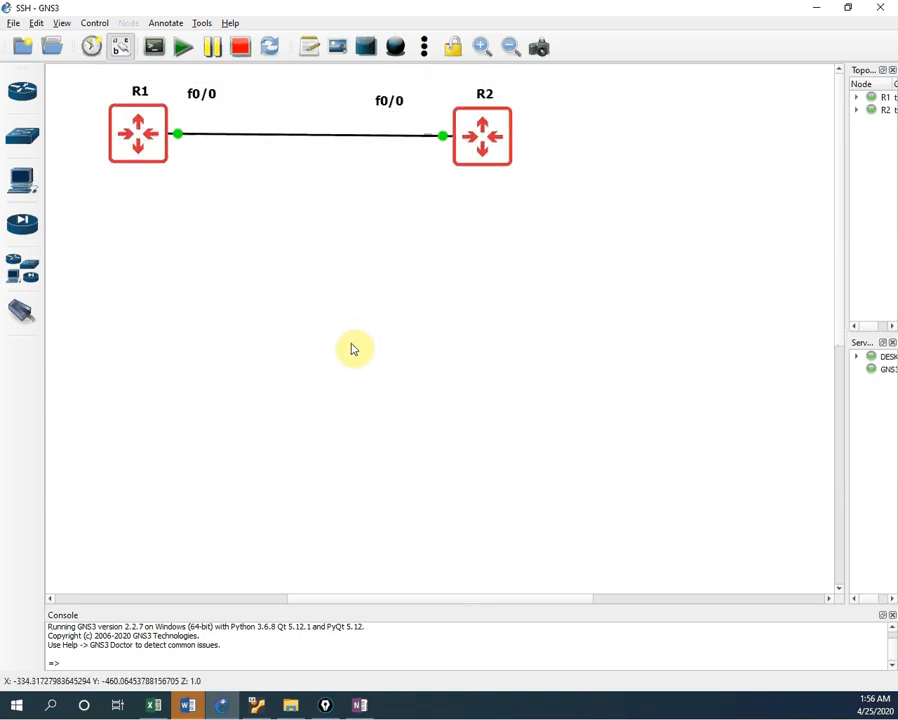
Step: Open Solar-PuTTY console sessions on R1 and R2, showing R2's boot messages
{"action": "right_click", "coordinate": [131, 152]}
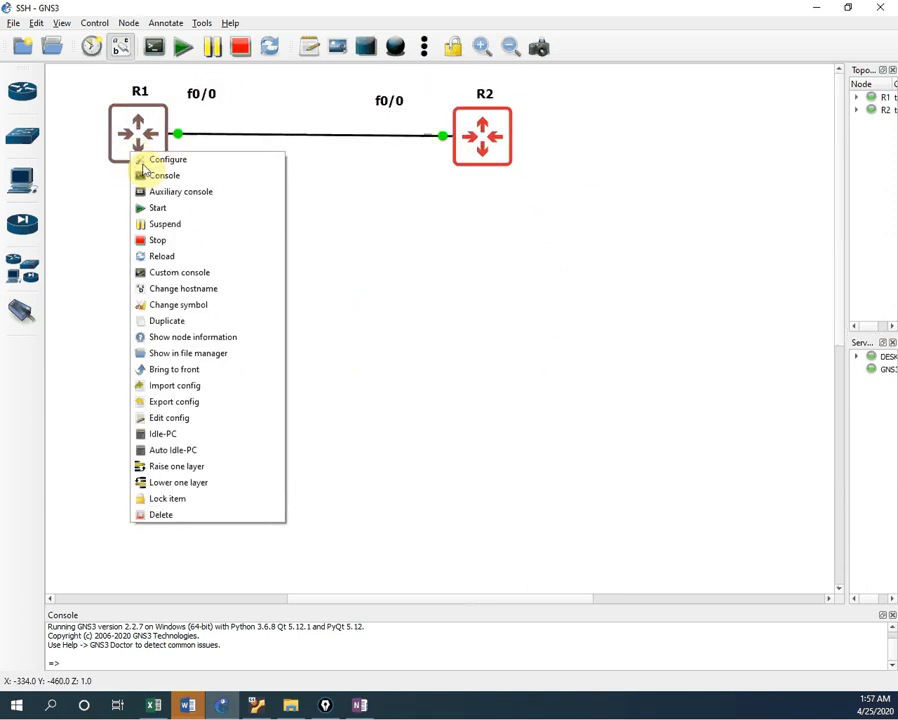
{"action": "left_click", "coordinate": [407, 212]}
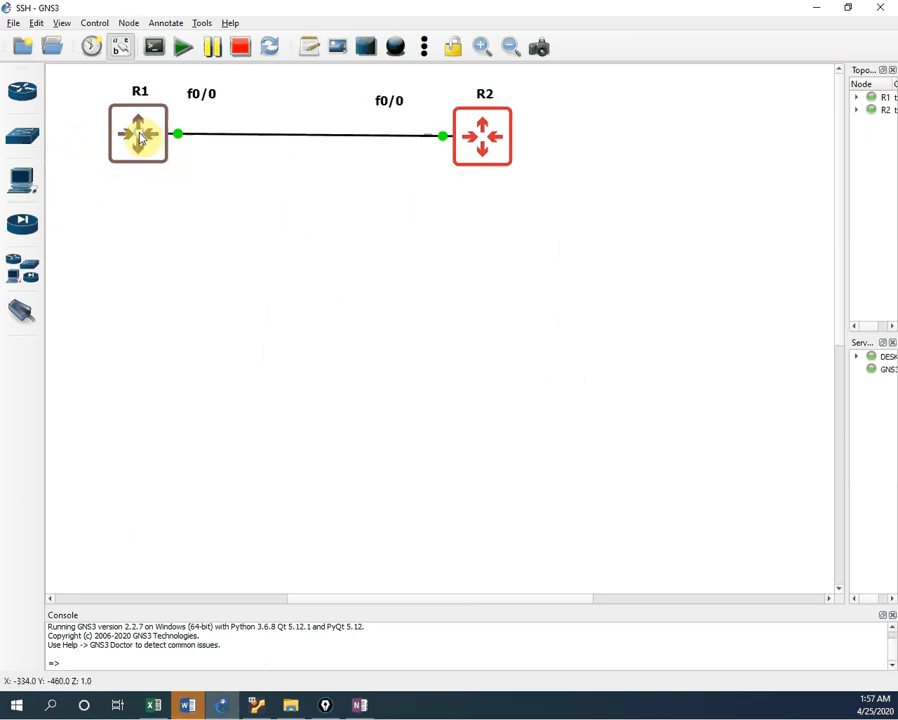
{"action": "right_click", "coordinate": [140, 135]}
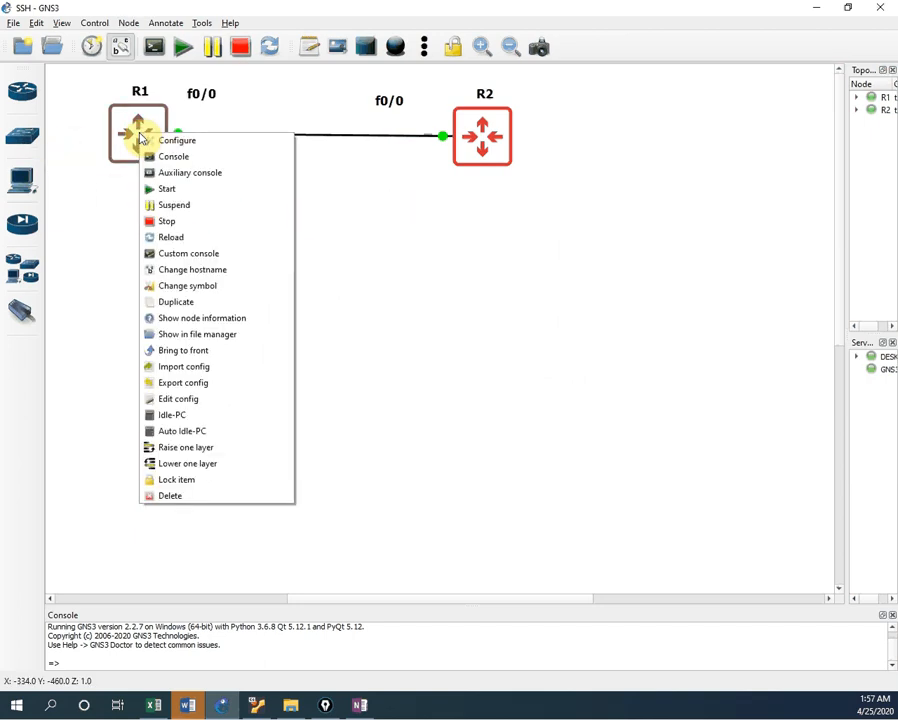
{"action": "left_click", "coordinate": [197, 157]}
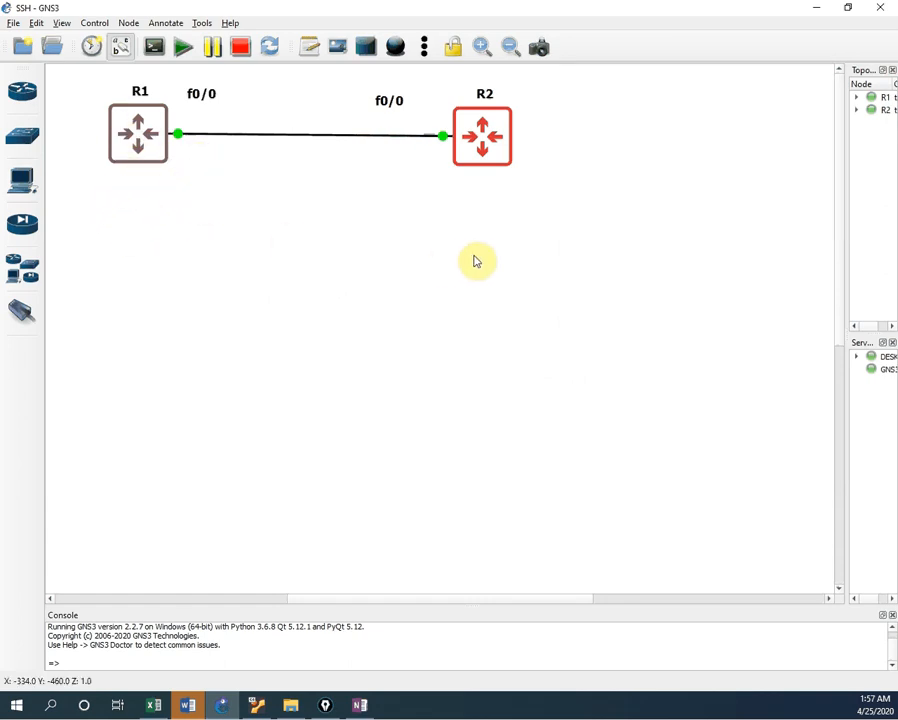
{"action": "right_click", "coordinate": [487, 152]}
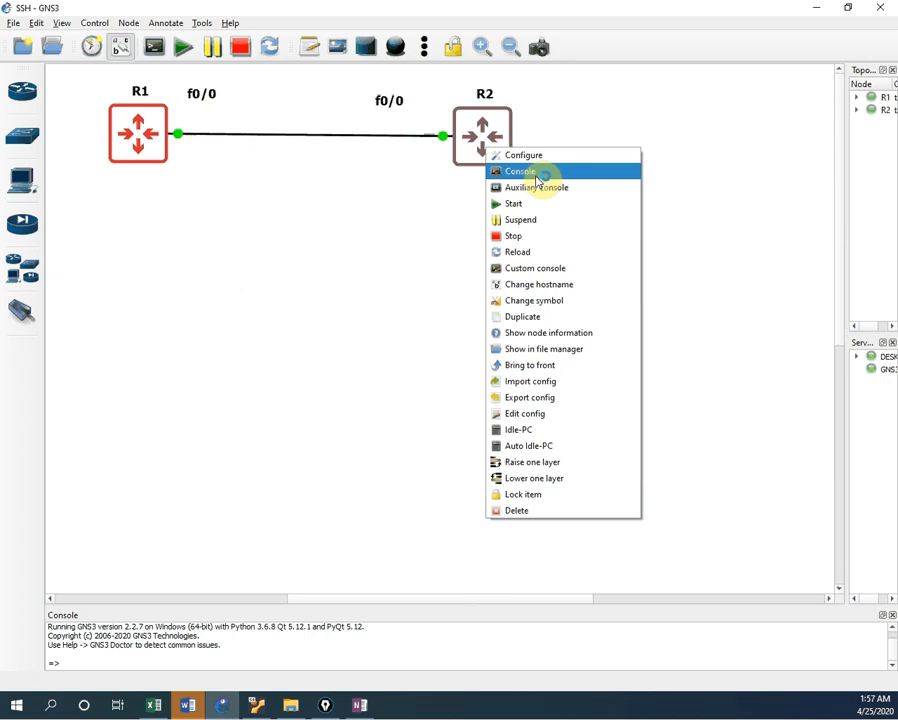
{"action": "left_click", "coordinate": [539, 174]}
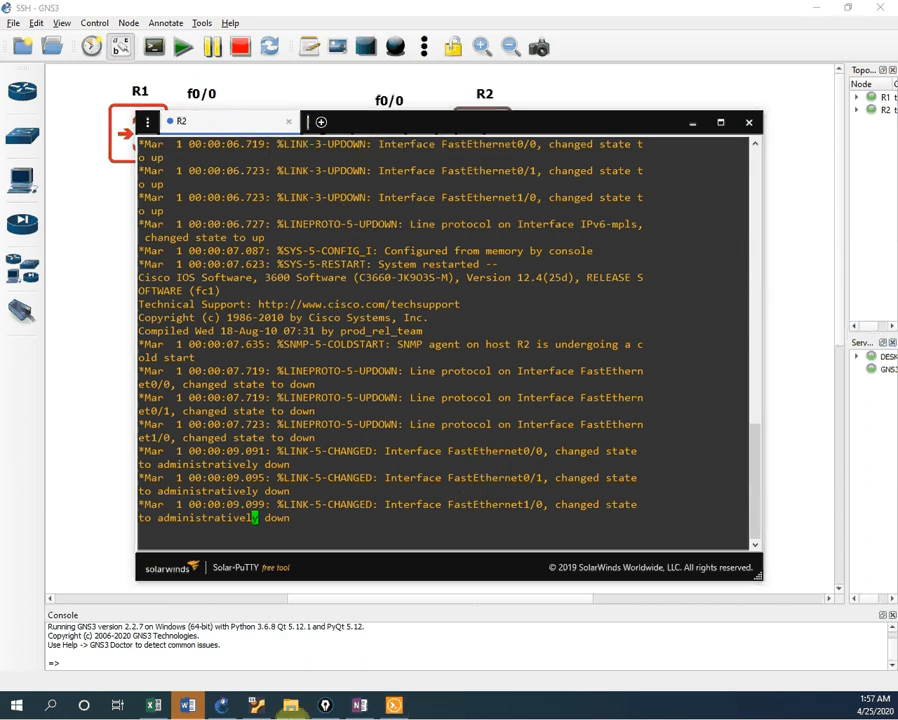
Step: Shift the console window aside and open another console session on R1
{"action": "left_click_drag", "start_coordinate": [484, 121], "coordinate": [551, 218]}
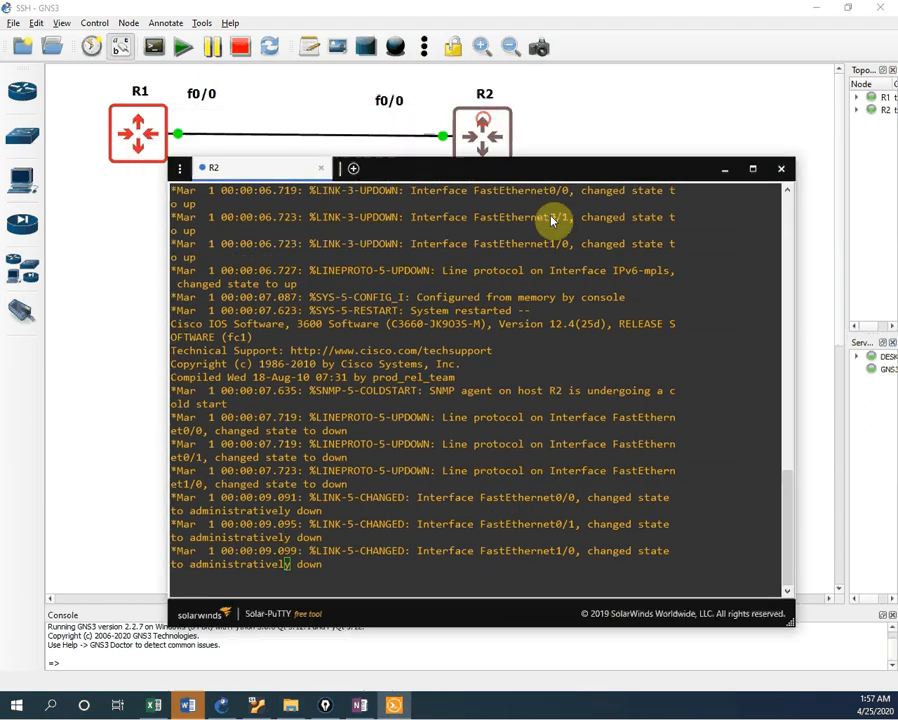
{"action": "left_click_drag", "start_coordinate": [523, 177], "coordinate": [566, 114]}
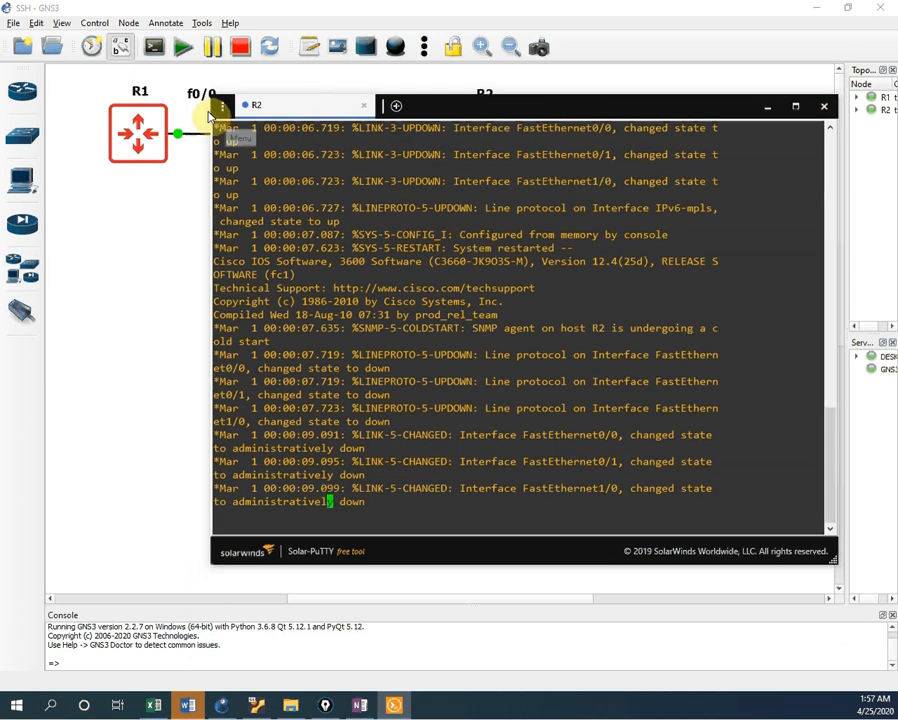
{"action": "right_click", "coordinate": [131, 127]}
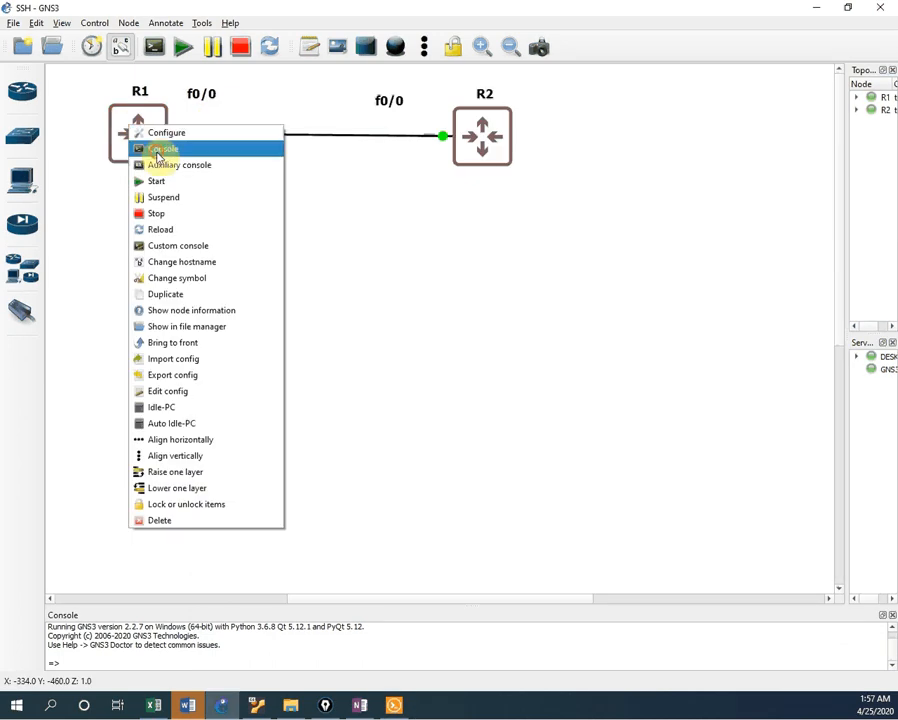
{"action": "left_click", "coordinate": [157, 149]}
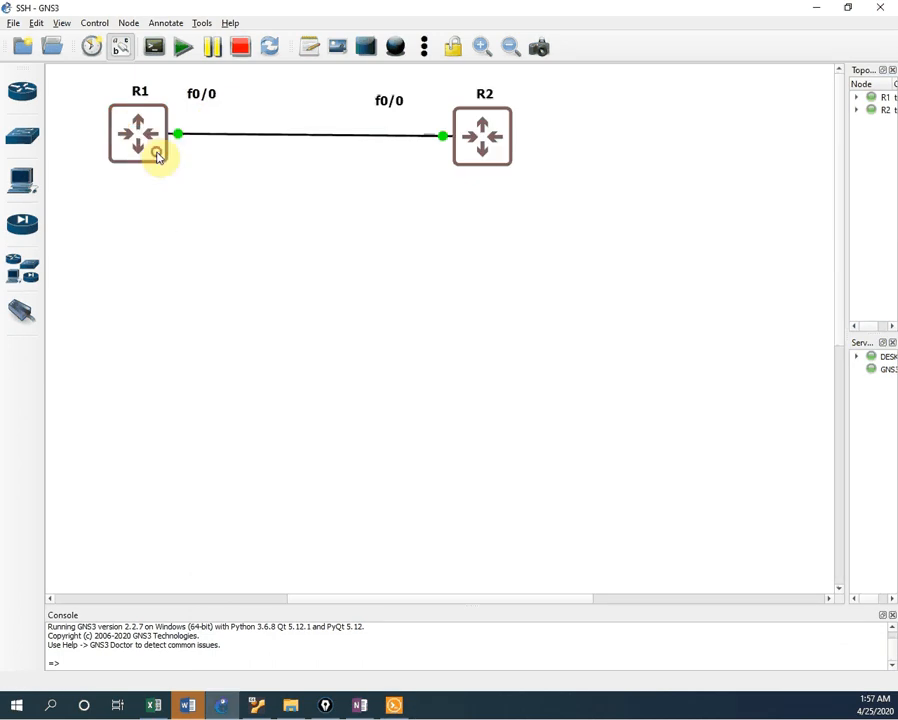
Step: Close the duplicate R2 tab in Solar-PuTTY and move its window off the topology
{"action": "left_click", "coordinate": [395, 695]}
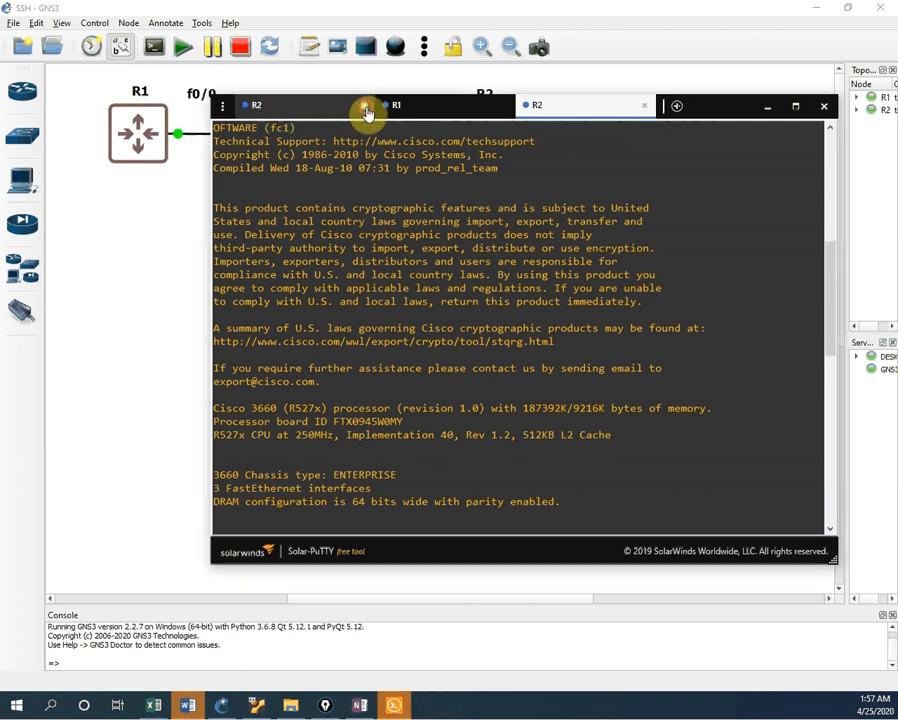
{"action": "left_click", "coordinate": [363, 107]}
{"action": "left_click_drag", "start_coordinate": [614, 107], "coordinate": [607, 228]}
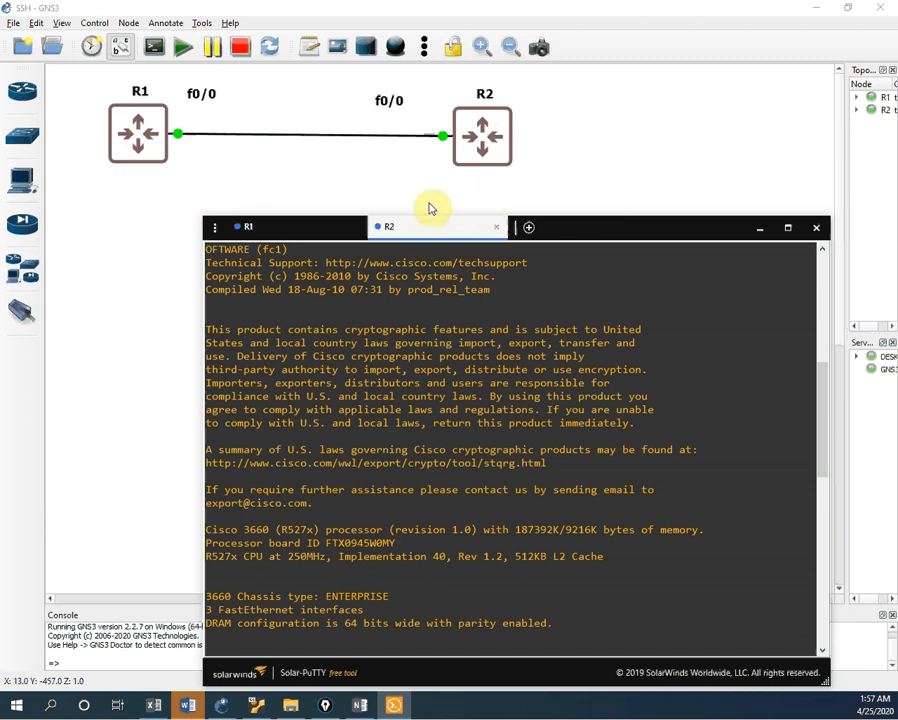
{"action": "left_click", "coordinate": [116, 250]}
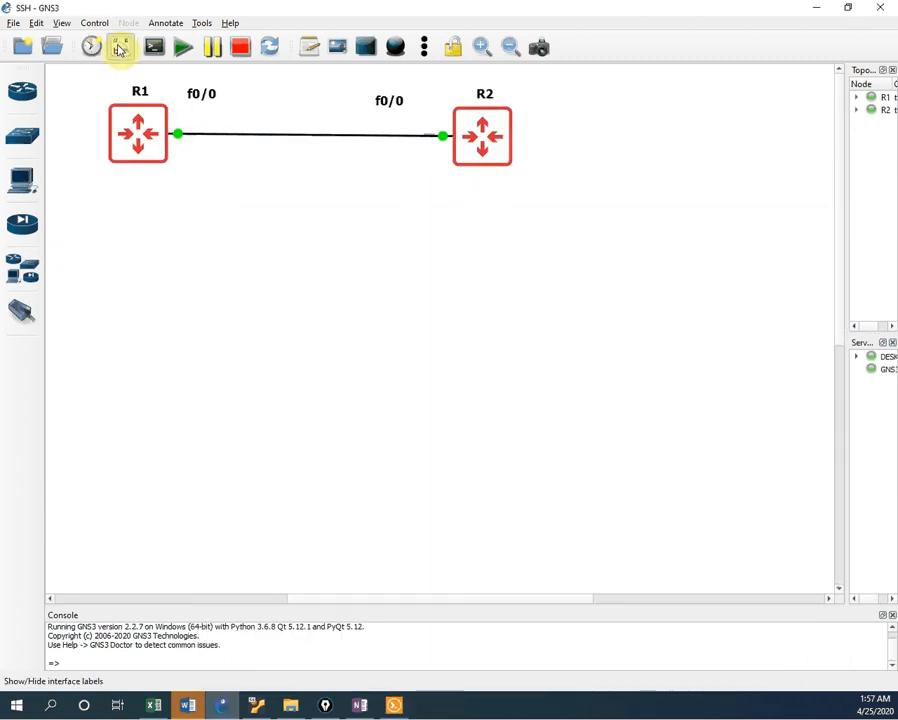
Step: Add text notes 192.168.1.1 beside R1 and 192.168.1.2 beside R2
{"action": "left_click", "coordinate": [313, 52]}
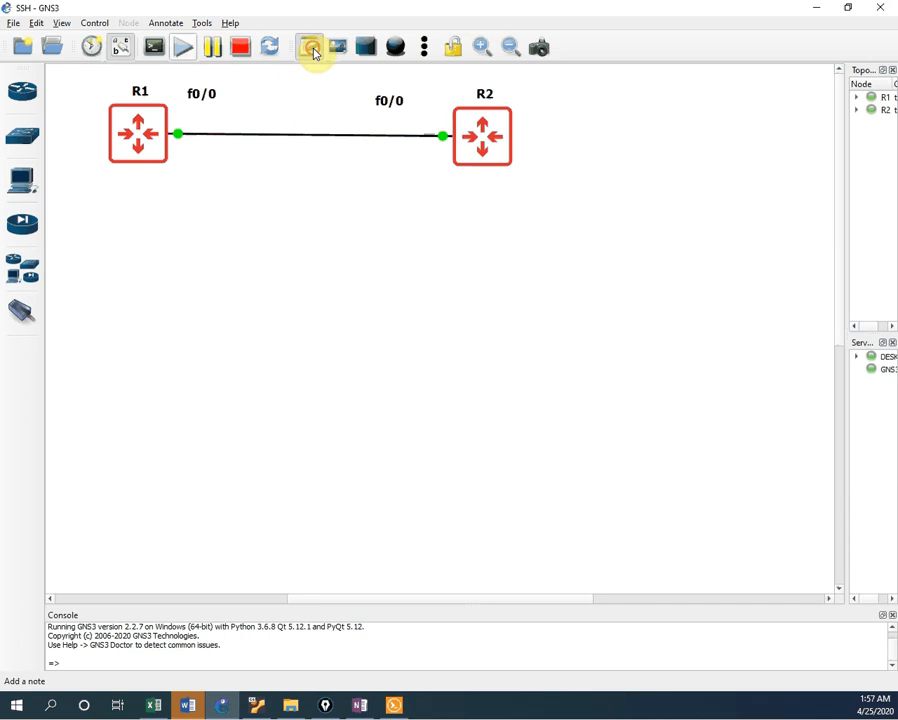
{"action": "left_click", "coordinate": [204, 126]}
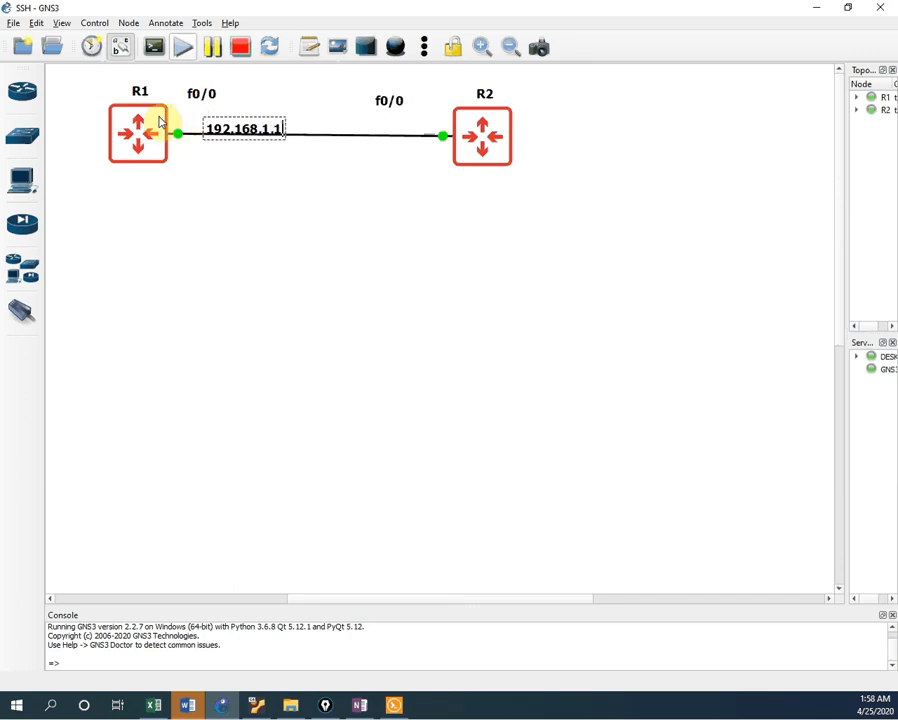
{"action": "left_click_drag", "start_coordinate": [230, 131], "coordinate": [214, 116]}
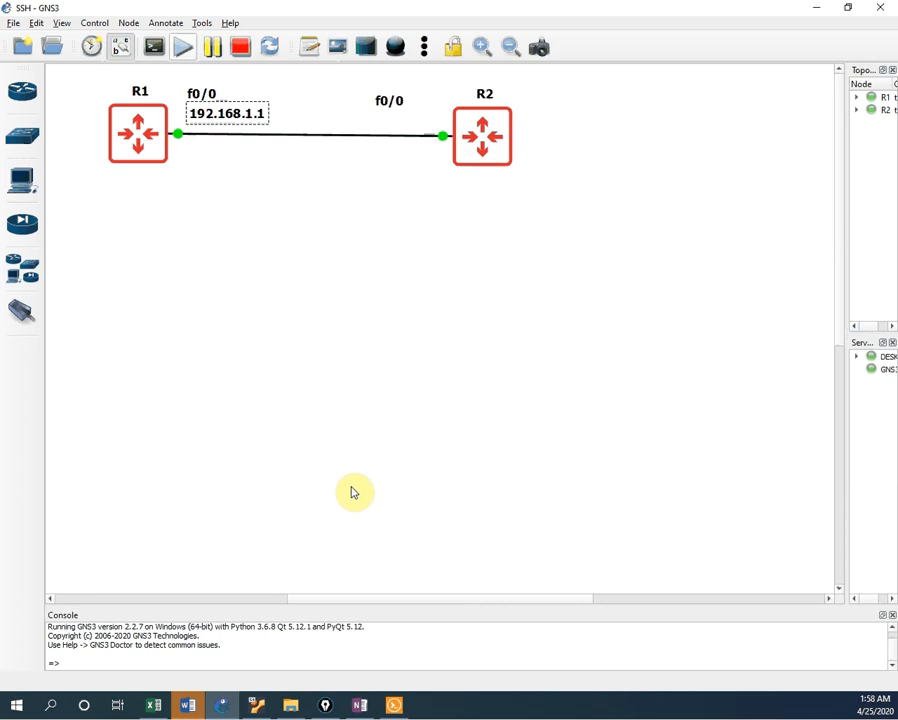
{"action": "left_click", "coordinate": [328, 291]}
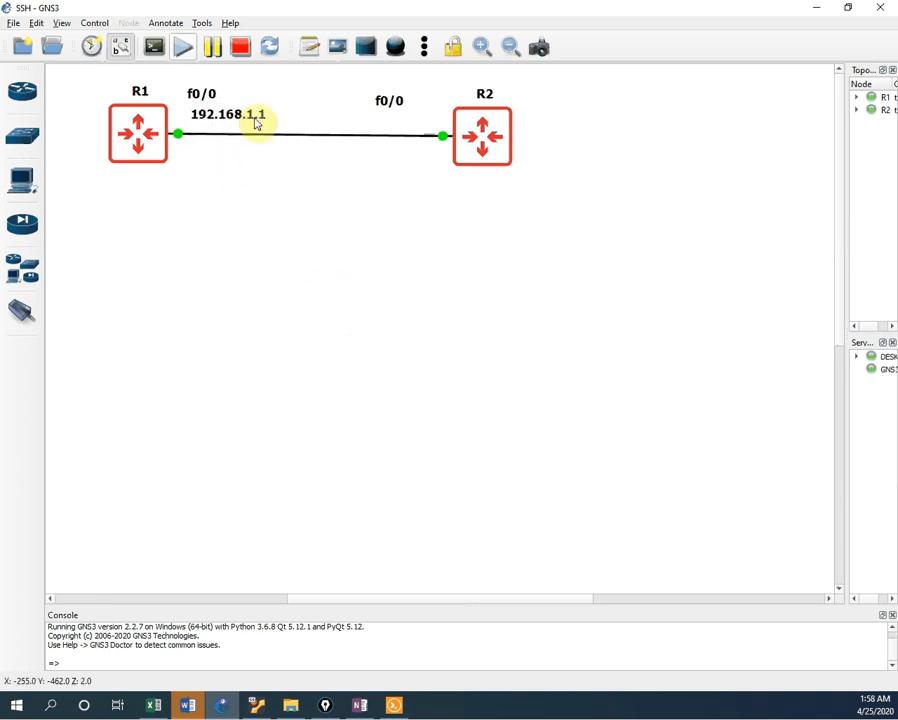
{"action": "left_click", "coordinate": [309, 46]}
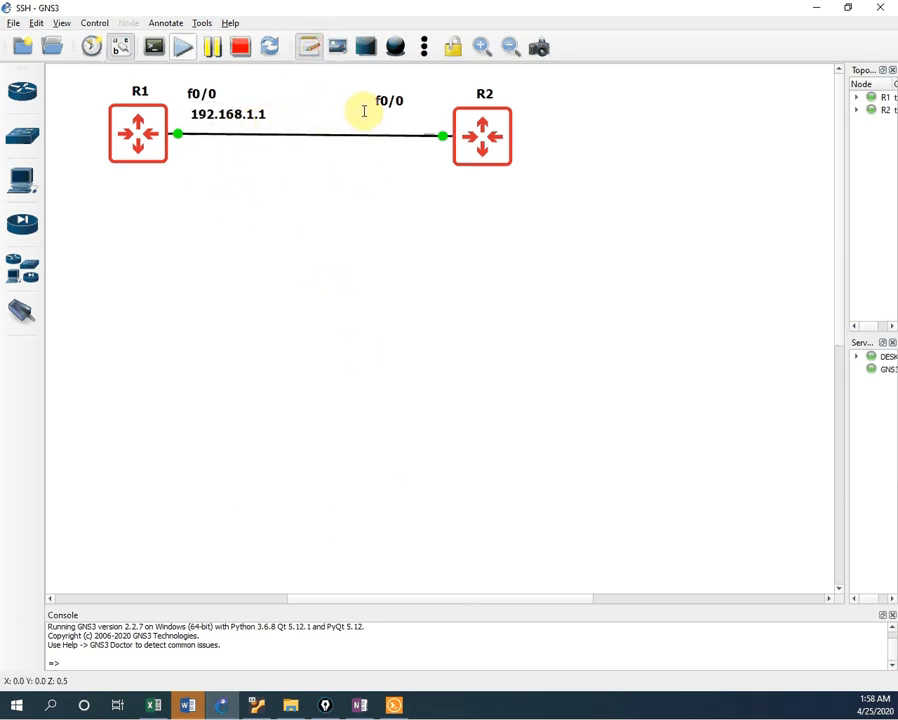
{"action": "left_click", "coordinate": [364, 111]}
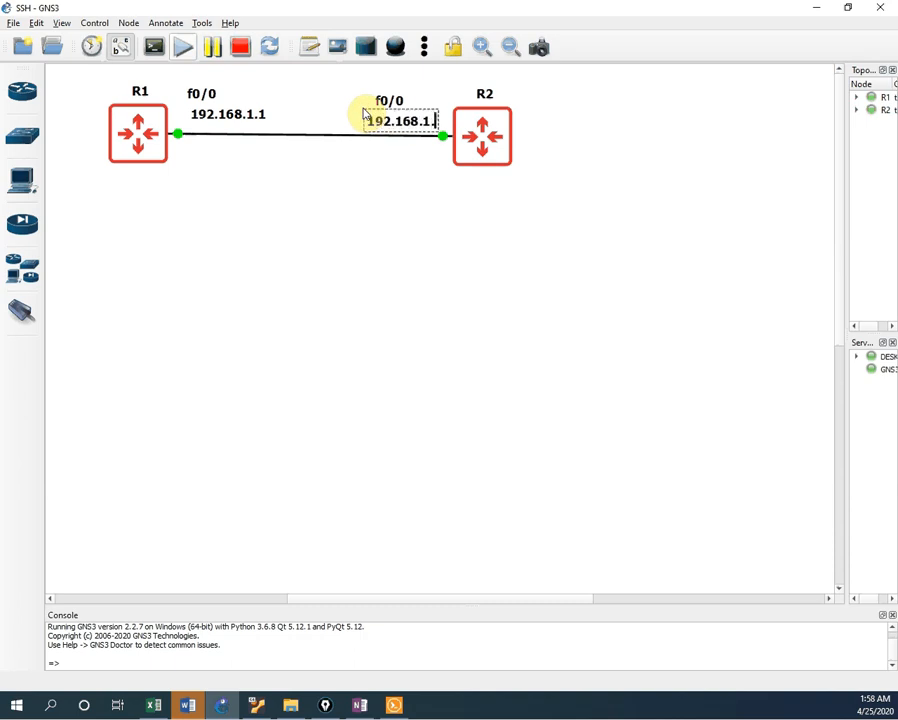
{"action": "left_click", "coordinate": [388, 290]}
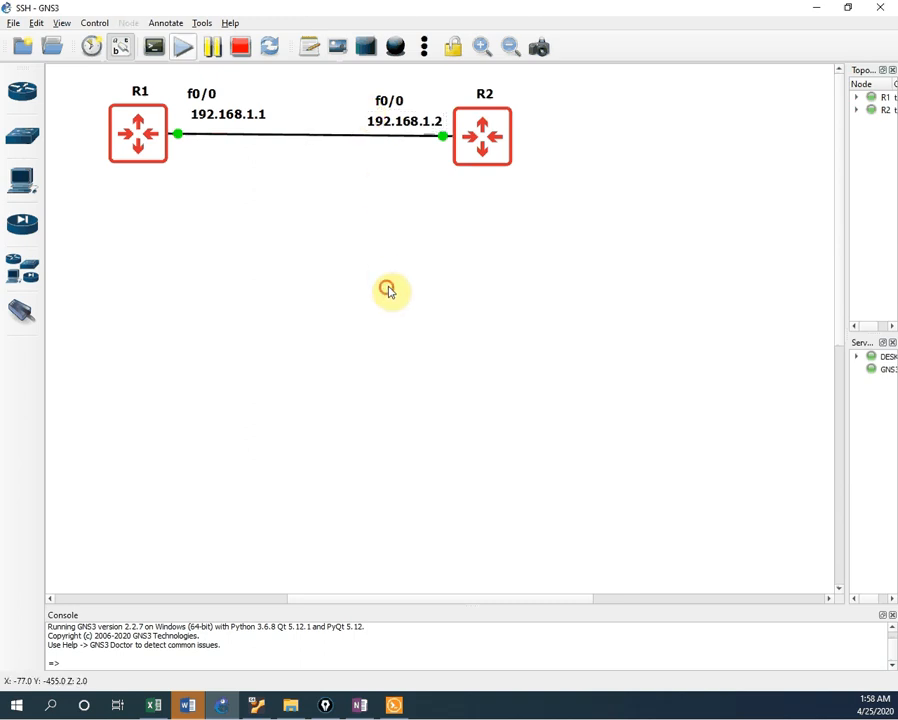
Step: Move both f0/0 labels below the link and nudge the address notes into place
{"action": "left_click_drag", "start_coordinate": [389, 104], "coordinate": [416, 166]}
{"action": "left_click_drag", "start_coordinate": [202, 92], "coordinate": [207, 148]}
{"action": "left_click", "coordinate": [394, 117]}
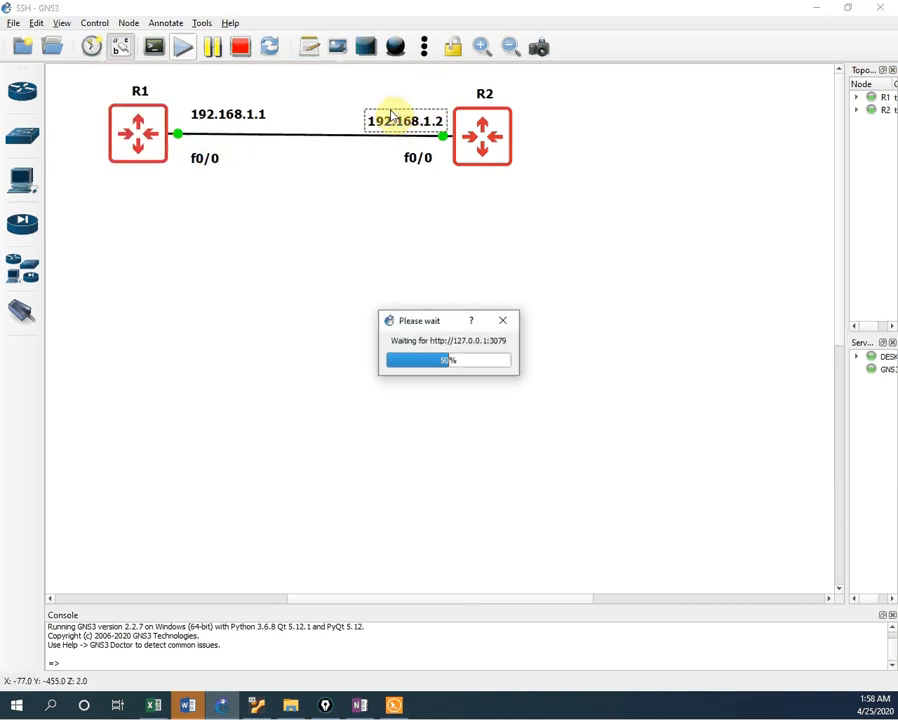
{"action": "left_click_drag", "start_coordinate": [396, 114], "coordinate": [380, 112]}
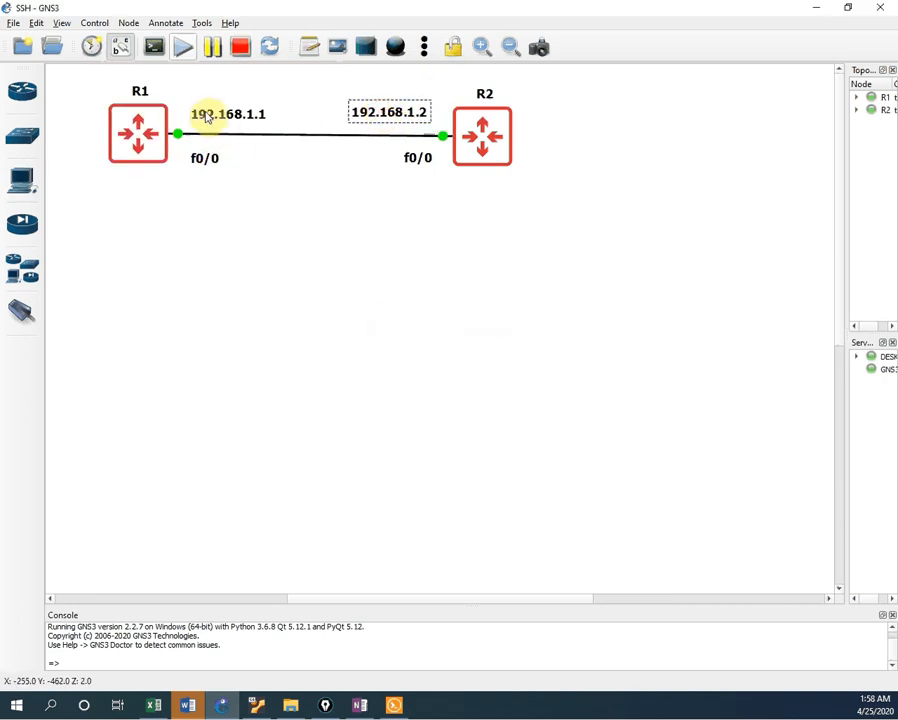
{"action": "left_click_drag", "start_coordinate": [210, 114], "coordinate": [209, 112]}
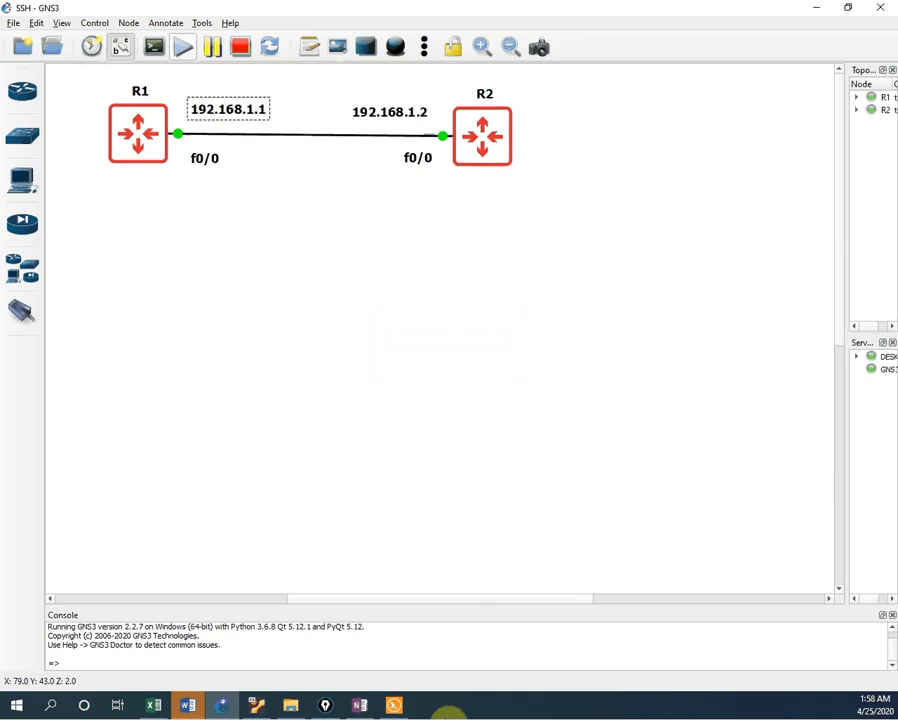
Step: Bring the Solar-PuTTY console forward, raise it, and switch to R1's session
{"action": "left_click", "coordinate": [392, 706]}
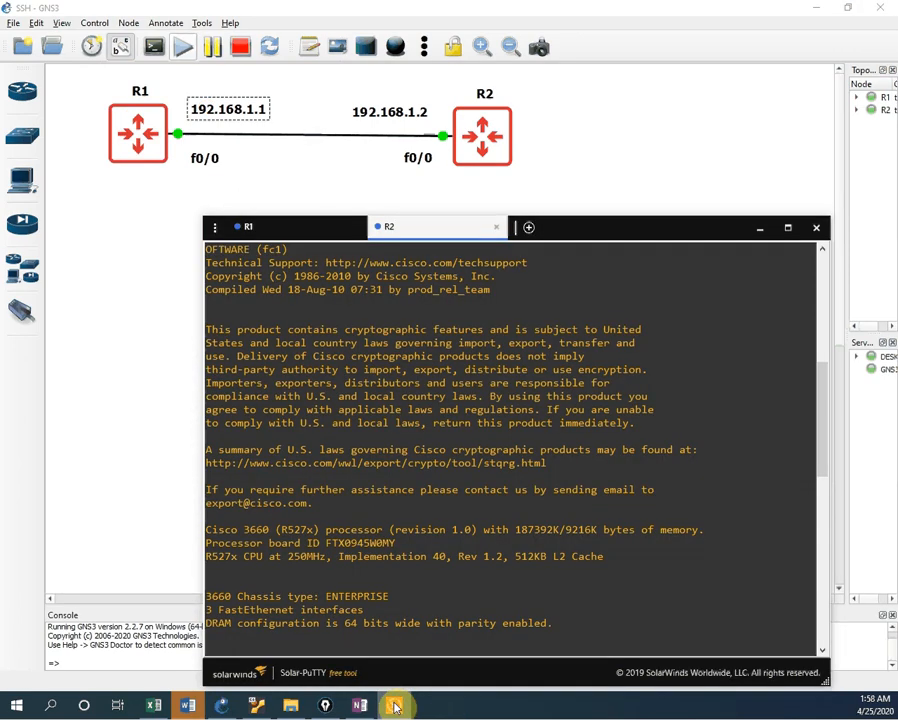
{"action": "left_click_drag", "start_coordinate": [604, 232], "coordinate": [610, 192]}
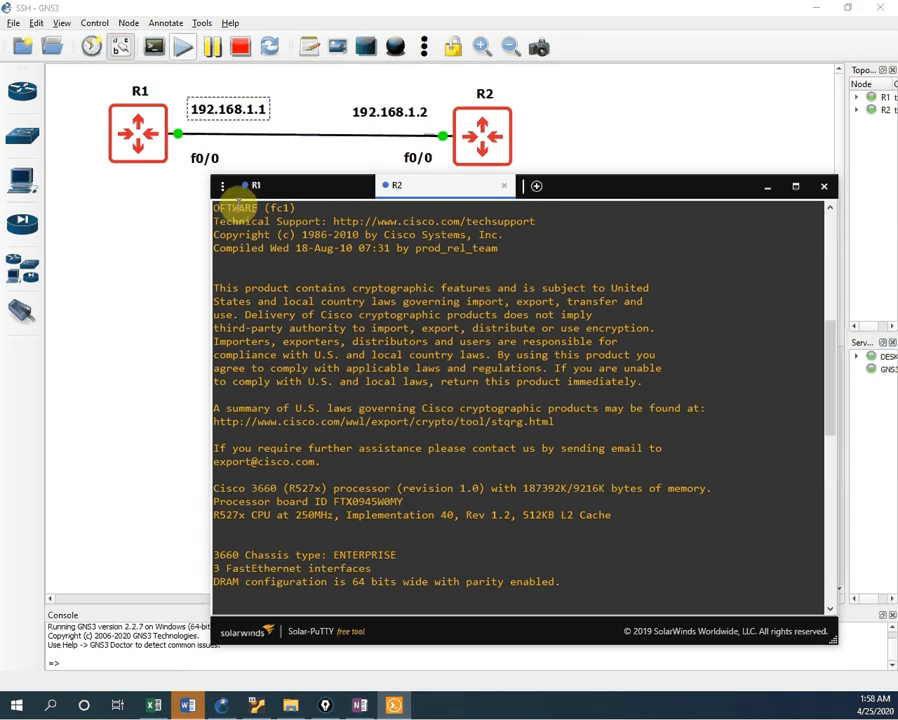
{"action": "left_click", "coordinate": [285, 187]}
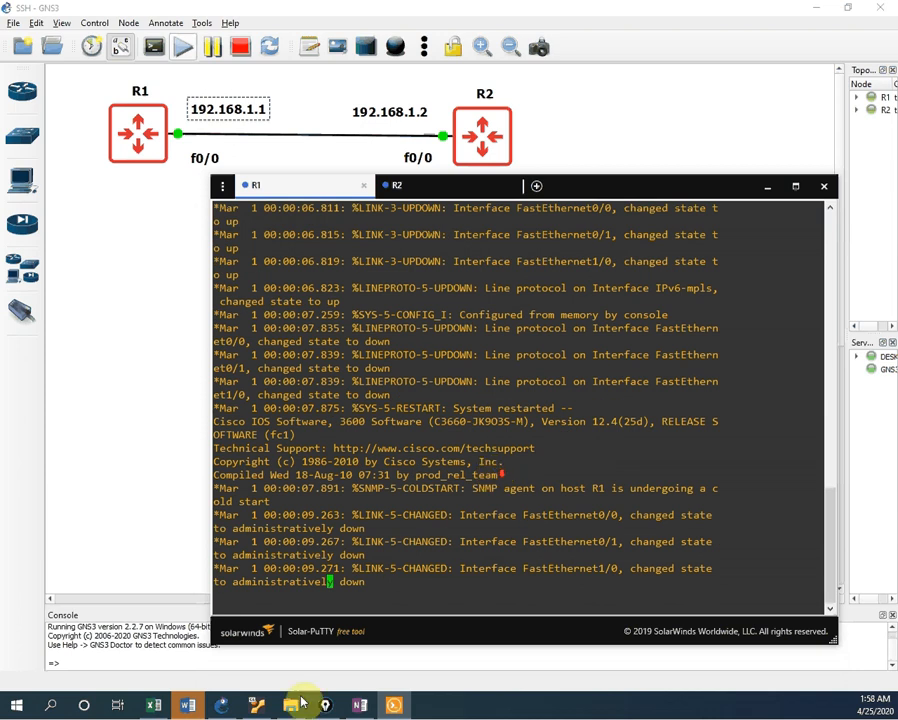
{"action": "key", "text": "Return"}
{"action": "key", "text": "Return"}
{"action": "key", "text": "Return"}
{"action": "key", "text": "Return"}
{"action": "key", "text": "Return"}
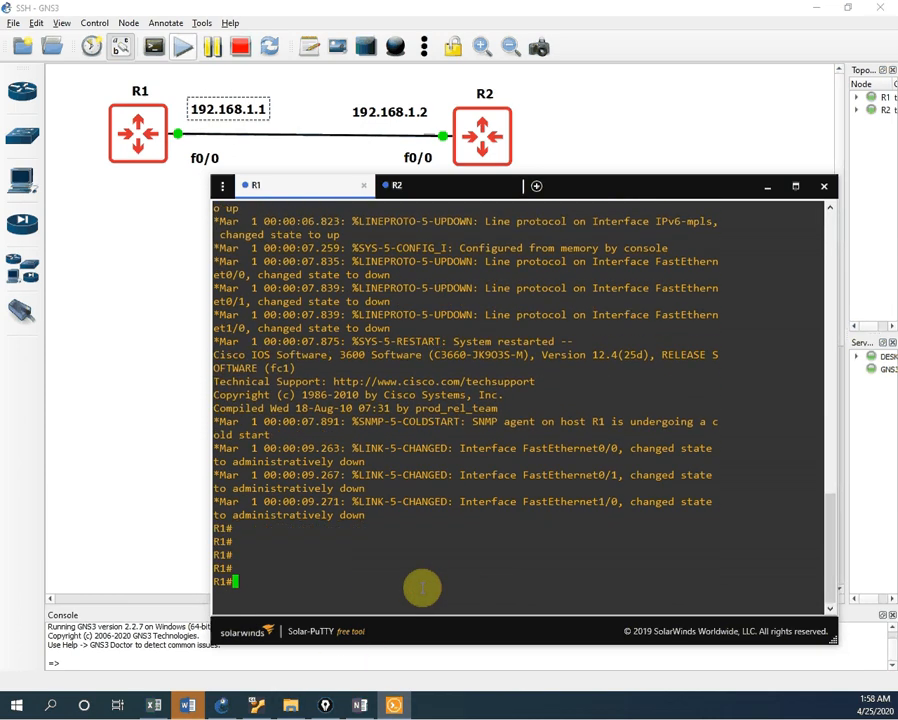
{"action": "key", "text": "Return"}
{"action": "key", "text": "Return"}
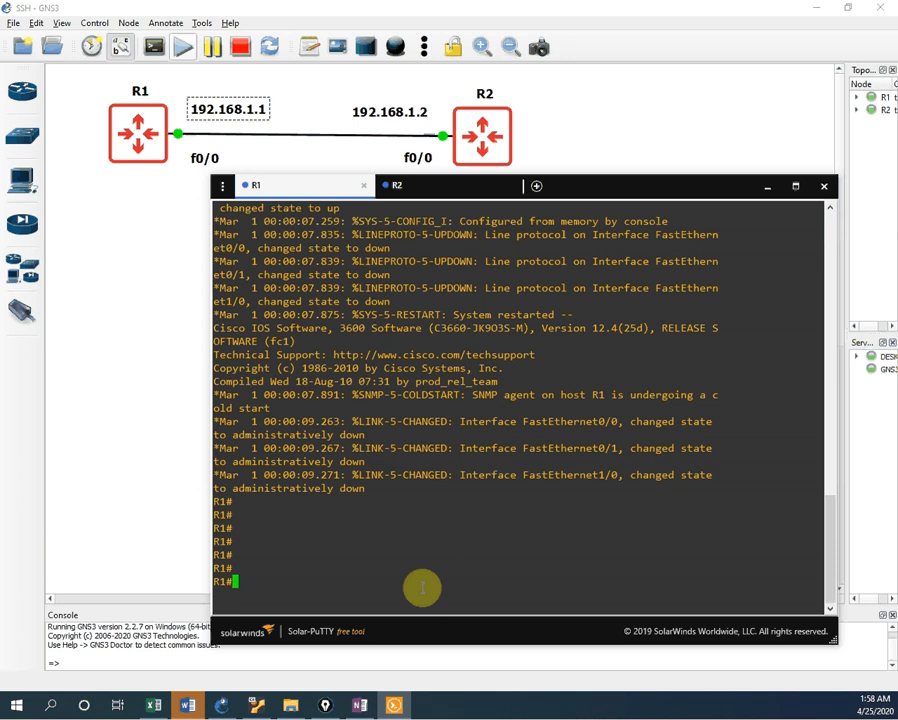
Step: Enter global configuration mode on R1 and set an enable password
{"action": "type", "text": "config t"}
{"action": "key", "text": "Return"}
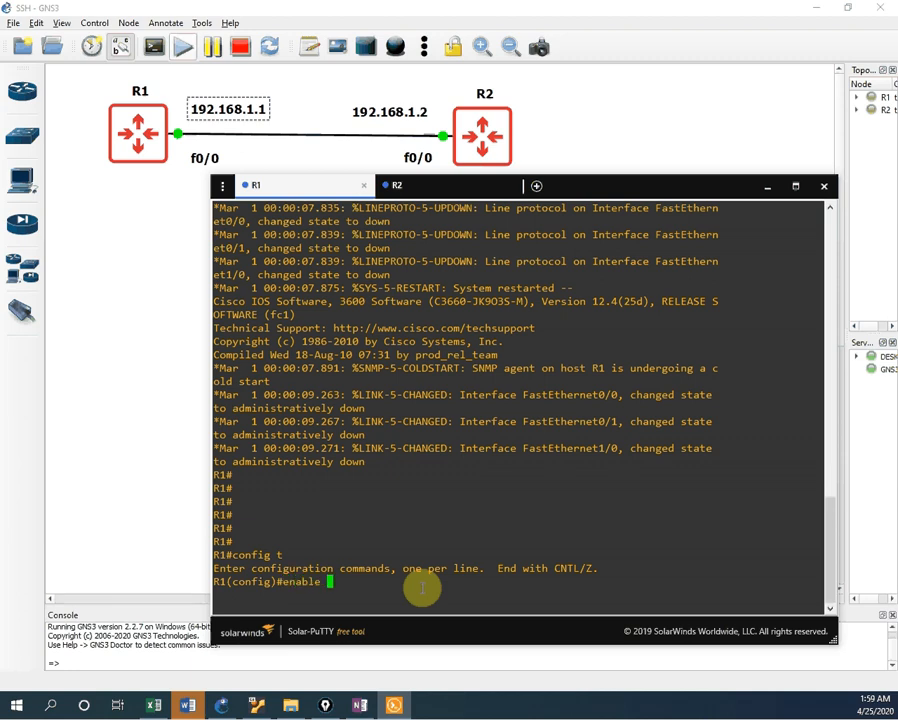
{"action": "key", "text": "Tab"}
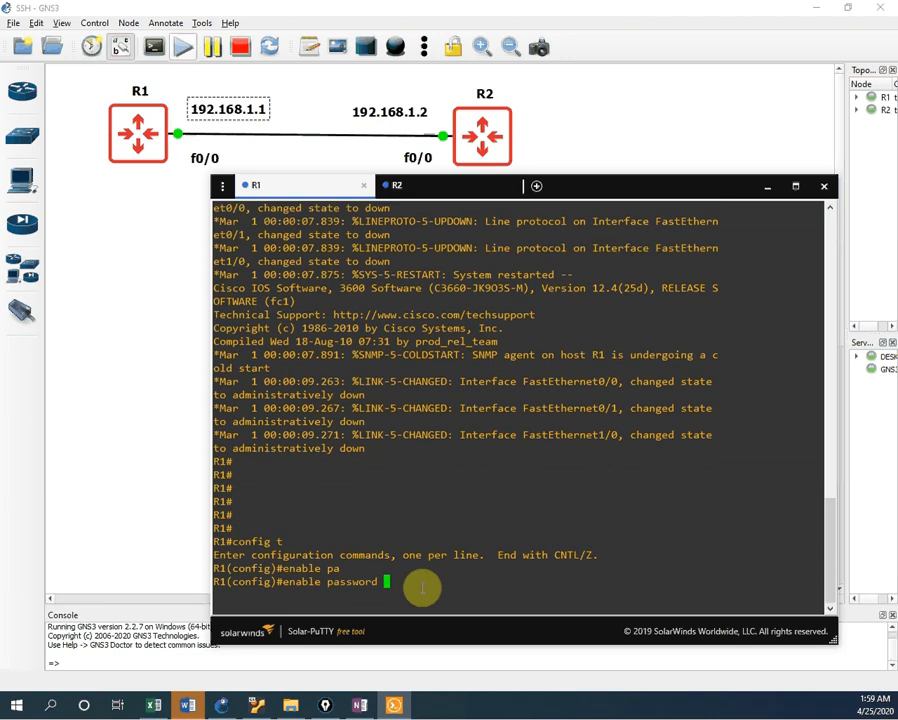
{"action": "key", "text": "Return"}
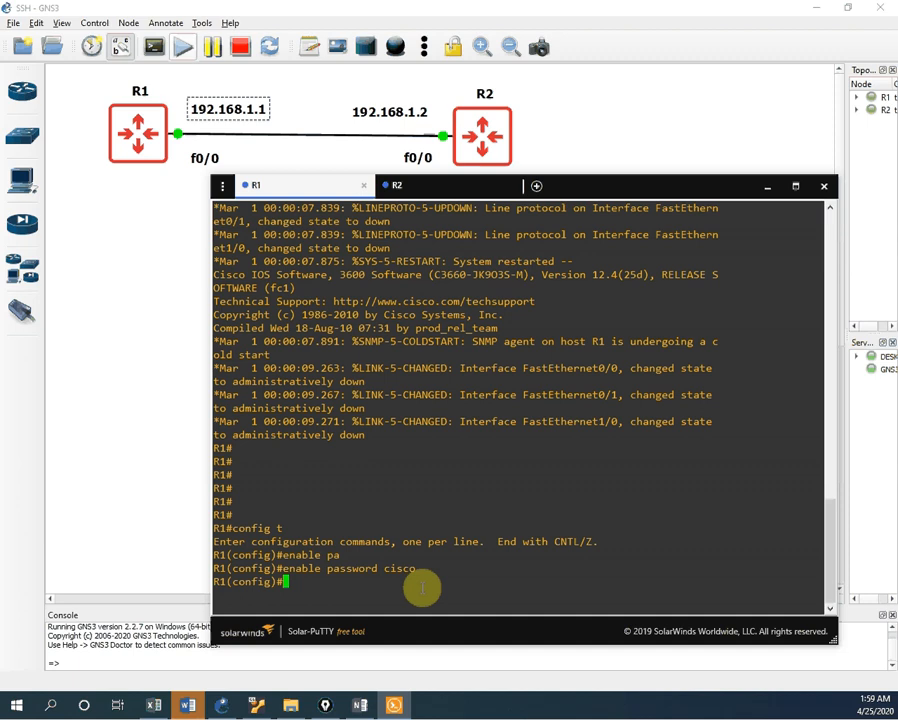
Step: Give R1's FastEthernet0/0 the address 192.168.1.1 255.255.255.0 and enable it with no shutdown
{"action": "type", "text": "int f0/0"}
{"action": "key", "text": "Return"}
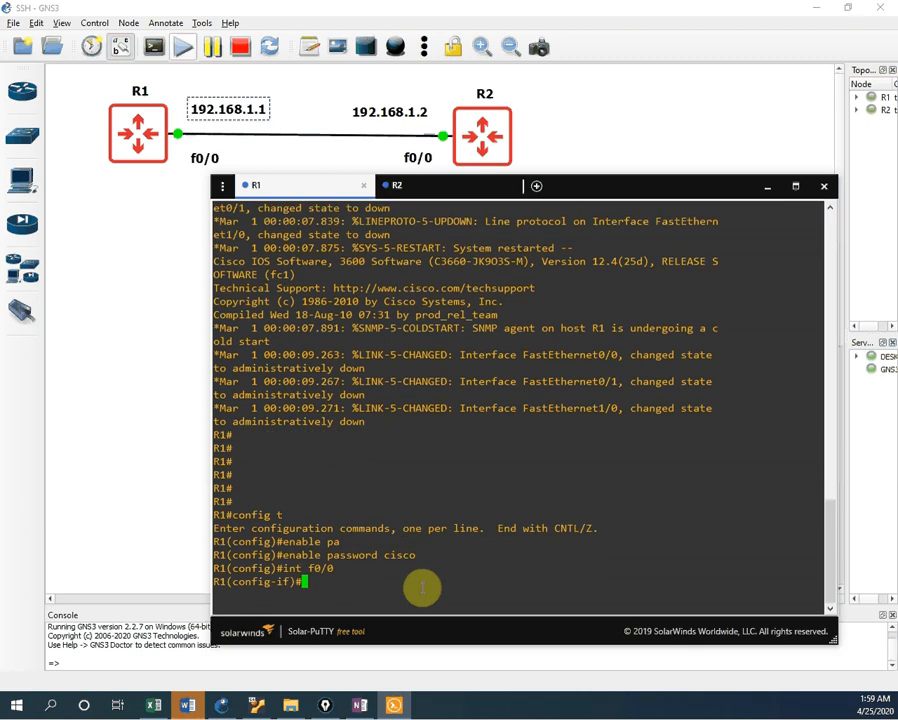
{"action": "type", "text": "ip add 192.168.1.1"}
{"action": "type", "text": "255.255"}
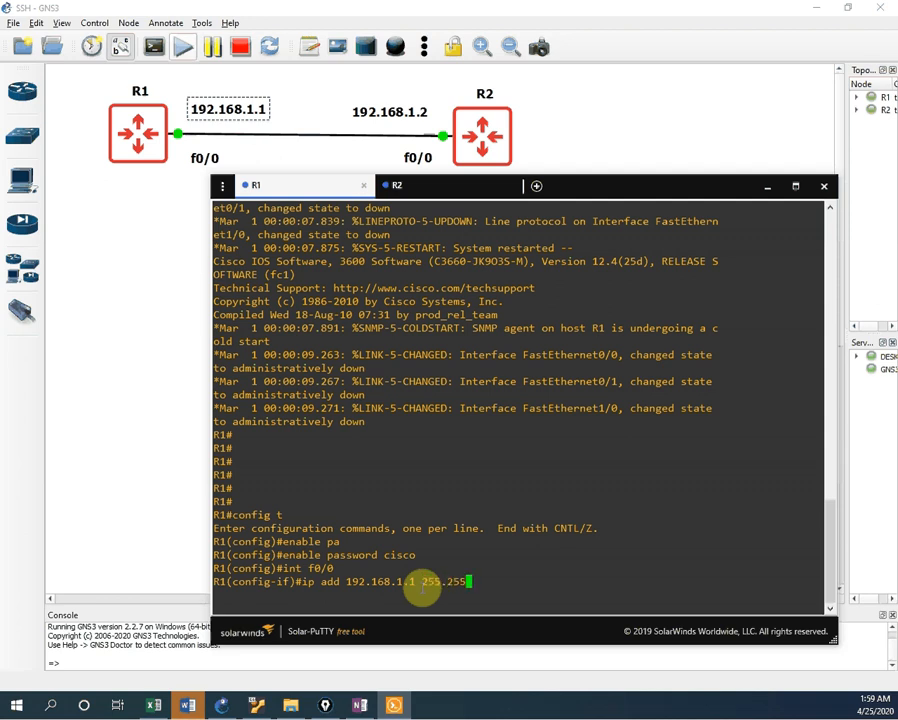
{"action": "type", "text": ".25."}
{"action": "key", "text": "BackSpace"}
{"action": "type", "text": "55.0"}
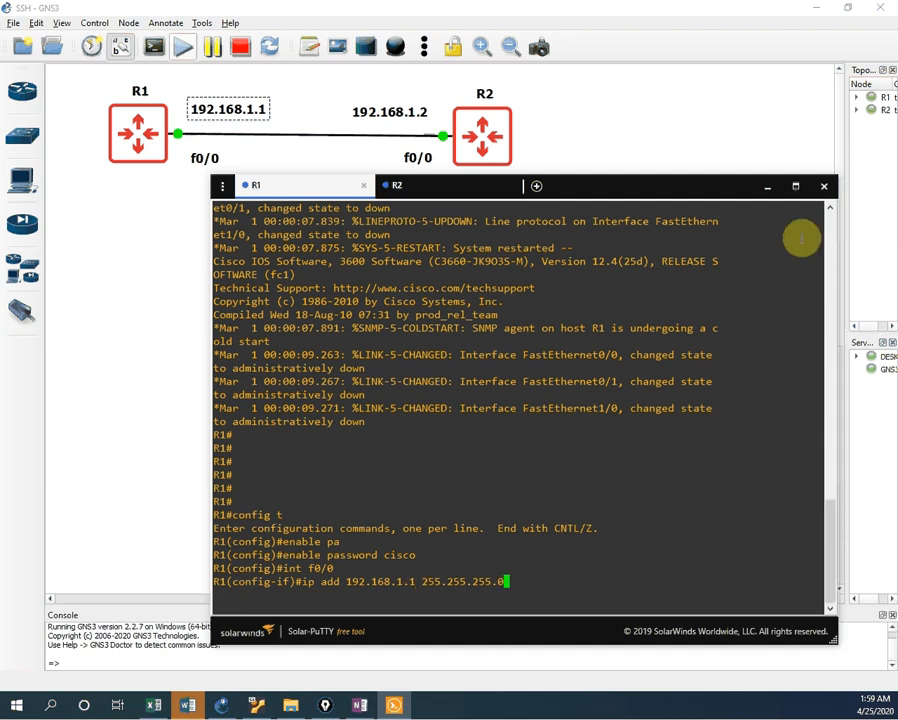
{"action": "key", "text": "Return"}
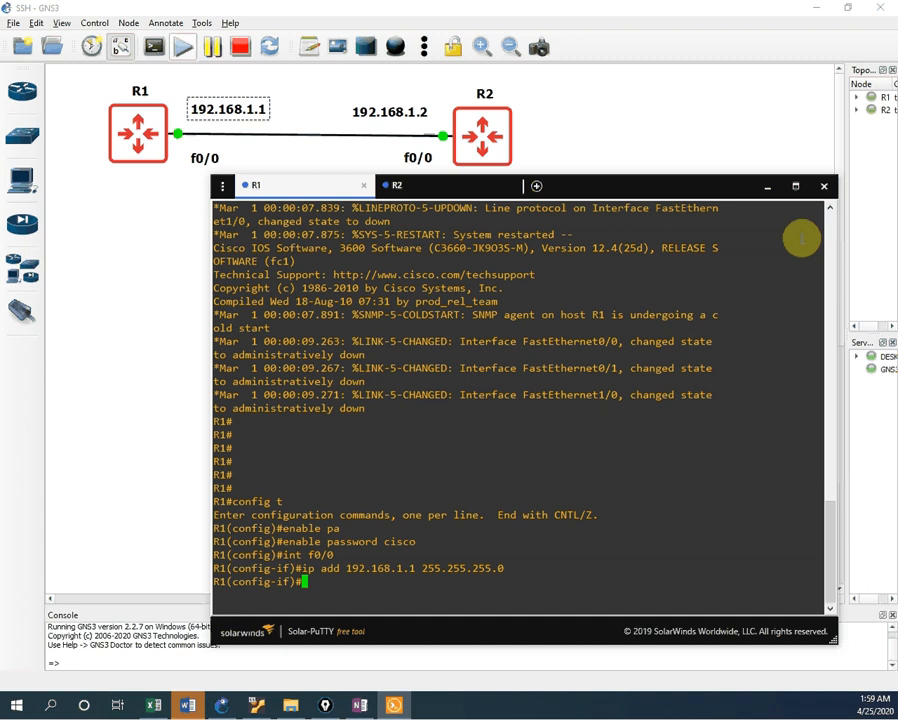
{"action": "type", "text": "no sh"}
{"action": "key", "text": "Return"}
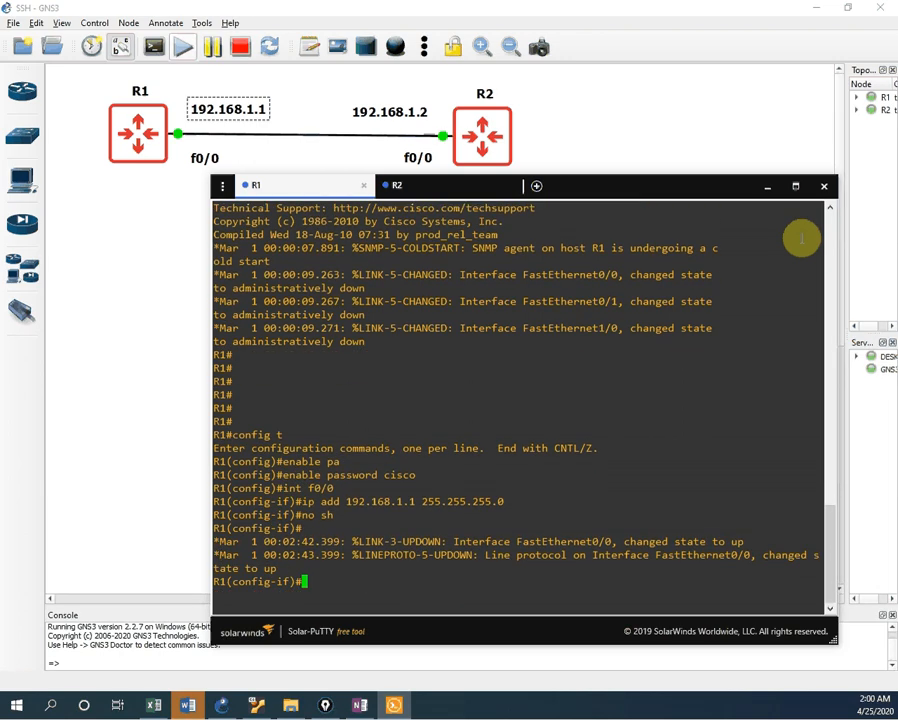
Step: Check with sh ip int br that R1's FastEthernet0/0 is up/up at 192.168.1.1
{"action": "key", "text": "ctrl+z"}
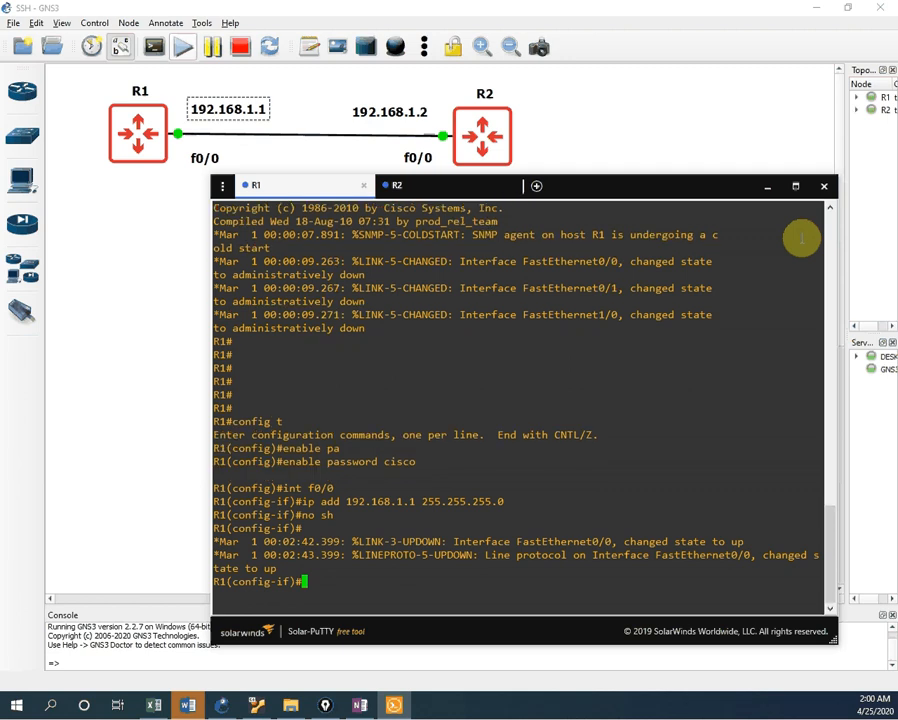
{"action": "key", "text": "Return"}
{"action": "key", "text": "Return"}
{"action": "key", "text": "Return"}
{"action": "type", "text": "sh "}
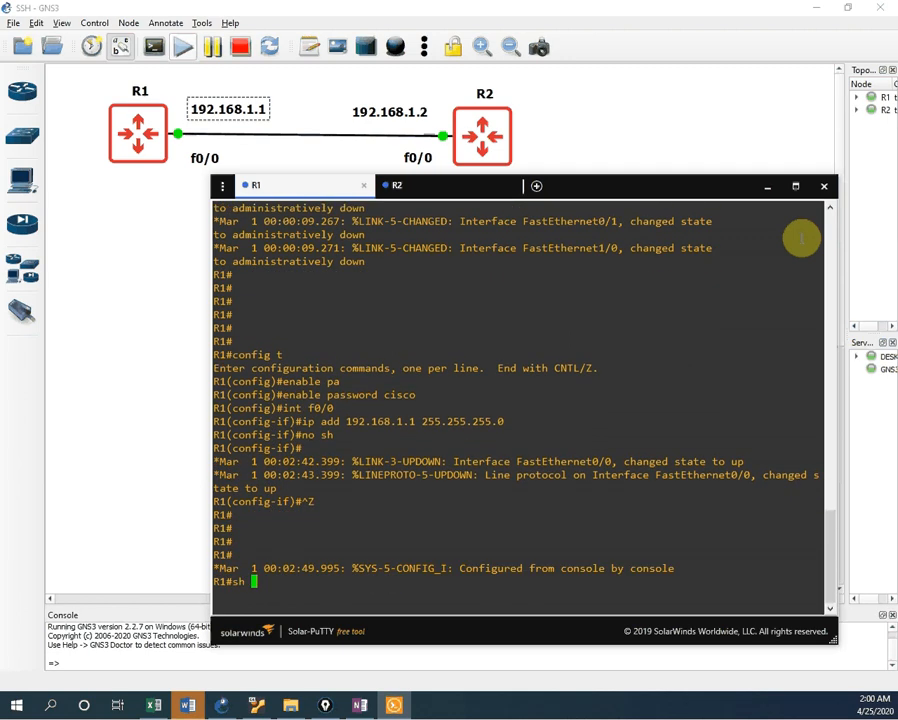
{"action": "type", "text": "ip int br"}
{"action": "key", "text": "Return"}
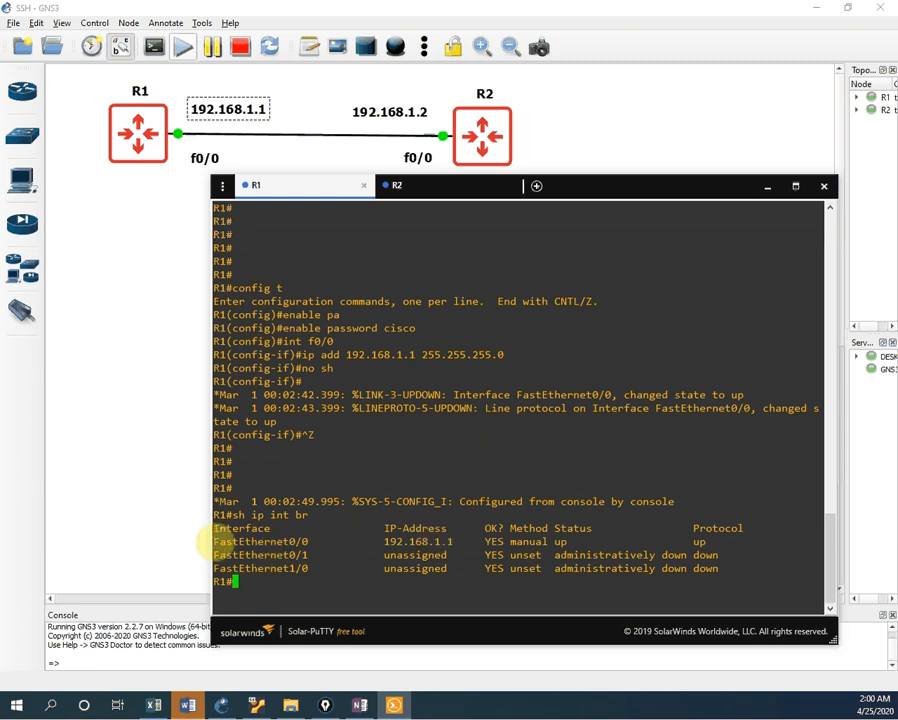
{"action": "left_click_drag", "start_coordinate": [217, 541], "coordinate": [705, 537]}
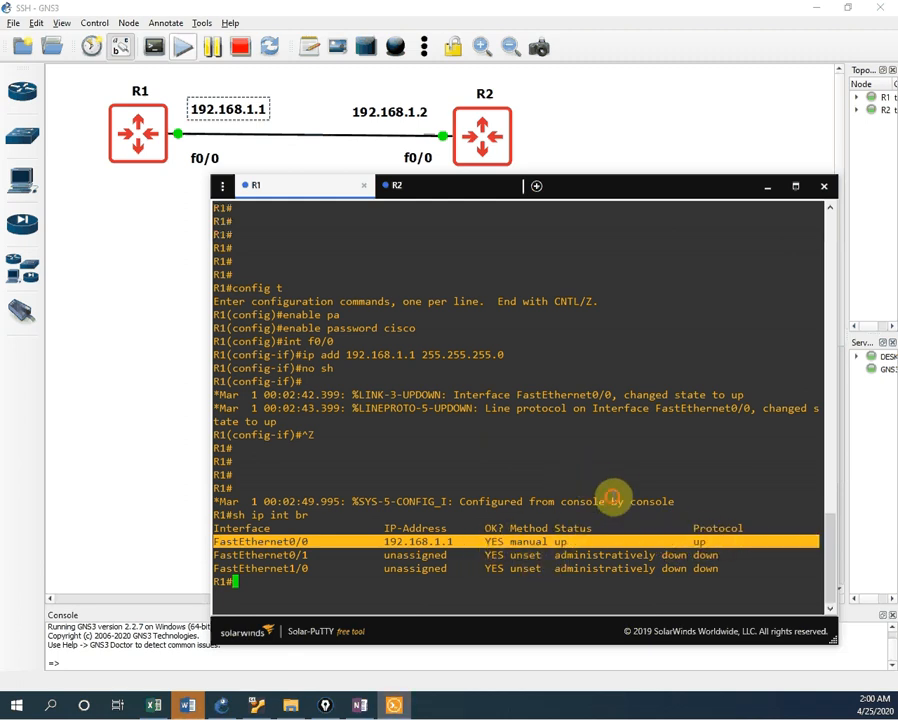
{"action": "left_click", "coordinate": [611, 497]}
{"action": "left_click", "coordinate": [433, 202]}
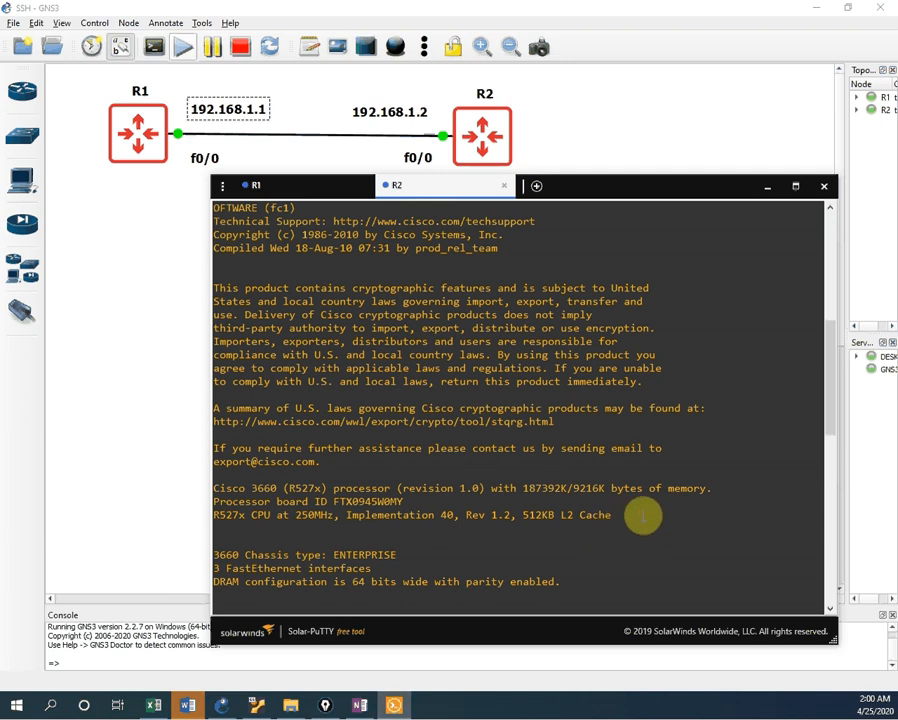
Step: Enter global configuration mode on R2 and set an enable password
{"action": "key", "text": "Return"}
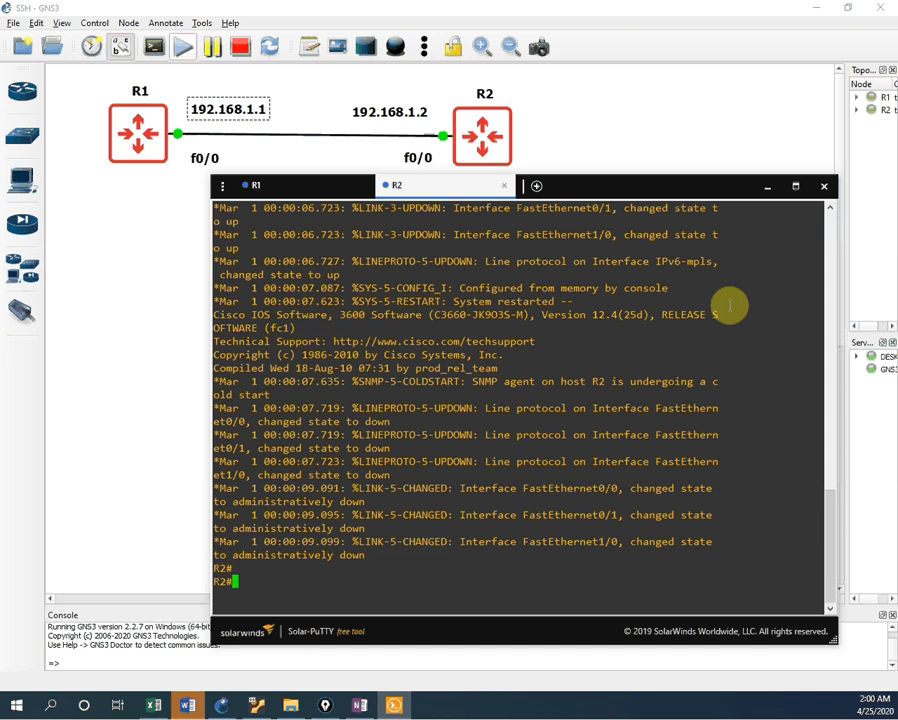
{"action": "key", "text": "Return"}
{"action": "type", "text": "config t"}
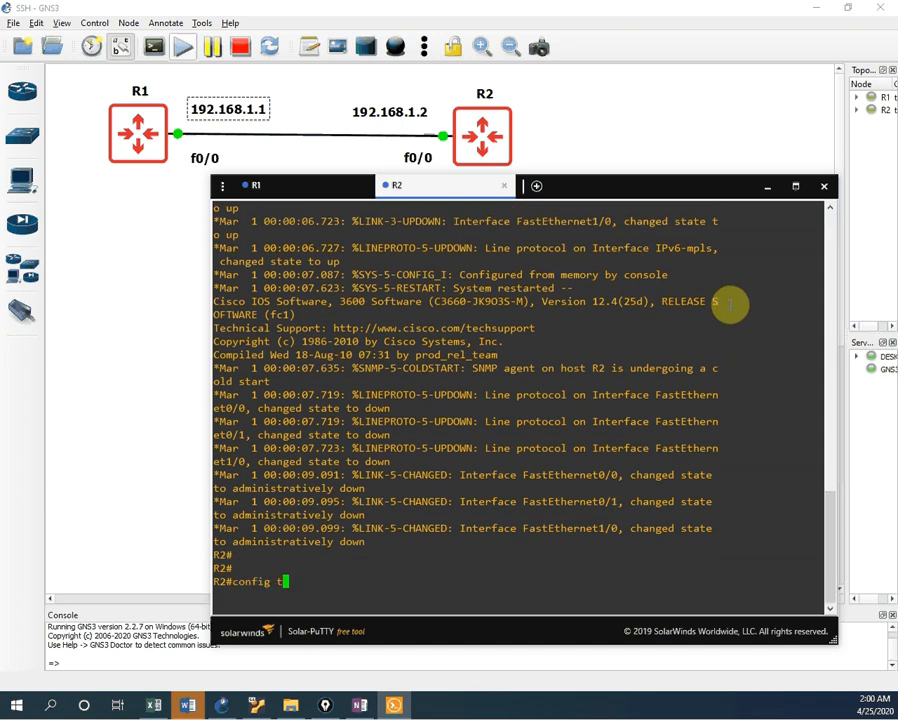
{"action": "key", "text": "Return"}
{"action": "type", "text": "en"}
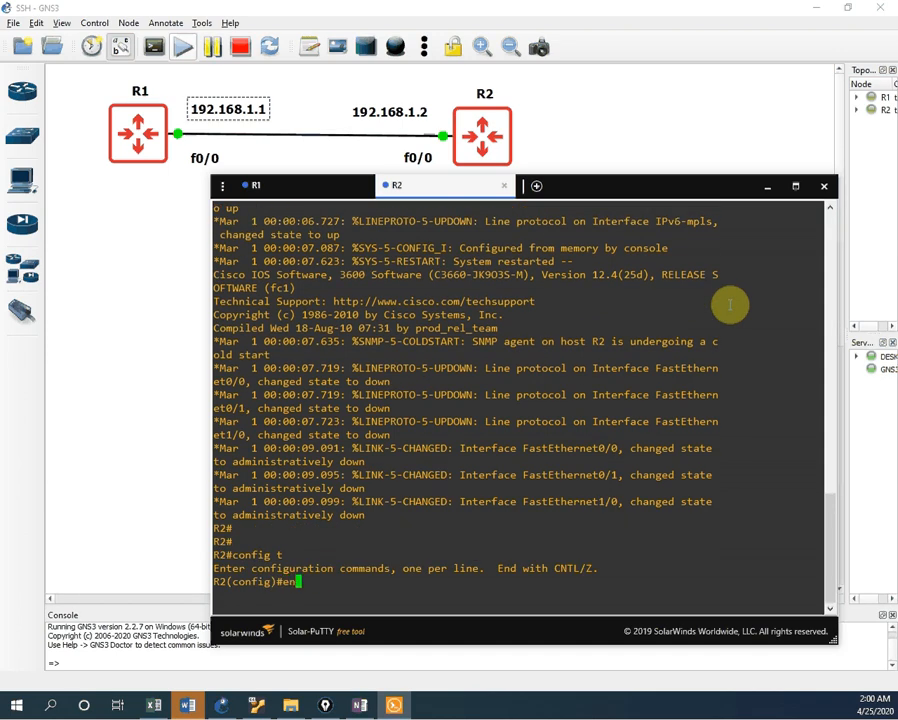
{"action": "type", "text": "able pa"}
{"action": "key", "text": "Tab"}
{"action": "type", "text": "cisco"}
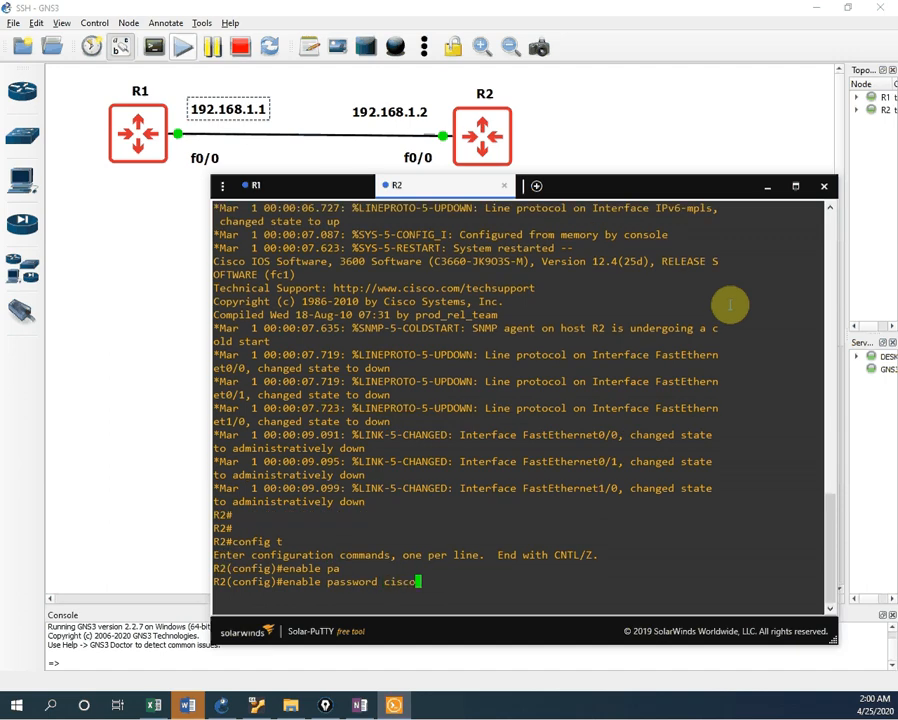
{"action": "key", "text": "Return"}
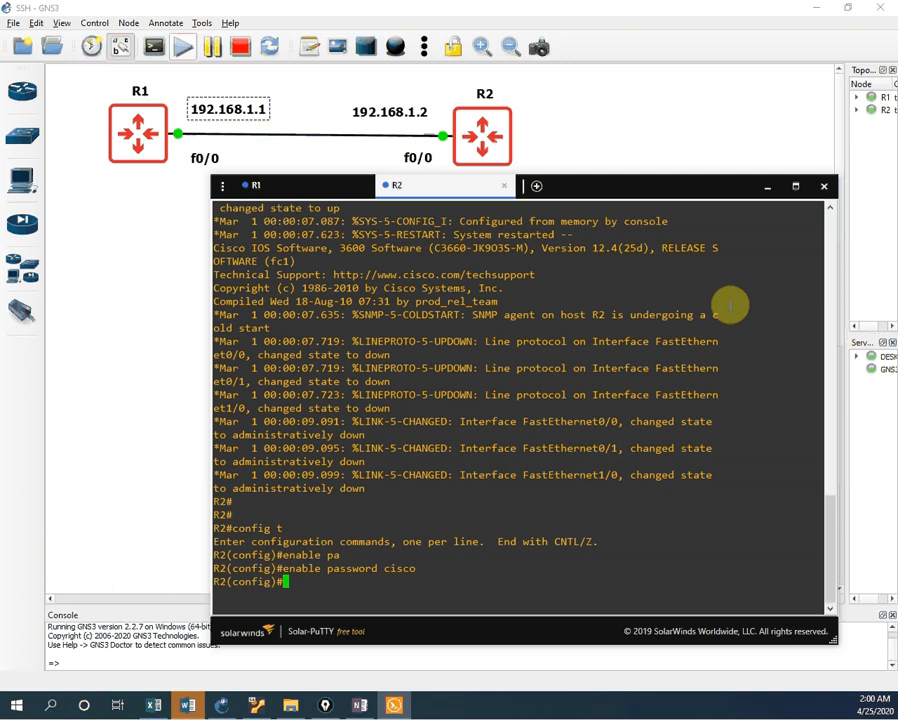
Step: Give R2's FastEthernet0/0 the address 192.168.1.2 255.255.255.0 and enable it with no shutdown
{"action": "type", "text": "ing"}
{"action": "key", "text": "BackSpace"}
{"action": "key", "text": "BackSpace"}
{"action": "type", "text": "t f0/0"}
{"action": "key", "text": "Return"}
{"action": "type", "text": "ip a"}
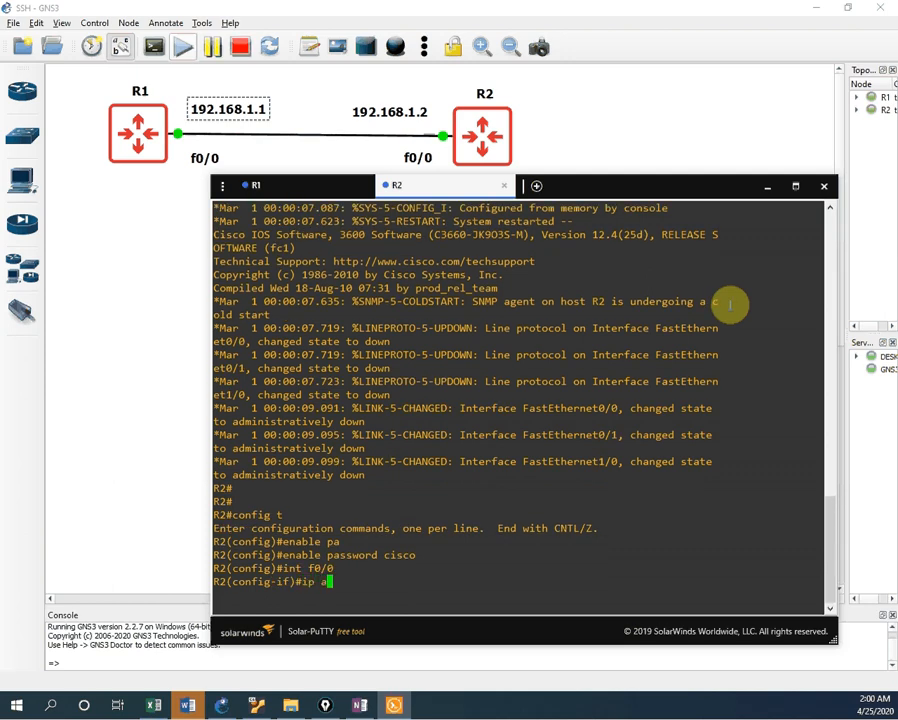
{"action": "type", "text": "dd 192.168.1.2 255.25"}
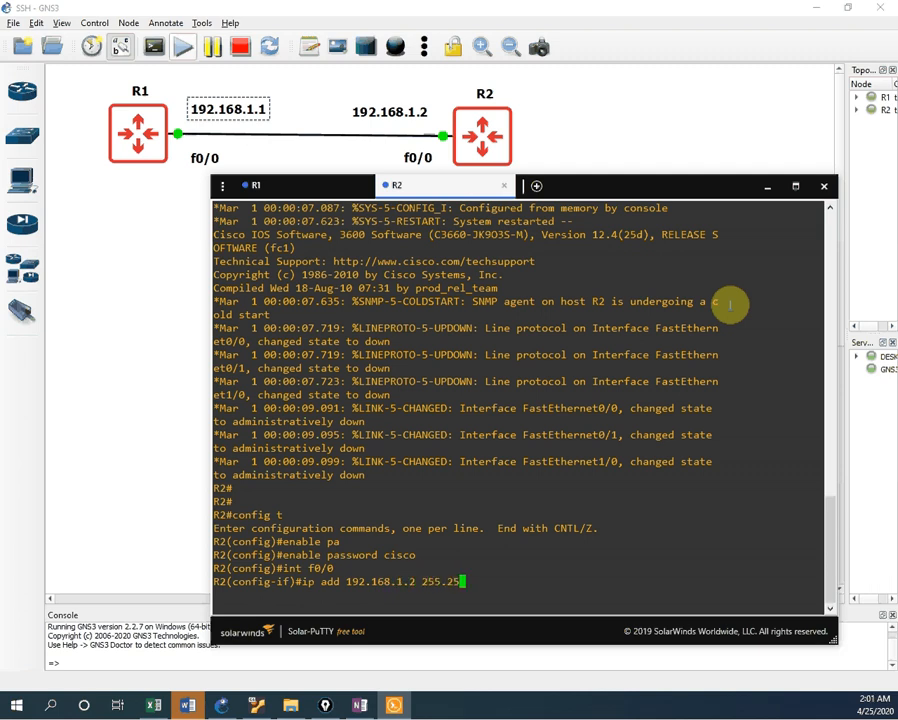
{"action": "type", "text": "5.255.0"}
{"action": "key", "text": "Return"}
{"action": "type", "text": "no sh"}
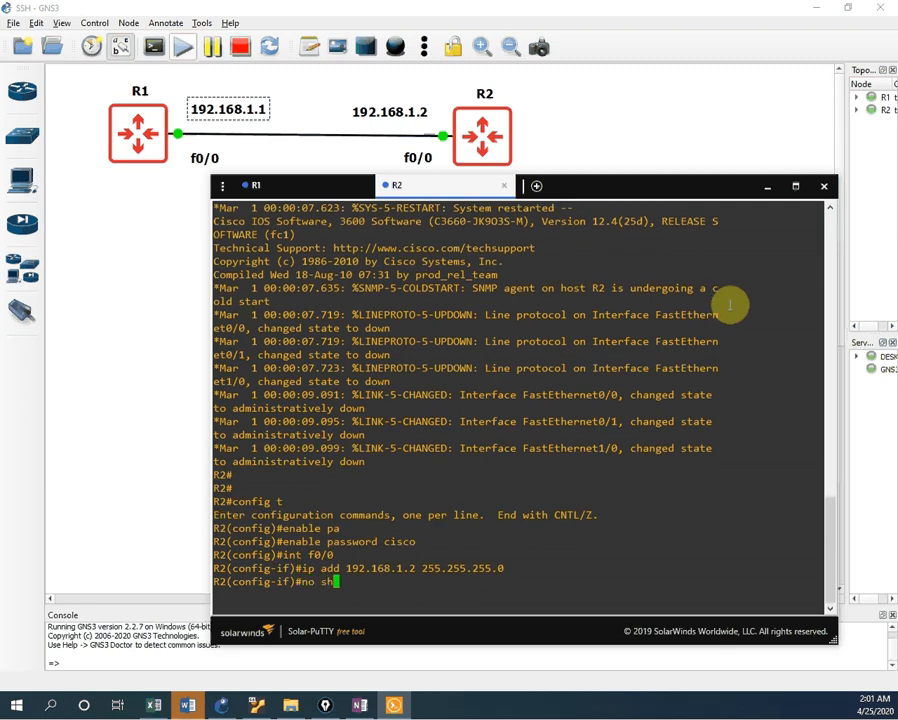
{"action": "key", "text": "Return"}
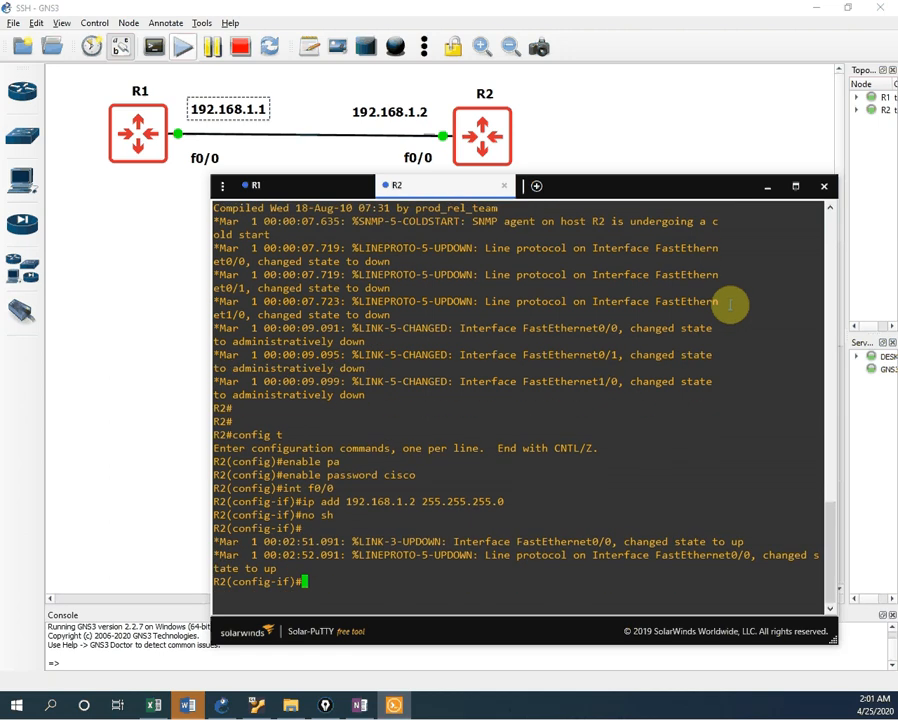
Step: Check with sh ip int br that R2's FastEthernet0/0 is up/up at 192.168.1.2
{"action": "key", "text": "ctrl+z"}
{"action": "key", "text": "Return"}
{"action": "key", "text": "Return"}
{"action": "key", "text": "Return"}
{"action": "key", "text": "Return"}
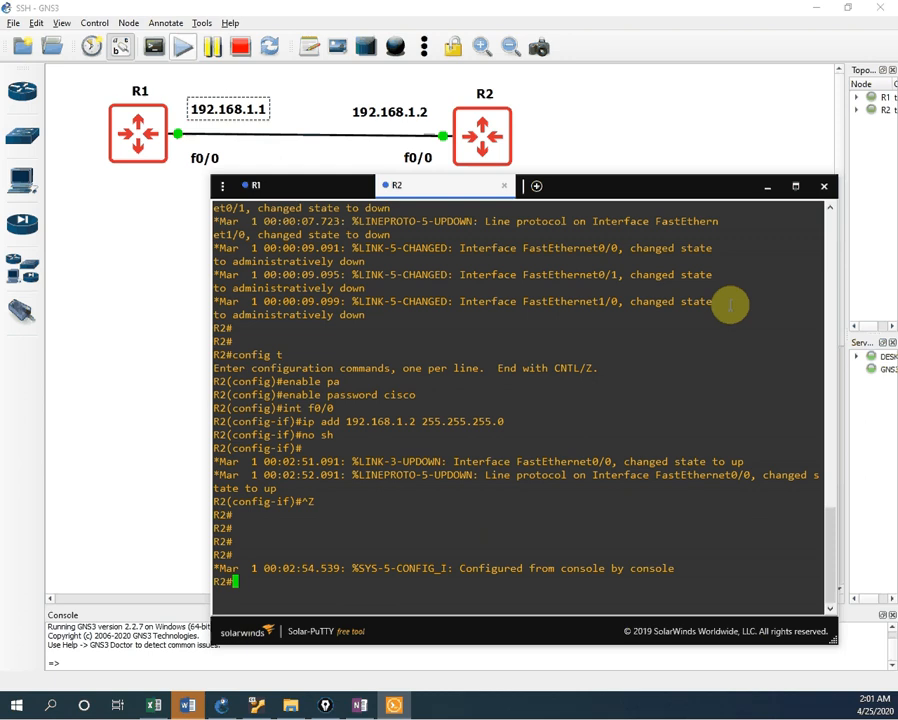
{"action": "type", "text": "sh ip int br"}
{"action": "key", "text": "Return"}
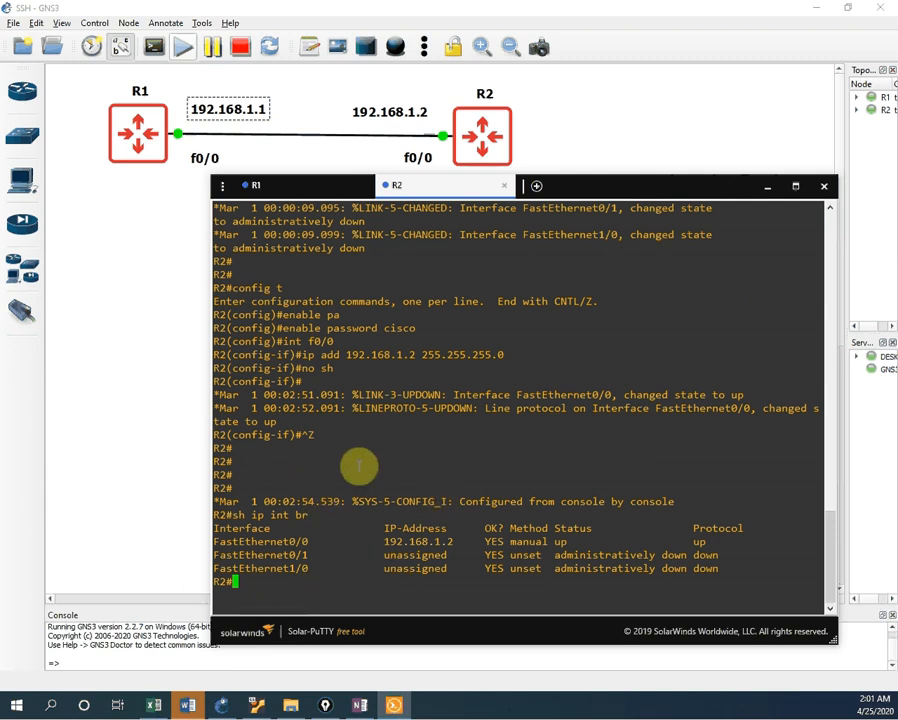
{"action": "left_click", "coordinate": [120, 402]}
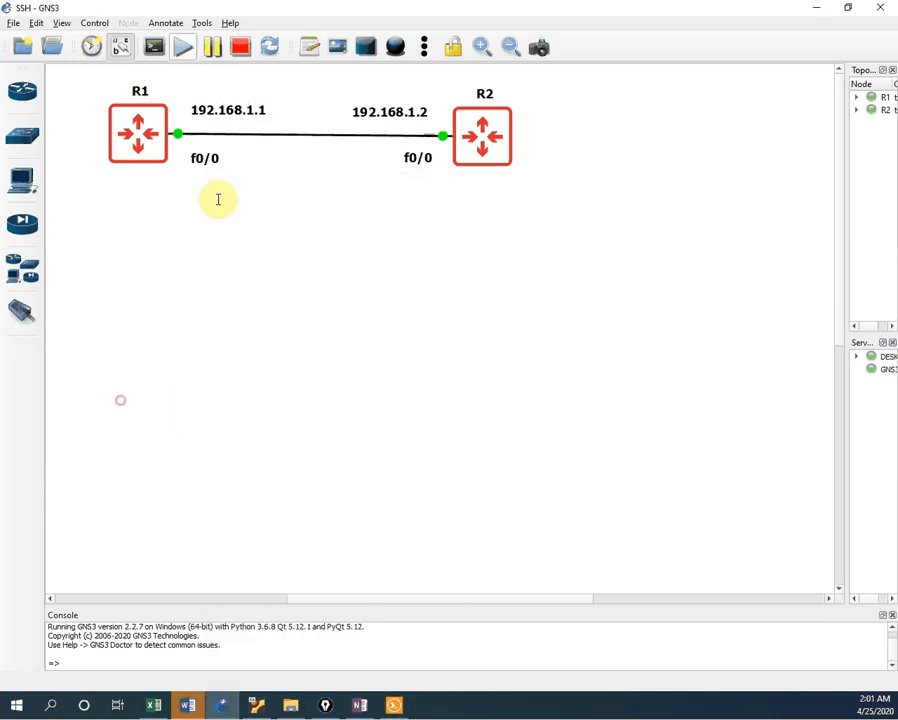
Step: Start a packet capture on the R1–R2 link with default settings, launching Wireshark
{"action": "right_click", "coordinate": [286, 134]}
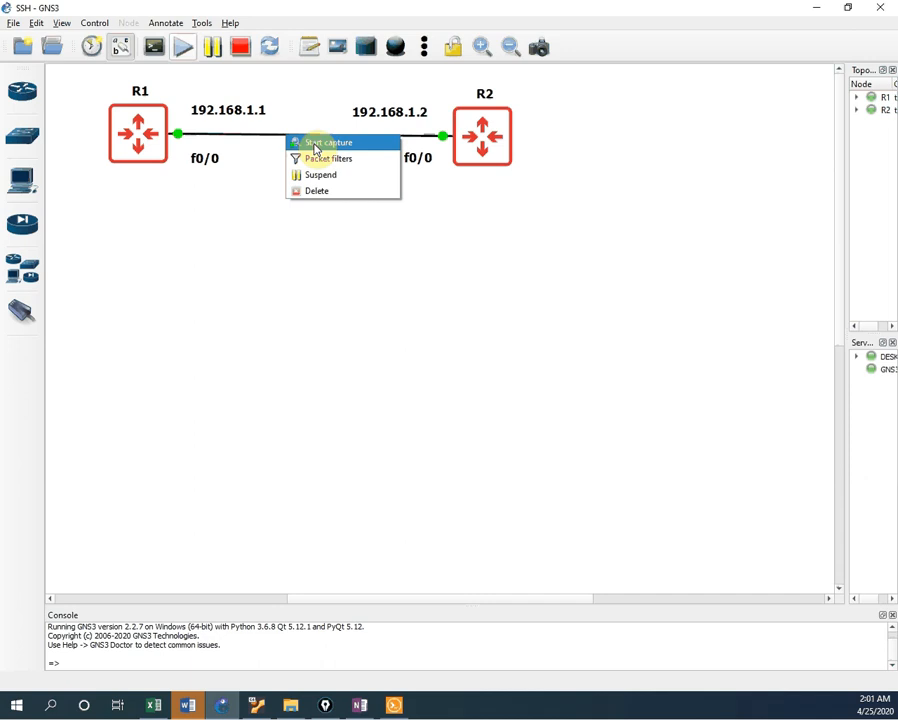
{"action": "left_click", "coordinate": [314, 146]}
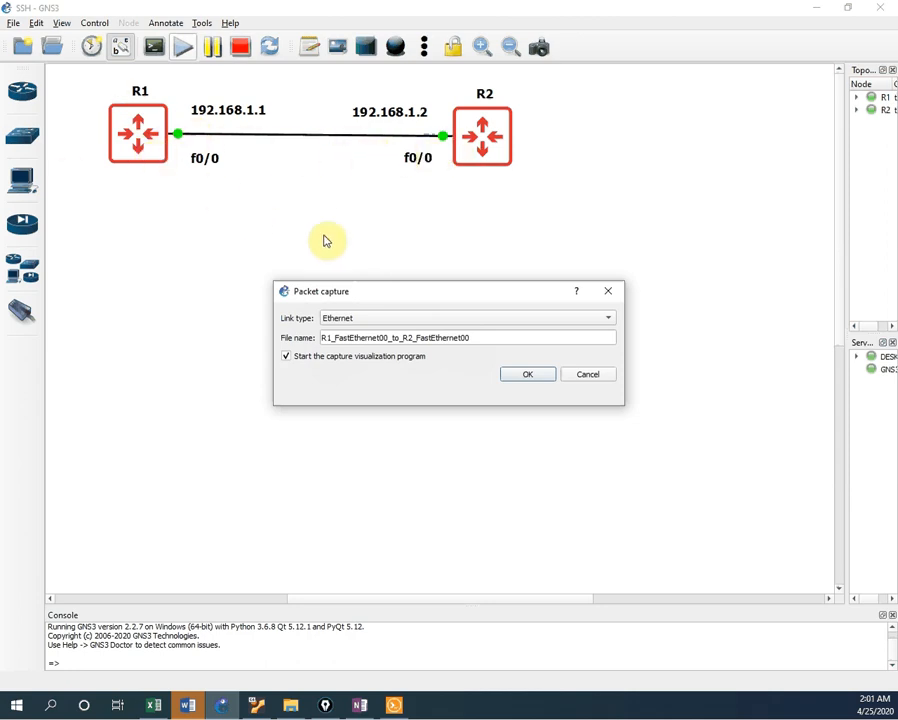
{"action": "left_click", "coordinate": [522, 373]}
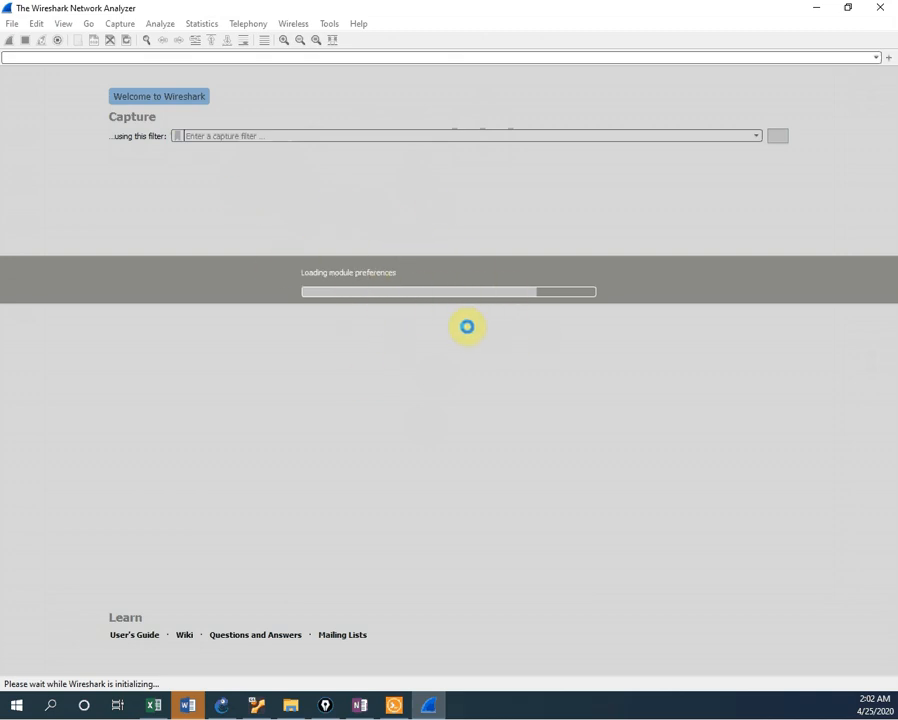
Step: Bring R2's terminal window back in front of the loading Wireshark
{"action": "left_click", "coordinate": [397, 708]}
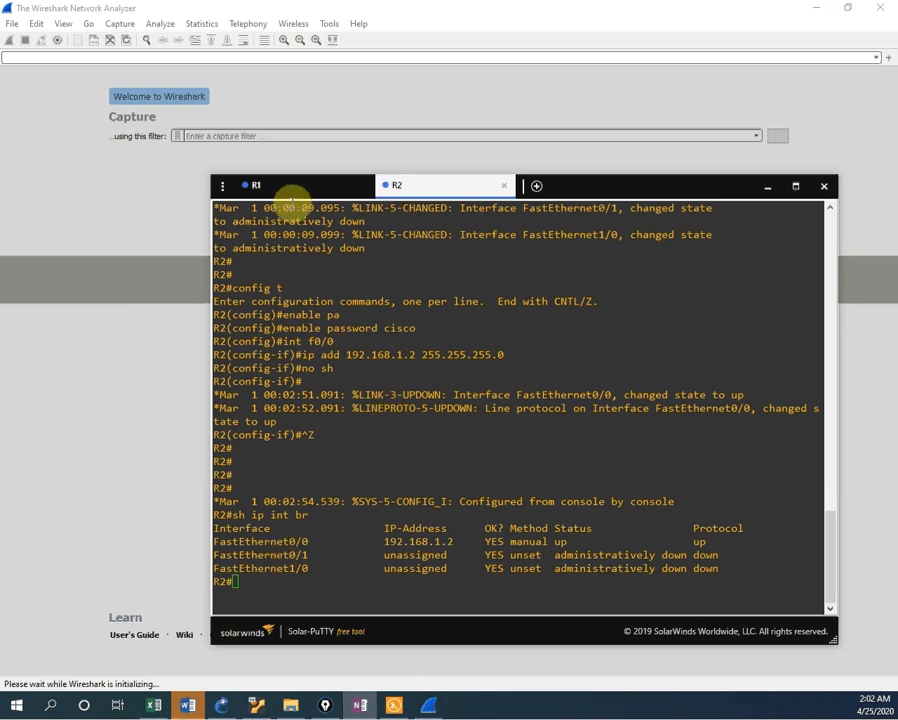
Step: Put R2 into global configuration mode with config t
{"action": "left_click", "coordinate": [320, 575]}
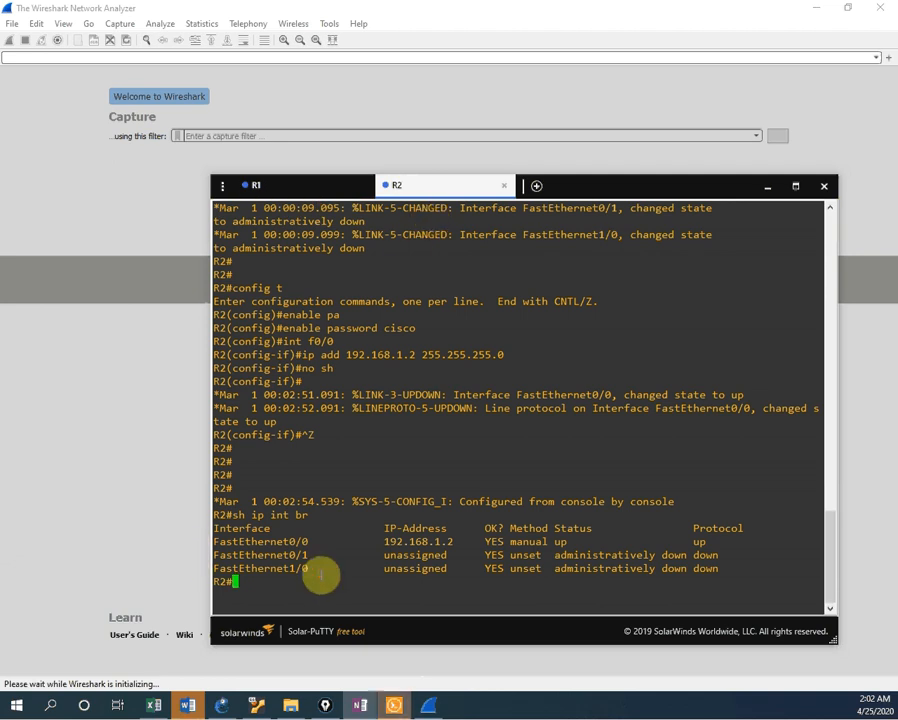
{"action": "key", "text": "Return"}
{"action": "key", "text": "Return"}
{"action": "key", "text": "Return"}
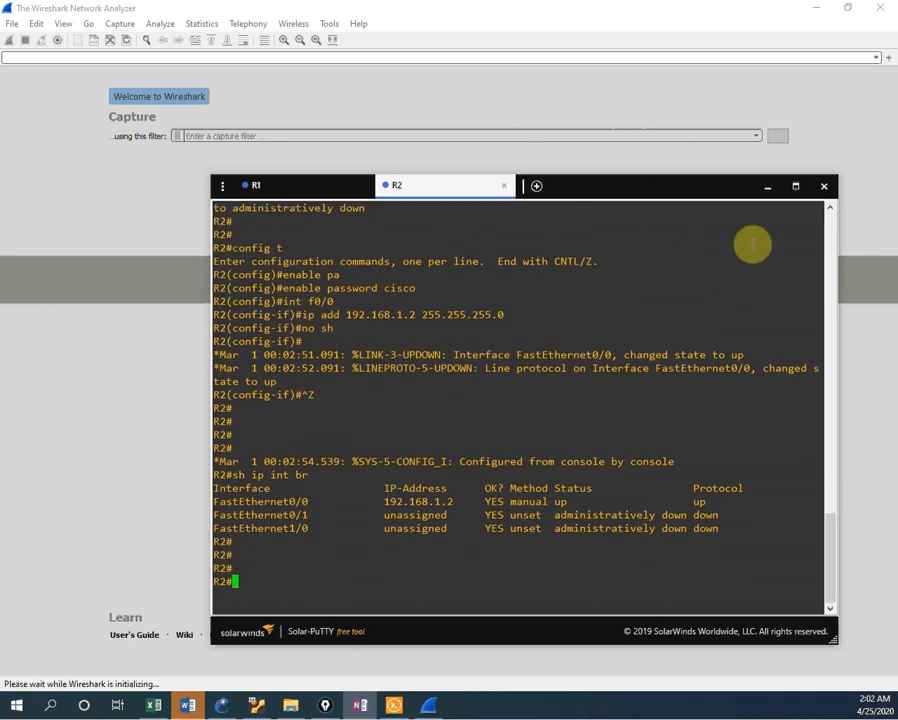
{"action": "type", "text": "config t"}
{"action": "key", "text": "Return"}
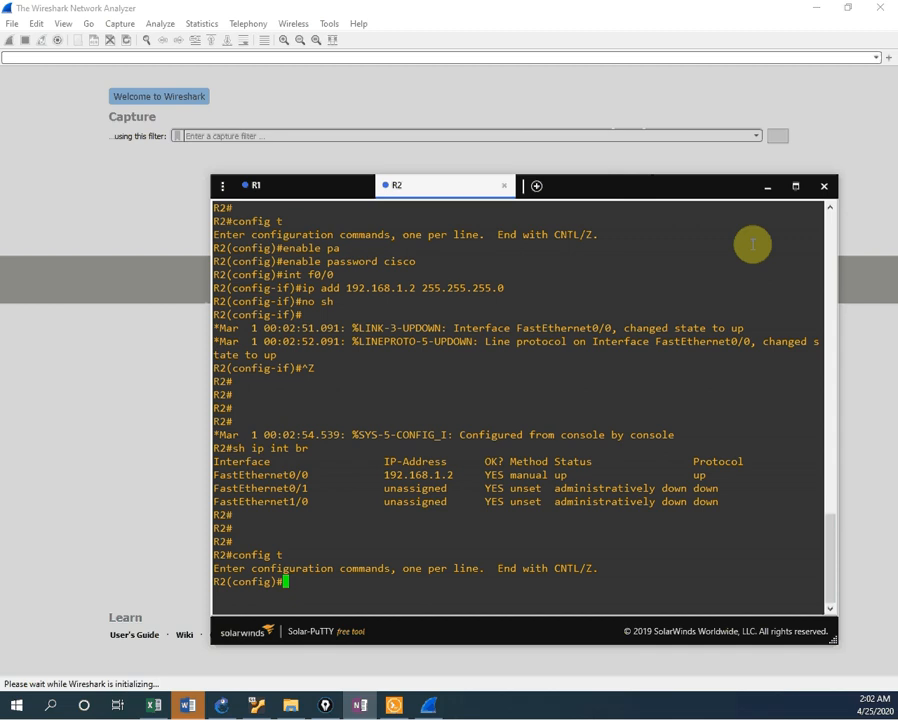
Step: Page through R2's 'ip ?' help and highlight the domain-name entry
{"action": "type", "text": "ip ?"}
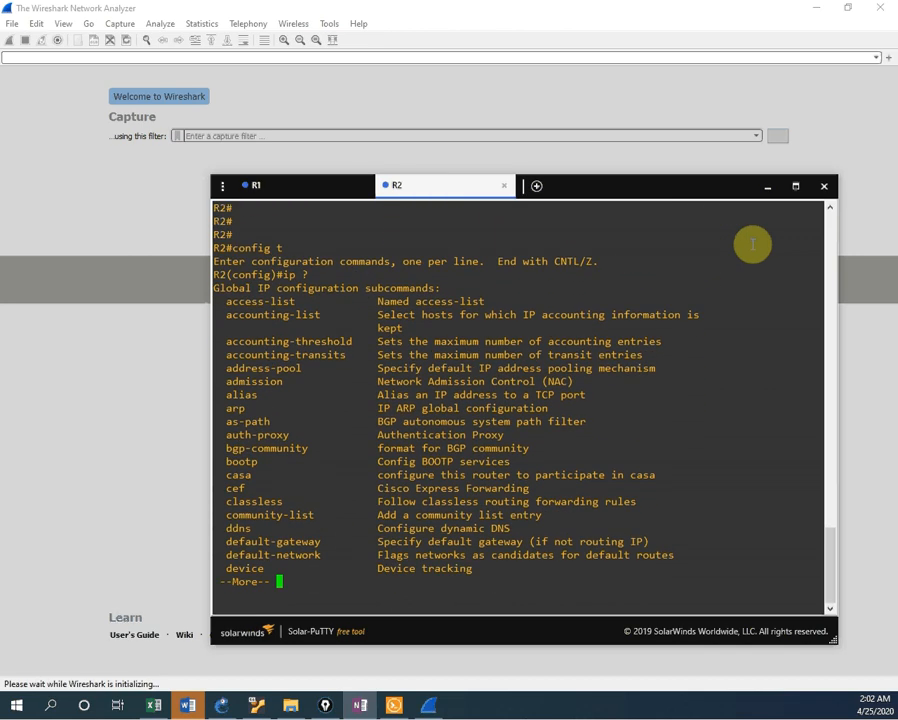
{"action": "key", "text": "Return"}
{"action": "key", "text": "Return"}
{"action": "key", "text": "Return"}
{"action": "key", "text": "Return"}
{"action": "key", "text": "Return"}
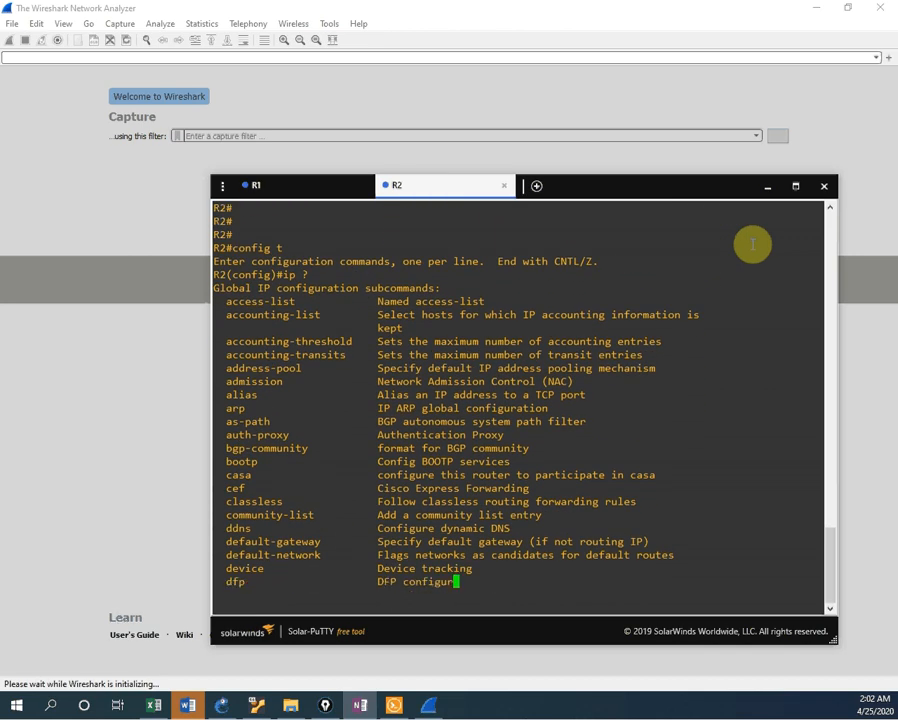
{"action": "key", "text": "Return"}
{"action": "key", "text": "Return"}
{"action": "key", "text": "Return"}
{"action": "key", "text": "Return"}
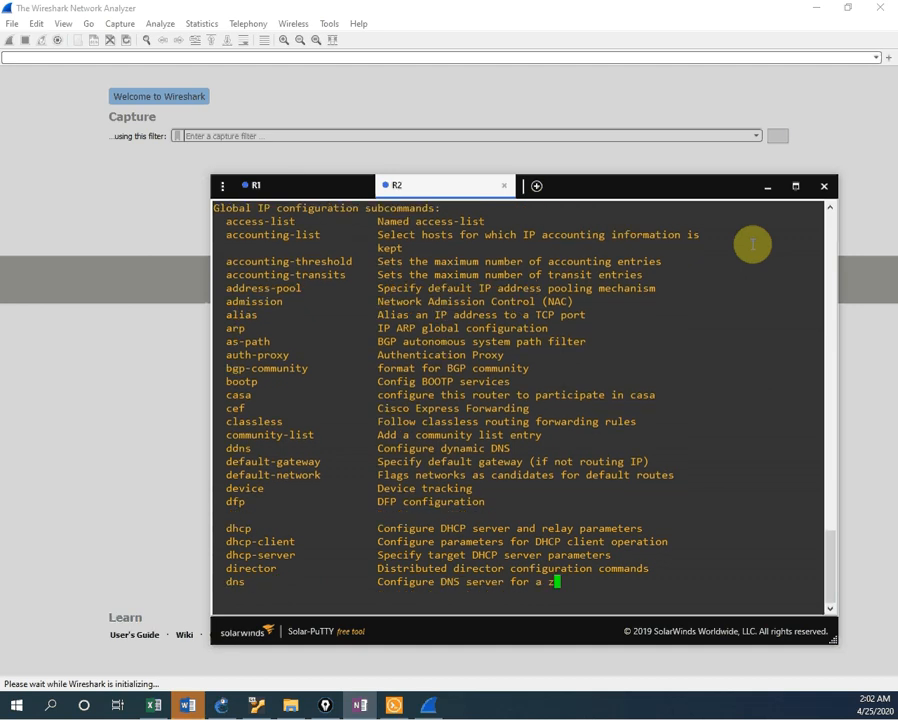
{"action": "key", "text": "Return"}
{"action": "key", "text": "Return"}
{"action": "key", "text": "Return"}
{"action": "key", "text": "Return"}
{"action": "key", "text": "Return"}
{"action": "key", "text": "Return"}
{"action": "key", "text": "Return"}
{"action": "key", "text": "Return"}
{"action": "key", "text": "Return"}
{"action": "key", "text": "Return"}
{"action": "key", "text": "Return"}
{"action": "key", "text": "Return"}
{"action": "key", "text": "Return"}
{"action": "key", "text": "Return"}
{"action": "key", "text": "Return"}
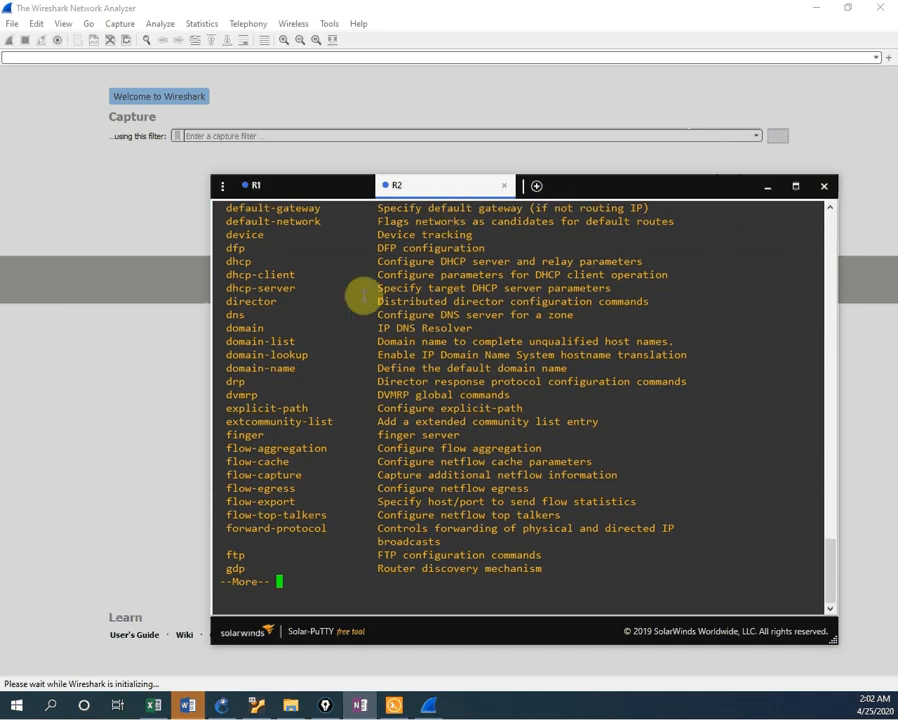
{"action": "double_click", "coordinate": [238, 368]}
{"action": "left_click_drag", "start_coordinate": [284, 373], "coordinate": [568, 372]}
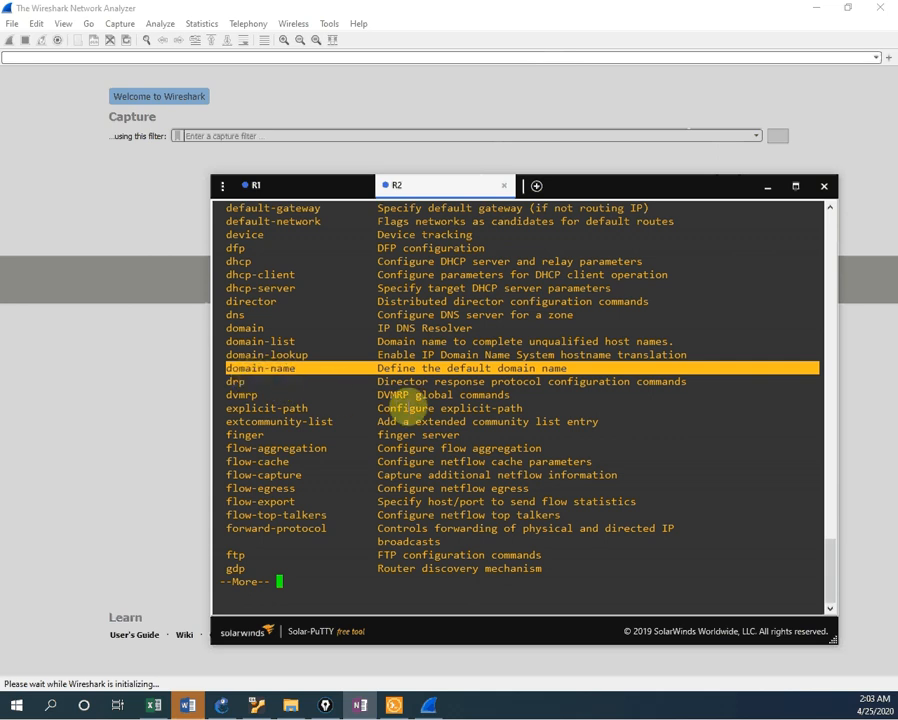
{"action": "key", "text": "Return"}
{"action": "key", "text": "Return"}
{"action": "key", "text": "Return"}
{"action": "key", "text": "Return"}
{"action": "key", "text": "Return"}
{"action": "key", "text": "Return"}
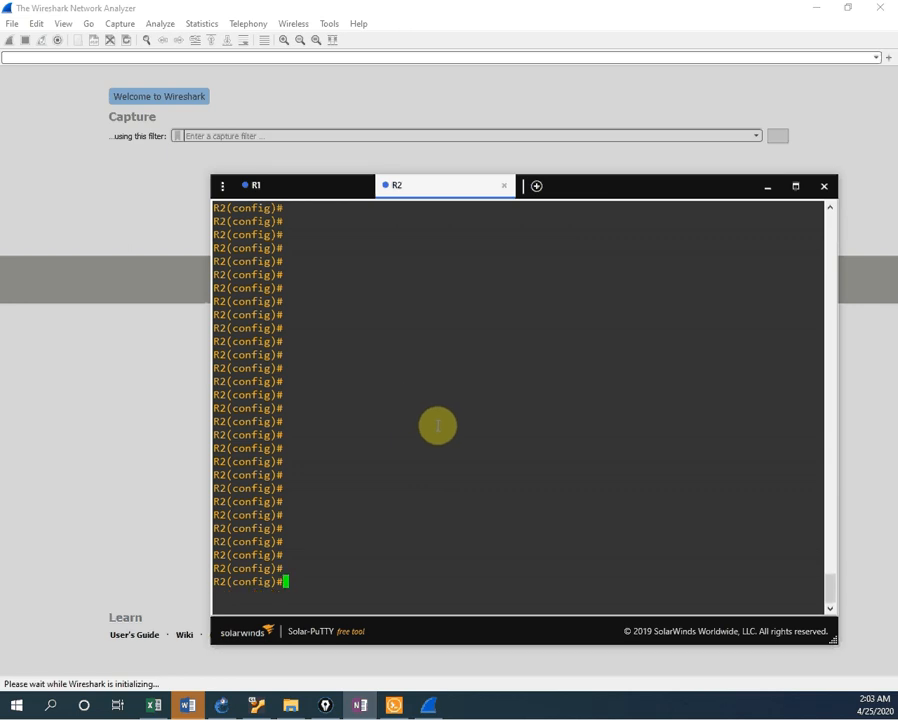
Step: Enter 'ip domain-name networkforyou' on R2
{"action": "type", "text": "ip domain"}
{"action": "key", "text": "Tab"}
{"action": "key", "text": "Tab"}
{"action": "key", "text": "Tab"}
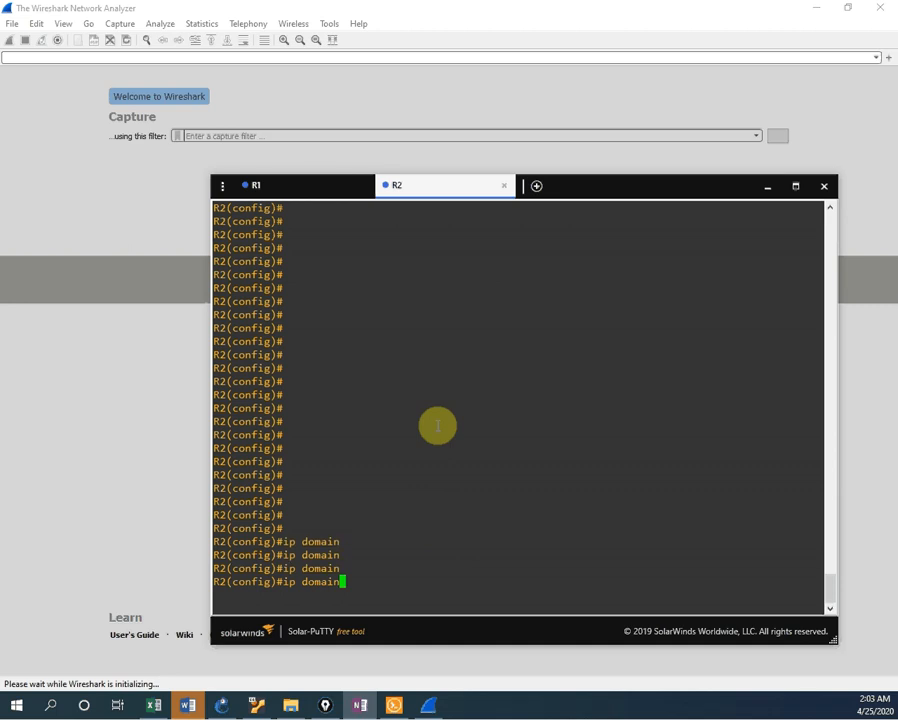
{"action": "type", "text": "-"}
{"action": "key", "text": "Tab"}
{"action": "type", "text": "n"}
{"action": "key", "text": "Tab"}
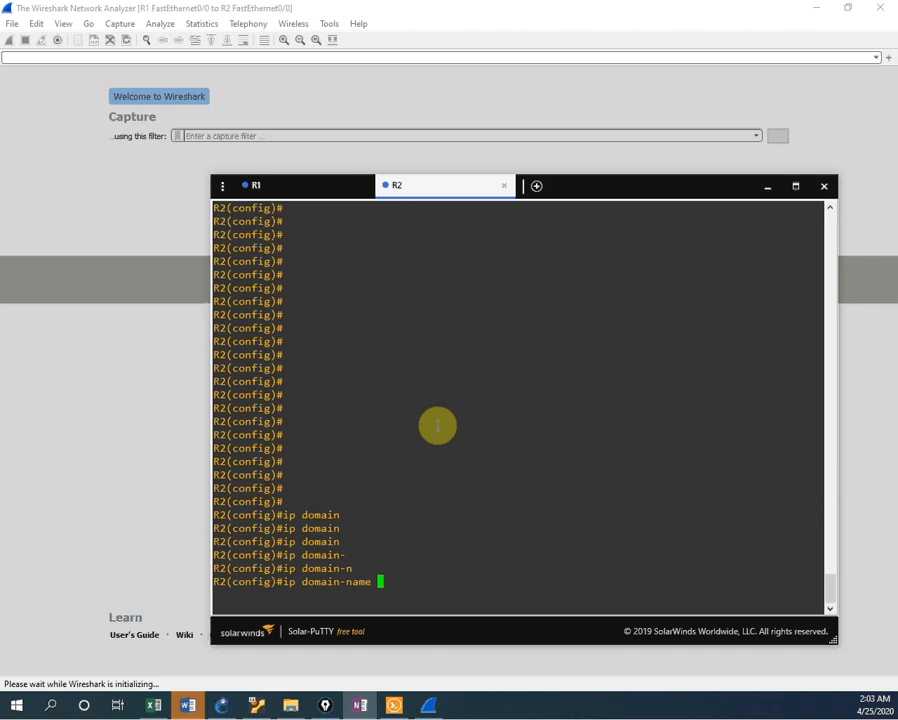
{"action": "type", "text": "networkforyou"}
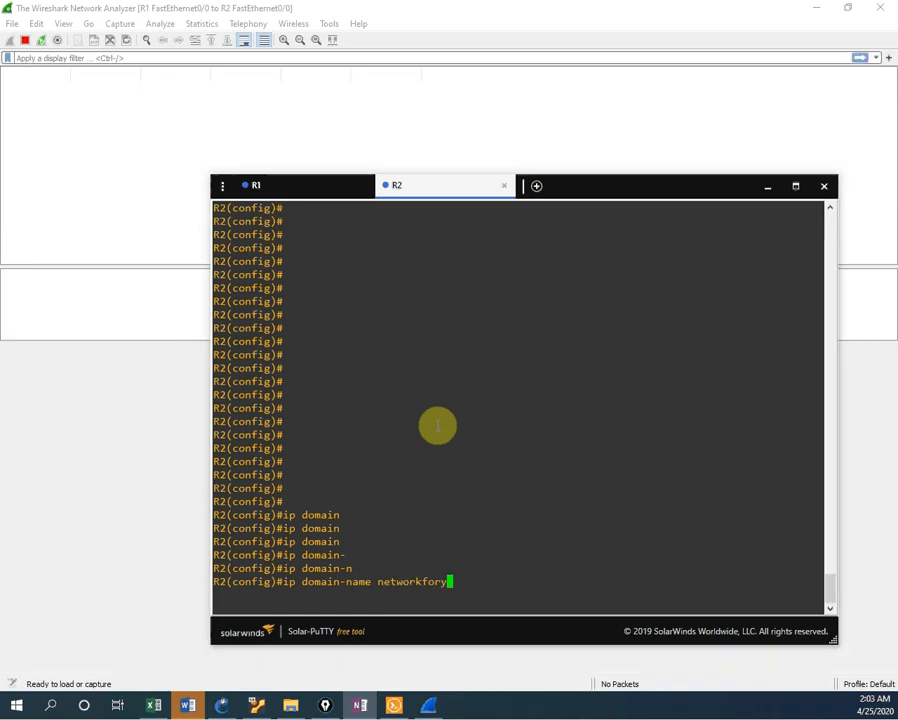
{"action": "key", "text": "Return"}
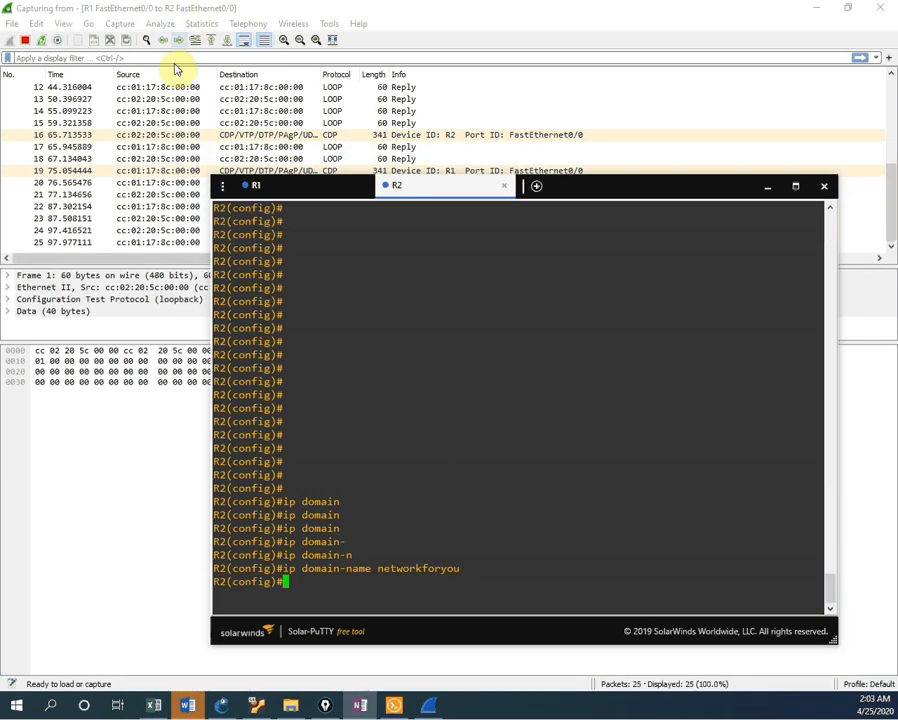
Step: Move the terminal down to reveal Wireshark's CDP packets announcing R2.networkforyou
{"action": "left_click_drag", "start_coordinate": [610, 190], "coordinate": [626, 306]}
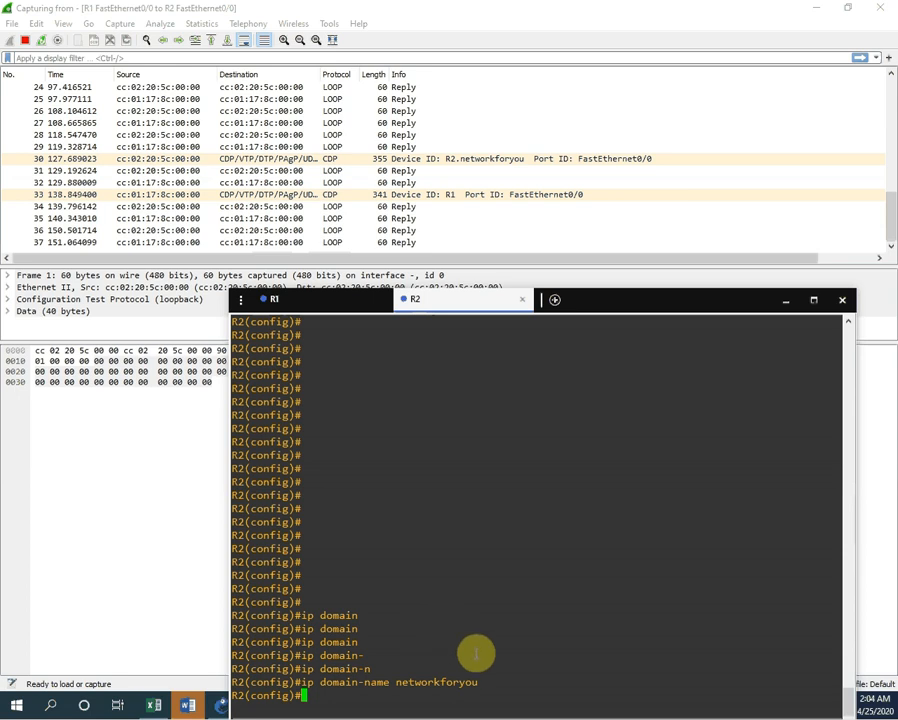
Step: Run crypto key generate rsa on R2 with an 800-bit modulus
{"action": "key", "text": "Return"}
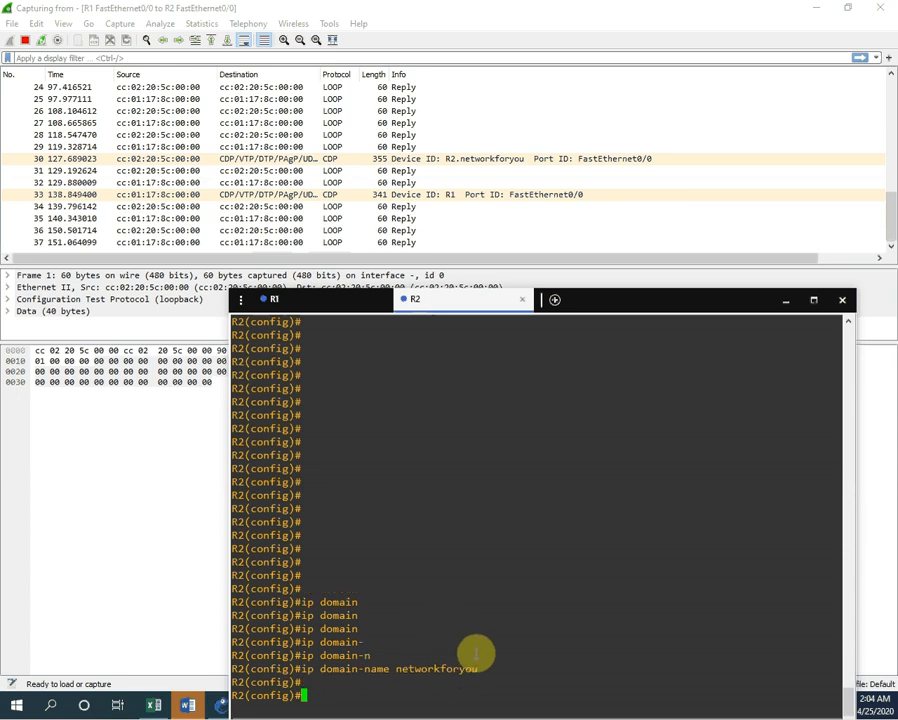
{"action": "type", "text": "cr"}
{"action": "key", "text": "Return"}
{"action": "type", "text": "cry"}
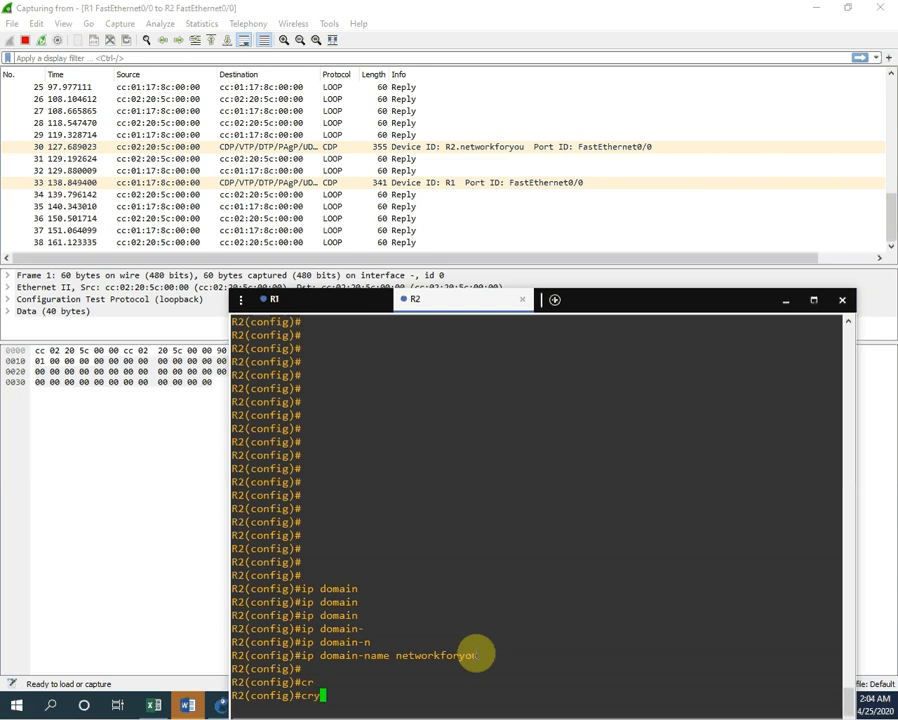
{"action": "key", "text": "Tab"}
{"action": "type", "text": "ke"}
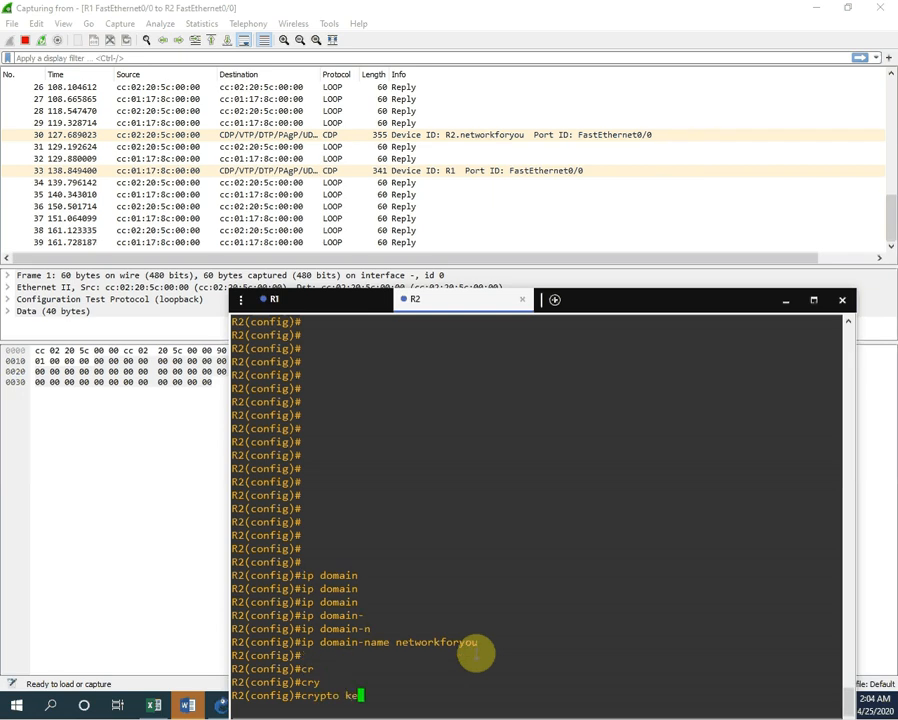
{"action": "key", "text": "Tab"}
{"action": "type", "text": "ge"}
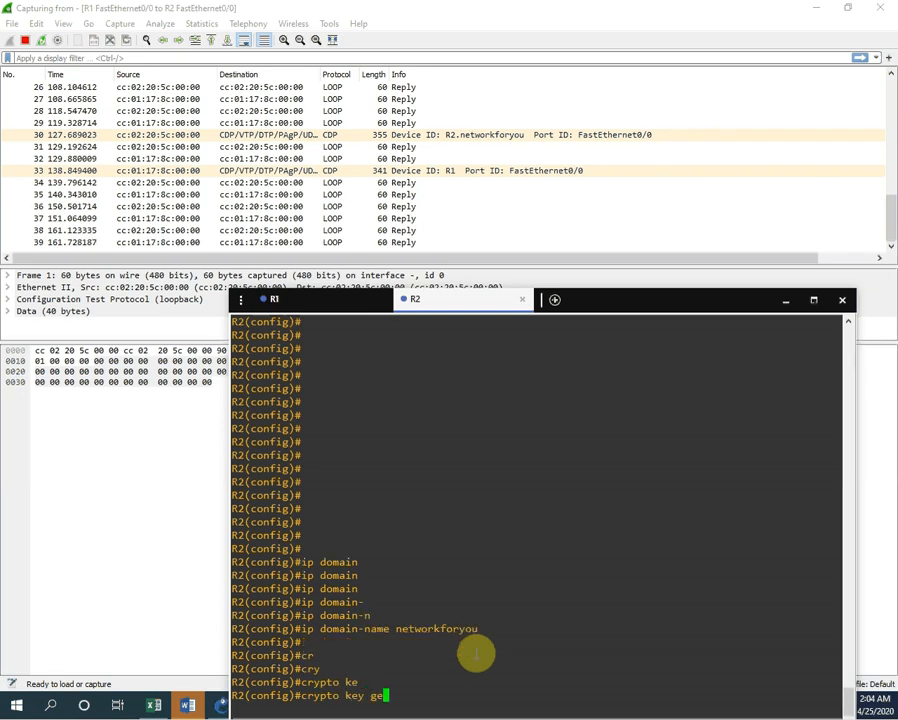
{"action": "key", "text": "Tab"}
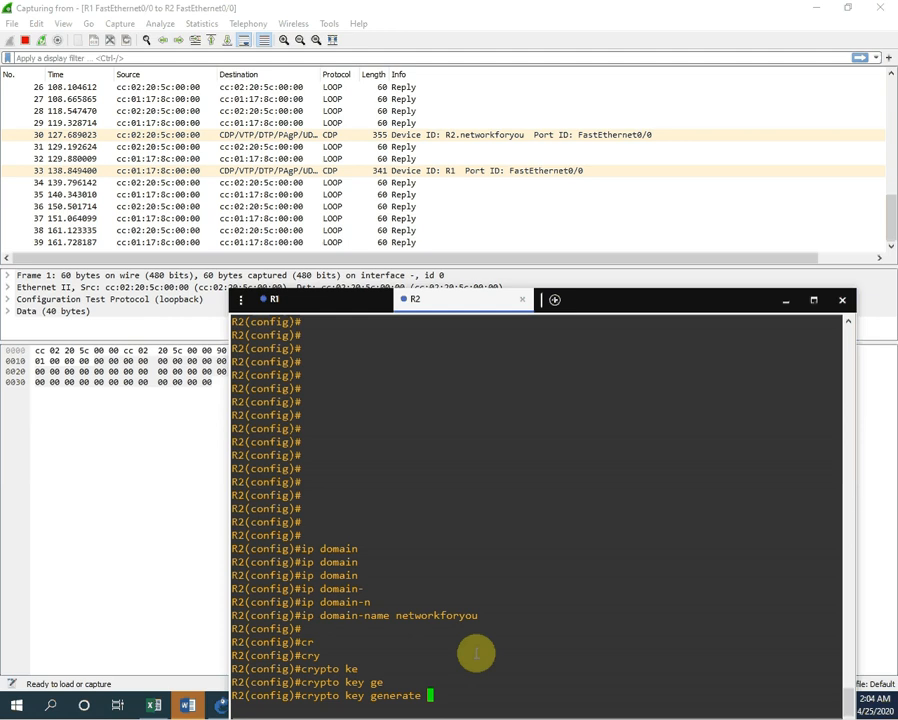
{"action": "type", "text": "rsa"}
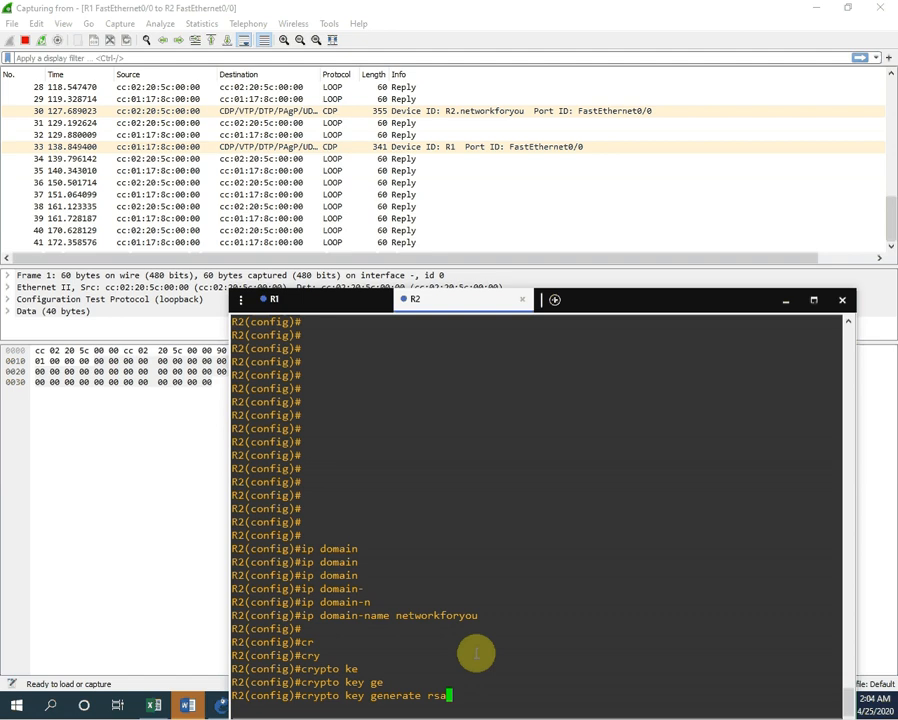
{"action": "key", "text": "Return"}
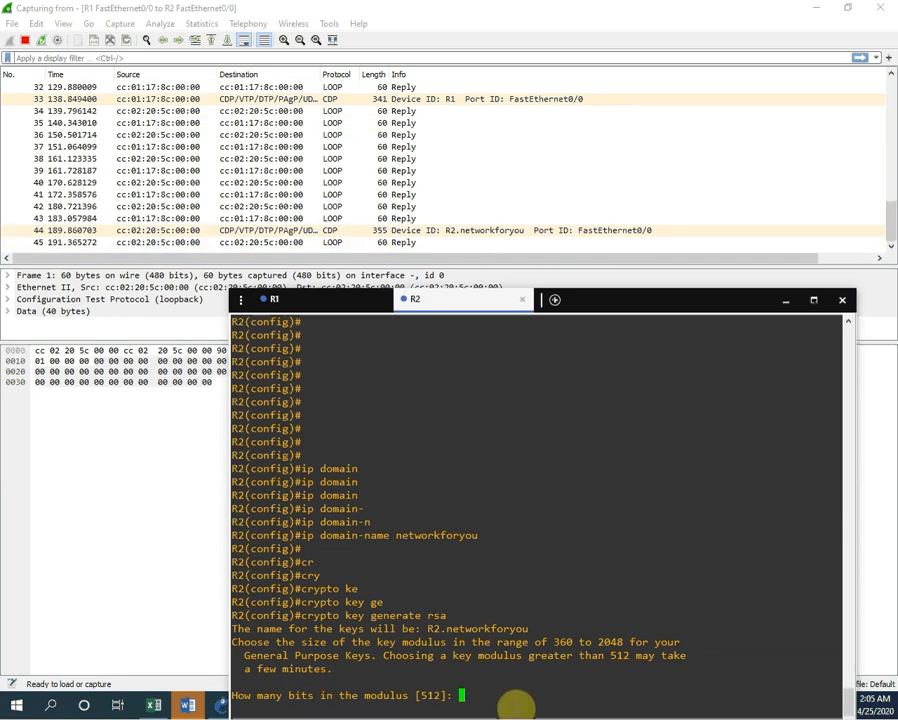
{"action": "type", "text": "800"}
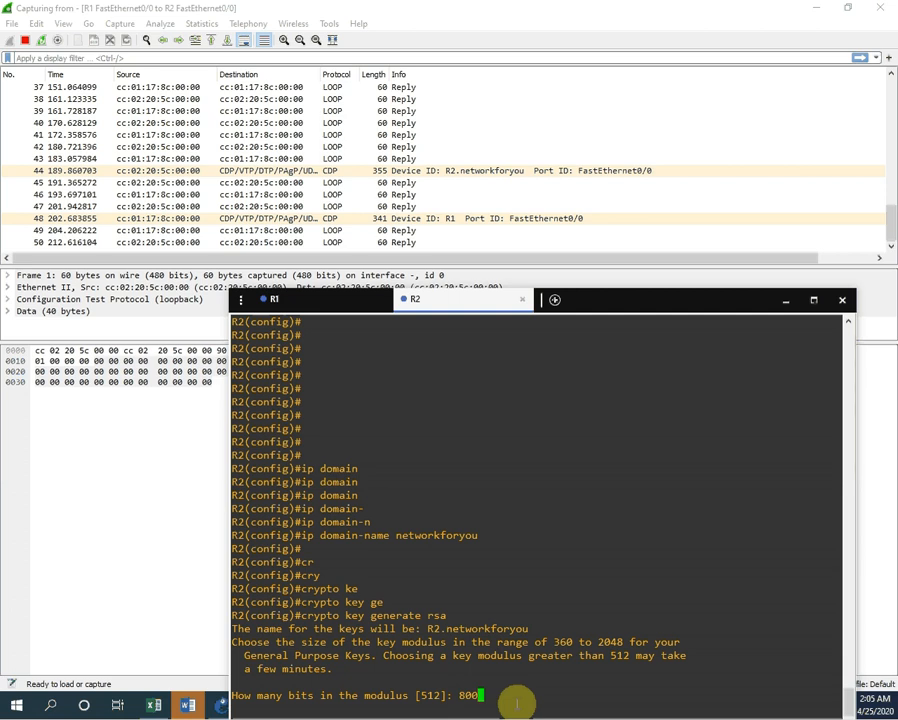
{"action": "key", "text": "Return"}
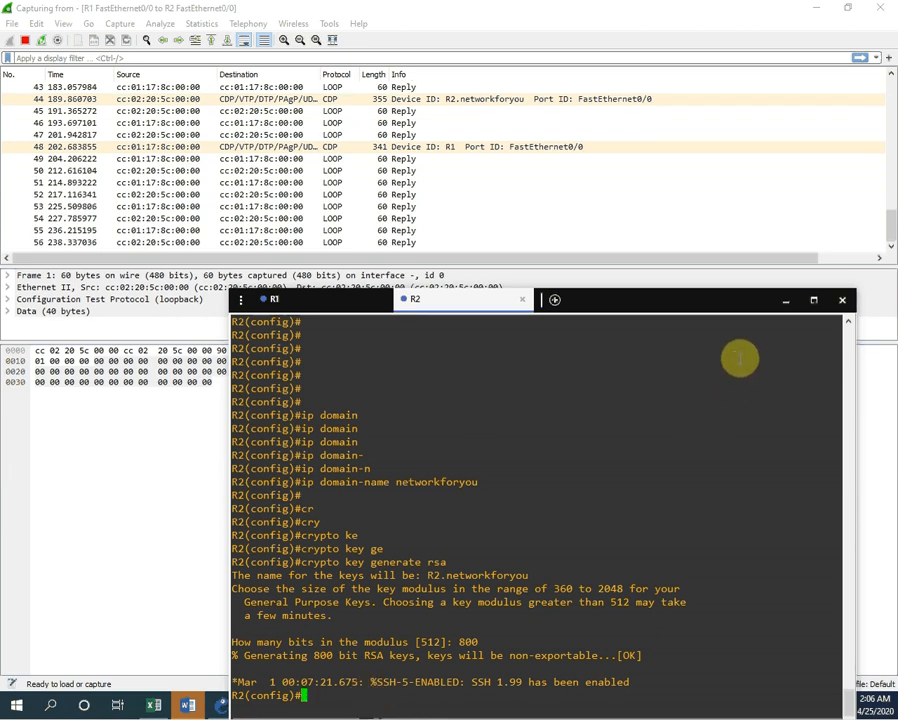
{"action": "type", "text": "ip ssh ver"}
Step: Apply 'ip ssh version 2' on R2
{"action": "key", "text": "Tab"}
{"action": "type", "text": "2"}
{"action": "key", "text": "Return"}
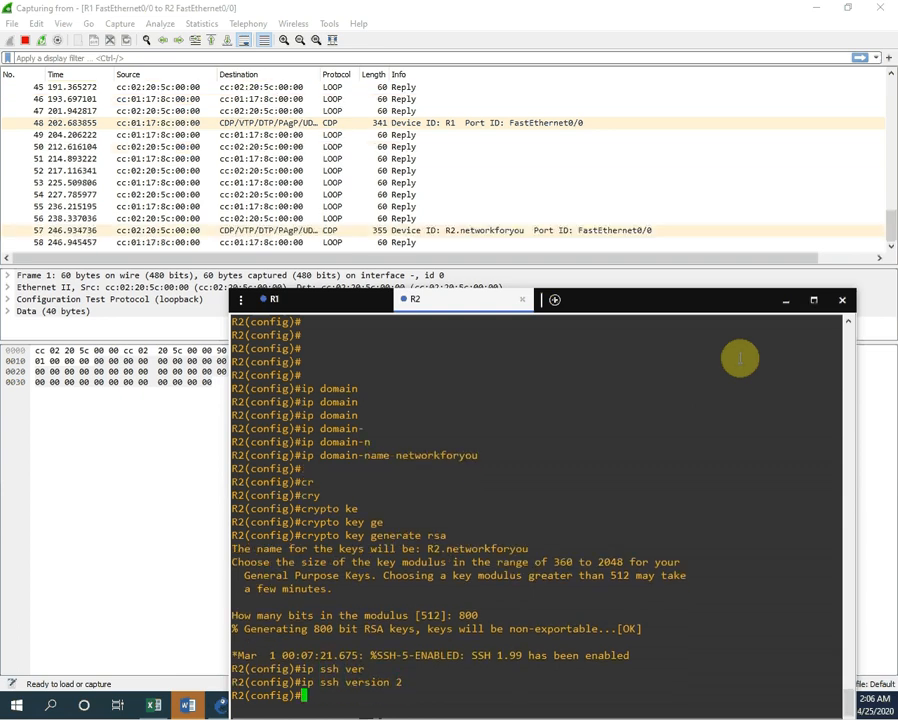
{"action": "key", "text": "Return"}
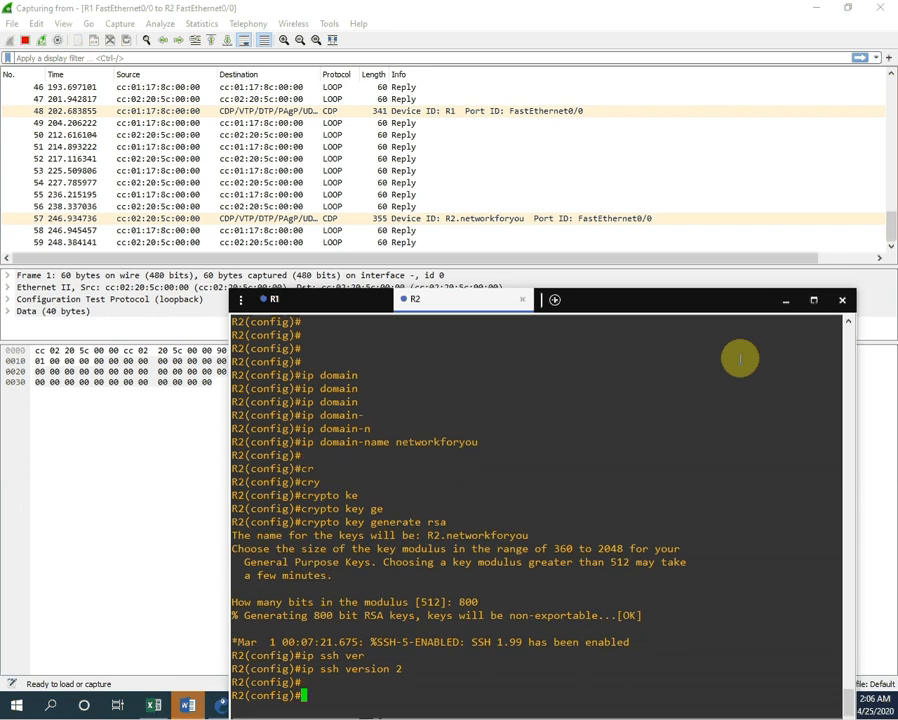
{"action": "key", "text": "Return"}
{"action": "key", "text": "Return"}
{"action": "key", "text": "Return"}
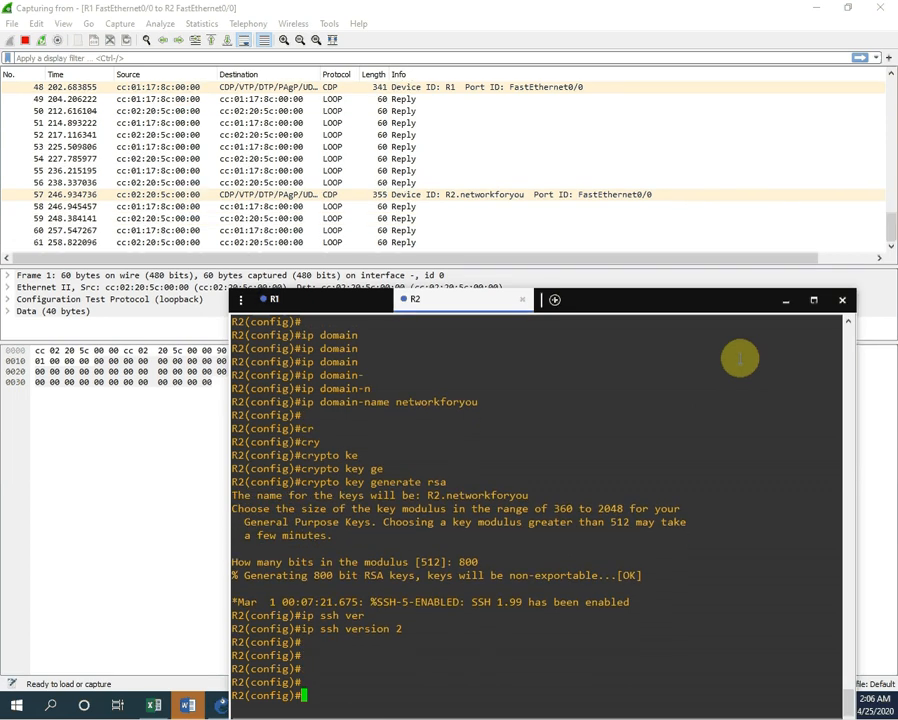
{"action": "key", "text": "Return"}
{"action": "key", "text": "Return"}
{"action": "key", "text": "Return"}
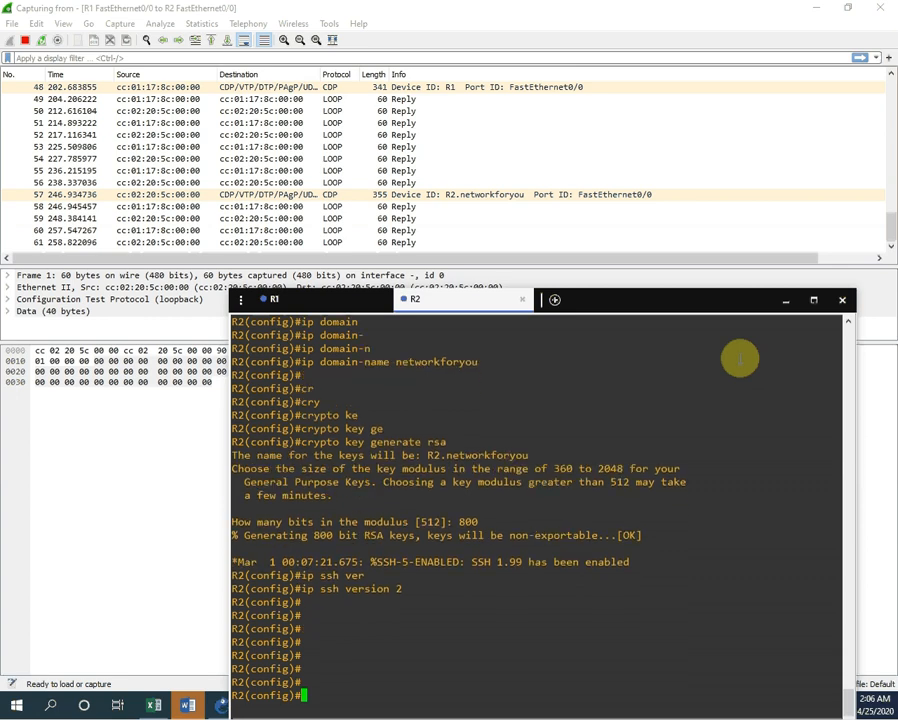
{"action": "type", "text": "line "}
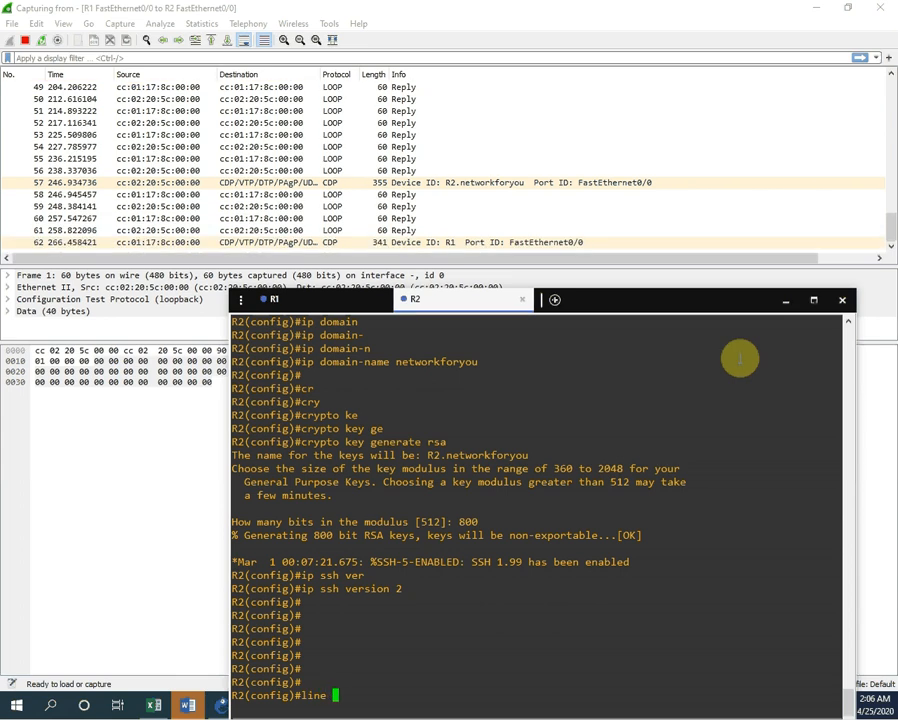
{"action": "type", "text": "vt"}
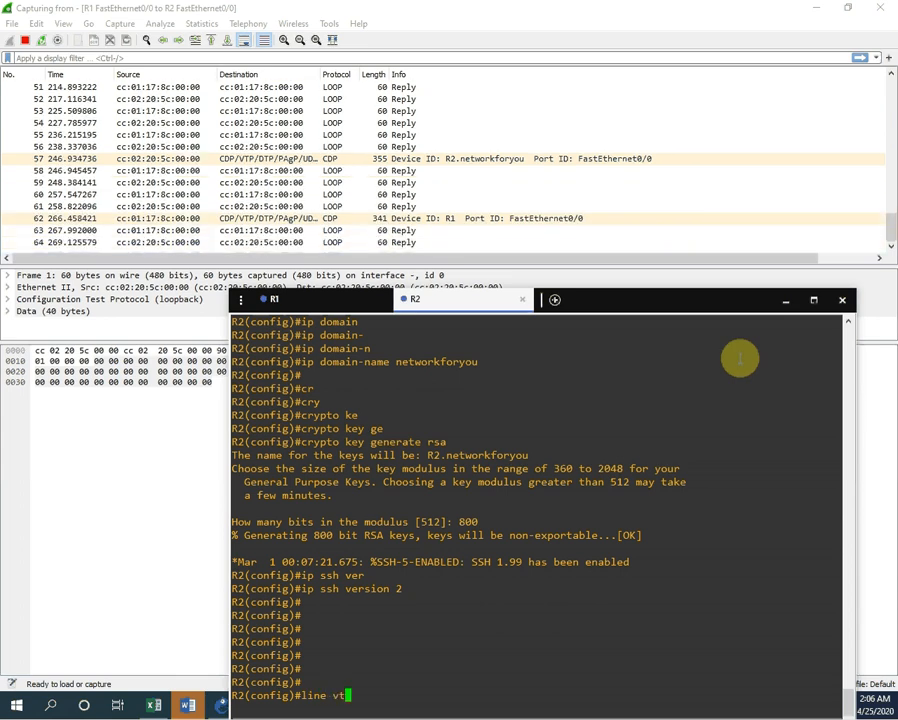
{"action": "type", "text": "y 04"}
Step: Enter line vty 0 3 on R2 and set transport input ssh after checking the options
{"action": "key", "text": "BackSpace"}
{"action": "type", "text": "3"}
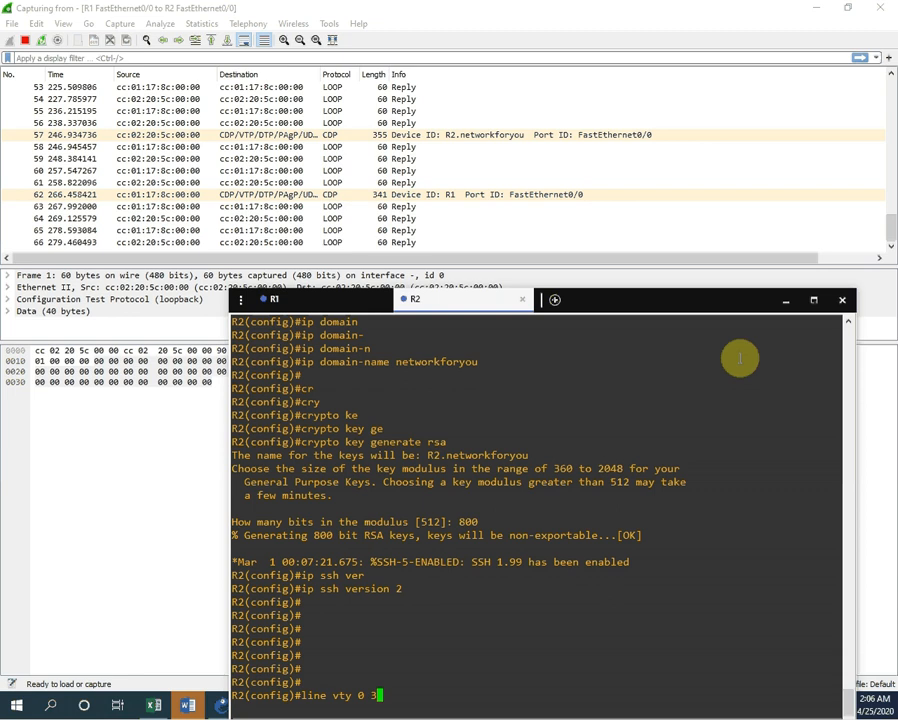
{"action": "key", "text": "Return"}
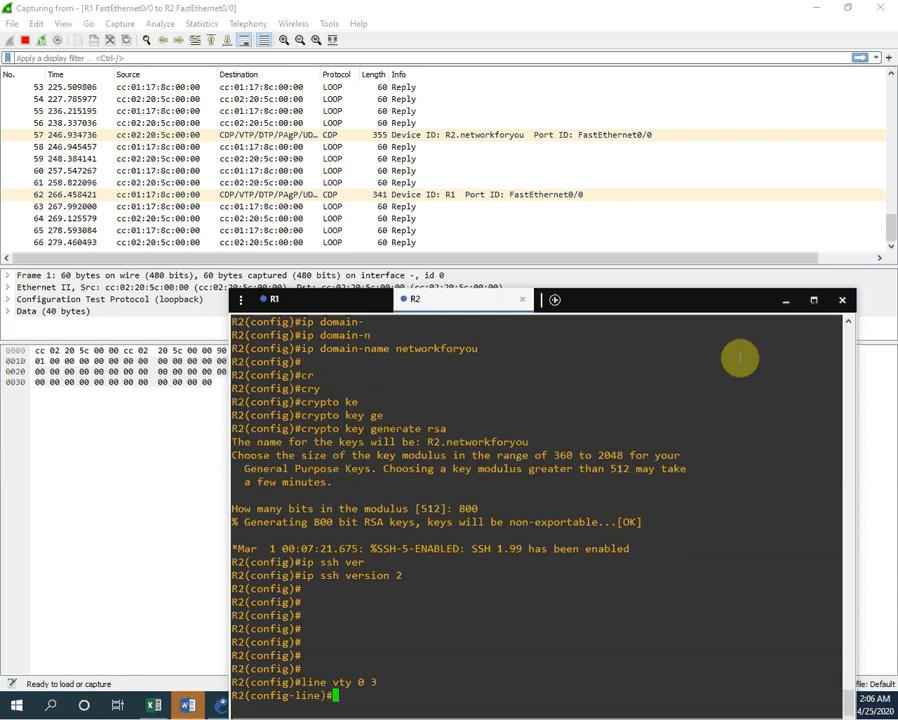
{"action": "type", "text": "tran"}
{"action": "key", "text": "Tab"}
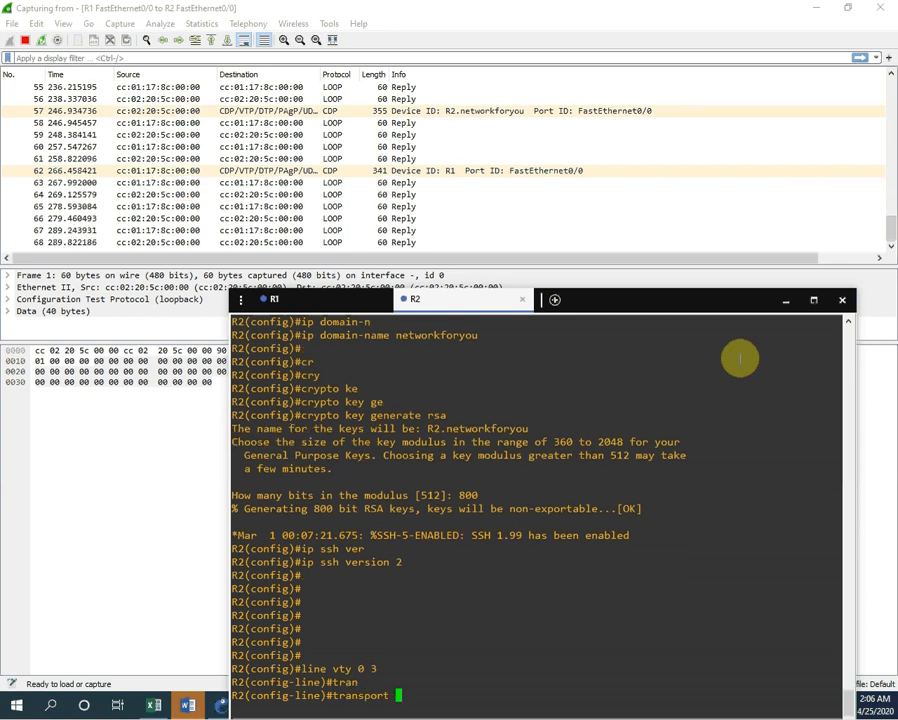
{"action": "type", "text": "inp"}
{"action": "key", "text": "Tab"}
{"action": "type", "text": "?"}
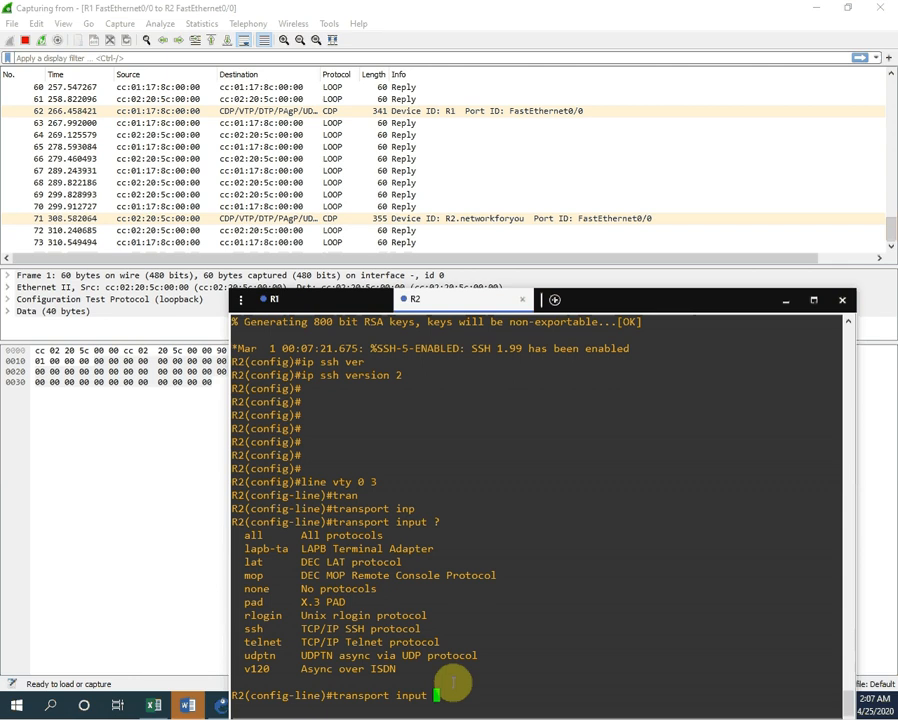
{"action": "type", "text": "ssh"}
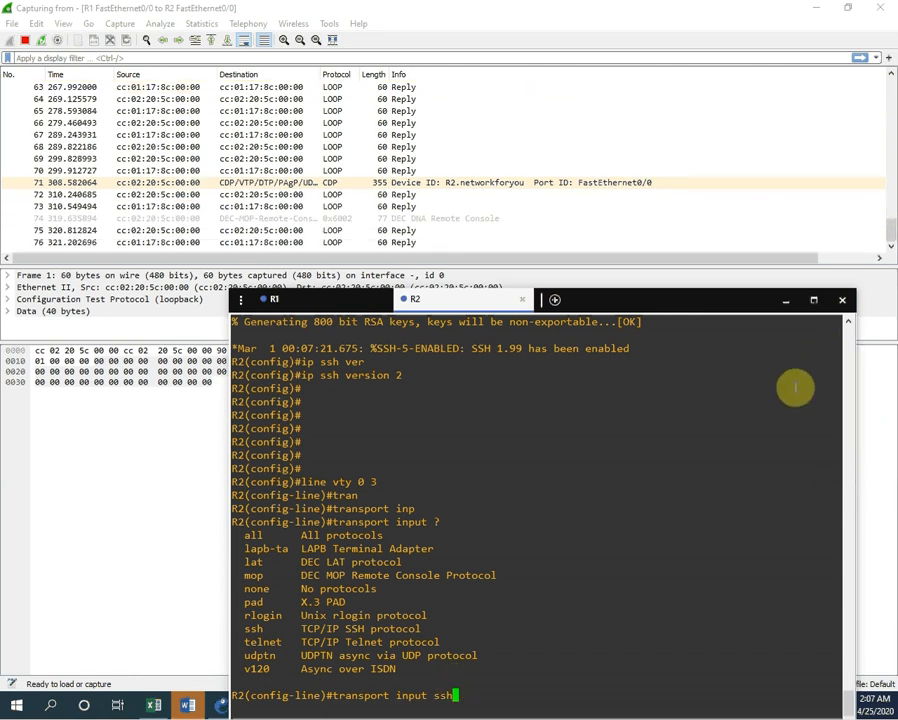
{"action": "key", "text": "Return"}
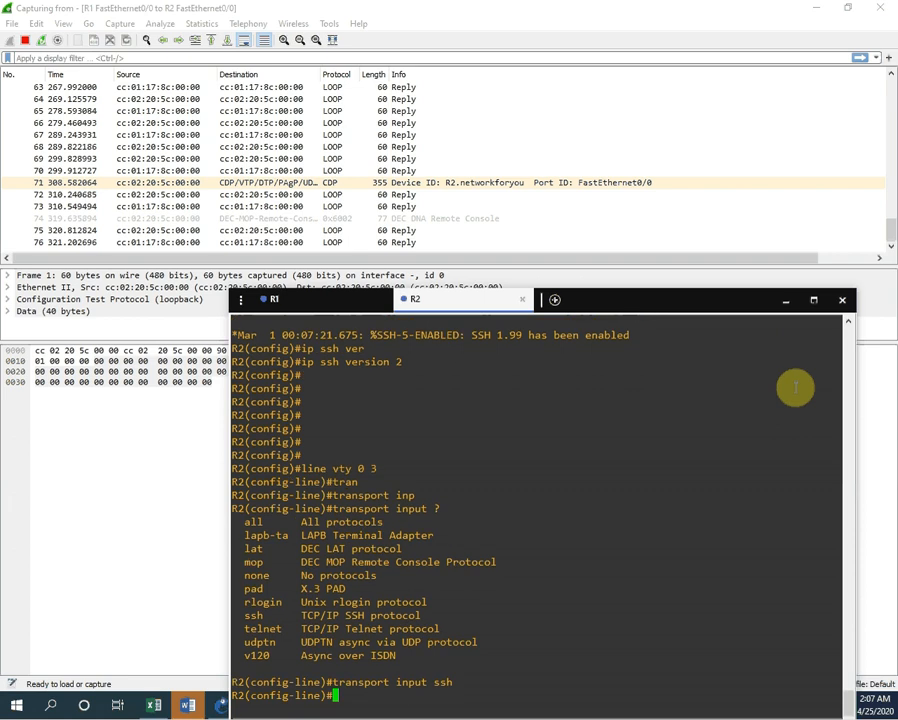
{"action": "type", "text": "login loc"}
Step: Set R2's VTY lines to login local and create local user admin with a password
{"action": "key", "text": "Tab"}
{"action": "key", "text": "Return"}
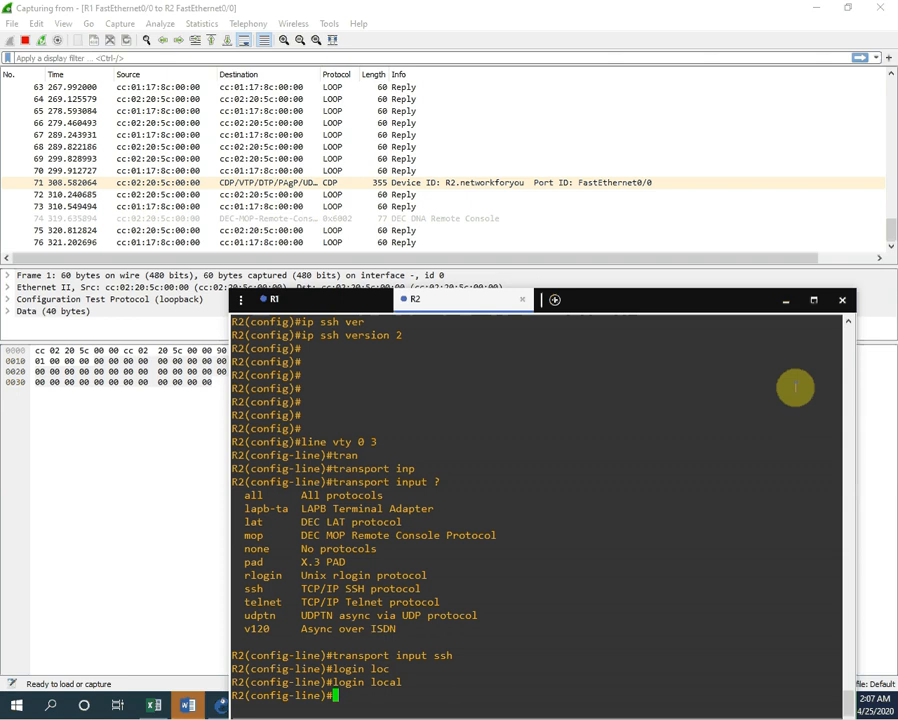
{"action": "type", "text": "user"}
{"action": "key", "text": "Tab"}
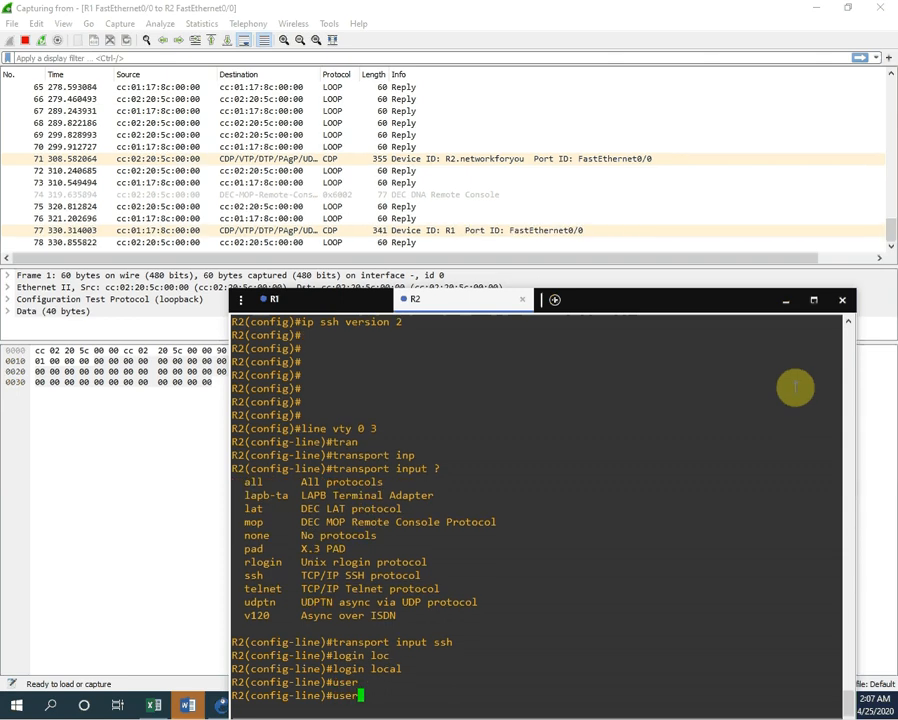
{"action": "type", "text": "name adm"}
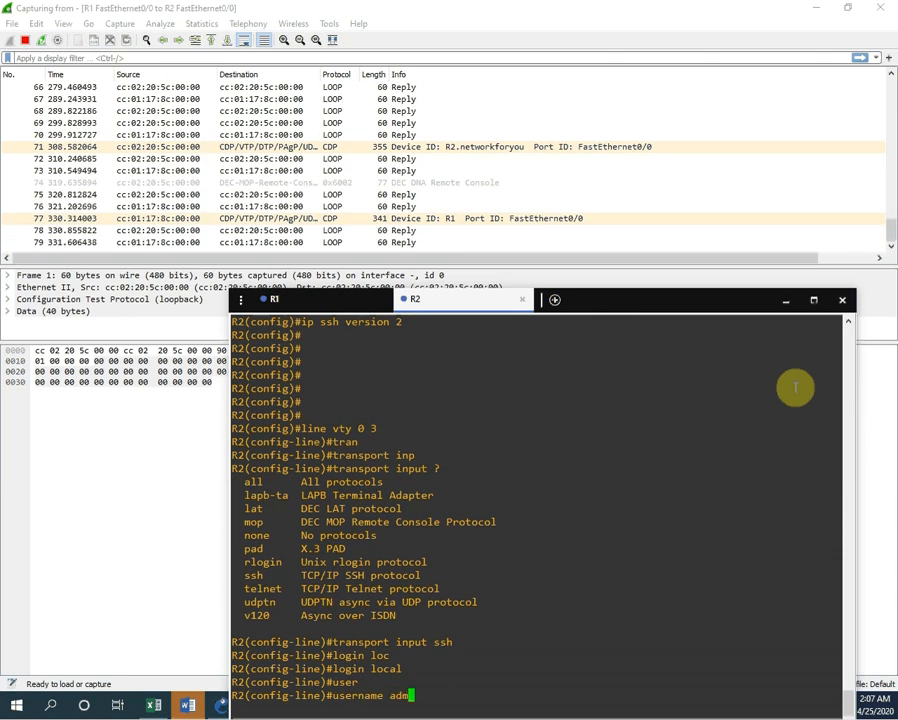
{"action": "type", "text": "in password admin"}
{"action": "key", "text": "Return"}
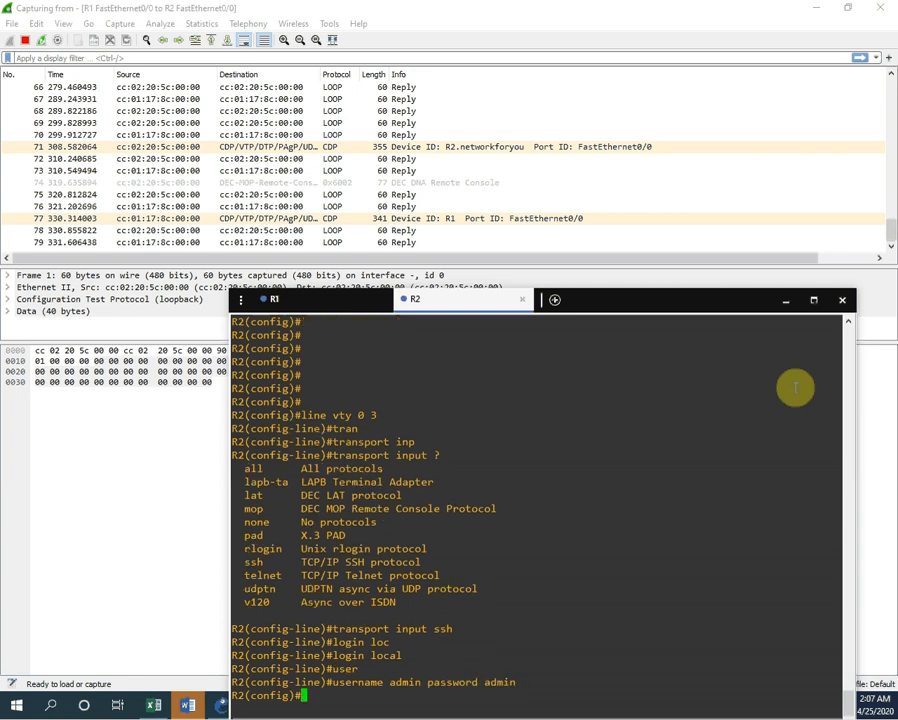
Step: Exit configuration mode, save with wr, and display R2's running configuration with sh run
{"action": "key", "text": "Return"}
{"action": "key", "text": "Return"}
{"action": "key", "text": "ctrl+z"}
{"action": "key", "text": "Return"}
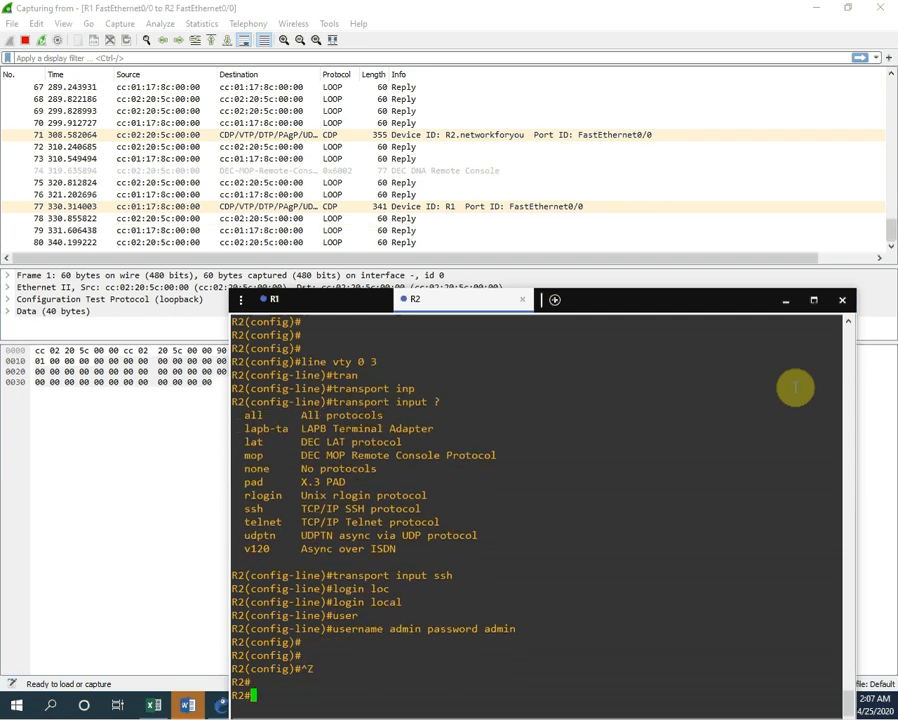
{"action": "key", "text": "Return"}
{"action": "key", "text": "Return"}
{"action": "type", "text": "wr"}
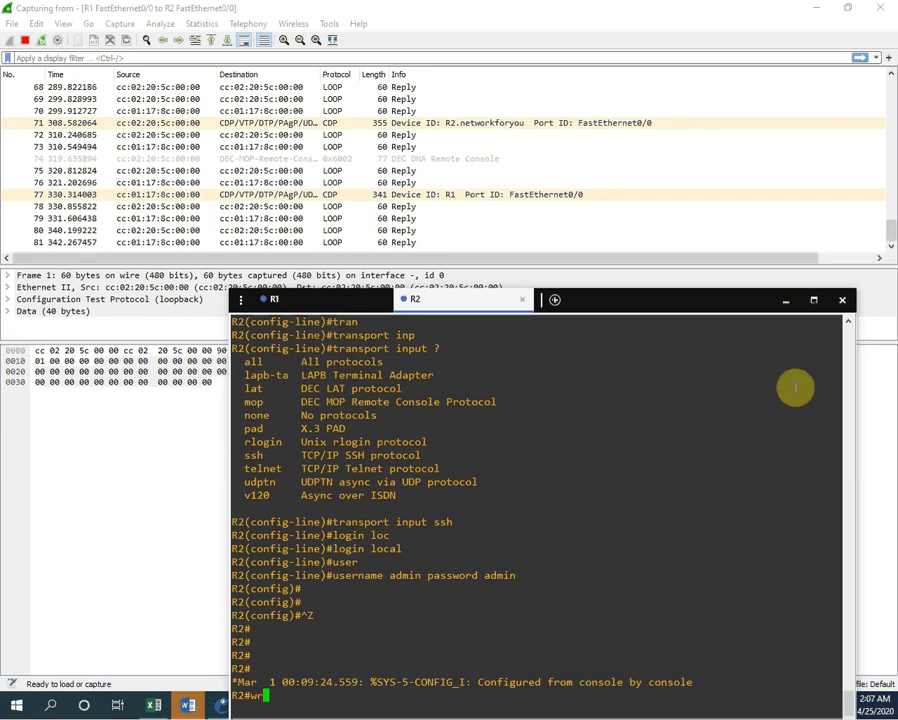
{"action": "key", "text": "Return"}
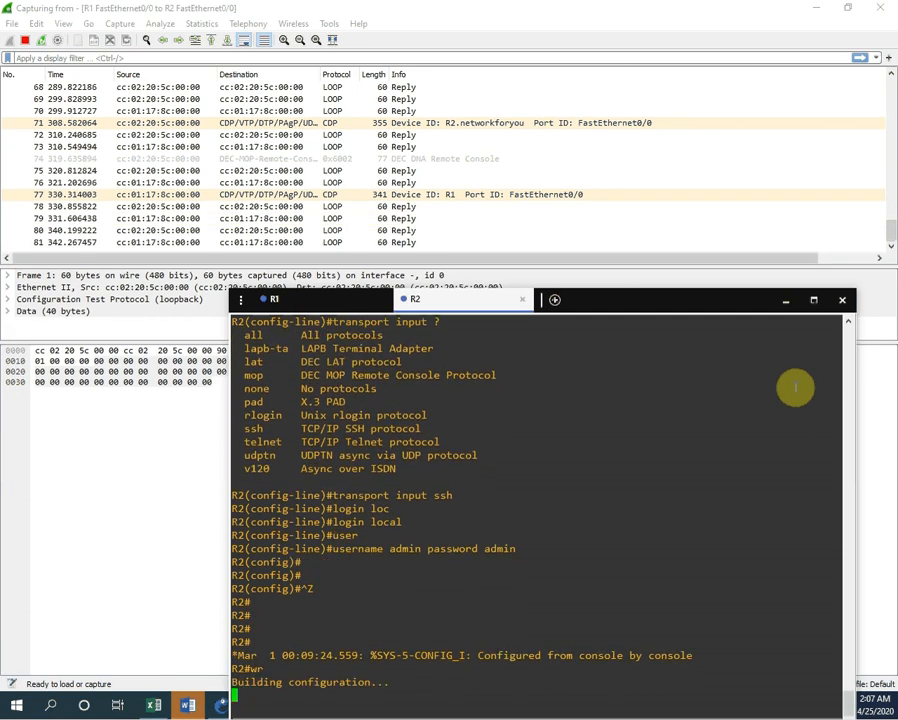
{"action": "key", "text": "Return"}
{"action": "key", "text": "Return"}
{"action": "key", "text": "Return"}
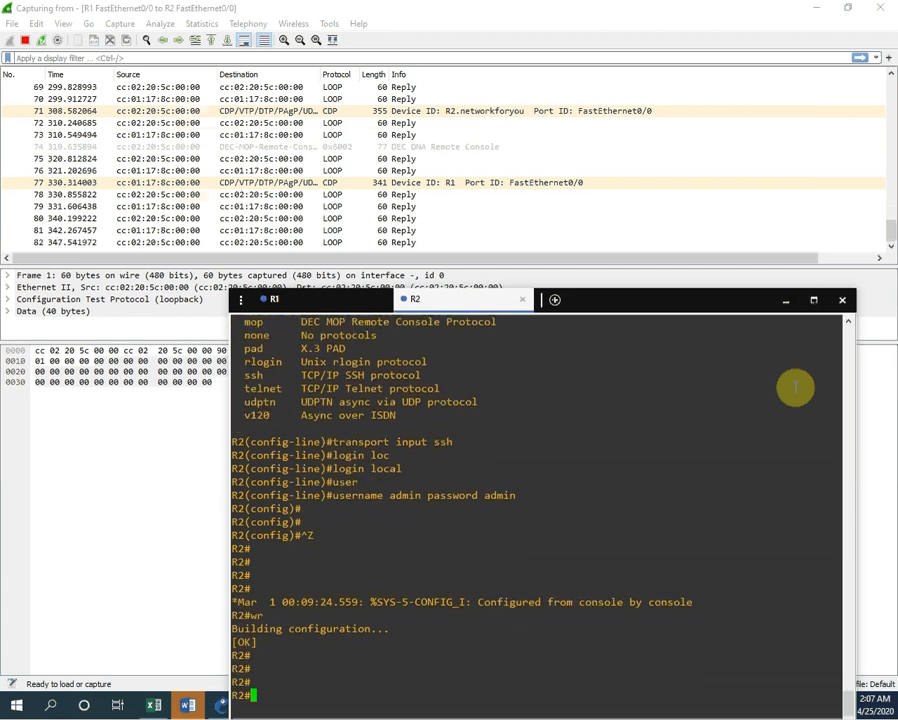
{"action": "type", "text": "sh run"}
{"action": "key", "text": "Return"}
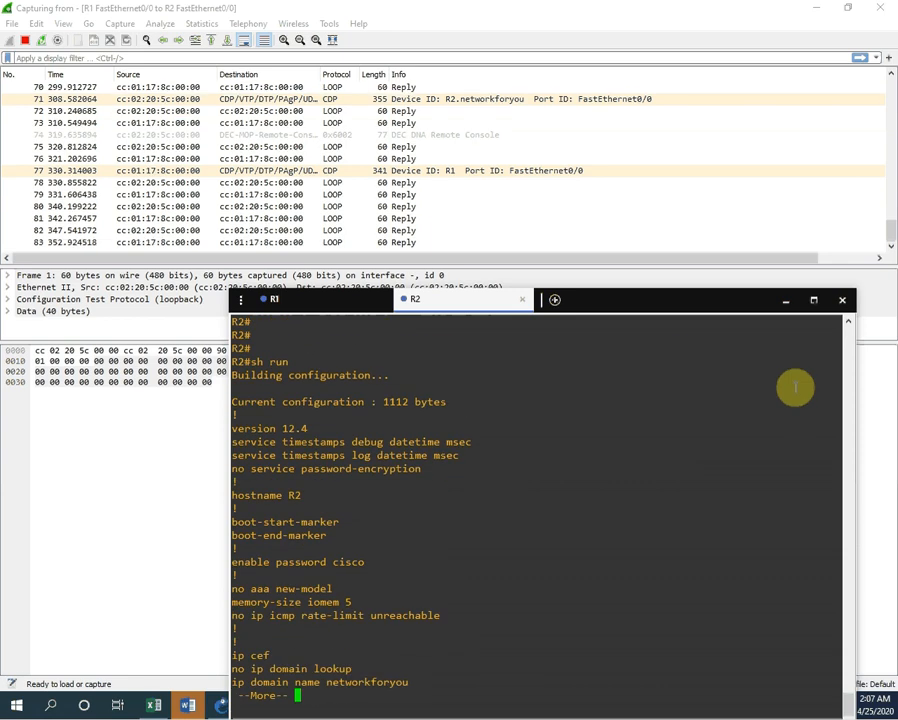
Step: Page through R2's config, highlighting the ip domain name networkforyou and ip ssh version 2 lines
{"action": "key", "text": "Return"}
{"action": "key", "text": "Return"}
{"action": "key", "text": "Return"}
{"action": "key", "text": "Return"}
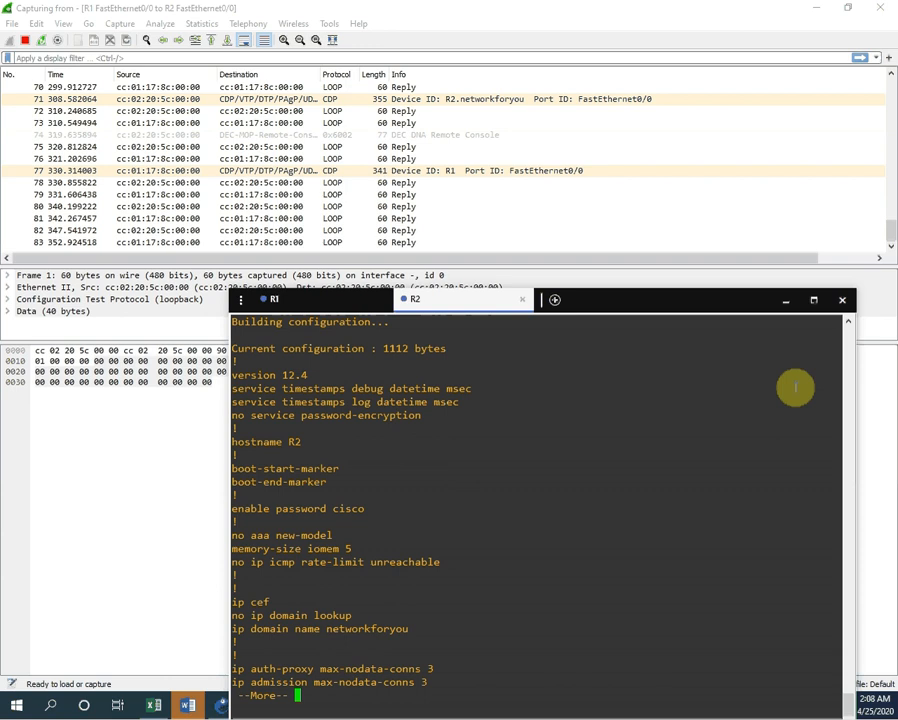
{"action": "key", "text": "Return"}
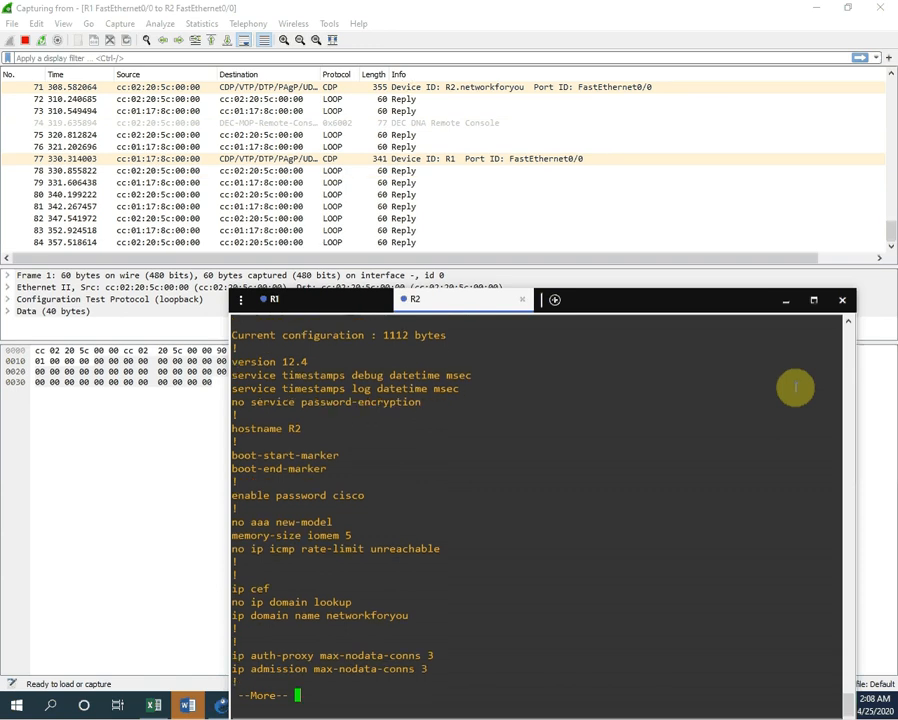
{"action": "left_click_drag", "start_coordinate": [415, 617], "coordinate": [228, 617]}
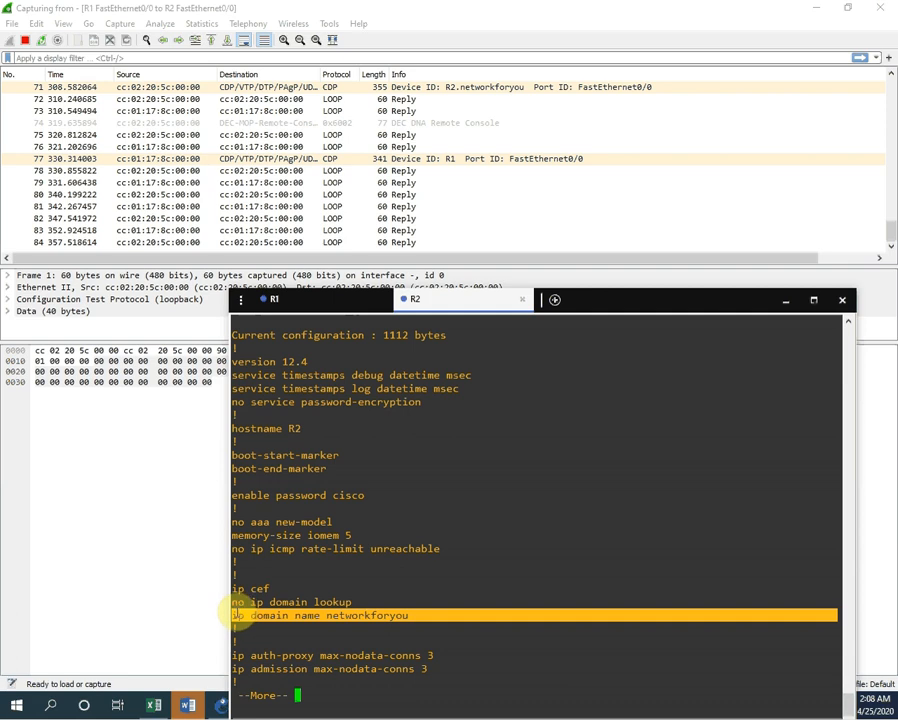
{"action": "left_click", "coordinate": [646, 480]}
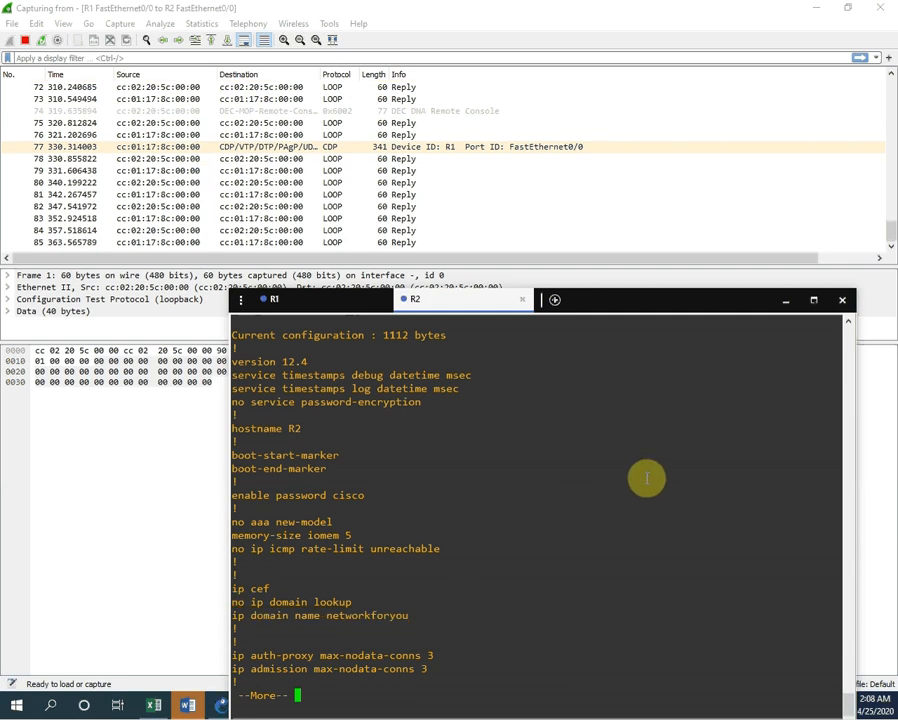
{"action": "key", "text": "space"}
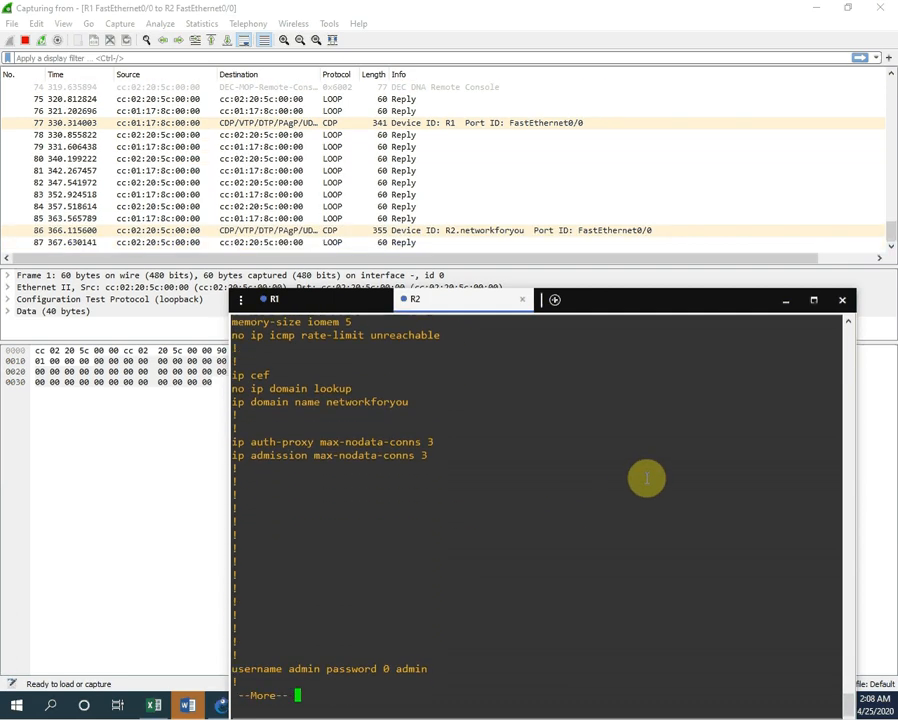
{"action": "key", "text": "Return"}
{"action": "key", "text": "Return"}
{"action": "key", "text": "Return"}
{"action": "key", "text": "Return"}
{"action": "key", "text": "Return"}
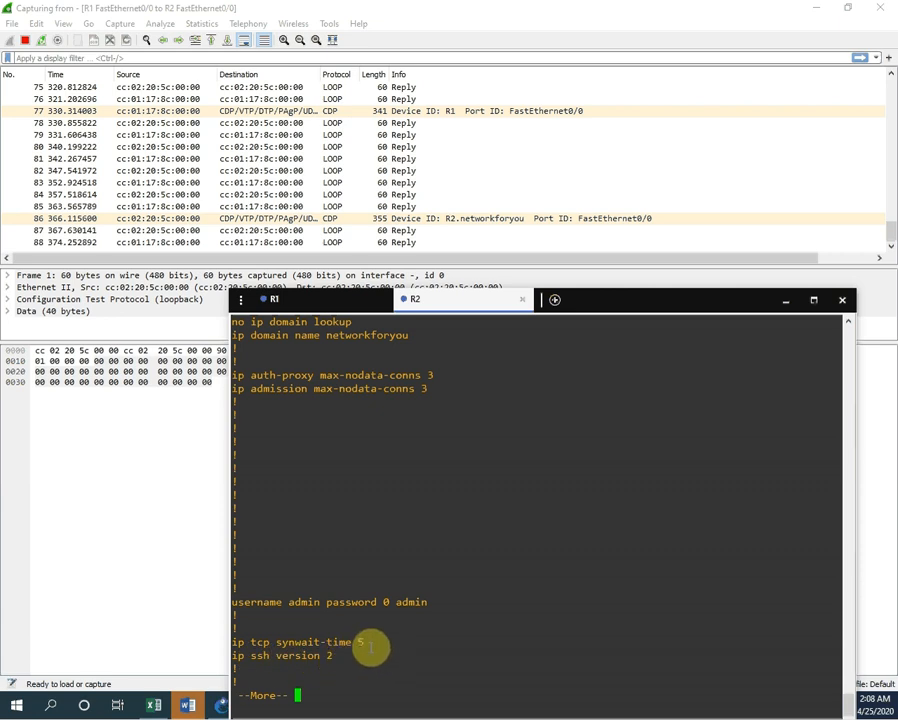
{"action": "triple_click", "coordinate": [236, 655]}
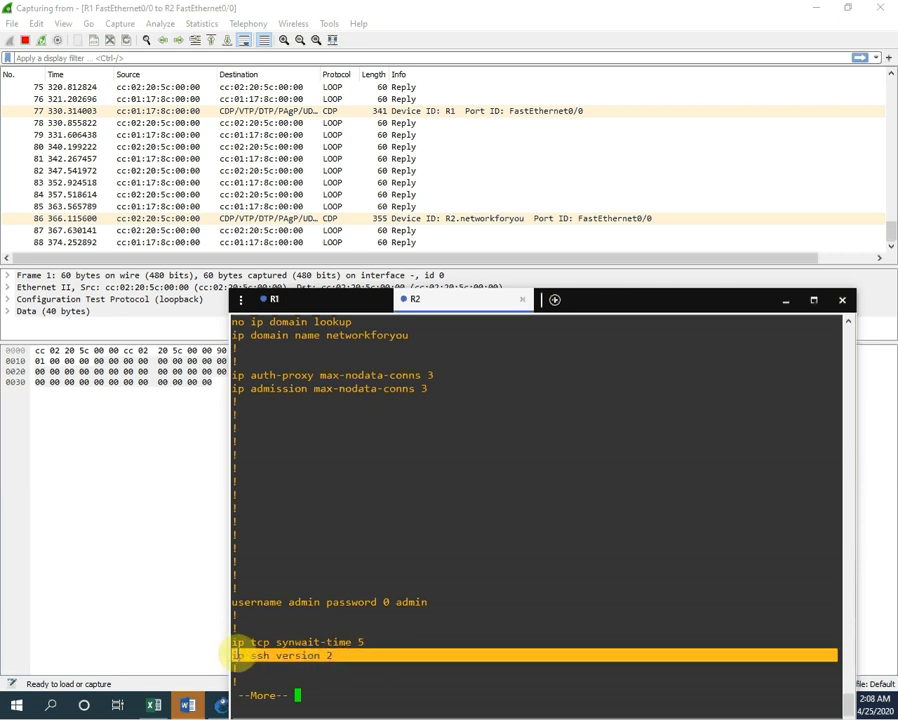
{"action": "left_click", "coordinate": [566, 500]}
Step: Page through interfaces, control-plane and vty lines to the end, then save again with wr
{"action": "key", "text": "Return"}
{"action": "key", "text": "Return"}
{"action": "key", "text": "Return"}
{"action": "key", "text": "Return"}
{"action": "key", "text": "Return"}
{"action": "key", "text": "Return"}
{"action": "key", "text": "Return"}
{"action": "key", "text": "Return"}
{"action": "key", "text": "Return"}
{"action": "key", "text": "Return"}
{"action": "key", "text": "Return"}
{"action": "key", "text": "Return"}
{"action": "key", "text": "Return"}
{"action": "key", "text": "Return"}
{"action": "key", "text": "Return"}
{"action": "key", "text": "Return"}
{"action": "key", "text": "Return"}
{"action": "key", "text": "Return"}
{"action": "key", "text": "Return"}
{"action": "key", "text": "Return"}
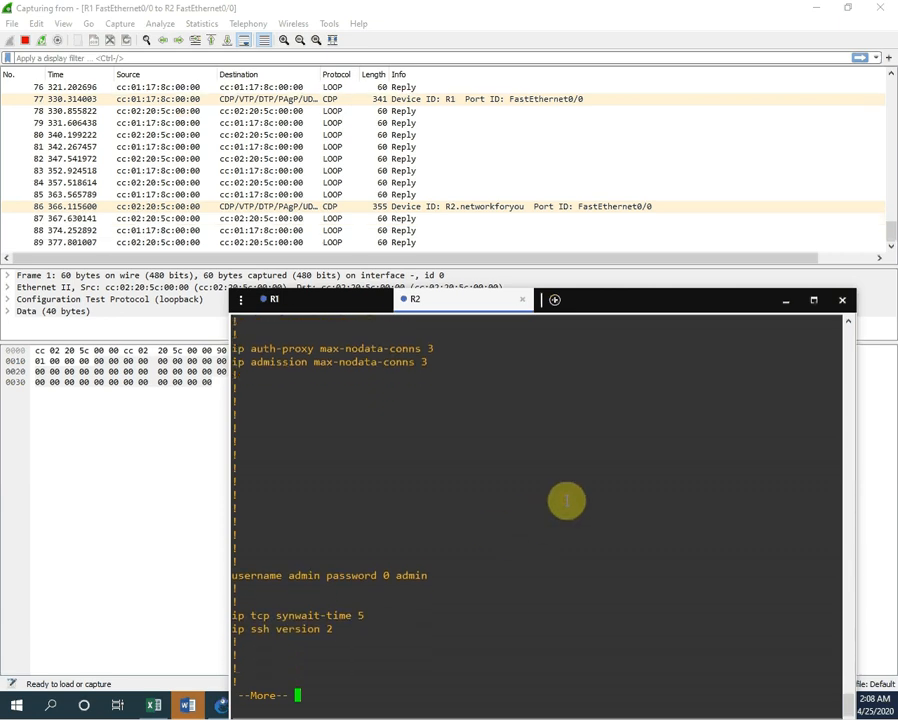
{"action": "key", "text": "Return"}
{"action": "key", "text": "Return"}
{"action": "key", "text": "Return"}
{"action": "key", "text": "Return"}
{"action": "key", "text": "Return"}
{"action": "key", "text": "Return"}
{"action": "key", "text": "Return"}
{"action": "key", "text": "Return"}
{"action": "key", "text": "Return"}
{"action": "key", "text": "Return"}
{"action": "key", "text": "Return"}
{"action": "key", "text": "Return"}
{"action": "key", "text": "Return"}
{"action": "key", "text": "Return"}
{"action": "key", "text": "Return"}
{"action": "key", "text": "Return"}
{"action": "key", "text": "Return"}
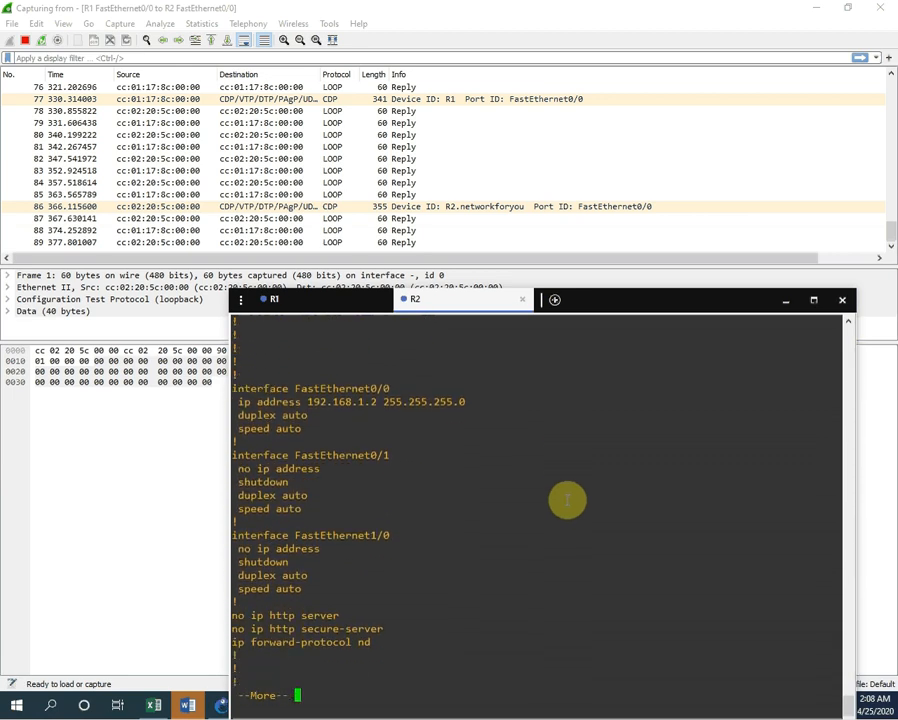
{"action": "key", "text": "Return"}
{"action": "key", "text": "Return"}
{"action": "key", "text": "Return"}
{"action": "key", "text": "Return"}
{"action": "key", "text": "Return"}
{"action": "key", "text": "Return"}
{"action": "key", "text": "Return"}
{"action": "key", "text": "Return"}
{"action": "key", "text": "Return"}
{"action": "key", "text": "Return"}
{"action": "key", "text": "Return"}
{"action": "key", "text": "Return"}
{"action": "key", "text": "Return"}
{"action": "key", "text": "Return"}
{"action": "key", "text": "Return"}
{"action": "key", "text": "Return"}
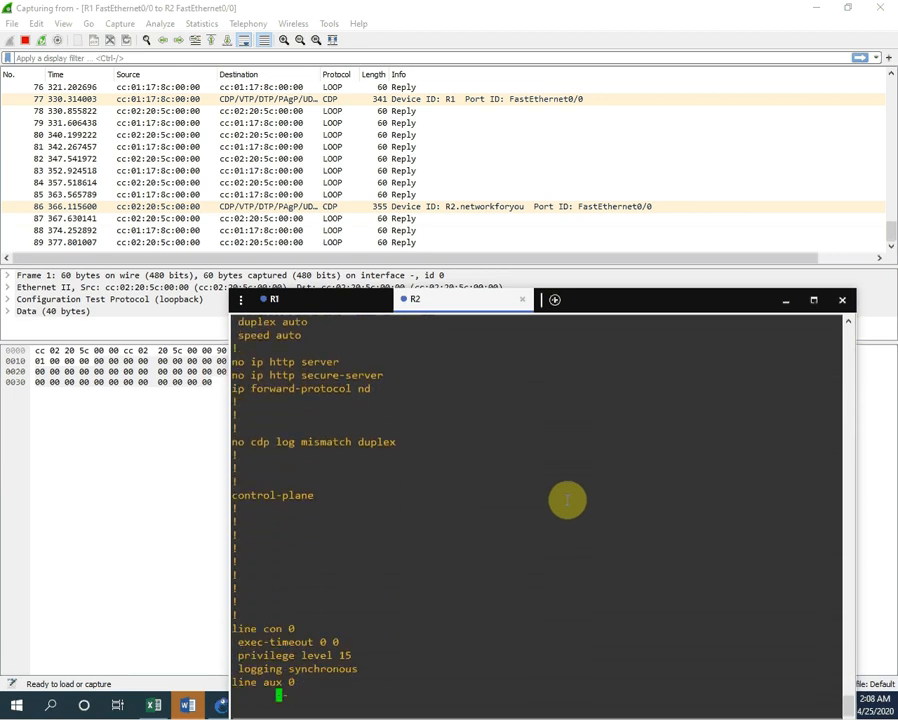
{"action": "key", "text": "Return"}
{"action": "key", "text": "Return"}
{"action": "key", "text": "Return"}
{"action": "key", "text": "Return"}
{"action": "key", "text": "Return"}
{"action": "key", "text": "Return"}
{"action": "key", "text": "Return"}
{"action": "key", "text": "Return"}
{"action": "key", "text": "Return"}
{"action": "key", "text": "Return"}
{"action": "key", "text": "Return"}
{"action": "key", "text": "Return"}
{"action": "key", "text": "Return"}
{"action": "key", "text": "Return"}
{"action": "key", "text": "Return"}
{"action": "key", "text": "Return"}
{"action": "key", "text": "Return"}
{"action": "key", "text": "Return"}
{"action": "key", "text": "Return"}
{"action": "key", "text": "Return"}
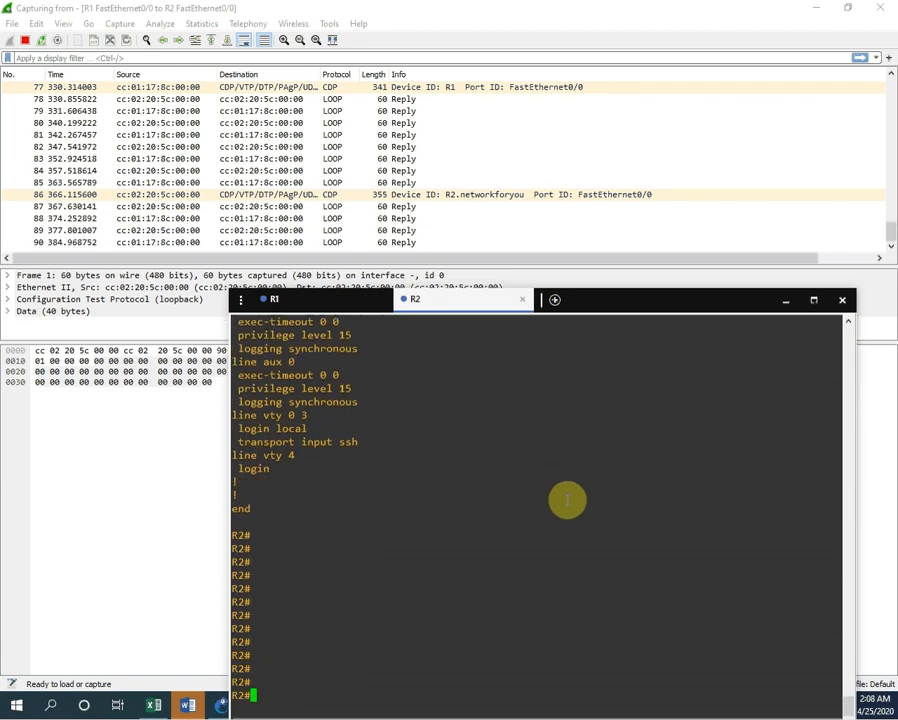
{"action": "type", "text": "wr"}
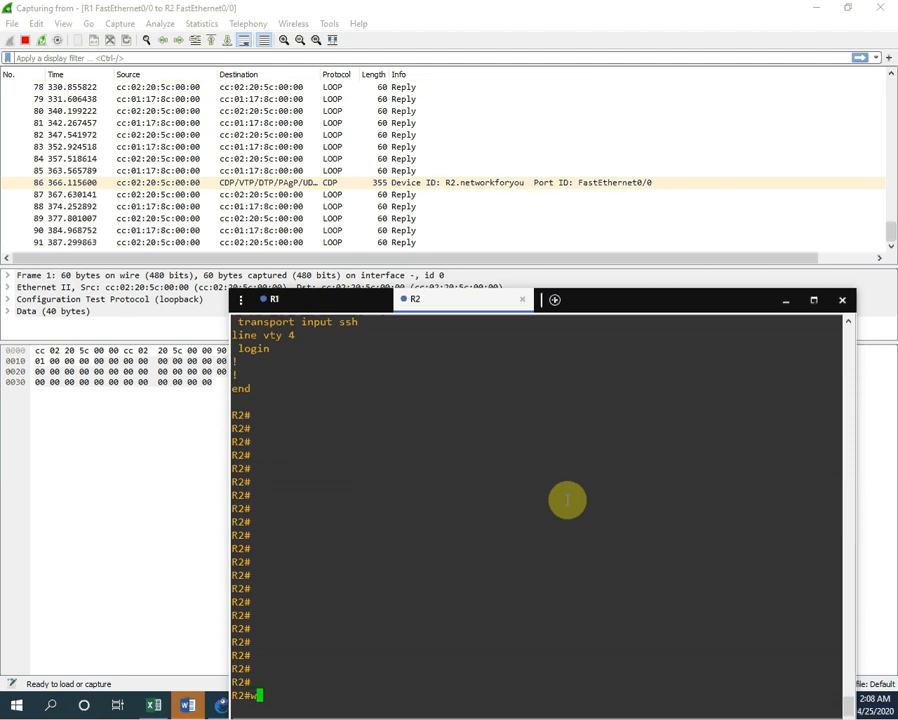
{"action": "key", "text": "Return"}
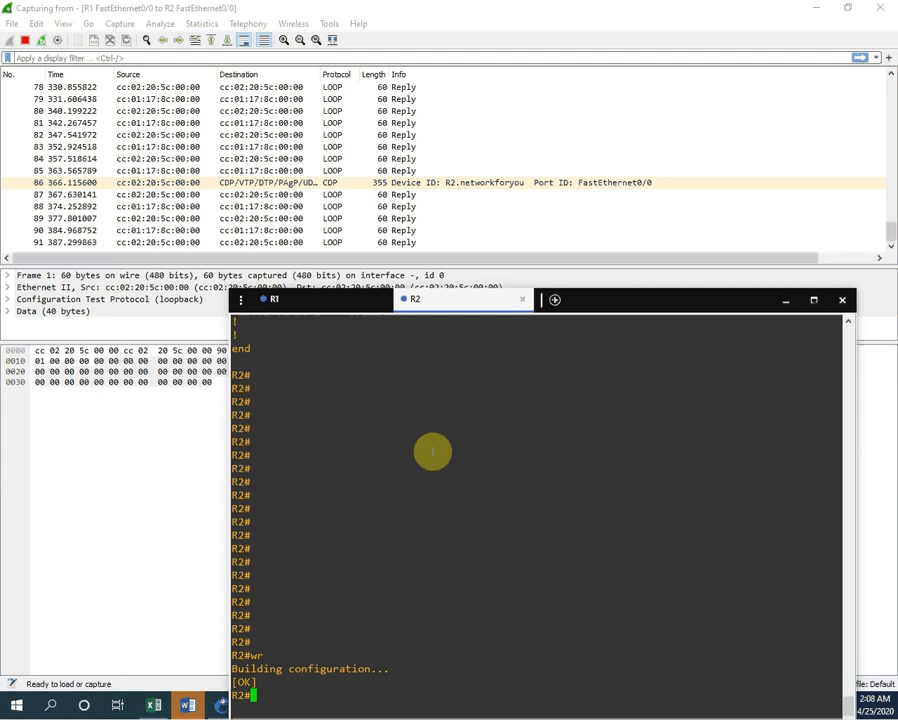
{"action": "left_click", "coordinate": [326, 302]}
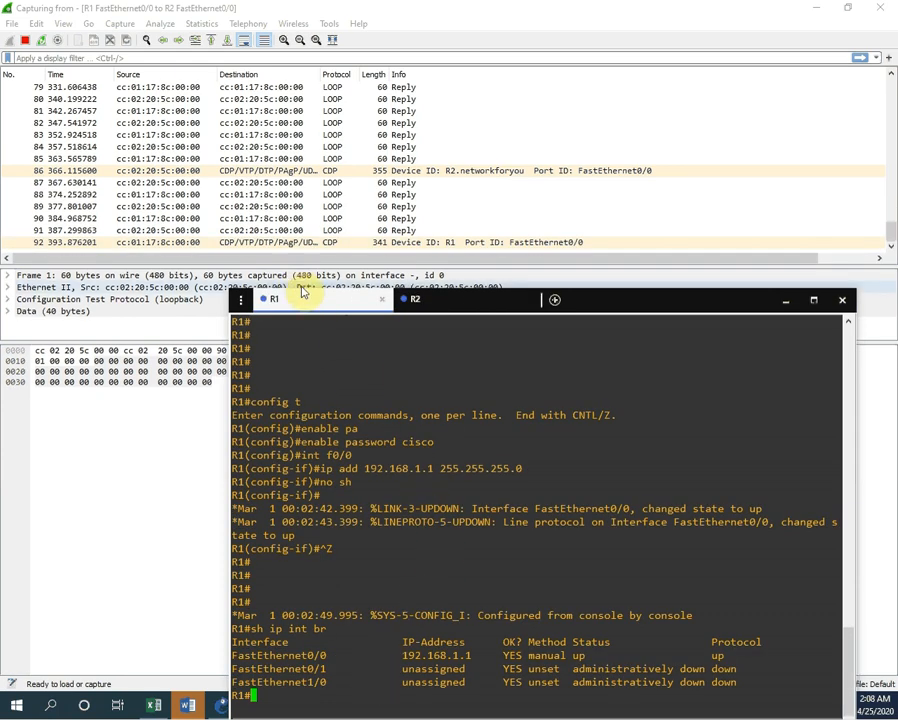
{"action": "left_click", "coordinate": [458, 304]}
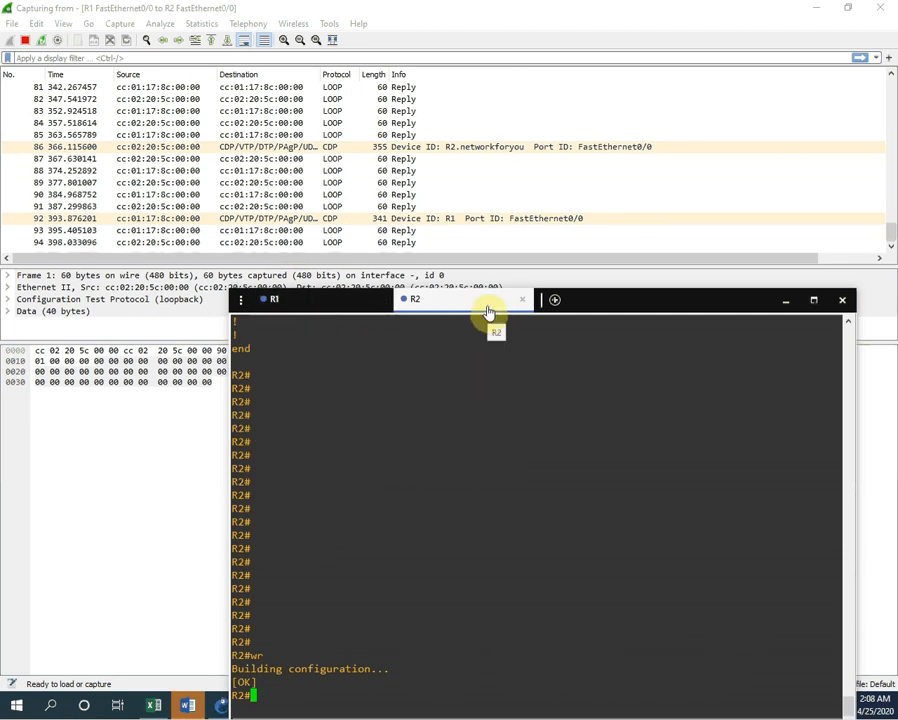
{"action": "left_click", "coordinate": [338, 313]}
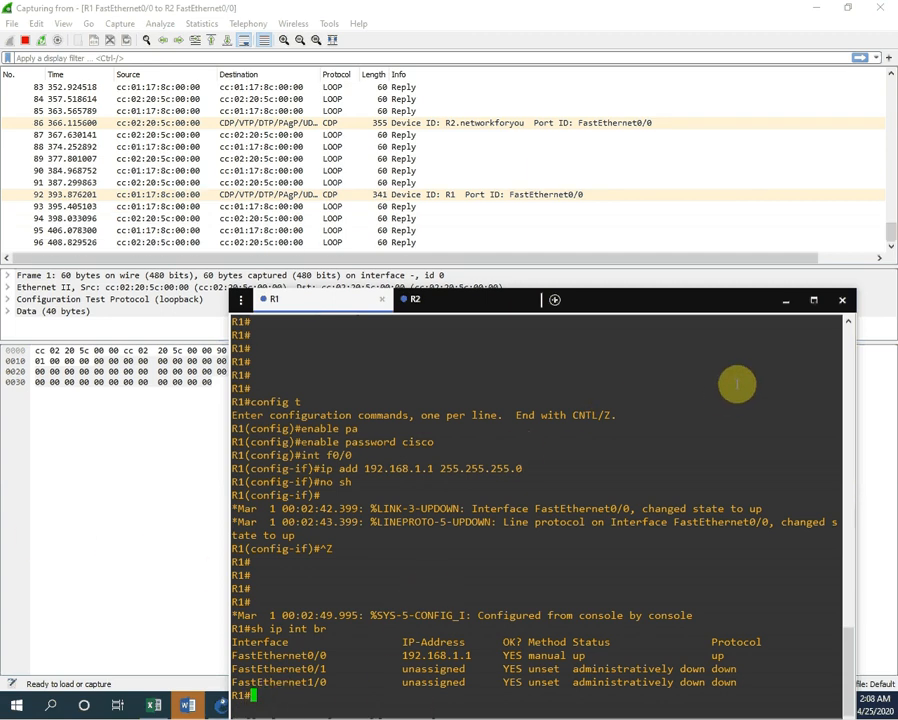
Step: From R1's console, run ssh -l admin 192.168.1.2 to connect to R2
{"action": "key", "text": "Return"}
{"action": "key", "text": "Return"}
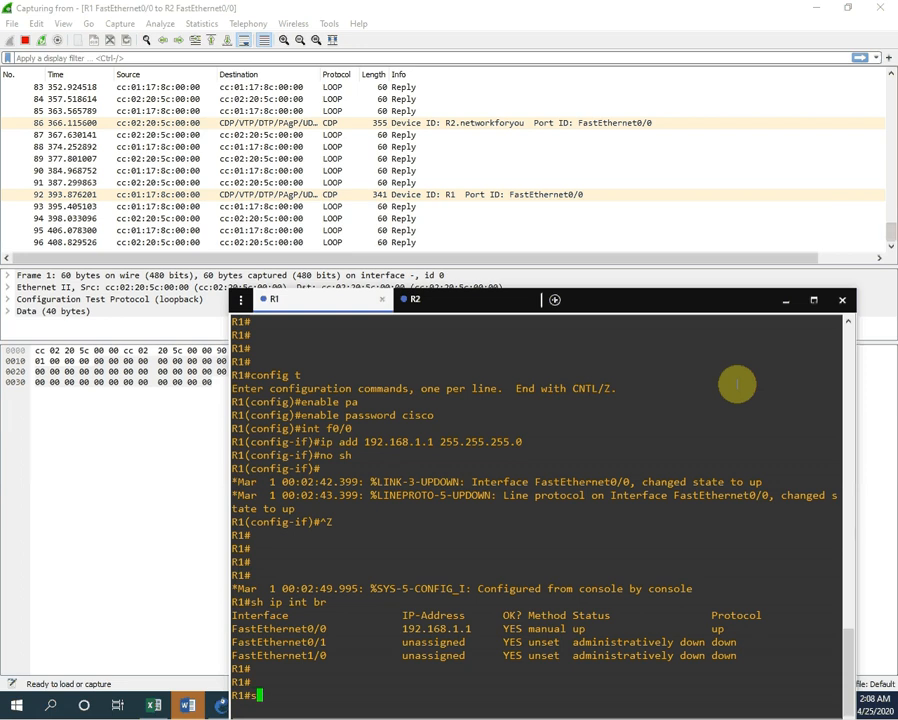
{"action": "type", "text": "ssh -"}
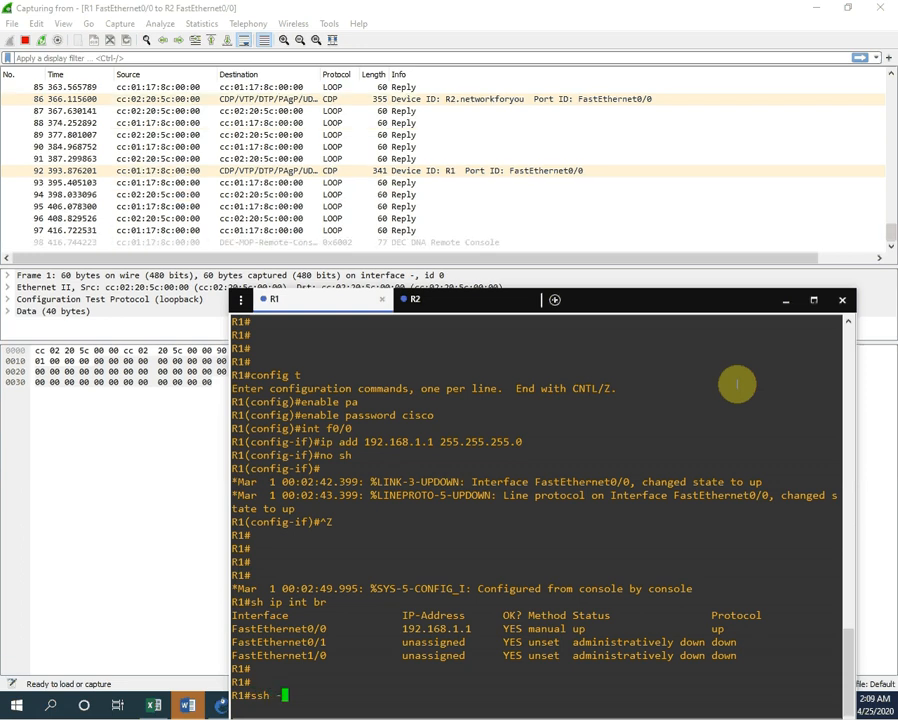
{"action": "type", "text": "l"}
{"action": "key", "text": "Tab"}
{"action": "type", "text": "us"}
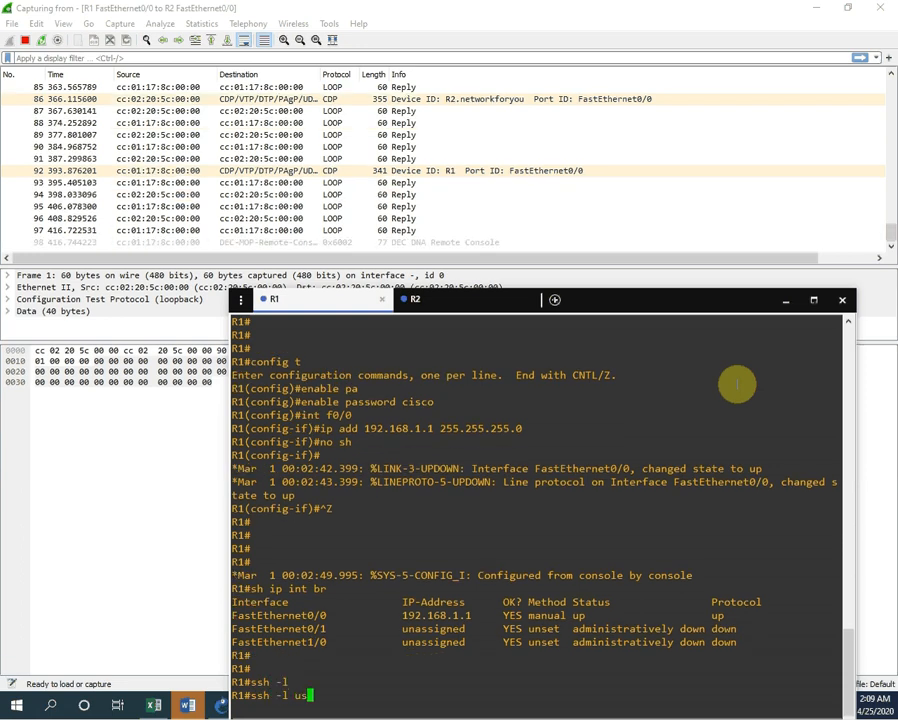
{"action": "key", "text": "Tab"}
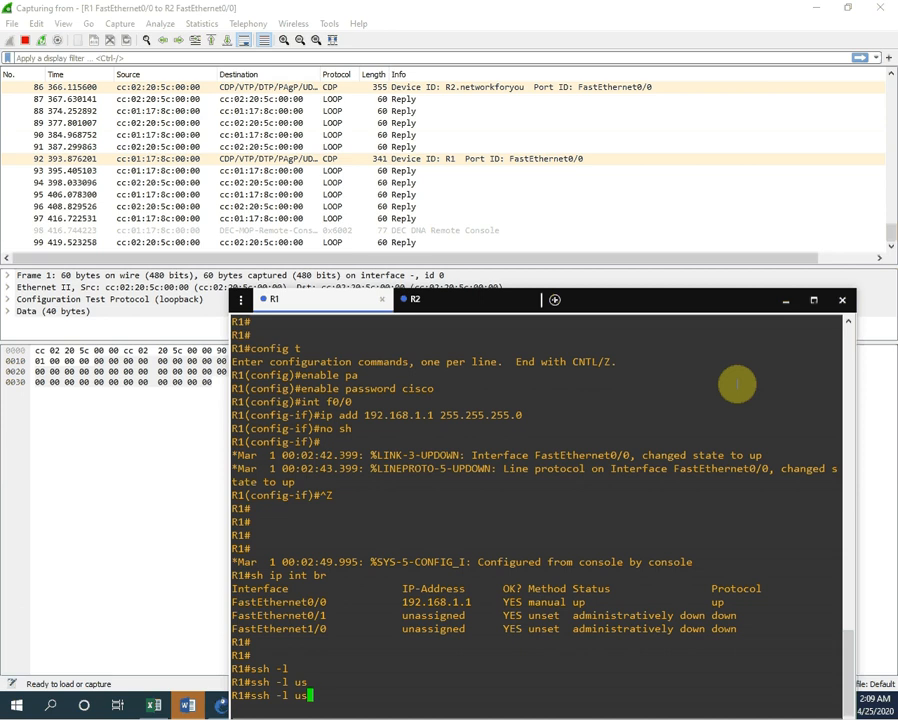
{"action": "type", "text": "er"}
{"action": "key", "text": "Tab"}
{"action": "type", "text": "name"}
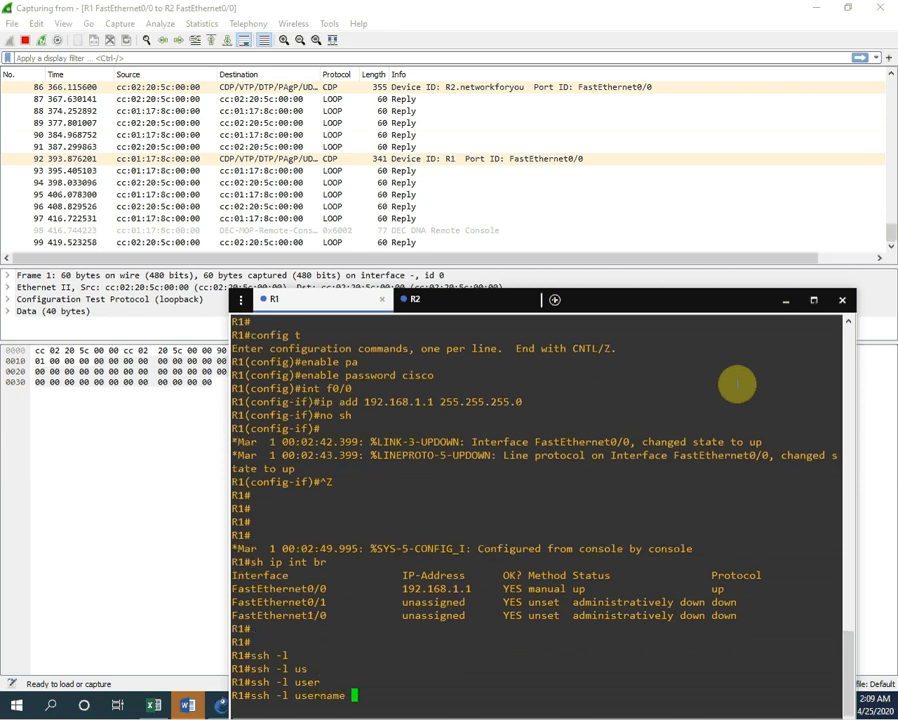
{"action": "key", "text": "BackSpace"}
{"action": "key", "text": "BackSpace"}
{"action": "key", "text": "BackSpace"}
{"action": "key", "text": "BackSpace"}
{"action": "key", "text": "BackSpace"}
{"action": "key", "text": "BackSpace"}
{"action": "key", "text": "BackSpace"}
{"action": "key", "text": "BackSpace"}
{"action": "type", "text": "ad"}
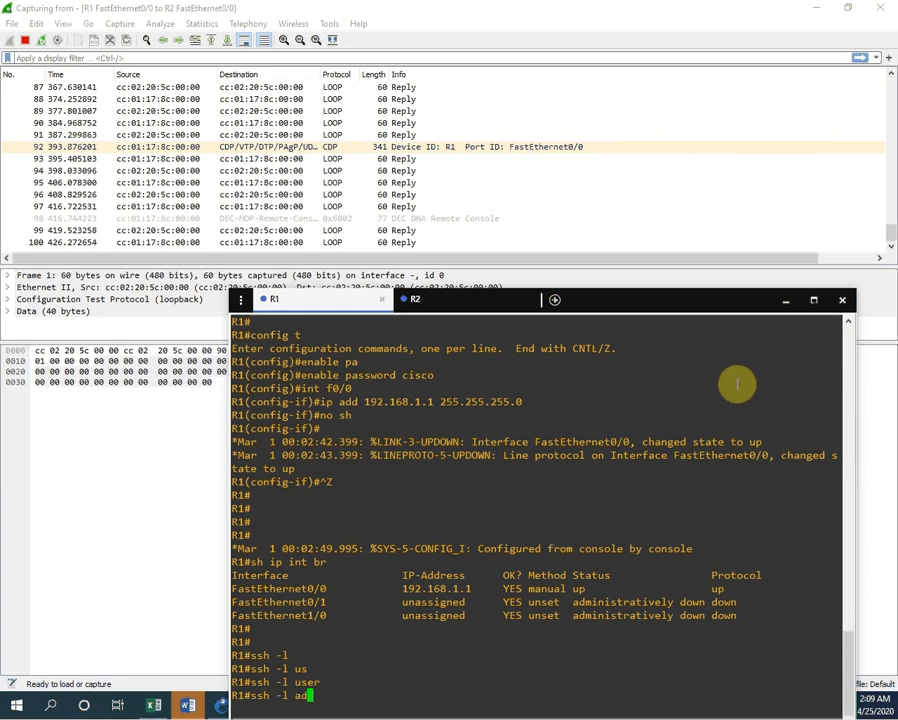
{"action": "type", "text": "min "}
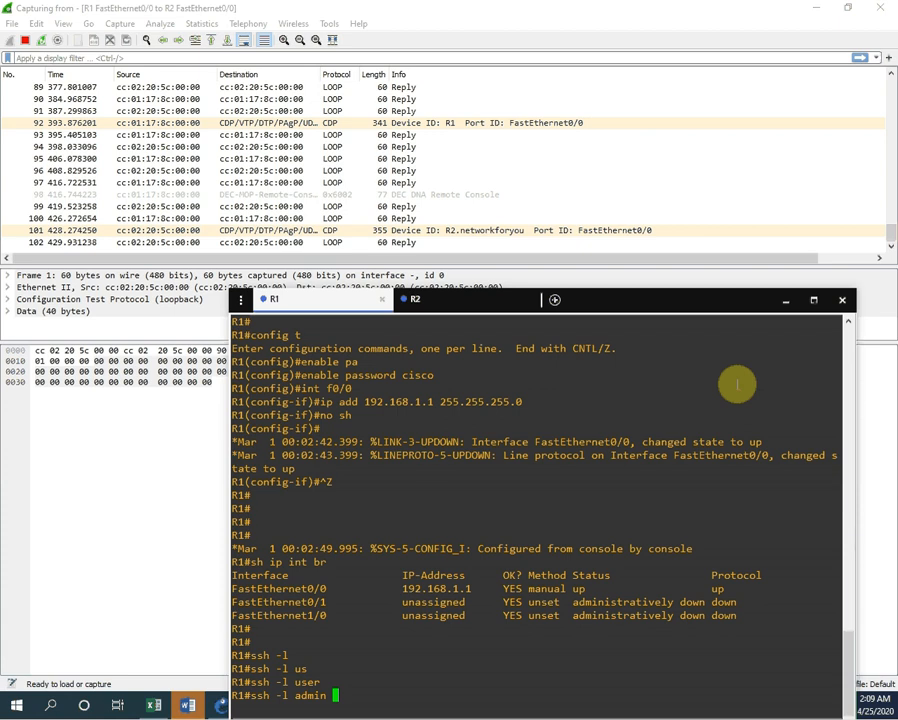
{"action": "type", "text": "192.168.1.2"}
{"action": "key", "text": "Return"}
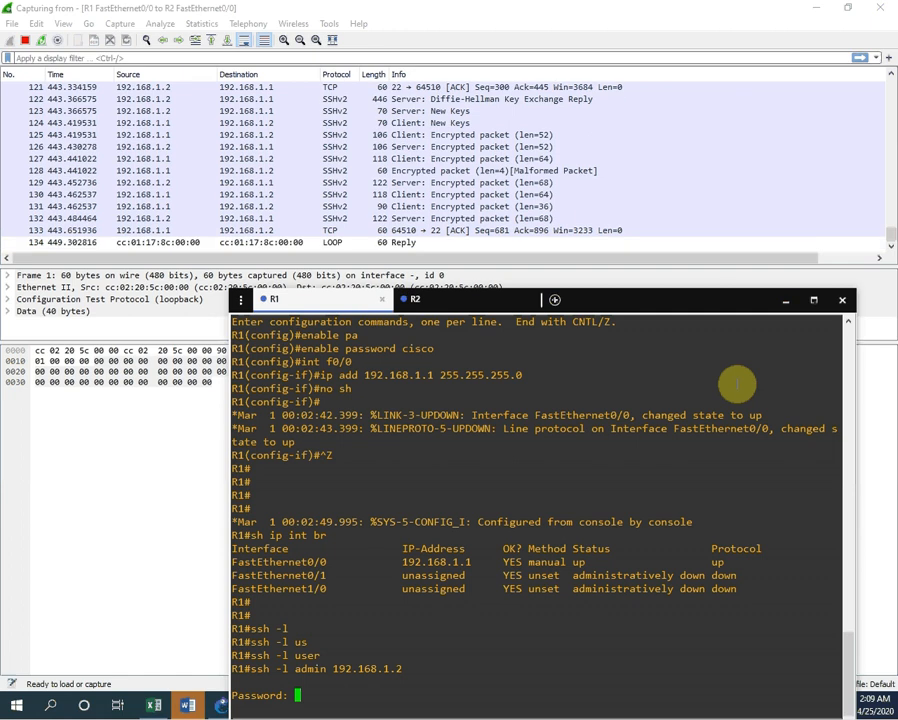
Step: Log into R2 with the SSH password, then reach the R2# prompt using the enable password
{"action": "key", "text": "Return"}
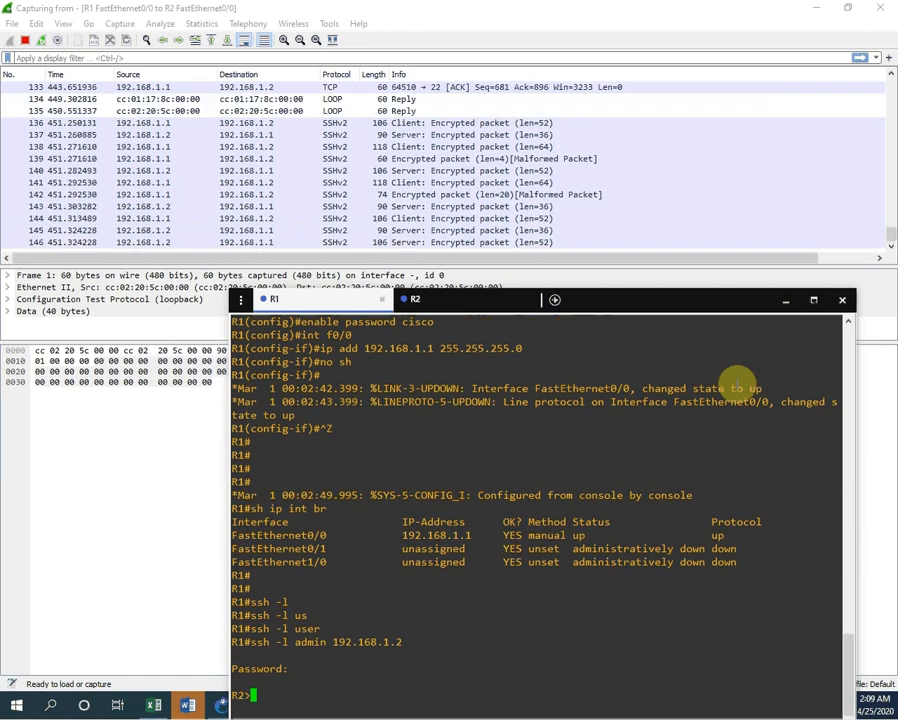
{"action": "key", "text": "Return"}
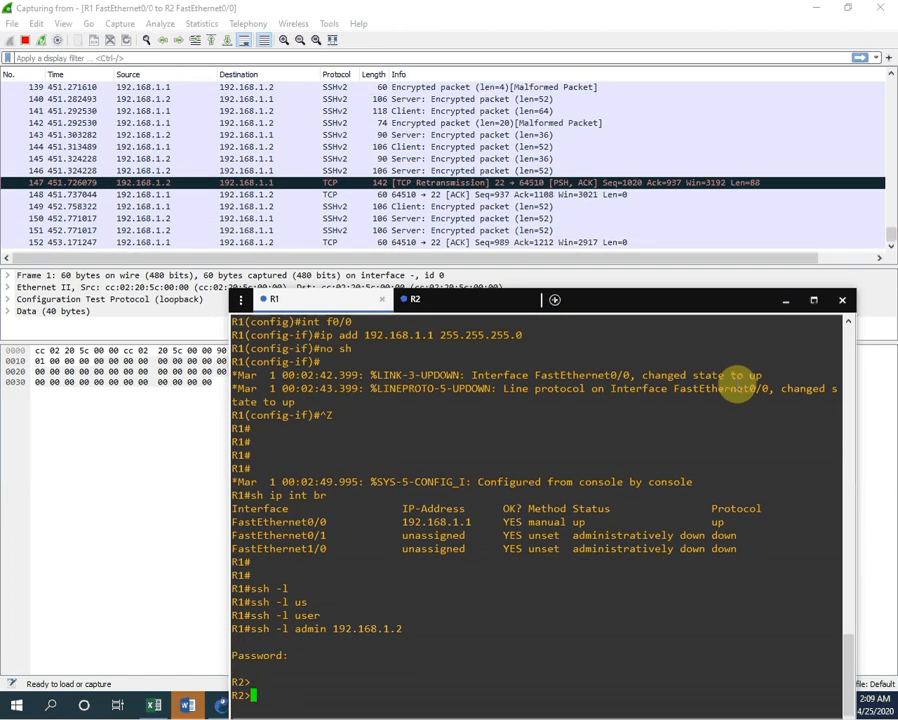
{"action": "key", "text": "Return"}
{"action": "key", "text": "Return"}
{"action": "key", "text": "Return"}
{"action": "key", "text": "Return"}
{"action": "key", "text": "Return"}
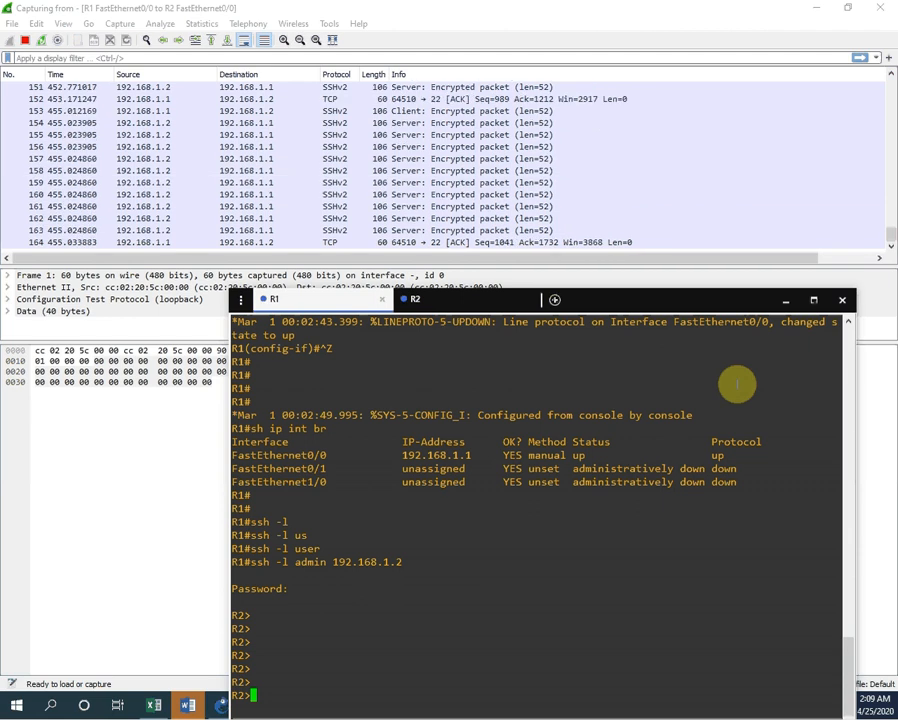
{"action": "key", "text": "Return"}
{"action": "key", "text": "Return"}
{"action": "key", "text": "Return"}
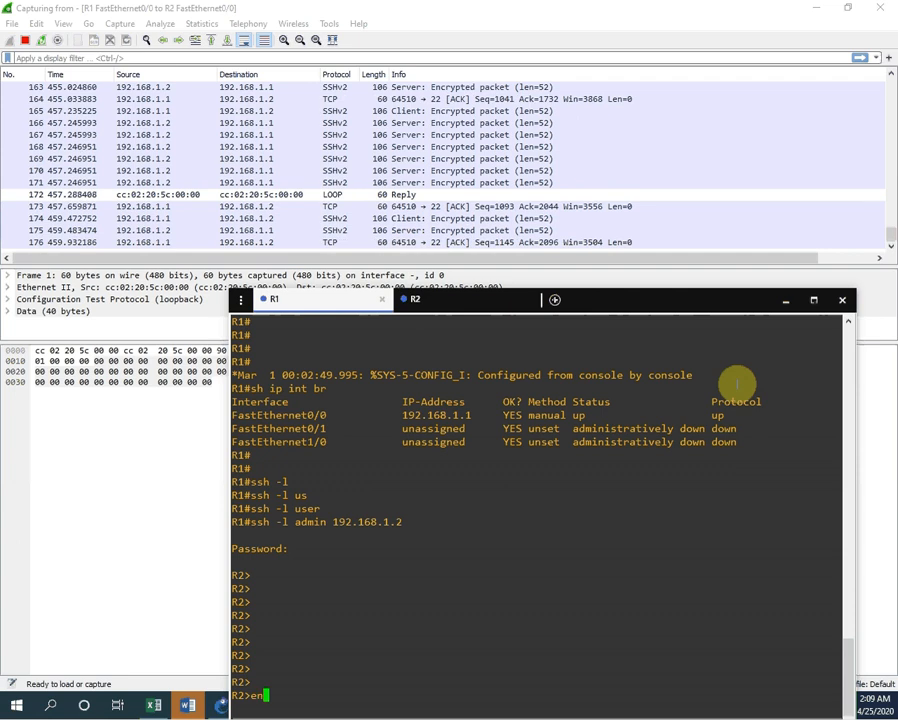
{"action": "key", "text": "Return"}
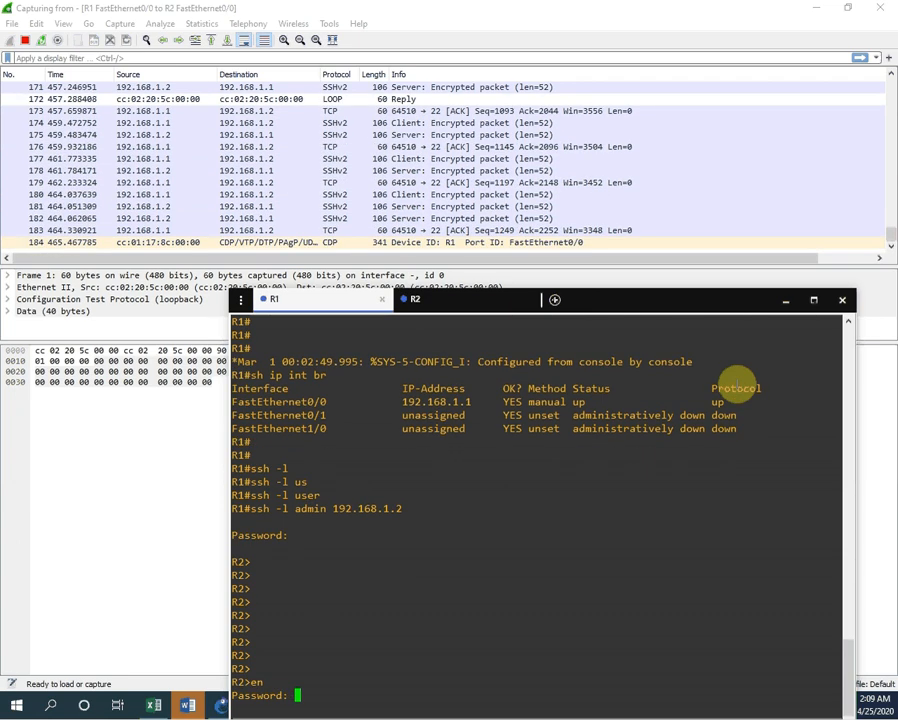
{"action": "key", "text": "Return"}
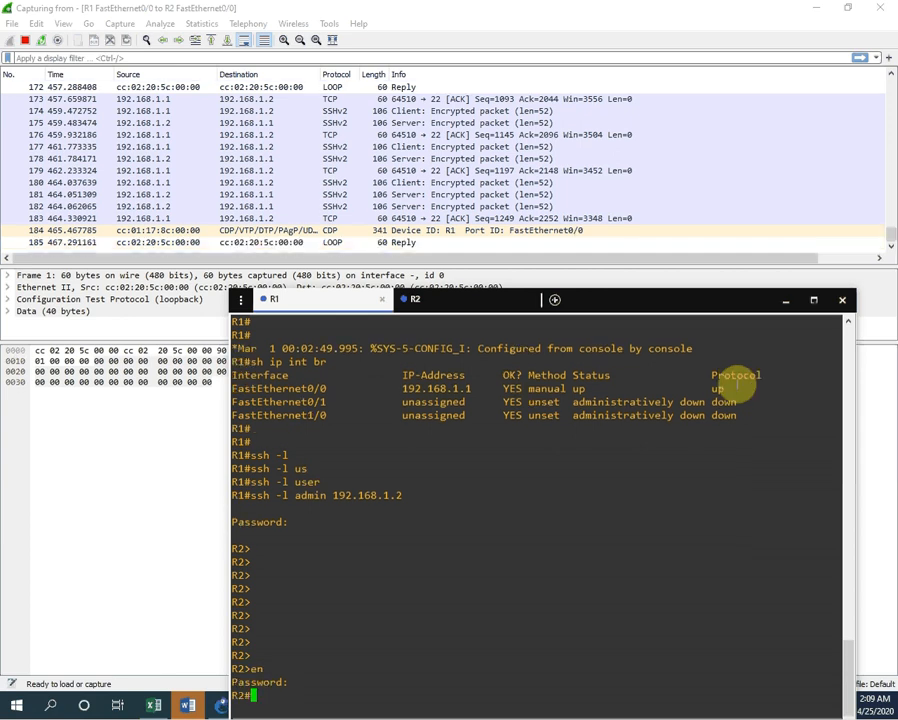
{"action": "key", "text": "Return"}
{"action": "key", "text": "Return"}
{"action": "key", "text": "Return"}
{"action": "key", "text": "Return"}
{"action": "key", "text": "Return"}
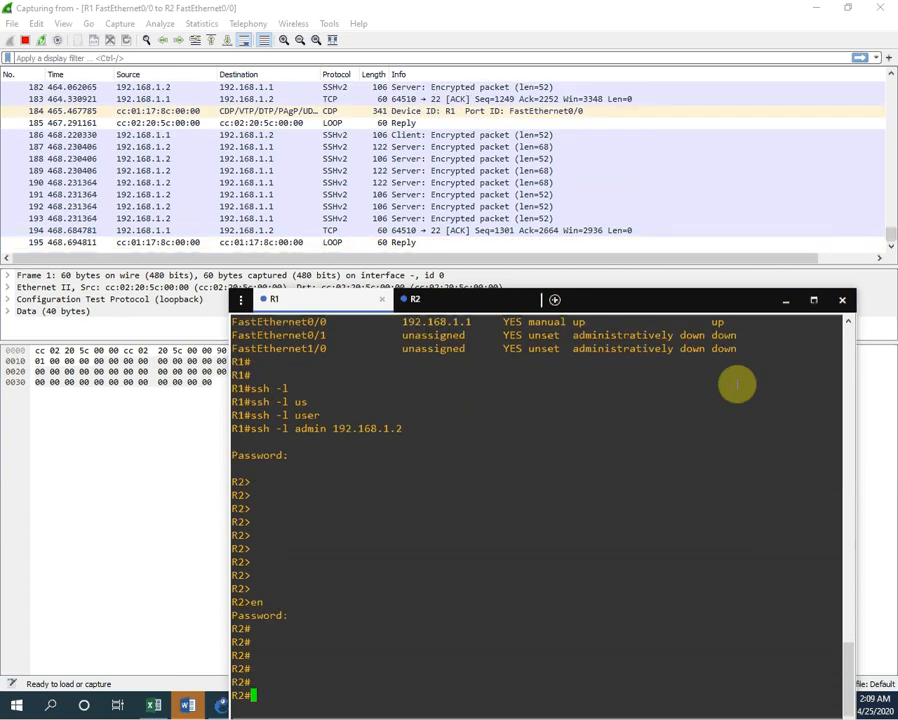
{"action": "key", "text": "Return"}
{"action": "key", "text": "Return"}
{"action": "key", "text": "Return"}
{"action": "key", "text": "Return"}
{"action": "key", "text": "Return"}
{"action": "type", "text": "ru"}
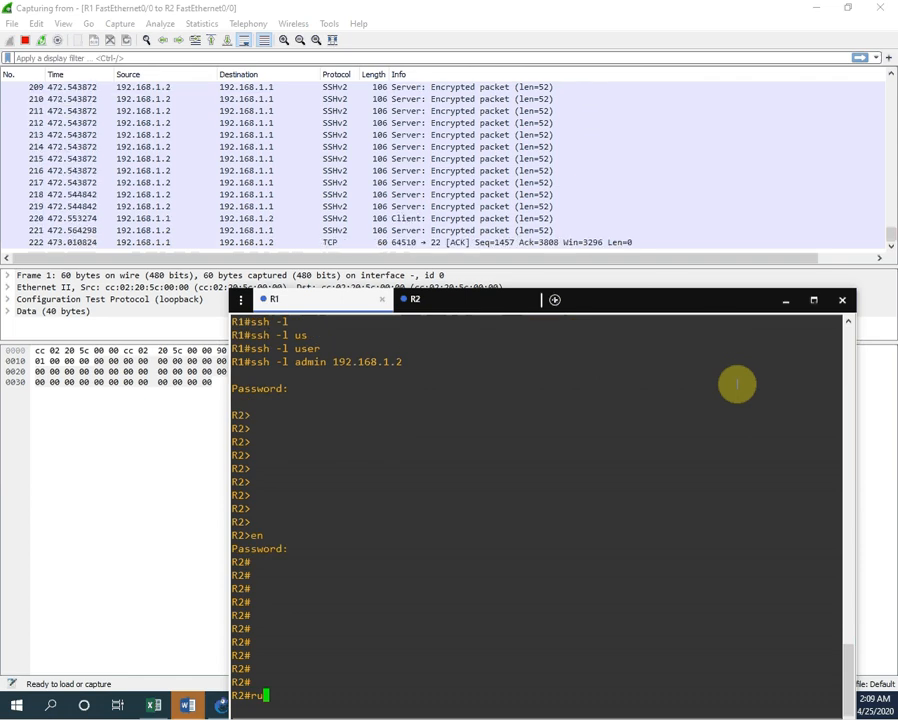
{"action": "type", "text": "n"}
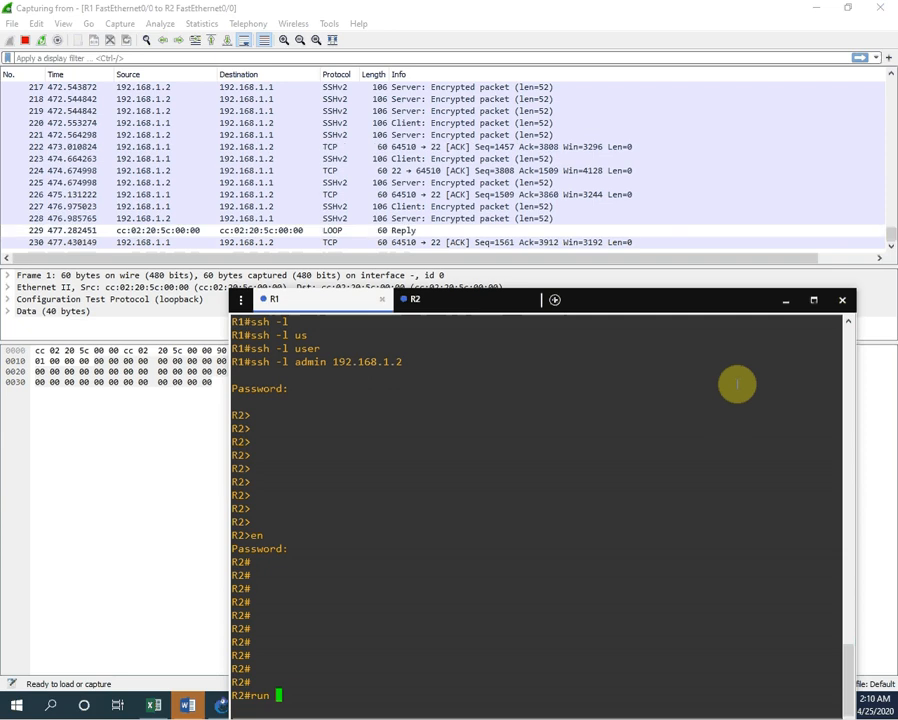
Step: Show R2's running config over SSH, paging past the admin user to FastEthernet0/0 and 0/1
{"action": "key", "text": "Return"}
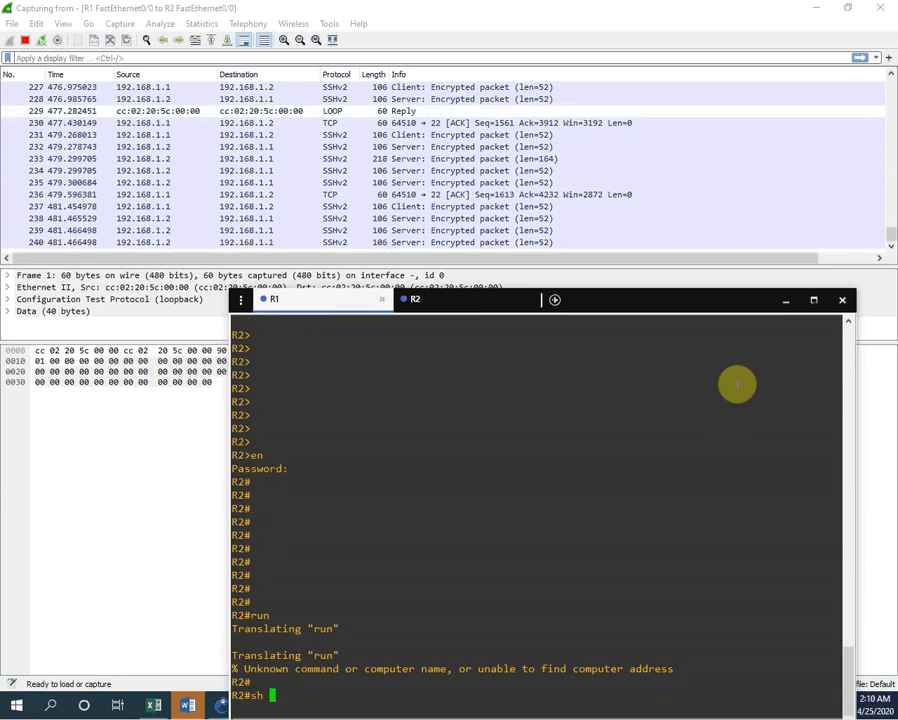
{"action": "type", "text": "run"}
{"action": "key", "text": "Return"}
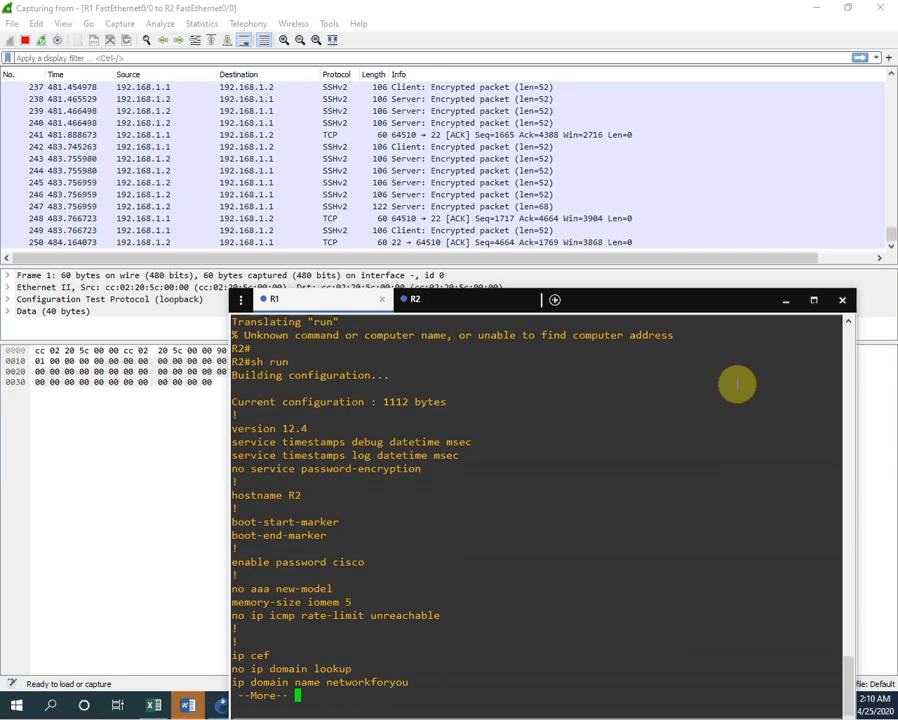
{"action": "key", "text": "Return"}
{"action": "key", "text": "Return"}
{"action": "key", "text": "Return"}
{"action": "key", "text": "Return"}
{"action": "key", "text": "Return"}
{"action": "key", "text": "Return"}
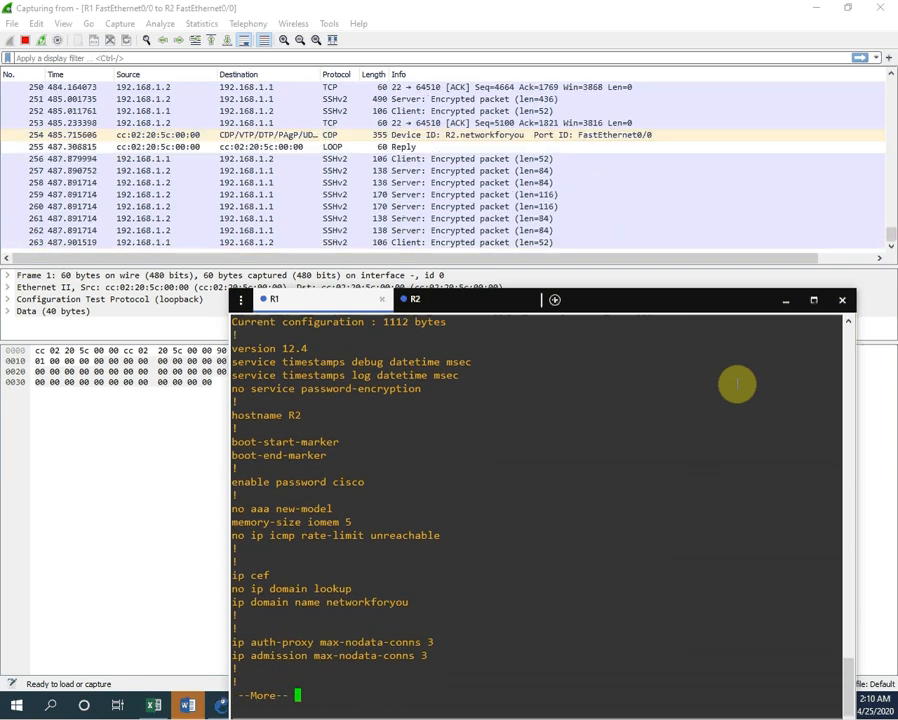
{"action": "key", "text": "Return"}
{"action": "key", "text": "Return"}
{"action": "key", "text": "Return"}
{"action": "key", "text": "Return"}
{"action": "key", "text": "Return"}
{"action": "key", "text": "Return"}
{"action": "key", "text": "Return"}
{"action": "key", "text": "Return"}
{"action": "key", "text": "Return"}
{"action": "key", "text": "Return"}
{"action": "key", "text": "Return"}
{"action": "key", "text": "Return"}
{"action": "key", "text": "Return"}
{"action": "key", "text": "Return"}
{"action": "key", "text": "Return"}
{"action": "key", "text": "Return"}
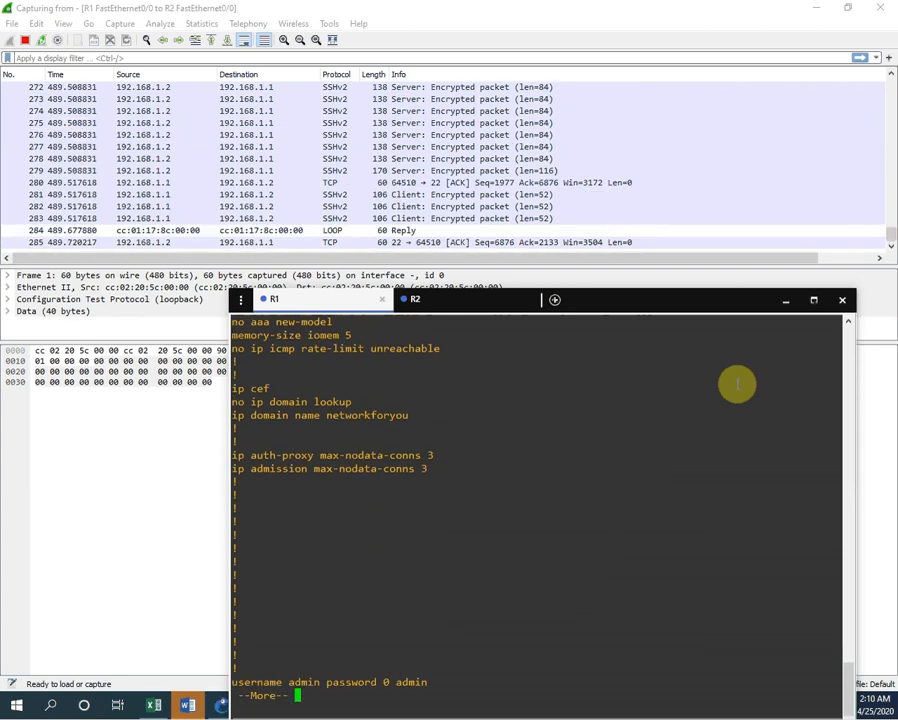
{"action": "key", "text": "Return"}
{"action": "key", "text": "Return"}
{"action": "key", "text": "Return"}
{"action": "key", "text": "Return"}
{"action": "key", "text": "Return"}
{"action": "key", "text": "Return"}
{"action": "key", "text": "Return"}
{"action": "key", "text": "Return"}
{"action": "key", "text": "Return"}
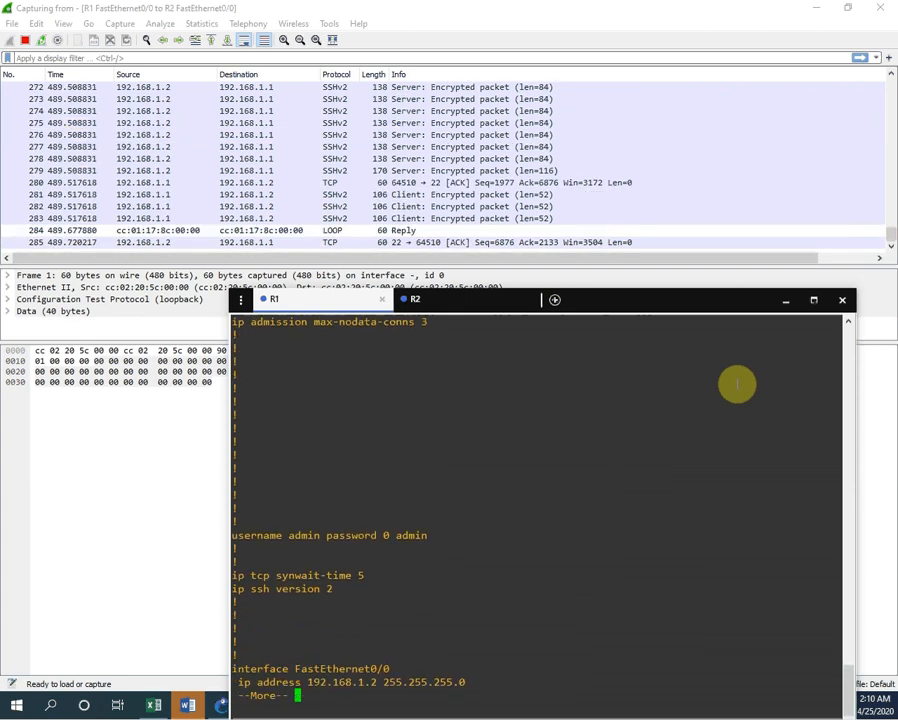
{"action": "key", "text": "Return"}
{"action": "key", "text": "Return"}
{"action": "key", "text": "Return"}
{"action": "key", "text": "Return"}
{"action": "key", "text": "Return"}
{"action": "key", "text": "Return"}
{"action": "key", "text": "Return"}
{"action": "key", "text": "Return"}
{"action": "key", "text": "Return"}
{"action": "key", "text": "Return"}
{"action": "key", "text": "Return"}
{"action": "key", "text": "Return"}
{"action": "key", "text": "Return"}
{"action": "key", "text": "Return"}
{"action": "key", "text": "Return"}
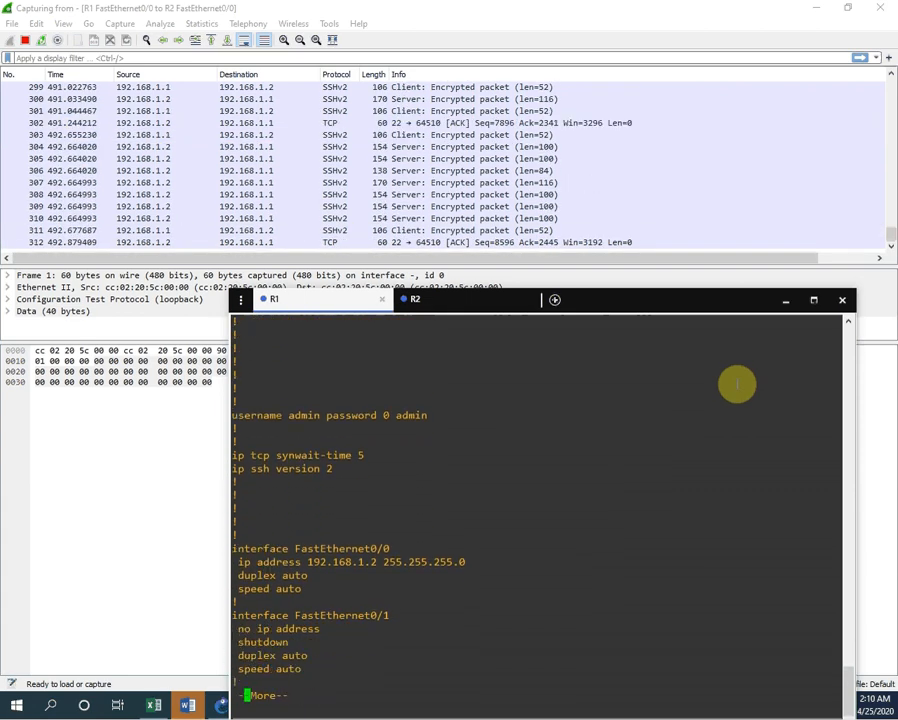
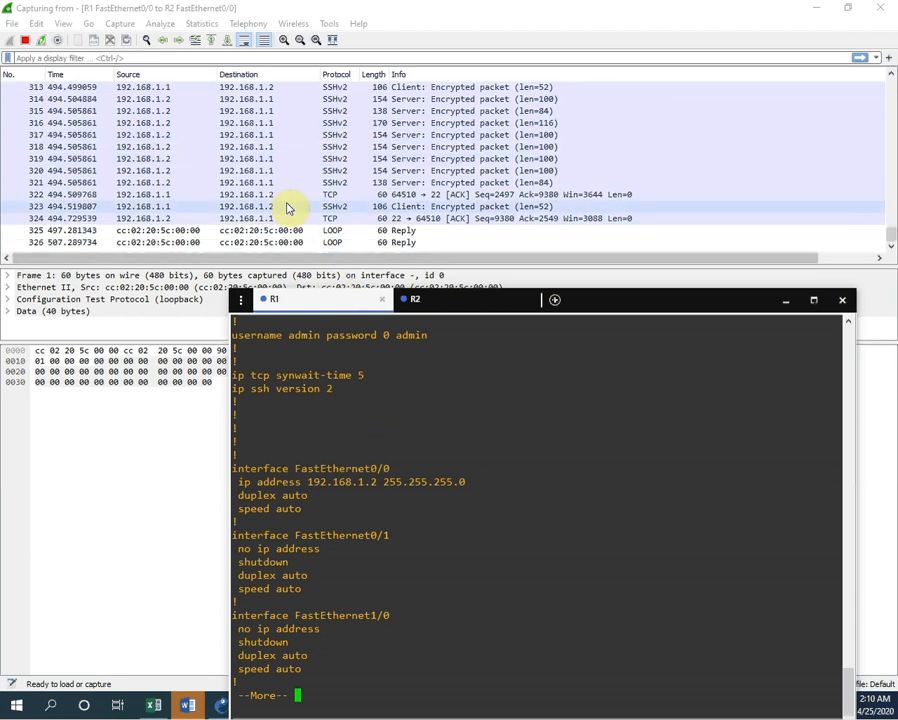
Step: Follow the TCP stream of SSH packet 323
{"action": "left_click", "coordinate": [338, 210]}
{"action": "right_click", "coordinate": [340, 214]}
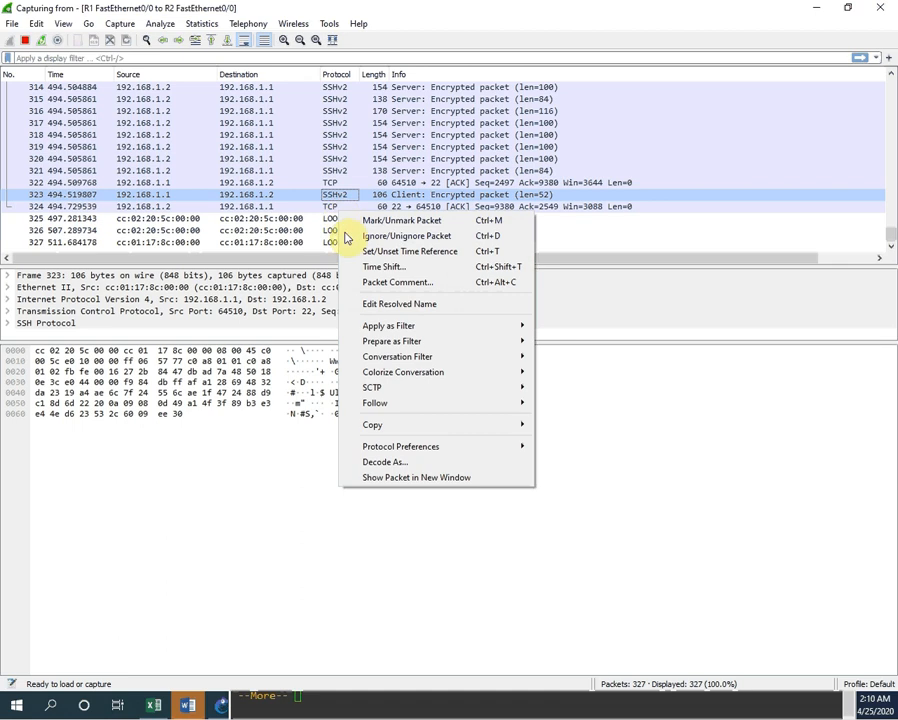
{"action": "mouse_move", "coordinate": [380, 402]}
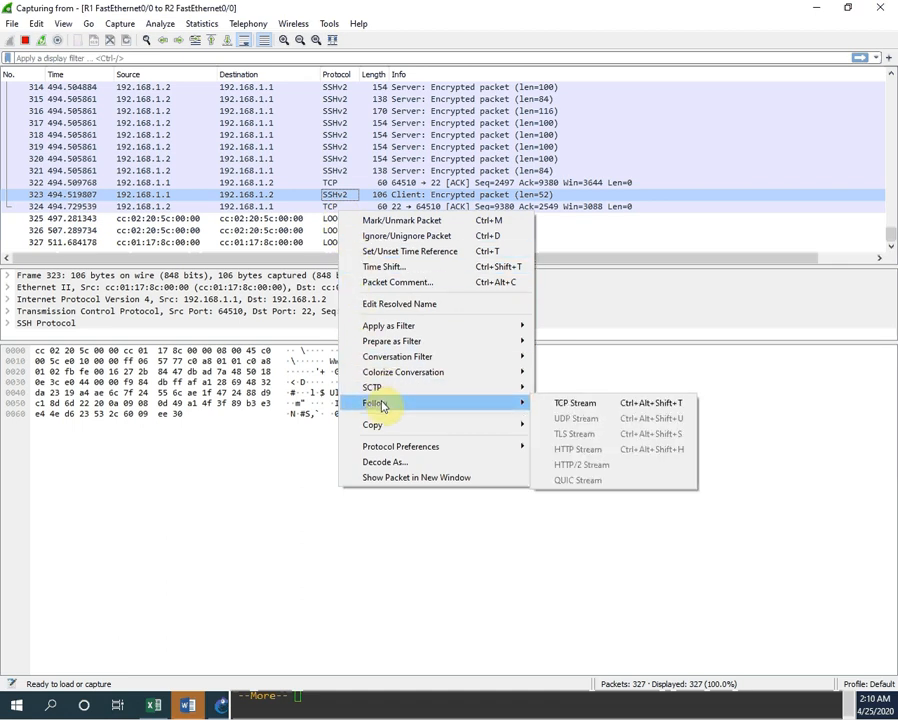
{"action": "left_click", "coordinate": [596, 404]}
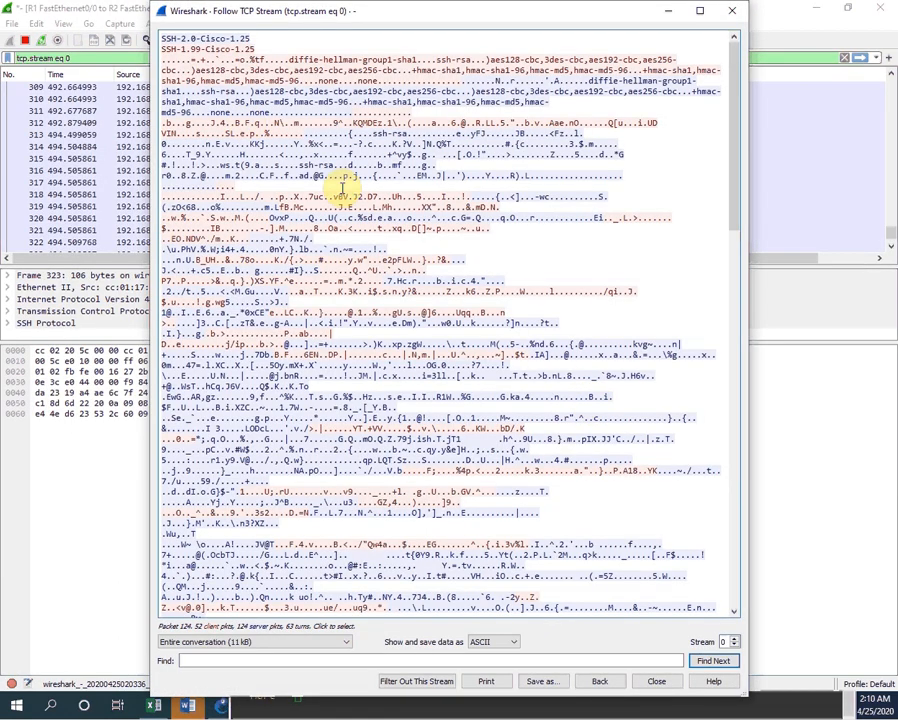
Step: Scroll through the encrypted SSH stream text, then close the stream window
{"action": "scroll", "coordinate": [184, 74], "scroll_direction": "down", "scroll_amount": 4}
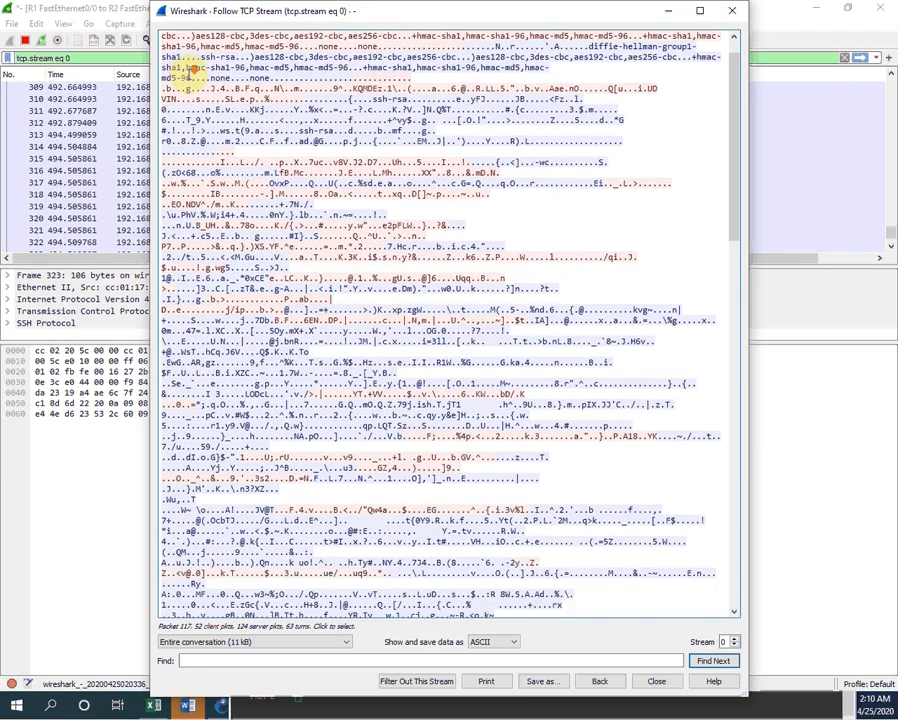
{"action": "scroll", "coordinate": [197, 90], "scroll_direction": "down", "scroll_amount": 15}
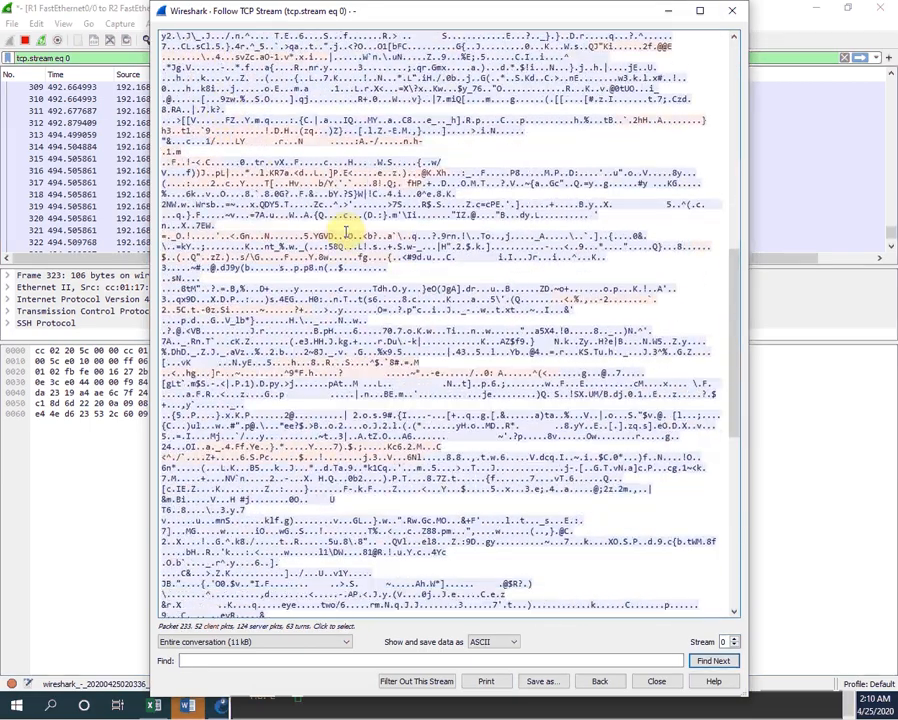
{"action": "scroll", "coordinate": [348, 228], "scroll_direction": "down", "scroll_amount": 7}
{"action": "scroll", "coordinate": [345, 262], "scroll_direction": "up", "scroll_amount": 9}
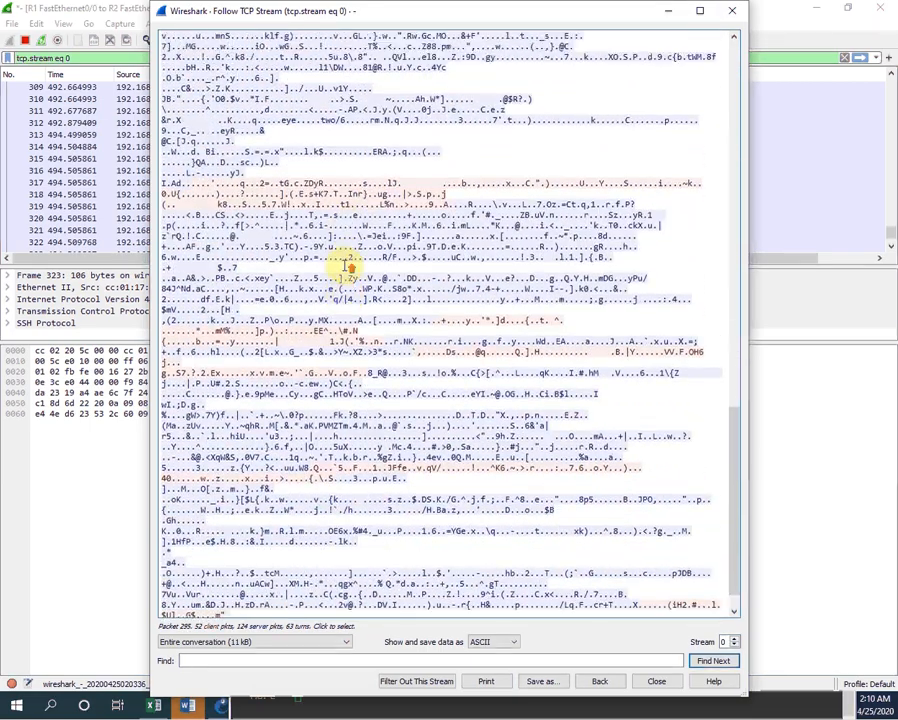
{"action": "scroll", "coordinate": [300, 222], "scroll_direction": "up", "scroll_amount": 12}
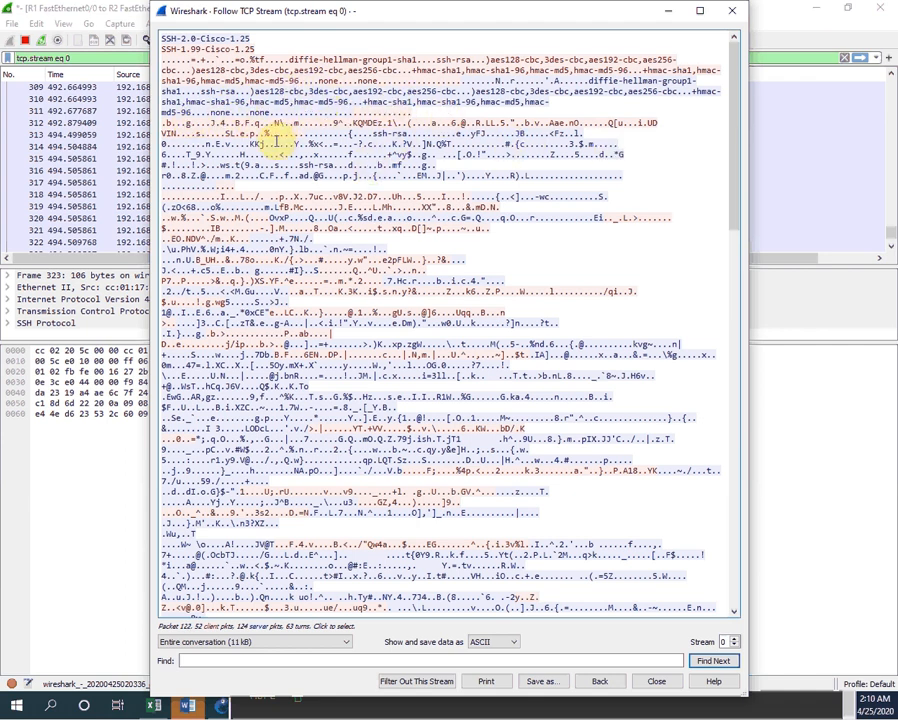
{"action": "scroll", "coordinate": [268, 150], "scroll_direction": "down", "scroll_amount": 20}
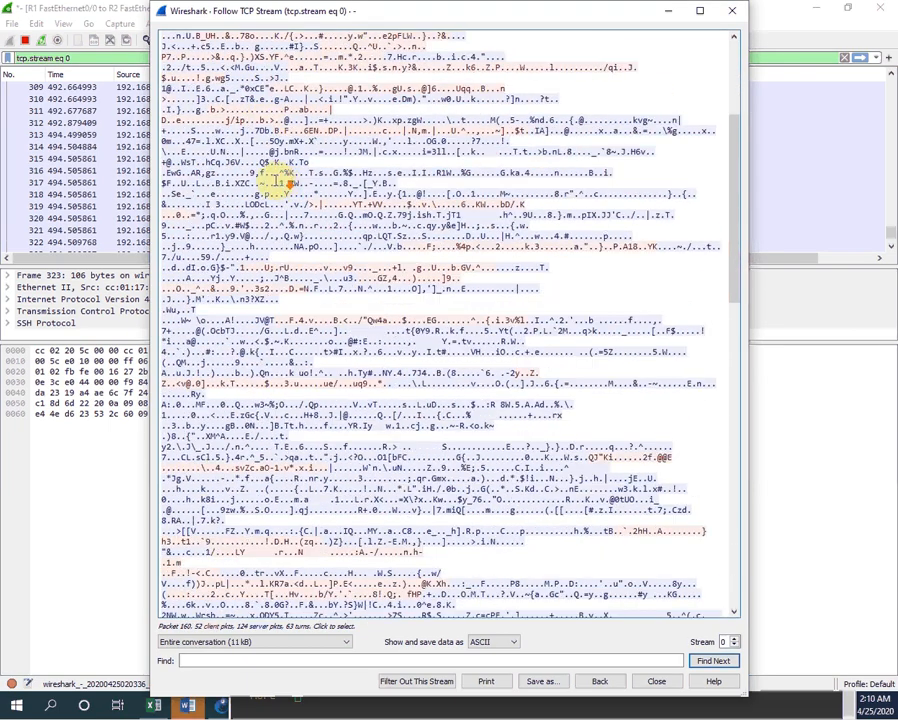
{"action": "scroll", "coordinate": [270, 205], "scroll_direction": "down", "scroll_amount": 15}
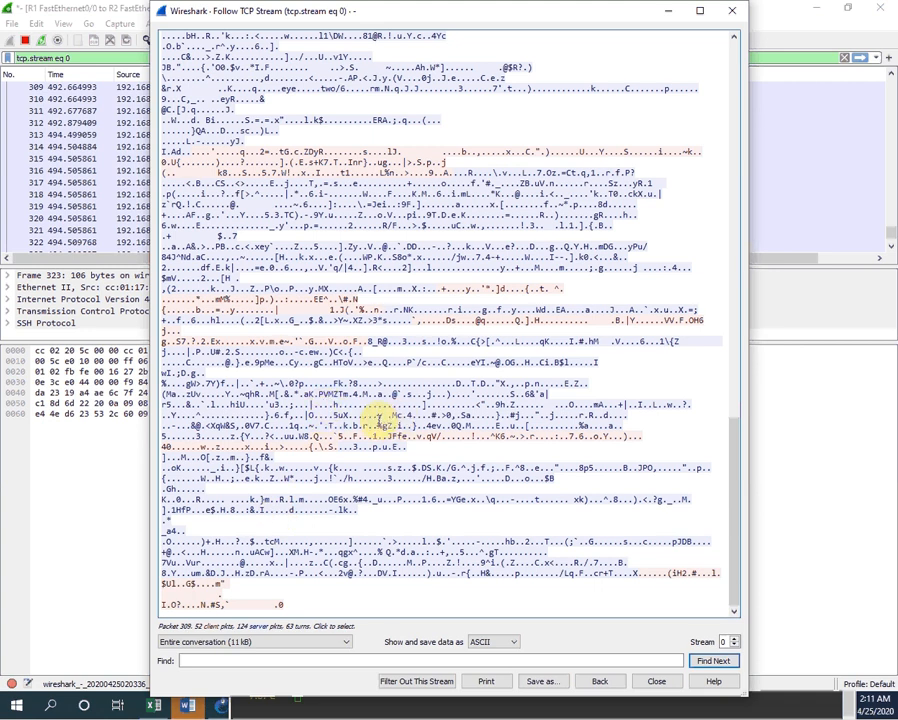
{"action": "scroll", "coordinate": [404, 380], "scroll_direction": "up", "scroll_amount": 6}
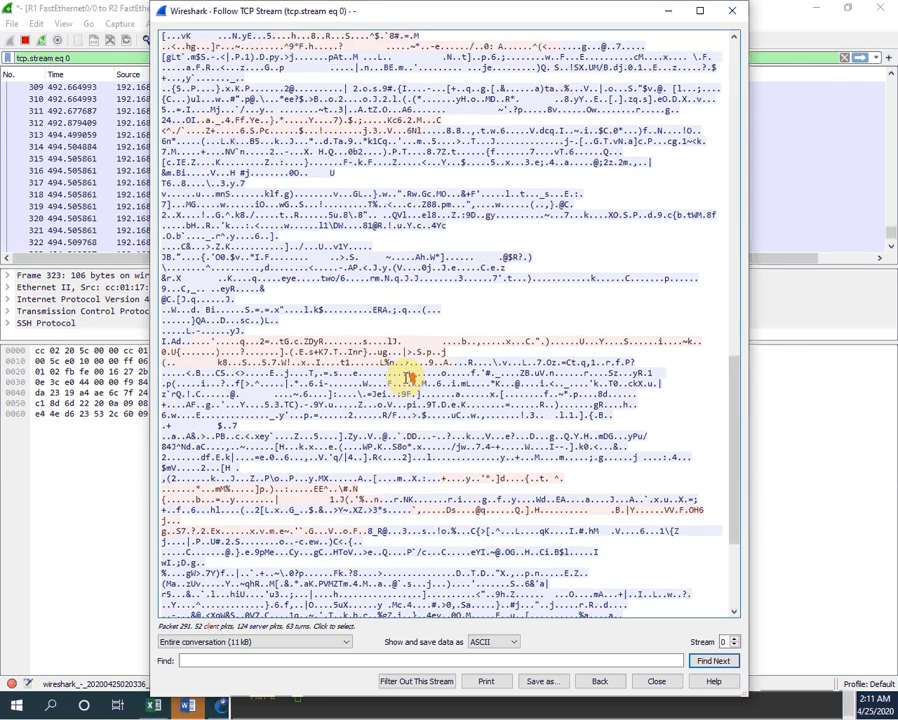
{"action": "scroll", "coordinate": [408, 378], "scroll_direction": "up", "scroll_amount": 8}
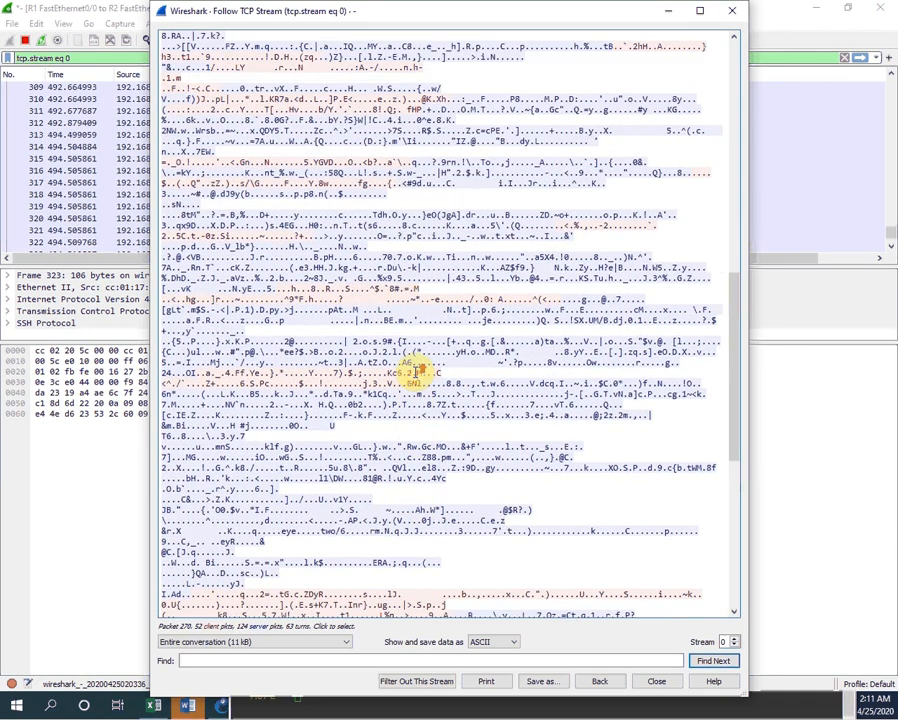
{"action": "scroll", "coordinate": [410, 370], "scroll_direction": "up", "scroll_amount": 10}
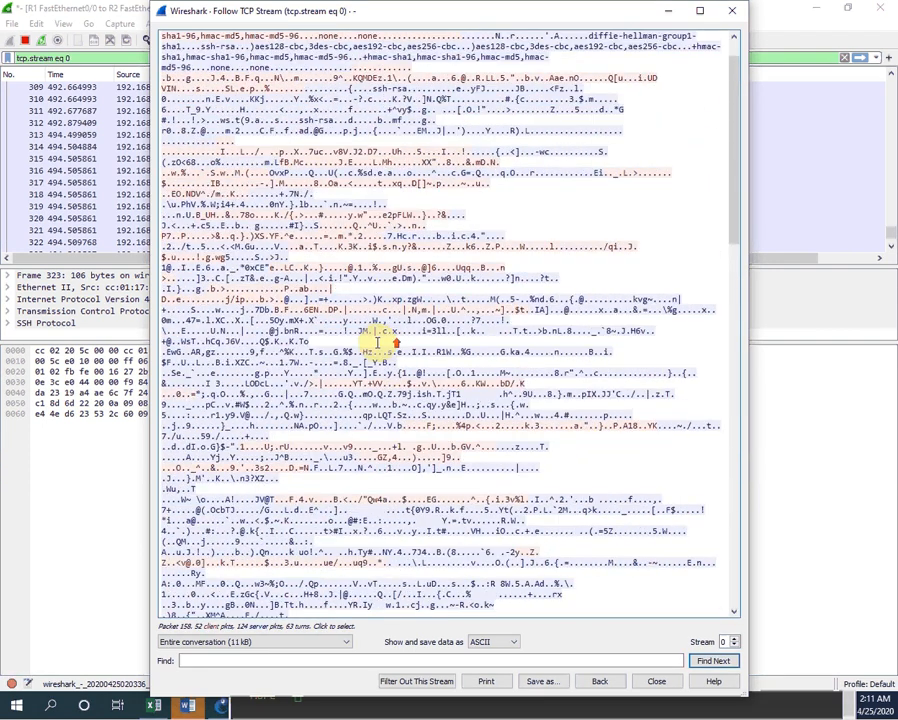
{"action": "scroll", "coordinate": [378, 342], "scroll_direction": "up", "scroll_amount": 3}
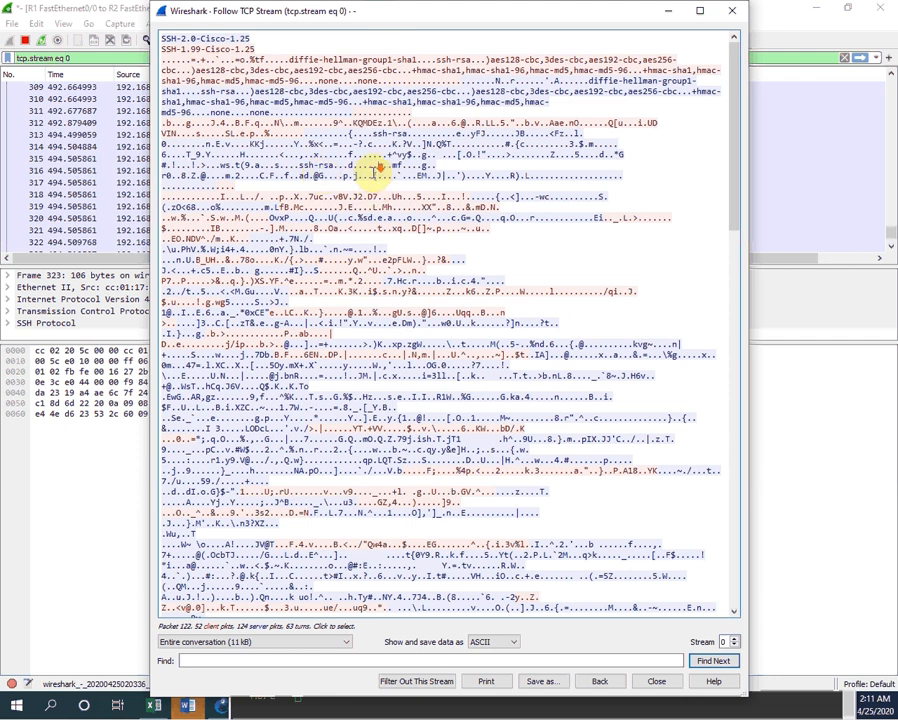
{"action": "scroll", "coordinate": [372, 170], "scroll_direction": "down", "scroll_amount": 10}
{"action": "left_click", "coordinate": [731, 10]}
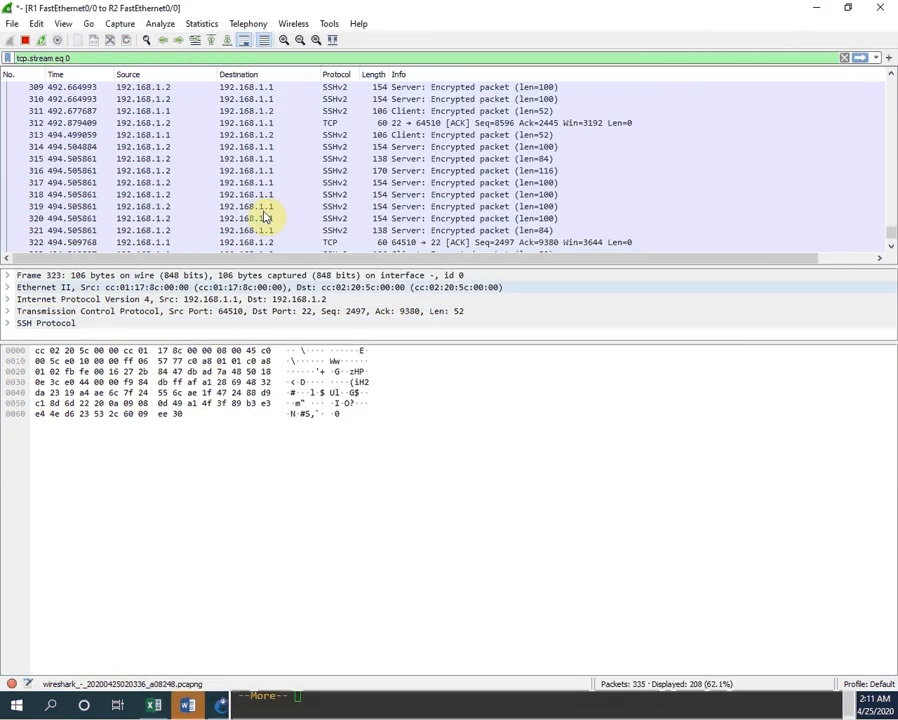
Step: Reopen Follow TCP Stream on packet 323 and scroll through the garbled SSH data after the SSH-2.0-Cisco-1.25 banner
{"action": "scroll", "coordinate": [265, 217], "scroll_direction": "down", "scroll_amount": 1}
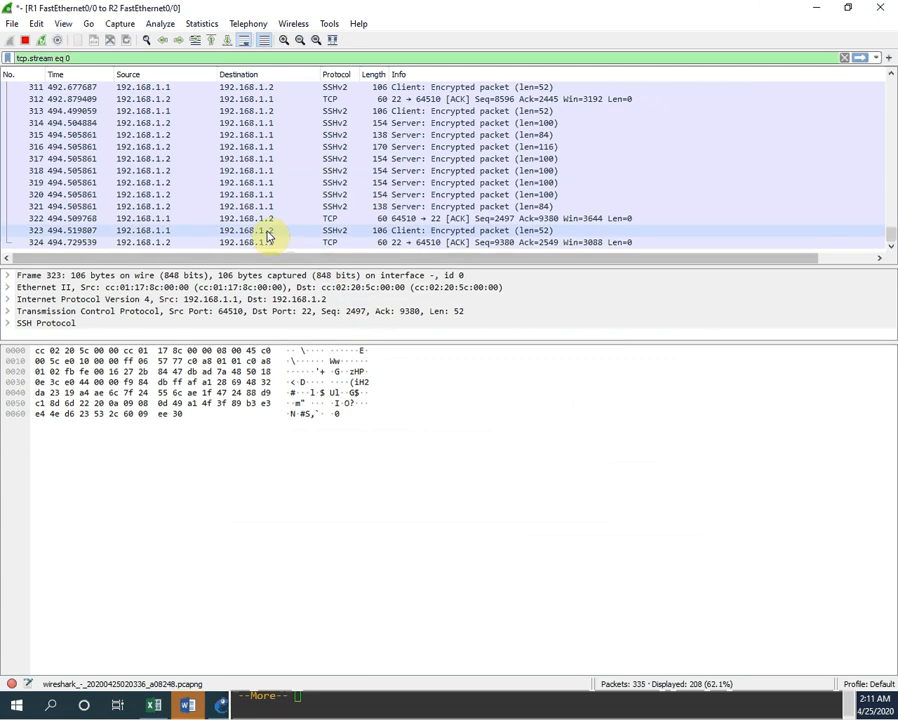
{"action": "right_click", "coordinate": [342, 233]}
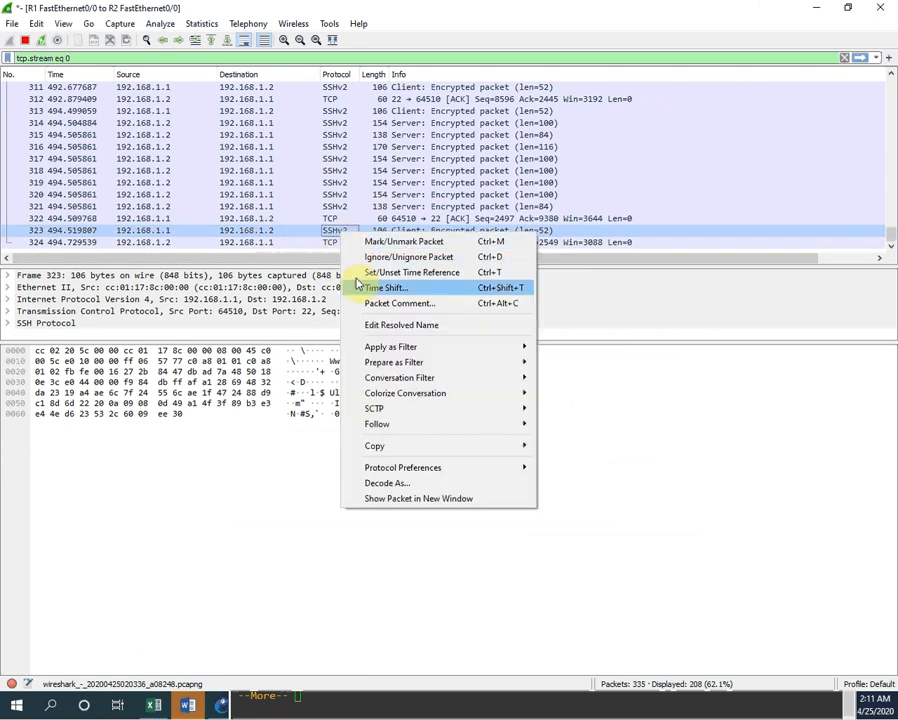
{"action": "mouse_move", "coordinate": [406, 426]}
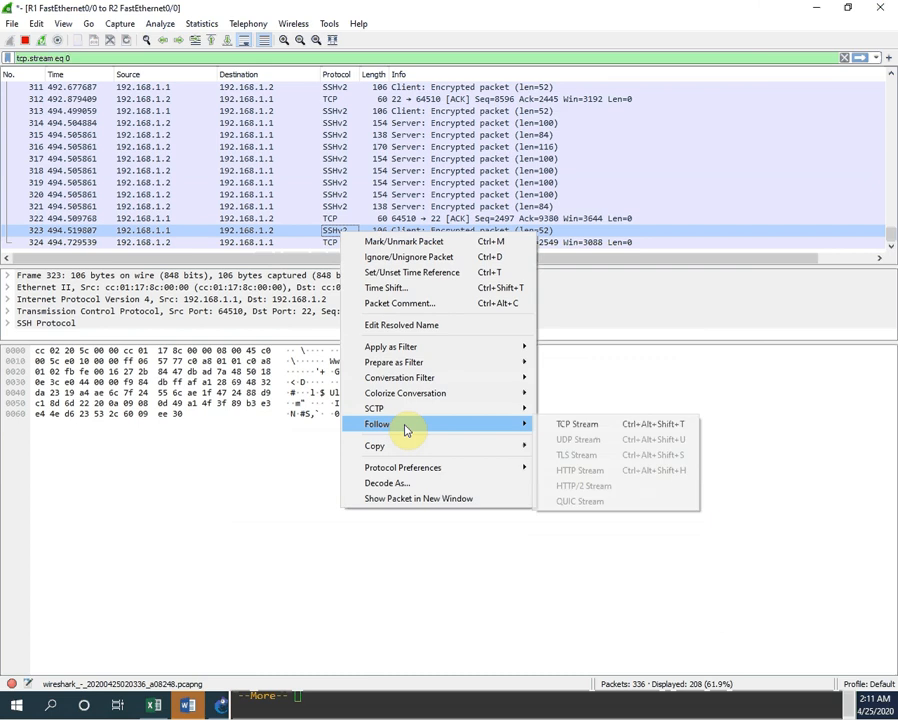
{"action": "left_click", "coordinate": [576, 424]}
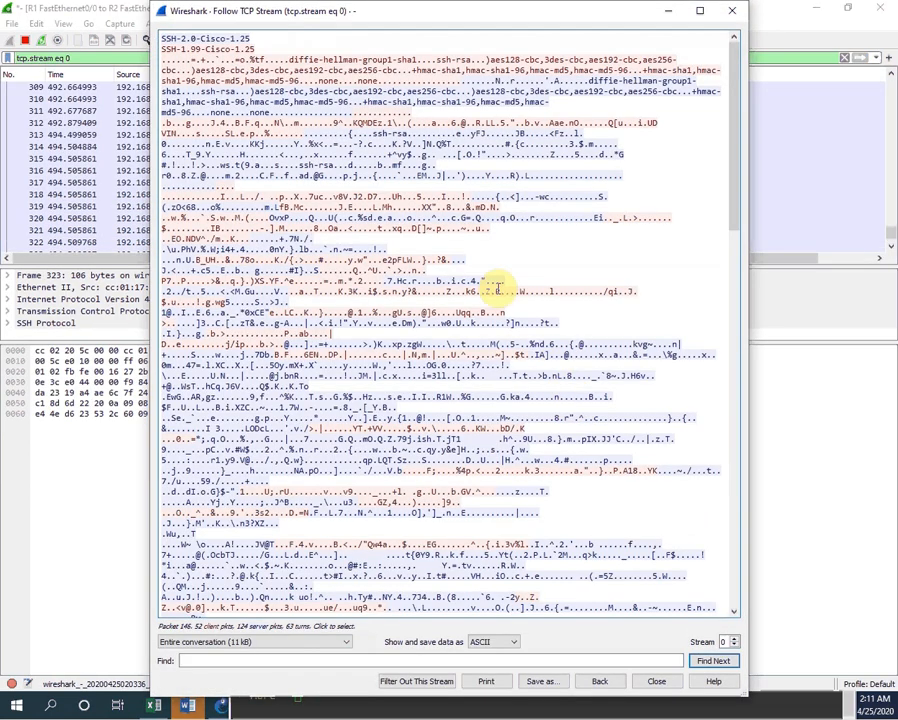
{"action": "scroll", "coordinate": [440, 192], "scroll_direction": "down", "scroll_amount": 5}
{"action": "scroll", "coordinate": [443, 193], "scroll_direction": "down", "scroll_amount": 15}
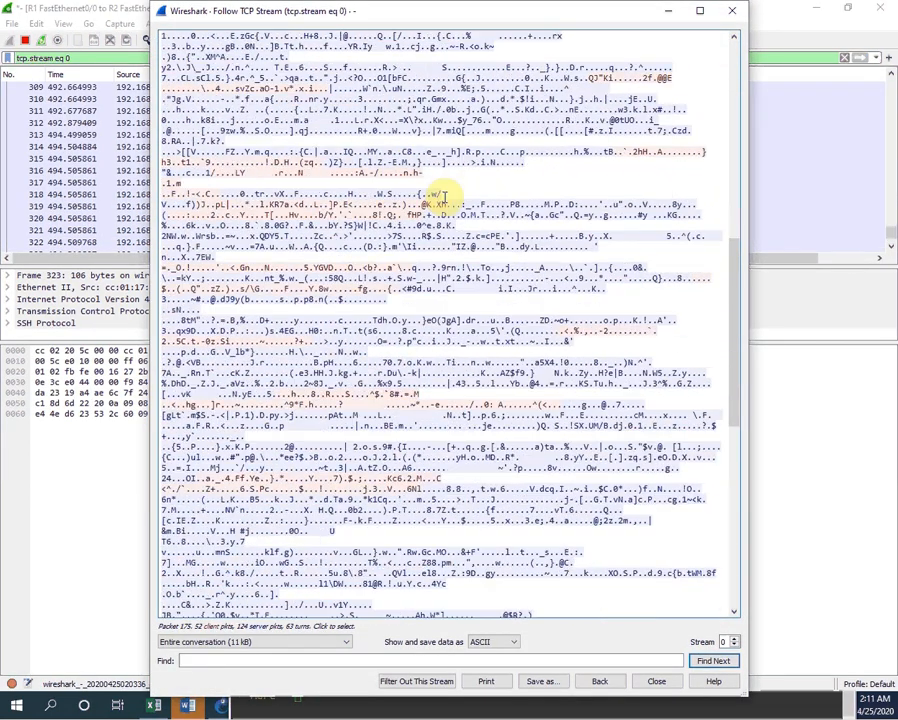
{"action": "scroll", "coordinate": [445, 195], "scroll_direction": "down", "scroll_amount": 6}
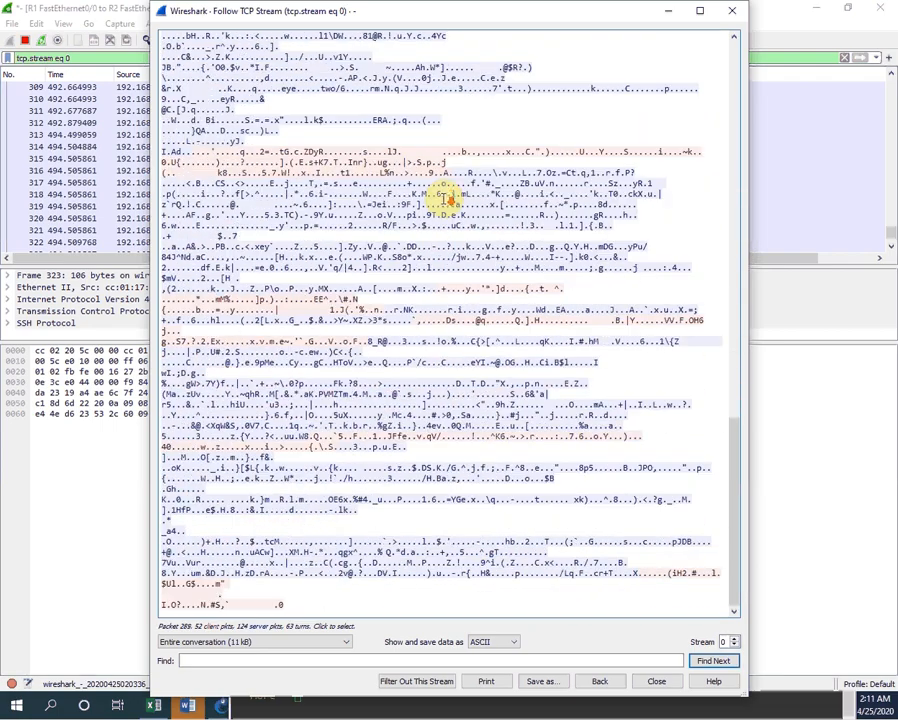
{"action": "scroll", "coordinate": [447, 198], "scroll_direction": "up", "scroll_amount": 20}
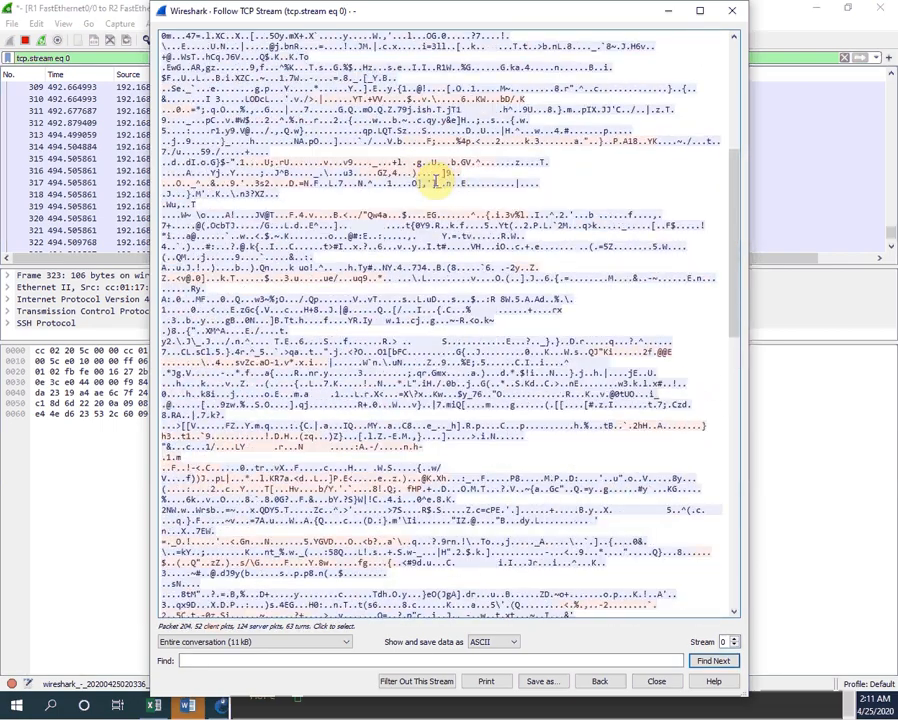
{"action": "scroll", "coordinate": [435, 183], "scroll_direction": "up", "scroll_amount": 10}
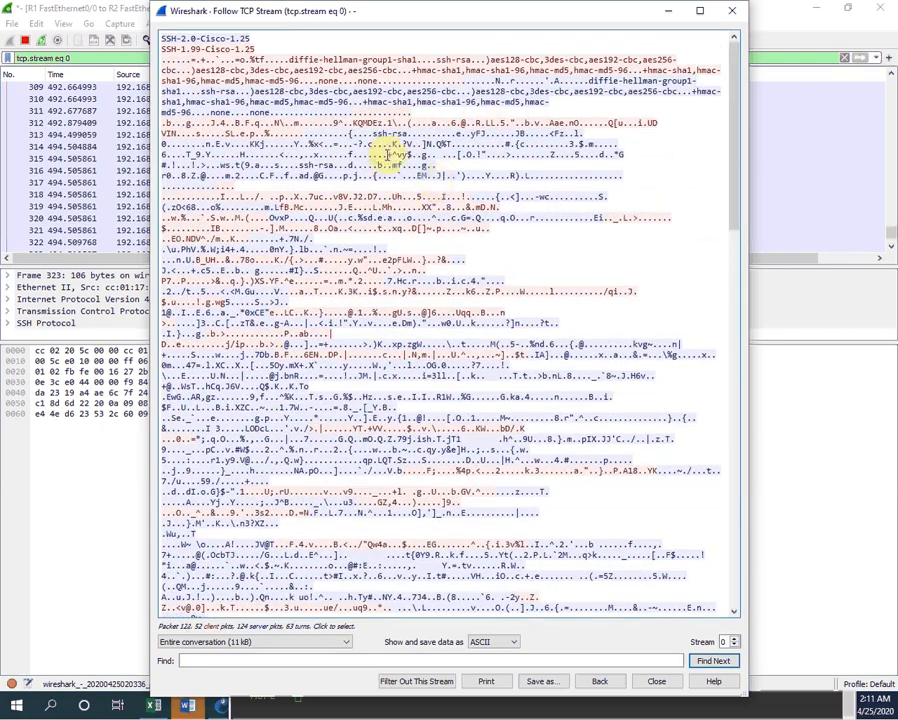
{"action": "scroll", "coordinate": [388, 153], "scroll_direction": "down", "scroll_amount": 17}
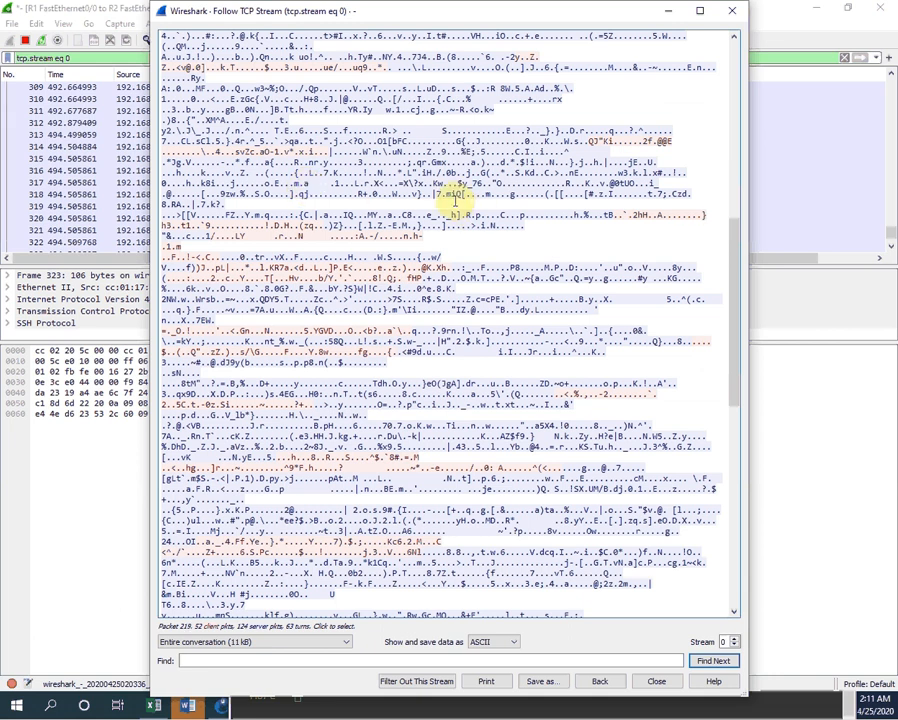
{"action": "scroll", "coordinate": [438, 180], "scroll_direction": "down", "scroll_amount": 3}
{"action": "scroll", "coordinate": [440, 178], "scroll_direction": "down", "scroll_amount": 17}
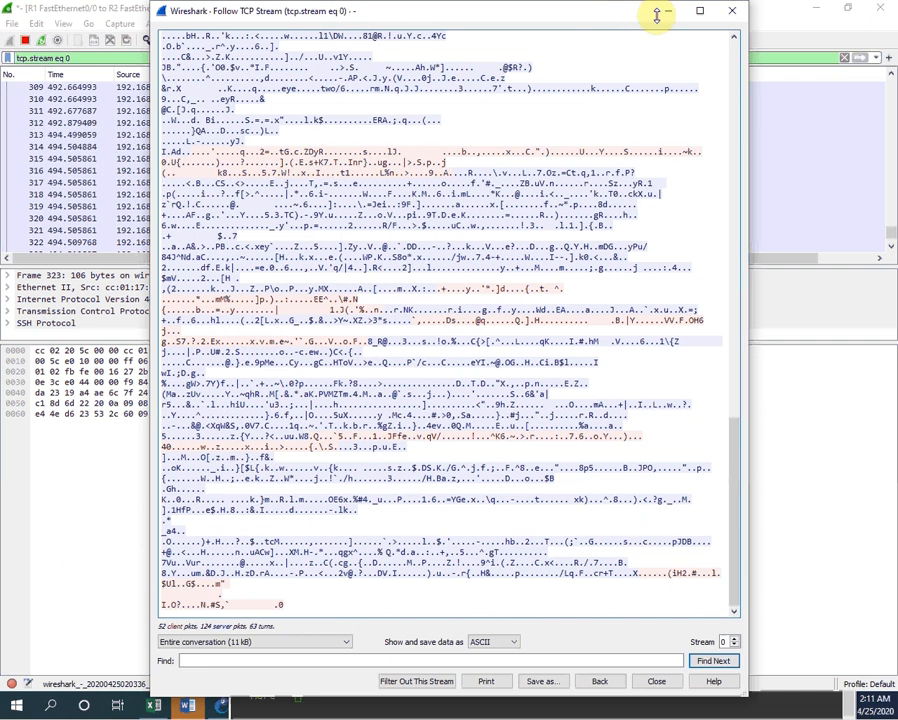
Step: Close Wireshark's stream window and return to R1's session in Solar-PuTTY
{"action": "left_click", "coordinate": [731, 11]}
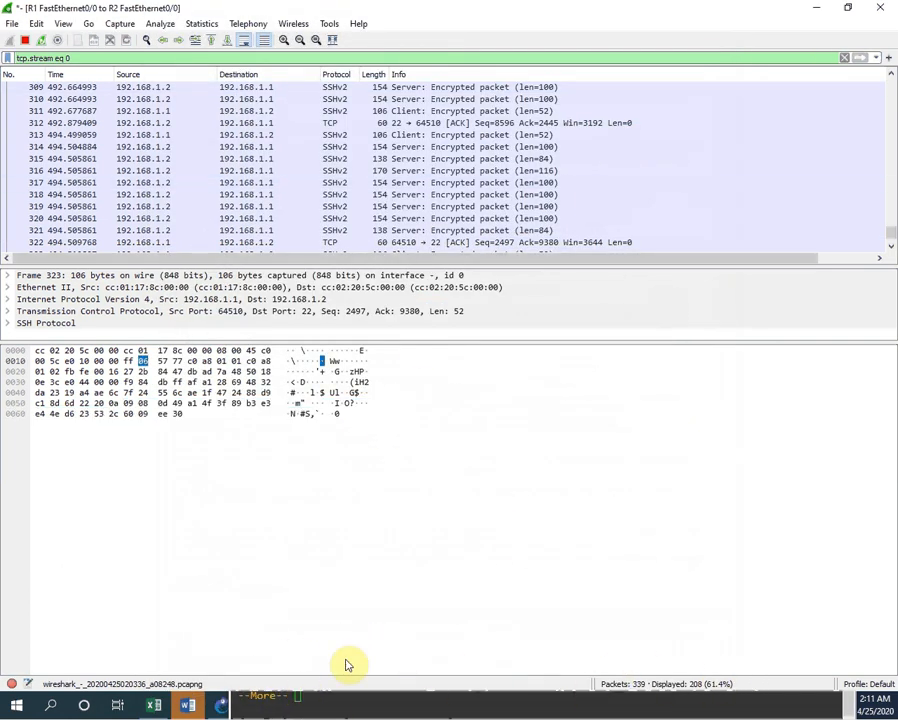
{"action": "left_click", "coordinate": [222, 707]}
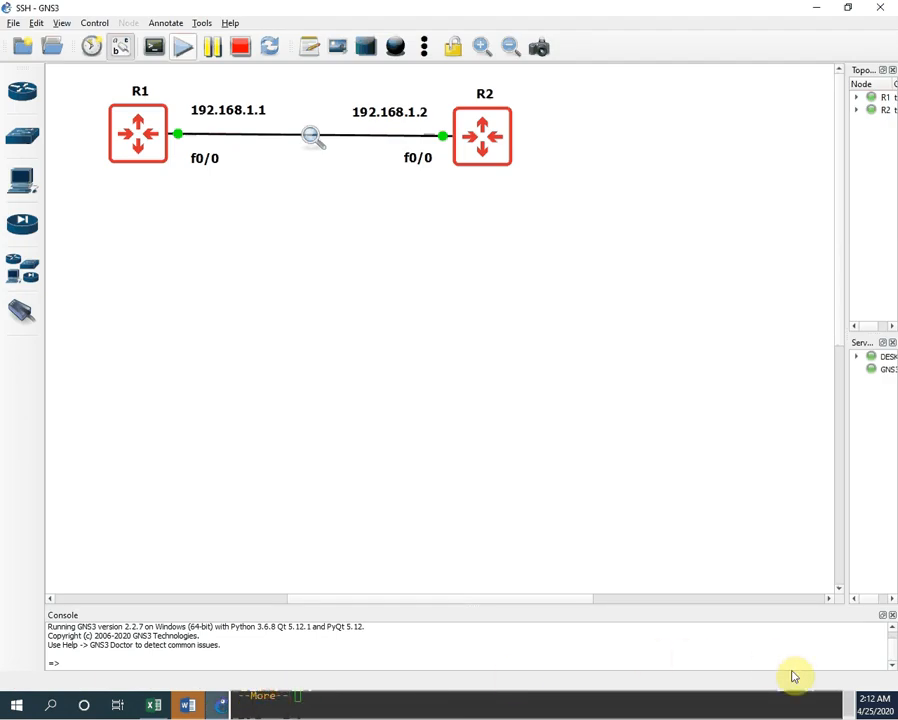
{"action": "left_click", "coordinate": [857, 704]}
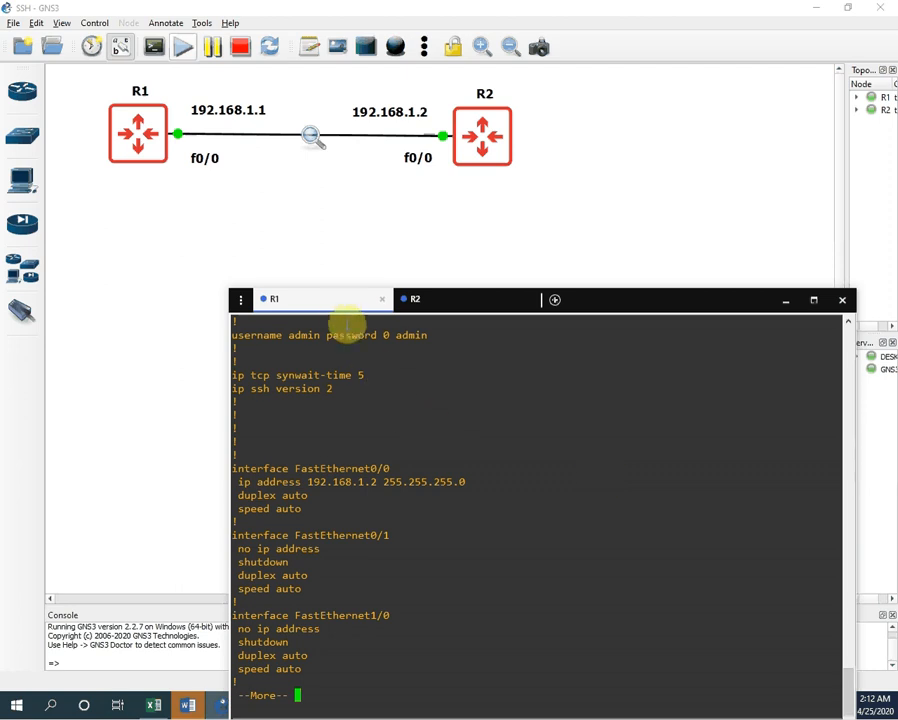
{"action": "left_click", "coordinate": [456, 302]}
{"action": "left_click", "coordinate": [318, 300]}
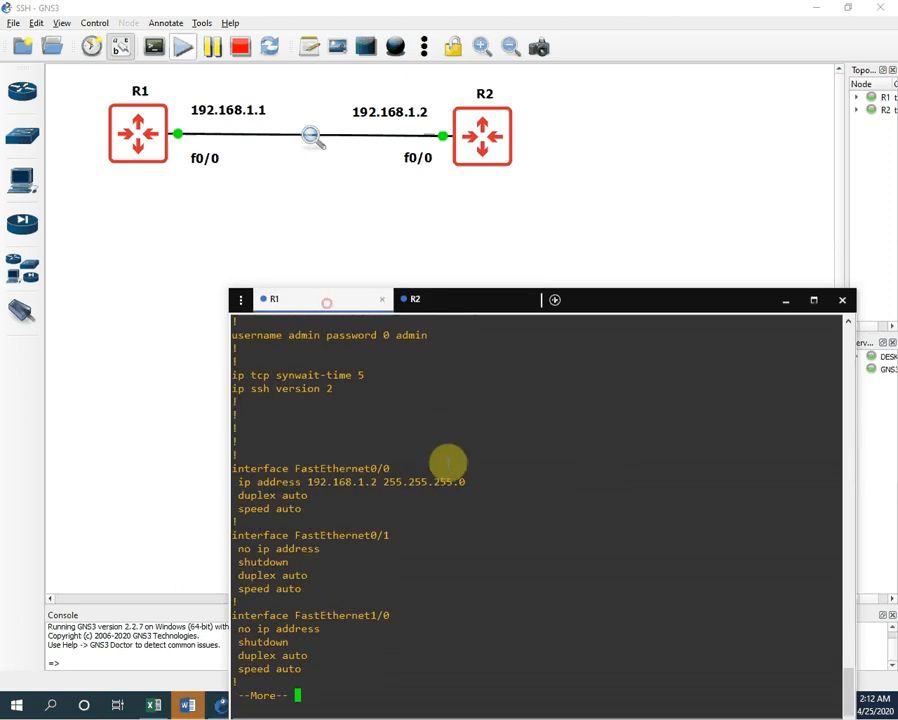
Step: Page further through R2's running config, moving the terminal window higher on screen
{"action": "key", "text": "Return"}
{"action": "key", "text": "Return"}
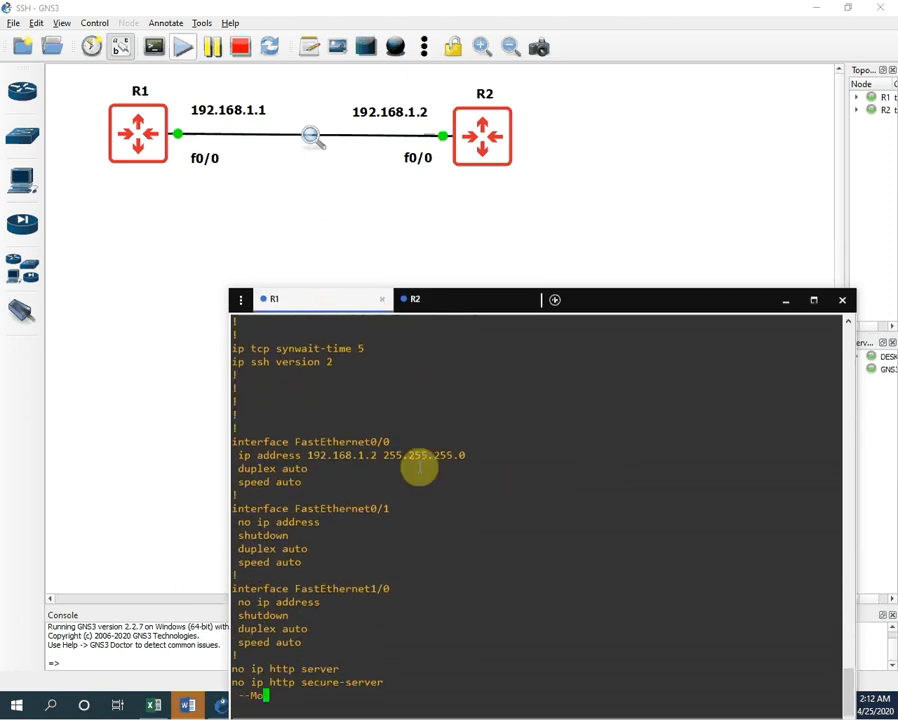
{"action": "left_click", "coordinate": [620, 299]}
{"action": "key", "text": "Return"}
{"action": "key", "text": "Return"}
{"action": "key", "text": "Return"}
{"action": "left_click_drag", "start_coordinate": [617, 300], "coordinate": [611, 186]}
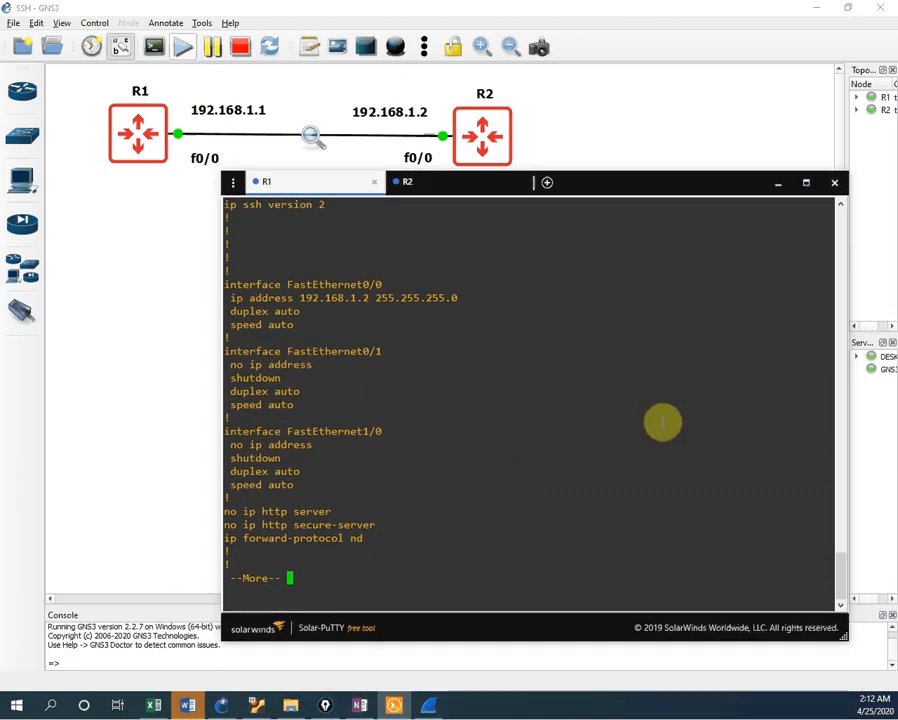
{"action": "key", "text": "Return"}
{"action": "key", "text": "Return"}
{"action": "key", "text": "Return"}
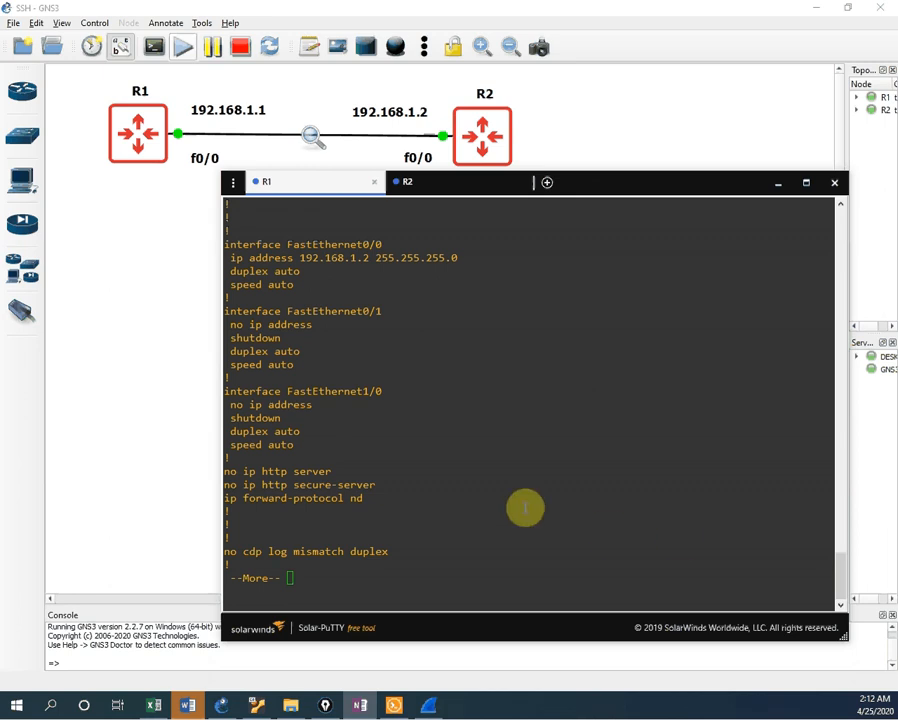
{"action": "left_click", "coordinate": [499, 575]}
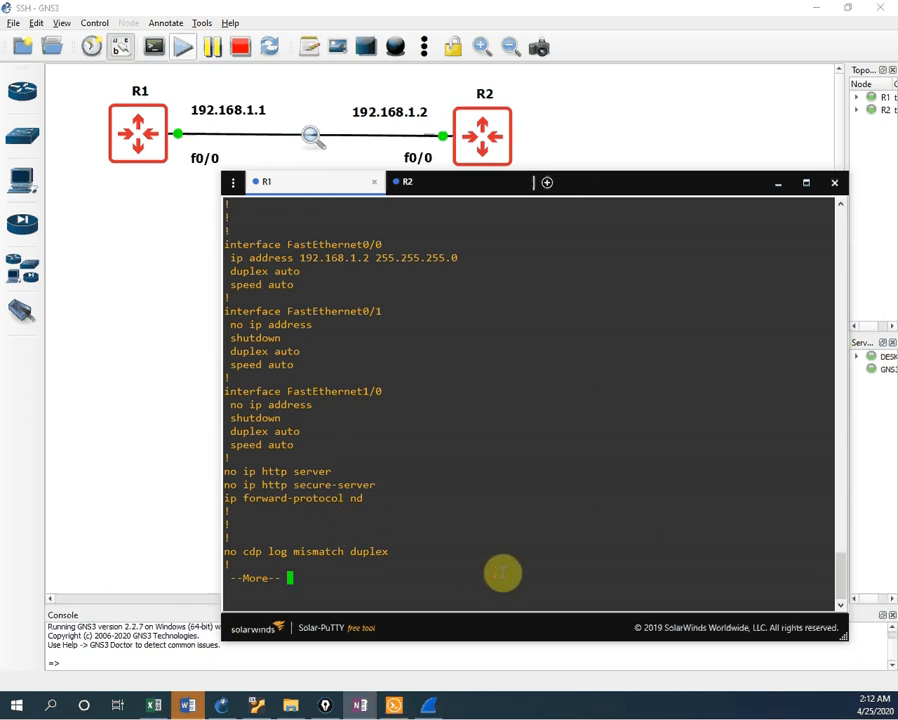
{"action": "key", "text": "Return"}
{"action": "key", "text": "Return"}
{"action": "key", "text": "Return"}
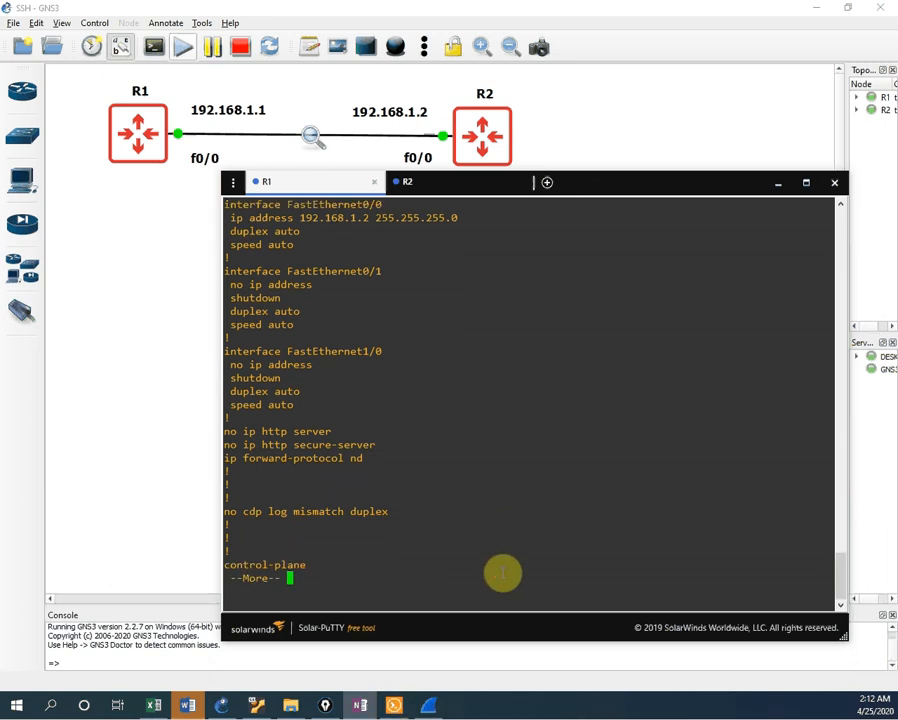
{"action": "key", "text": "Return"}
{"action": "key", "text": "Return"}
{"action": "key", "text": "Return"}
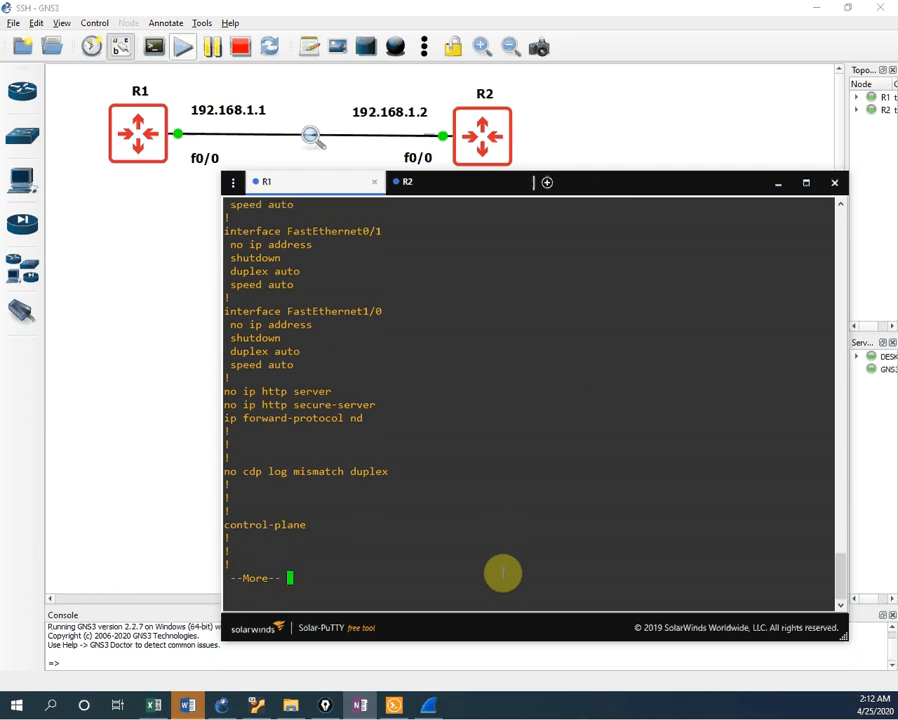
Step: Page through the line con and vty sections to the end, then exit the SSH session
{"action": "key", "text": "Return"}
{"action": "key", "text": "Return"}
{"action": "key", "text": "Return"}
{"action": "key", "text": "Return"}
{"action": "key", "text": "Return"}
{"action": "key", "text": "Return"}
{"action": "key", "text": "Return"}
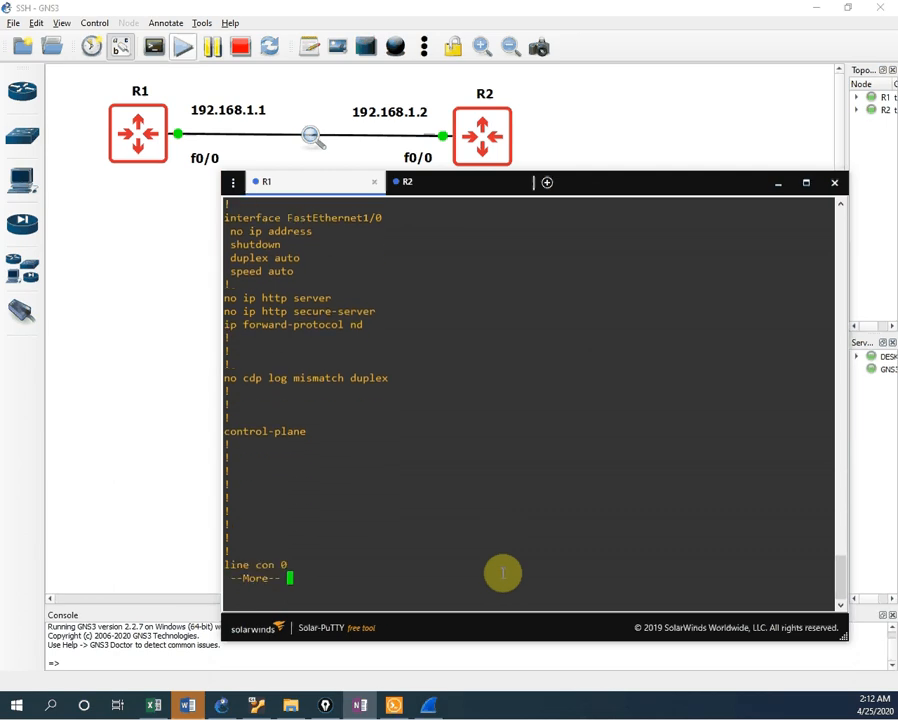
{"action": "key", "text": "Return"}
{"action": "key", "text": "Return"}
{"action": "key", "text": "Return"}
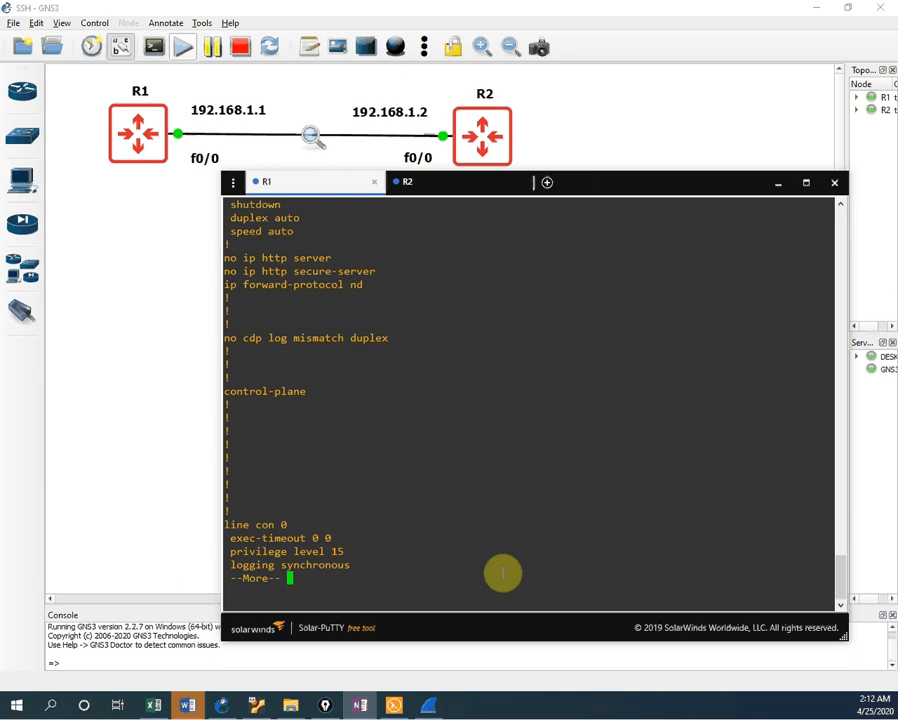
{"action": "key", "text": "Return"}
{"action": "key", "text": "Return"}
{"action": "key", "text": "Return"}
{"action": "key", "text": "Return"}
{"action": "key", "text": "Return"}
{"action": "key", "text": "Return"}
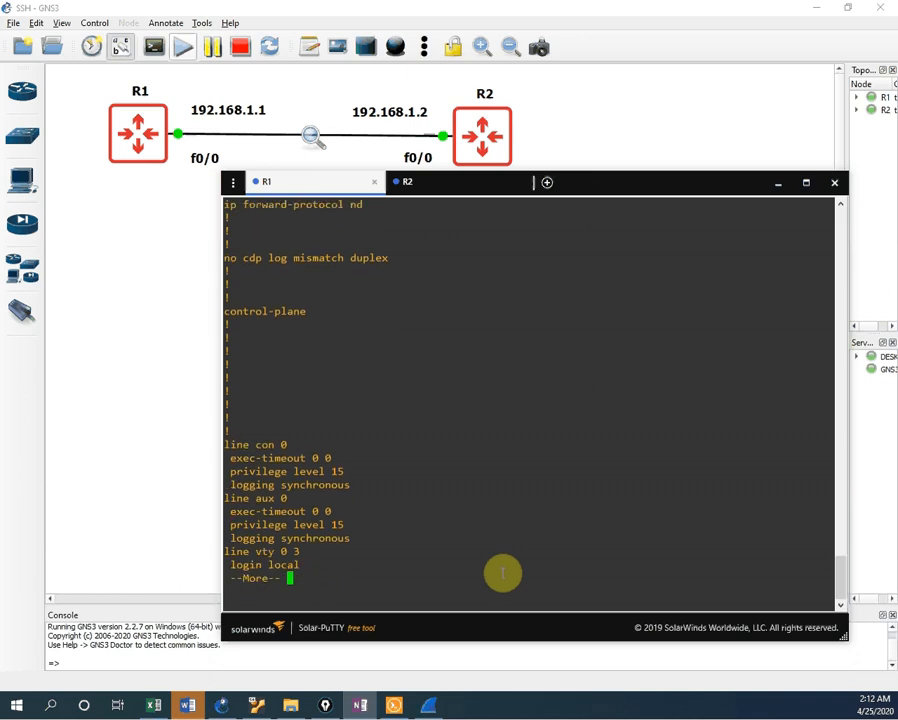
{"action": "key", "text": "Return"}
{"action": "key", "text": "Return"}
{"action": "key", "text": "Return"}
{"action": "key", "text": "Return"}
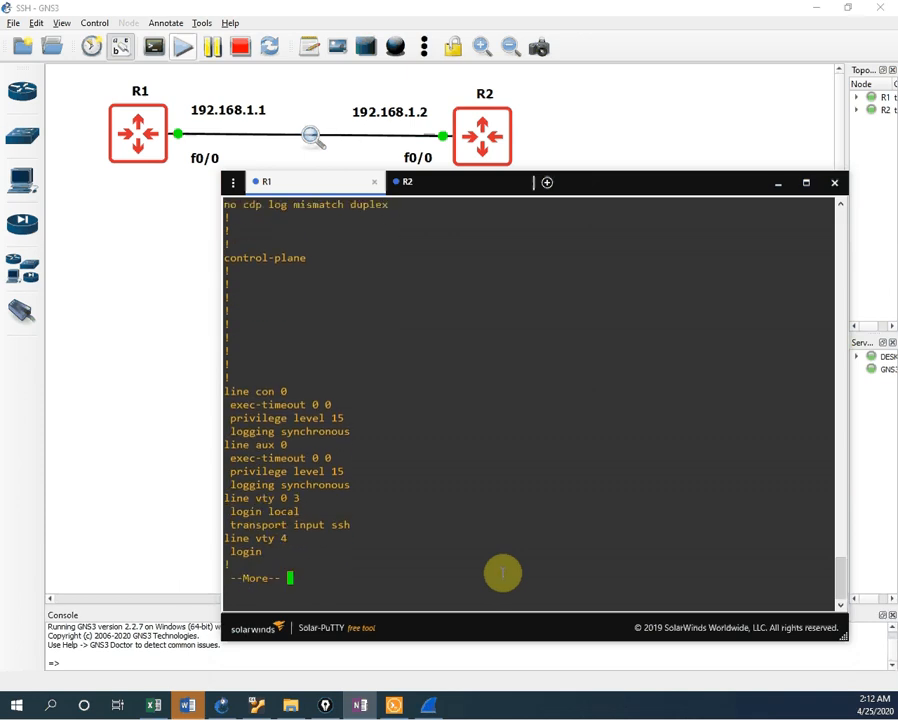
{"action": "key", "text": "Return"}
{"action": "key", "text": "Return"}
{"action": "key", "text": "Return"}
{"action": "key", "text": "Return"}
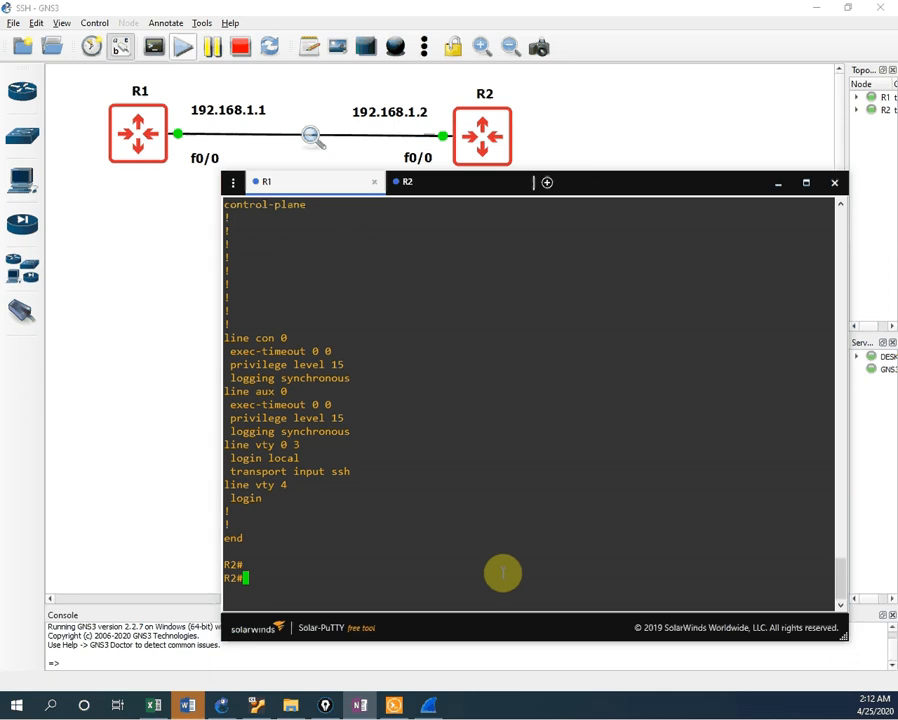
{"action": "key", "text": "Return"}
{"action": "key", "text": "Return"}
{"action": "key", "text": "Return"}
{"action": "key", "text": "Return"}
{"action": "key", "text": "Return"}
{"action": "key", "text": "Return"}
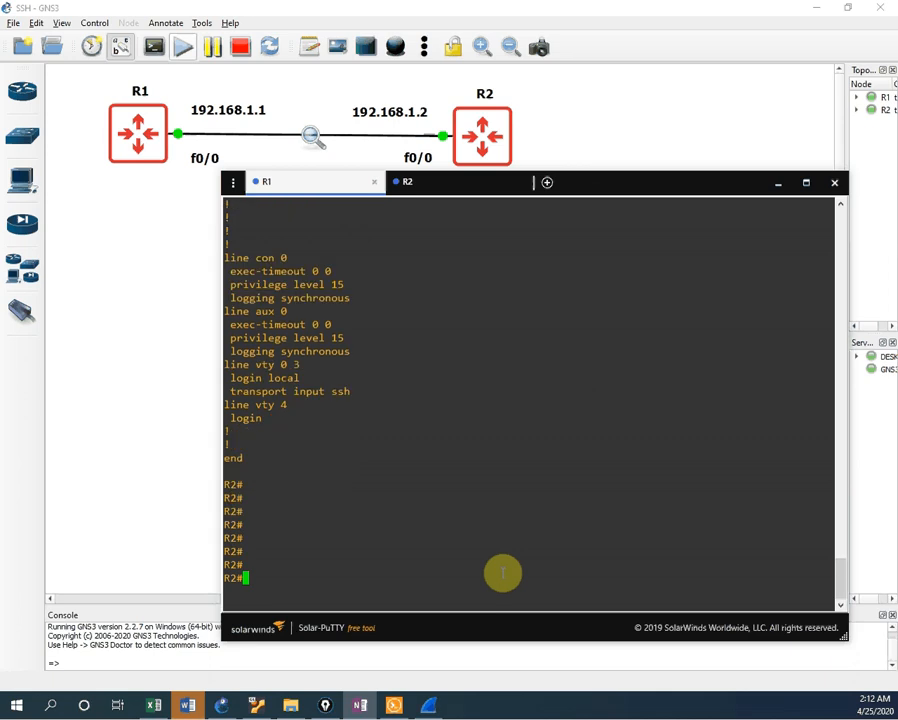
{"action": "type", "text": "exit"}
{"action": "key", "text": "Return"}
{"action": "key", "text": "Return"}
{"action": "key", "text": "Return"}
{"action": "key", "text": "Return"}
{"action": "key", "text": "Return"}
{"action": "key", "text": "Return"}
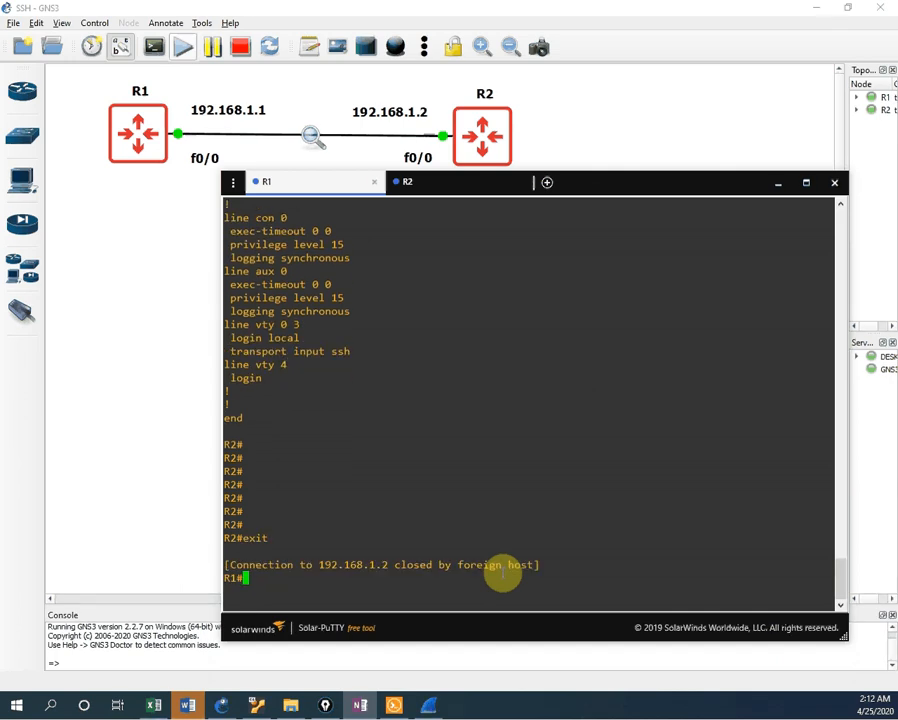
Step: On R1, enter global configuration mode and select line vty 0 4
{"action": "key", "text": "Return"}
{"action": "key", "text": "Return"}
{"action": "key", "text": "Return"}
{"action": "key", "text": "Return"}
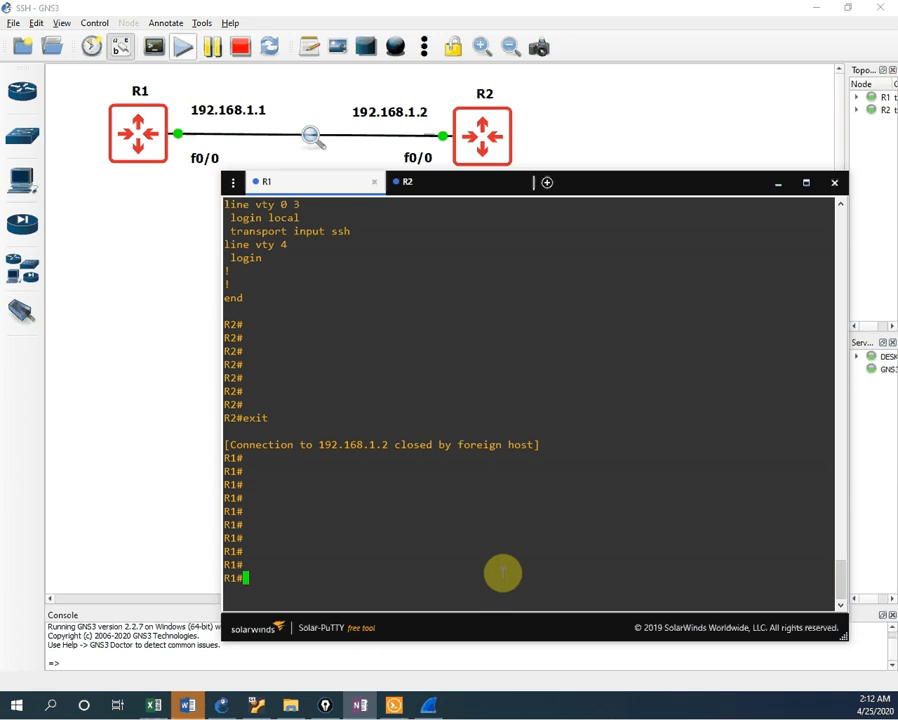
{"action": "type", "text": "cofnig t"}
{"action": "key", "text": "BackSpace"}
{"action": "key", "text": "BackSpace"}
{"action": "key", "text": "BackSpace"}
{"action": "key", "text": "BackSpace"}
{"action": "key", "text": "BackSpace"}
{"action": "key", "text": "BackSpace"}
{"action": "type", "text": "nfig t"}
{"action": "key", "text": "Return"}
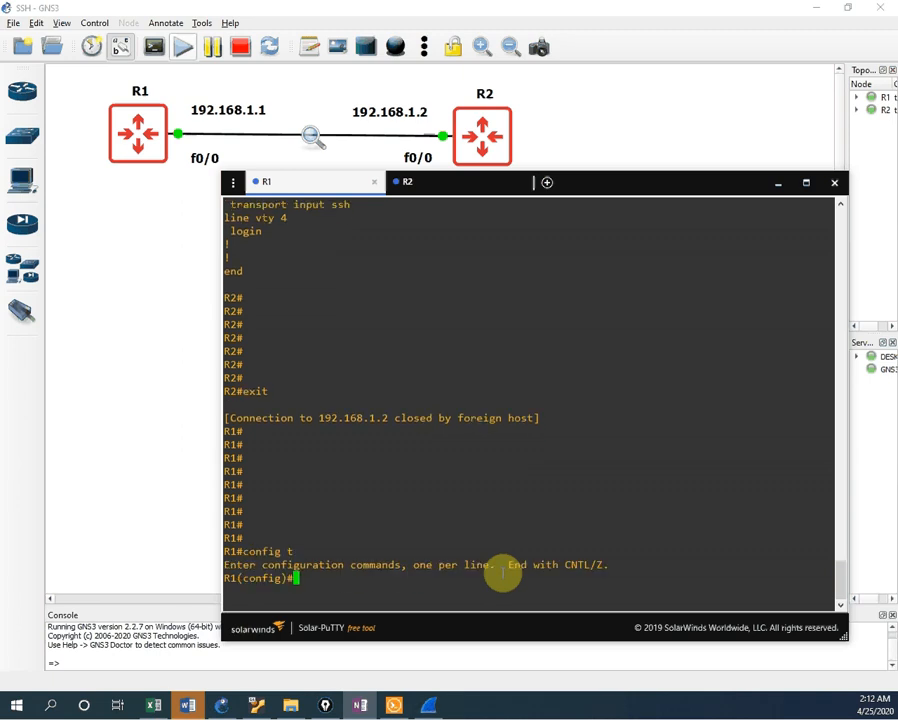
{"action": "type", "text": "line vty 0 4"}
{"action": "key", "text": "Return"}
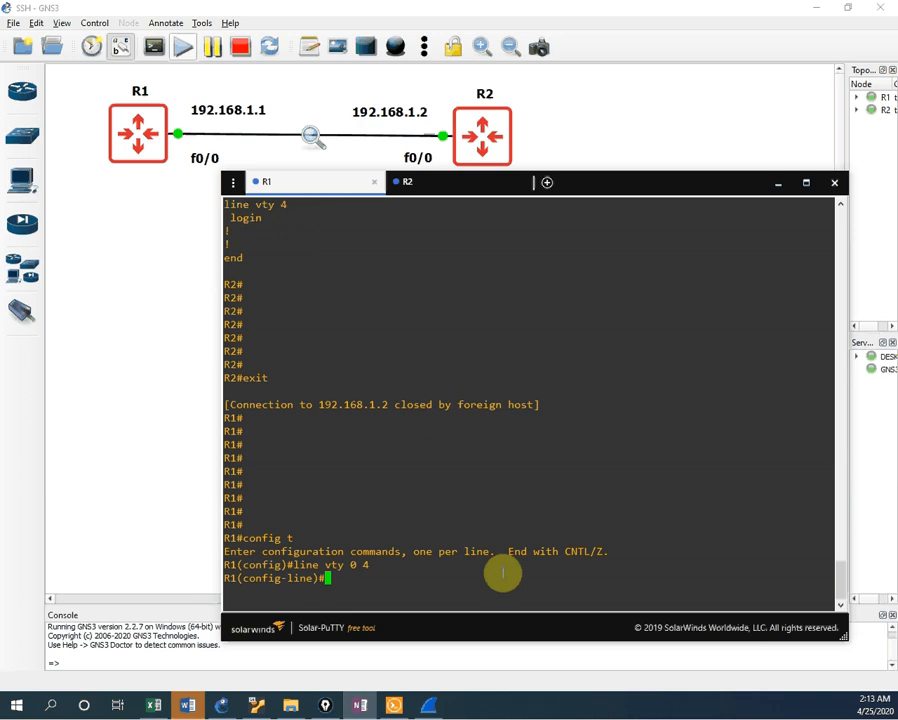
Step: Give the vty lines a password and require login
{"action": "type", "text": "pass"}
{"action": "type", "text": "wrod"}
{"action": "key", "text": "BackSpace"}
{"action": "key", "text": "BackSpace"}
{"action": "key", "text": "BackSpace"}
{"action": "key", "text": "BackSpace"}
{"action": "key", "text": "BackSpace"}
{"action": "key", "text": "BackSpace"}
{"action": "key", "text": "BackSpace"}
{"action": "key", "text": "BackSpace"}
{"action": "type", "text": "assword 12345"}
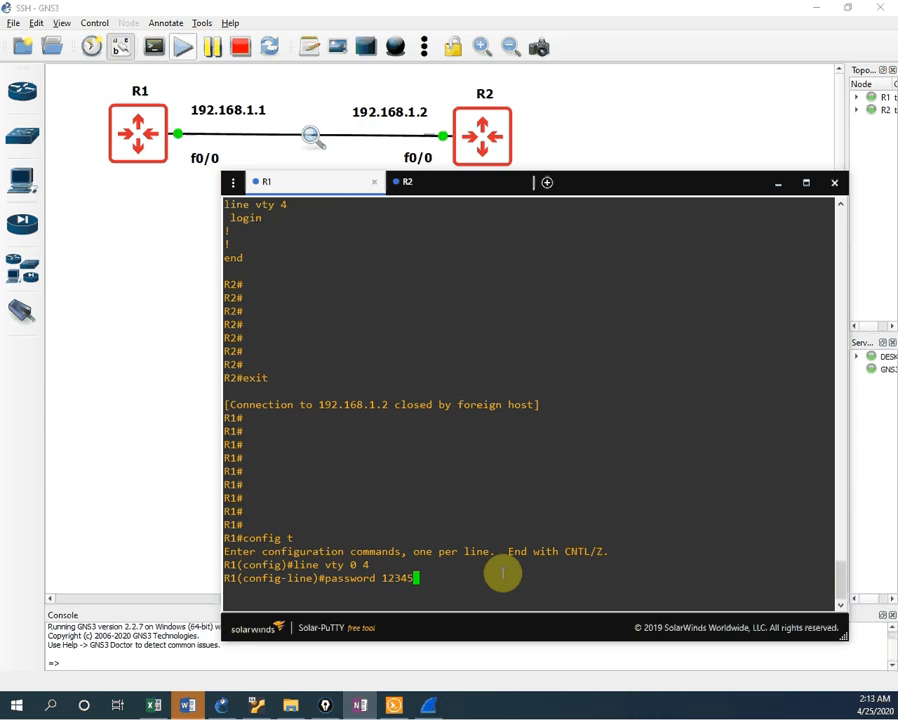
{"action": "key", "text": "Return"}
{"action": "type", "text": "login"}
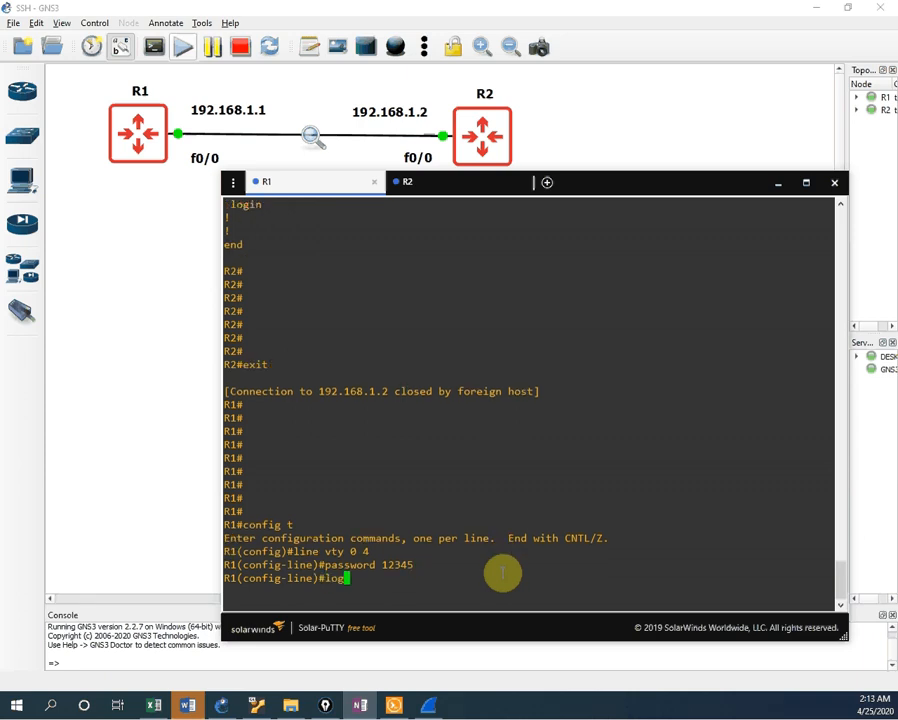
{"action": "key", "text": "Return"}
{"action": "key", "text": "Return"}
{"action": "key", "text": "Return"}
{"action": "key", "text": "Return"}
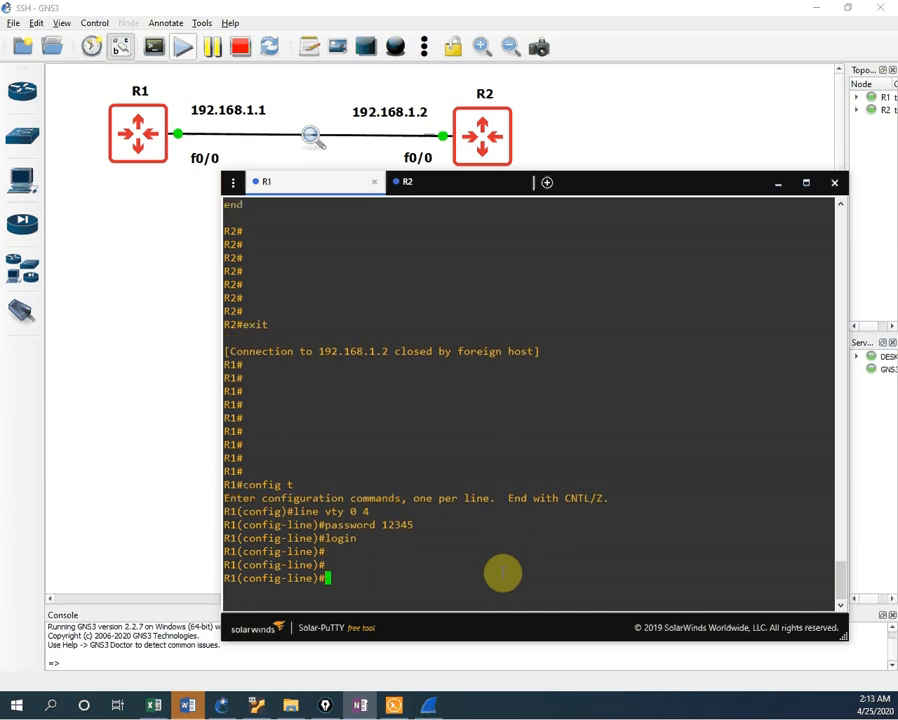
Step: Exit configuration mode and save R1's running configuration
{"action": "key", "text": "ctrl+z"}
{"action": "key", "text": "Return"}
{"action": "key", "text": "Return"}
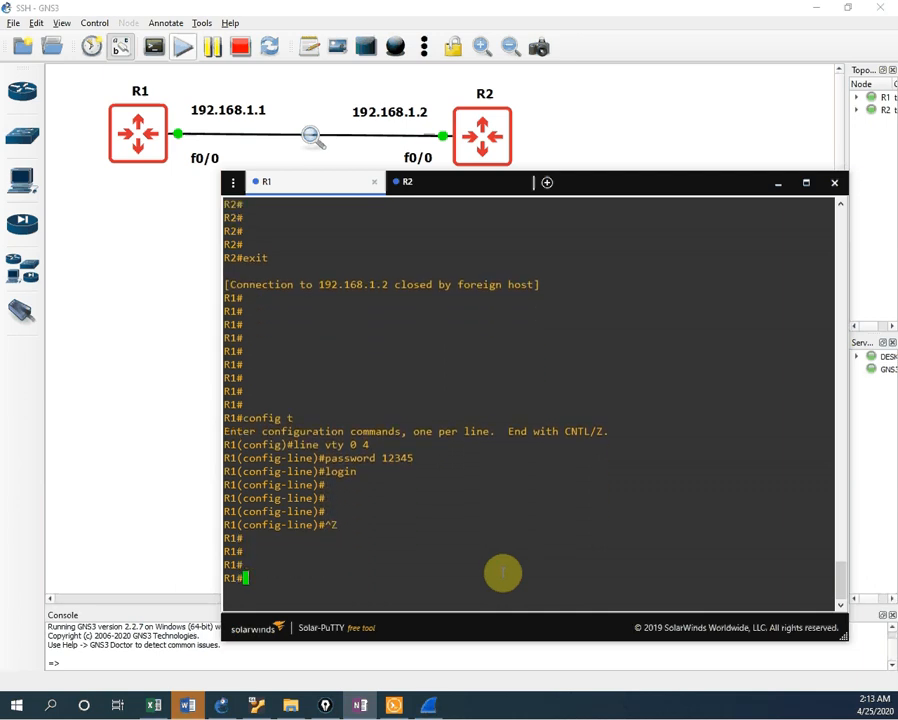
{"action": "key", "text": "Return"}
{"action": "type", "text": "wr"}
{"action": "key", "text": "Return"}
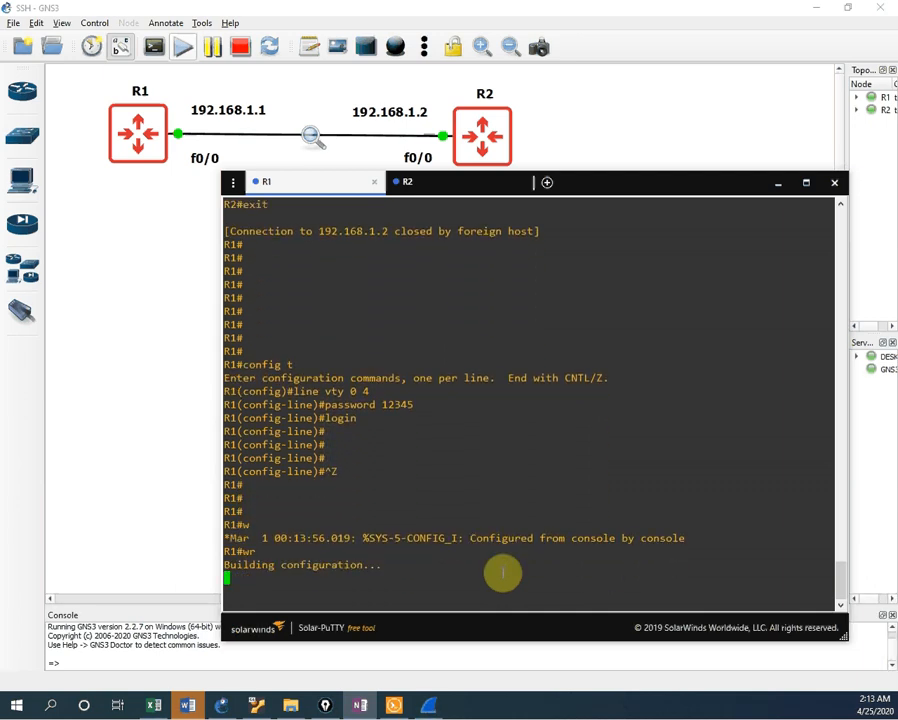
{"action": "left_click", "coordinate": [455, 184]}
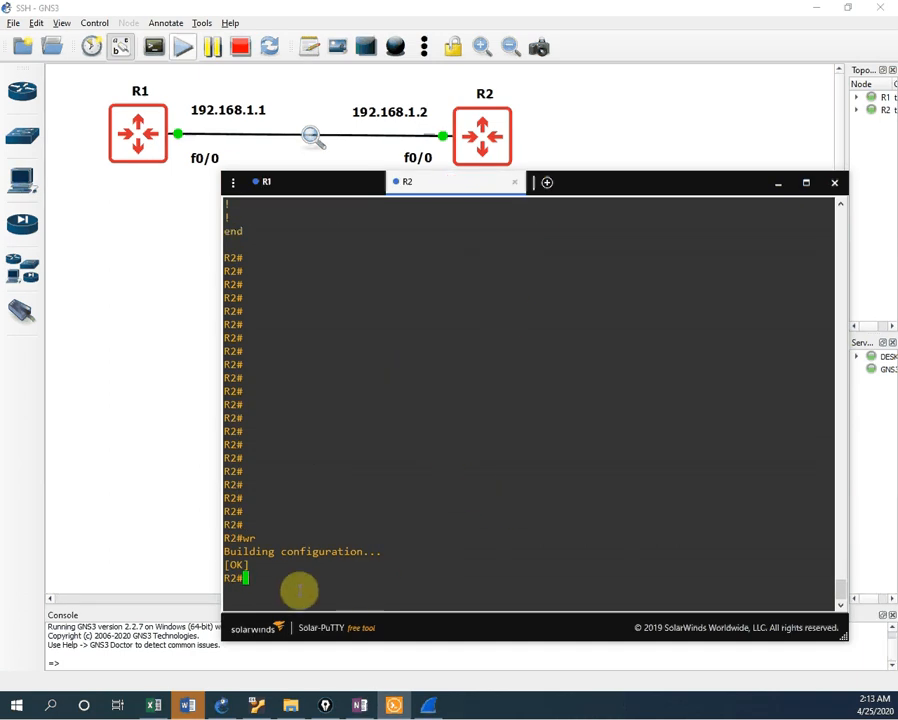
Step: From R2, telnet to 192.168.1.1 and log in with the vty password
{"action": "left_click", "coordinate": [291, 194]}
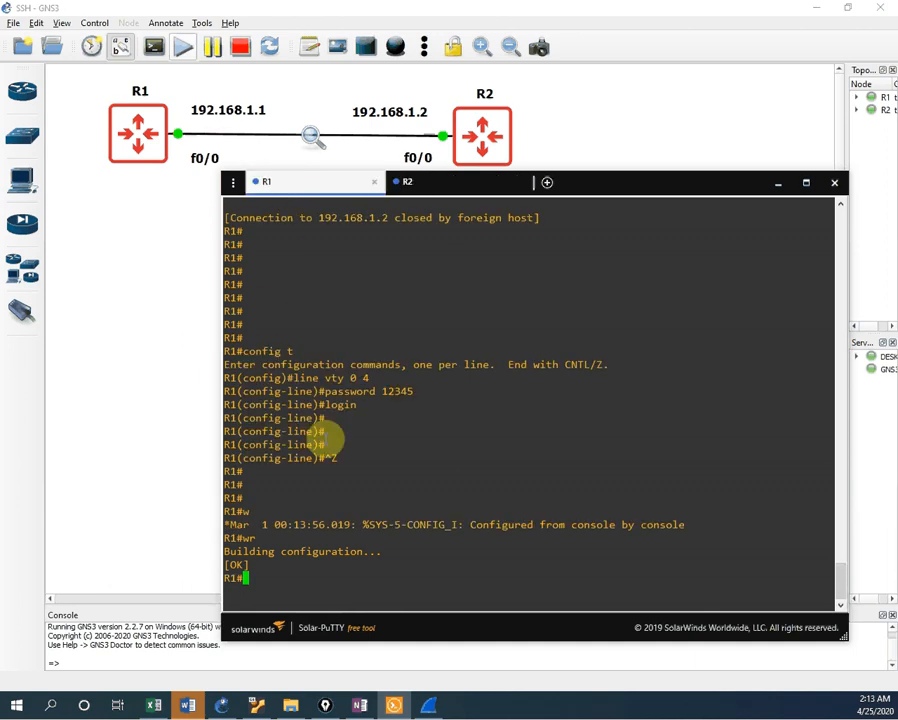
{"action": "left_click", "coordinate": [448, 181]}
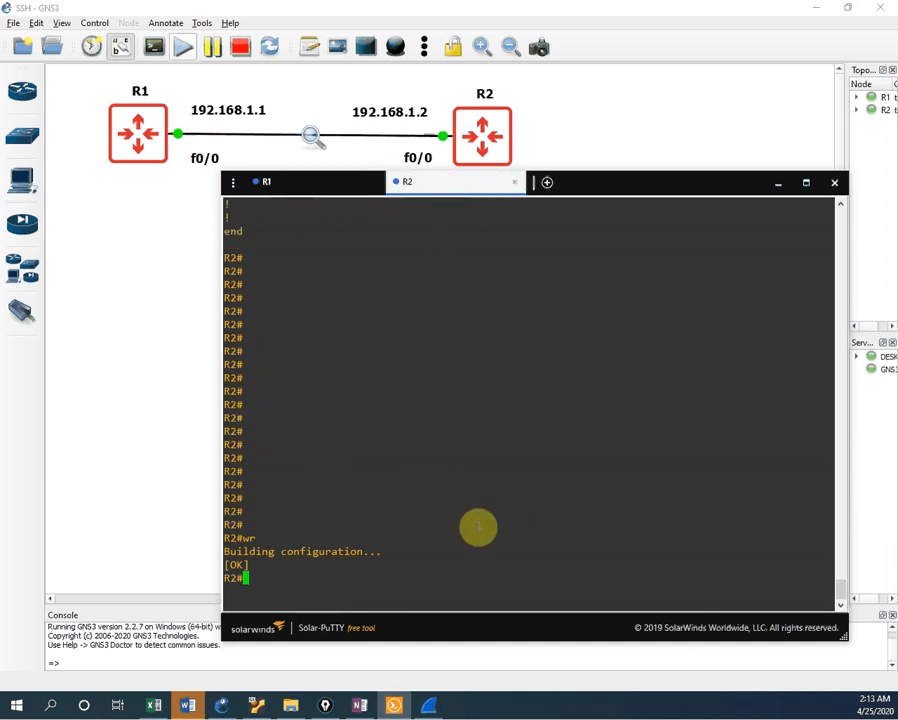
{"action": "type", "text": "telnet 192.168"}
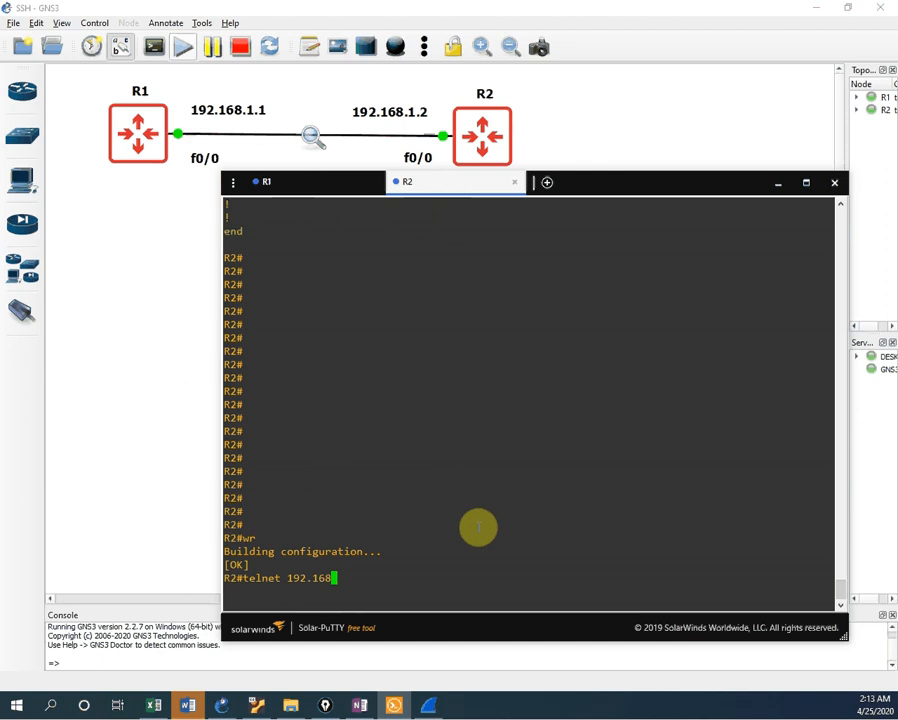
{"action": "type", "text": ".1.1"}
{"action": "key", "text": "Return"}
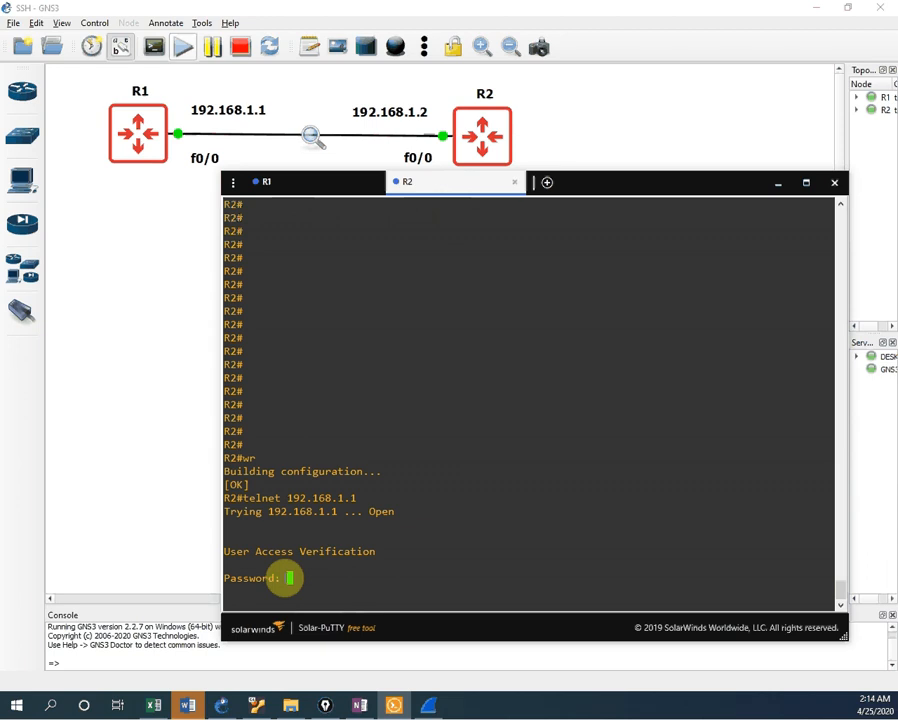
{"action": "key", "text": "Return"}
{"action": "key", "text": "Return"}
{"action": "key", "text": "Return"}
{"action": "key", "text": "Return"}
{"action": "key", "text": "Return"}
{"action": "key", "text": "Return"}
{"action": "key", "text": "Return"}
{"action": "key", "text": "Return"}
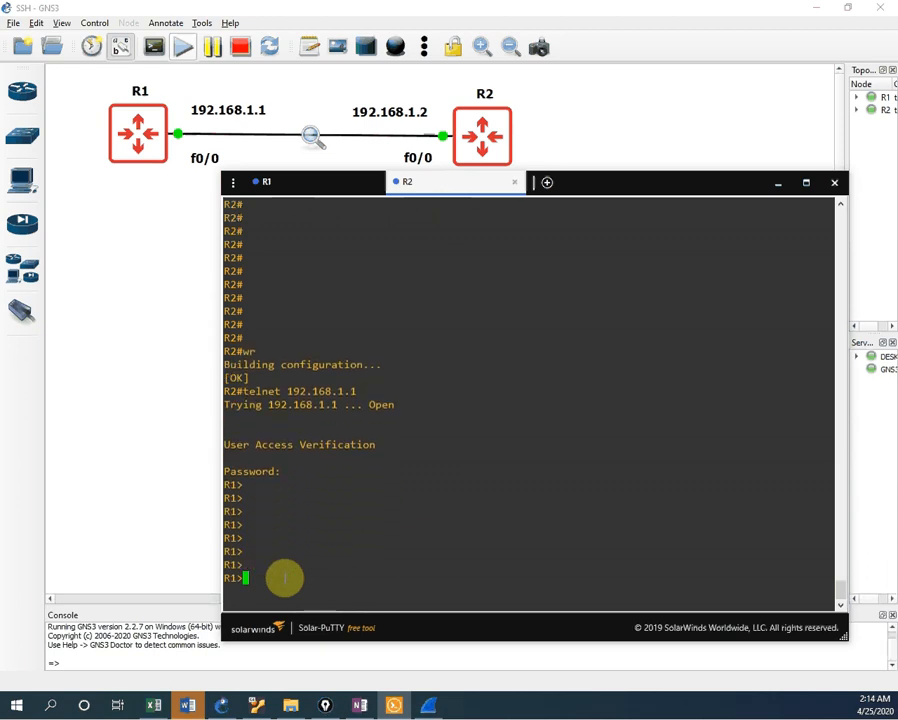
Step: Enter privileged mode on R1 with the enable password and run sh run
{"action": "type", "text": "en"}
{"action": "key", "text": "Return"}
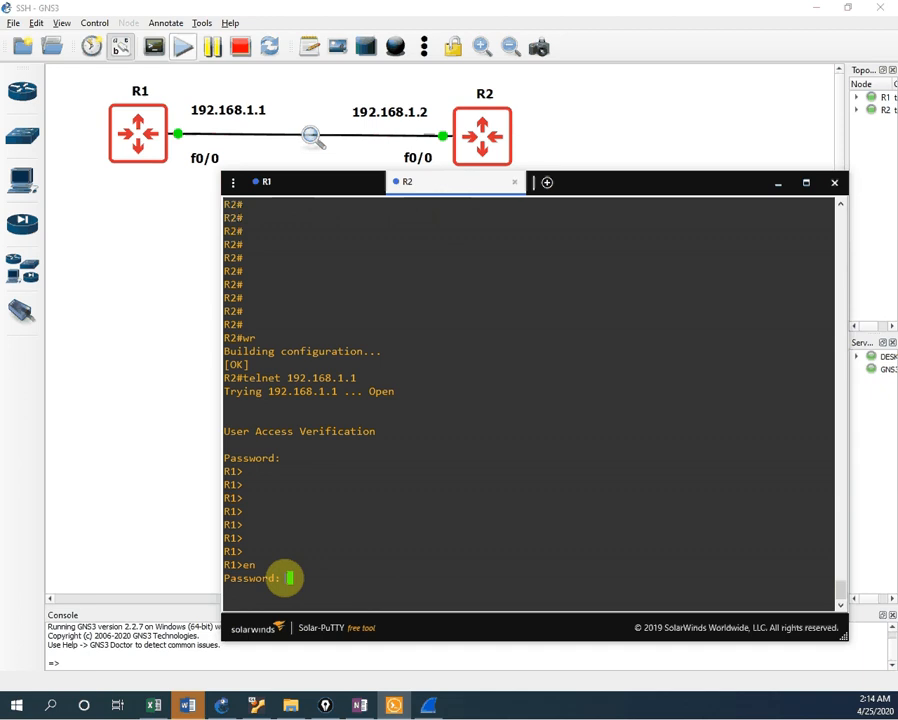
{"action": "key", "text": "Return"}
{"action": "key", "text": "Return"}
{"action": "key", "text": "Return"}
{"action": "key", "text": "Return"}
{"action": "key", "text": "Return"}
{"action": "key", "text": "Return"}
{"action": "key", "text": "Return"}
{"action": "key", "text": "Return"}
{"action": "key", "text": "Return"}
{"action": "key", "text": "Return"}
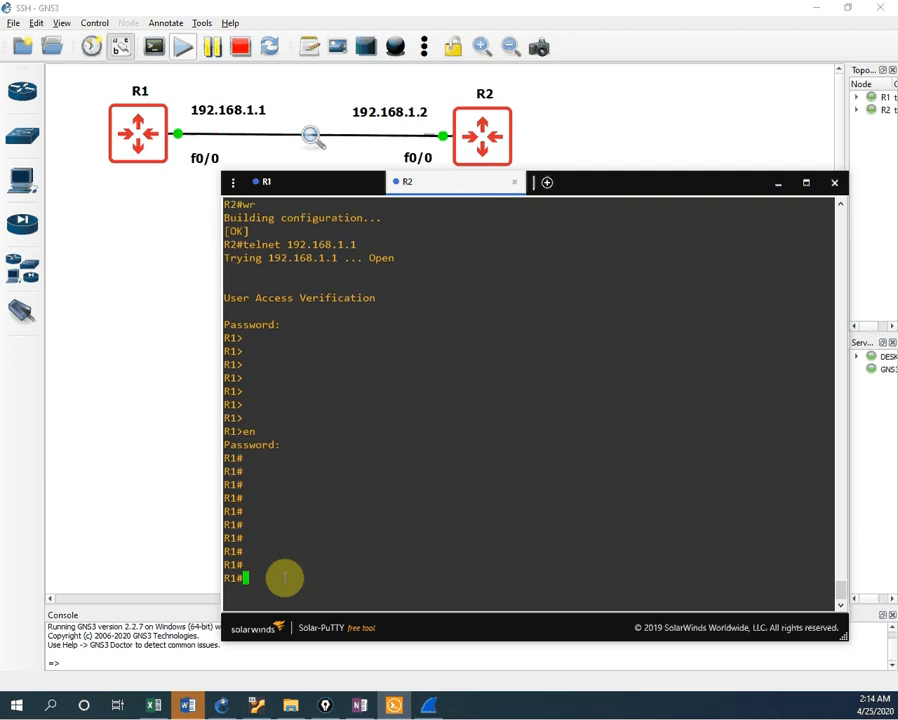
{"action": "type", "text": "sh run"}
{"action": "key", "text": "Return"}
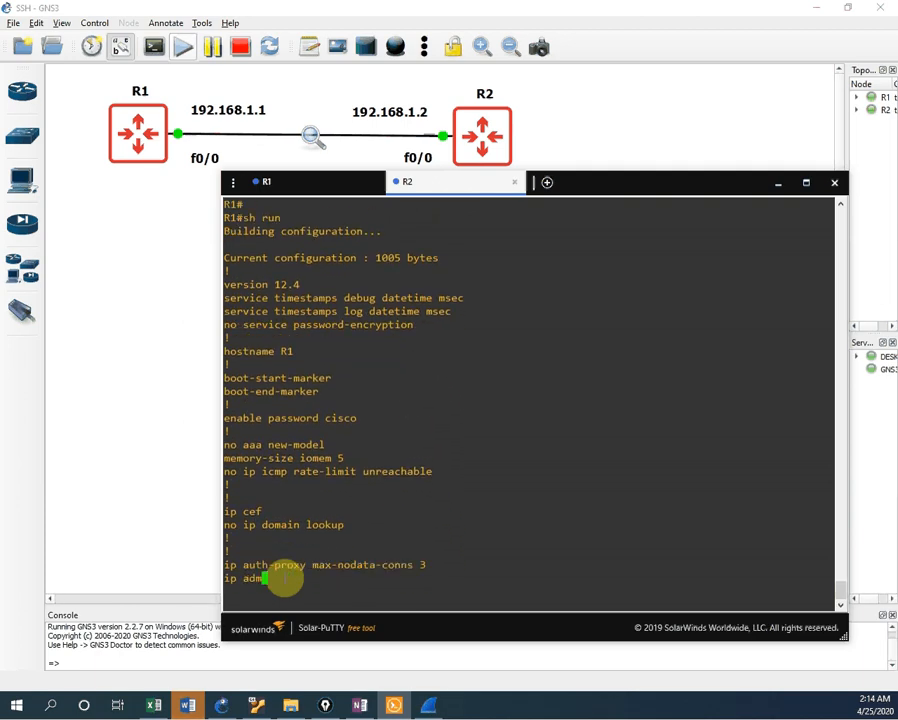
Step: Page to the end of R1's running config, then list its interfaces with sh ip int br
{"action": "key", "text": "Return"}
{"action": "key", "text": "Return"}
{"action": "key", "text": "Return"}
{"action": "key", "text": "Return"}
{"action": "key", "text": "Return"}
{"action": "key", "text": "Return"}
{"action": "key", "text": "Return"}
{"action": "key", "text": "Return"}
{"action": "key", "text": "Return"}
{"action": "key", "text": "Return"}
{"action": "key", "text": "Return"}
{"action": "key", "text": "Return"}
{"action": "key", "text": "Return"}
{"action": "key", "text": "Return"}
{"action": "key", "text": "Return"}
{"action": "key", "text": "Return"}
{"action": "key", "text": "Return"}
{"action": "key", "text": "Return"}
{"action": "key", "text": "Return"}
{"action": "key", "text": "Return"}
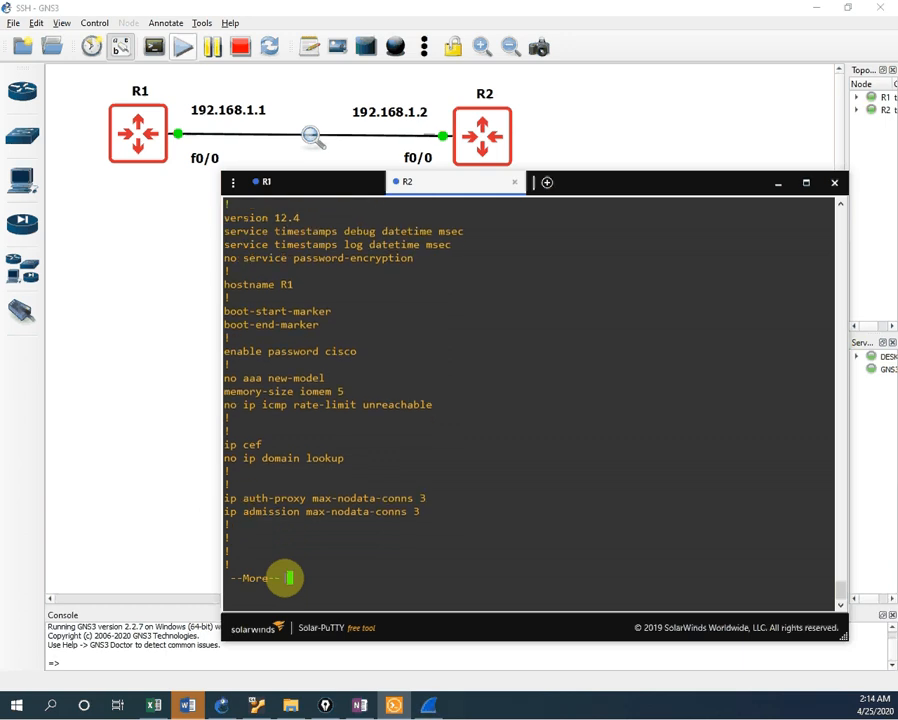
{"action": "key", "text": "Return"}
{"action": "key", "text": "Return"}
{"action": "key", "text": "Return"}
{"action": "key", "text": "Return"}
{"action": "key", "text": "Return"}
{"action": "key", "text": "Return"}
{"action": "key", "text": "Return"}
{"action": "key", "text": "Return"}
{"action": "key", "text": "Return"}
{"action": "key", "text": "Return"}
{"action": "key", "text": "Return"}
{"action": "key", "text": "Return"}
{"action": "key", "text": "Return"}
{"action": "key", "text": "Return"}
{"action": "key", "text": "Return"}
{"action": "key", "text": "Return"}
{"action": "key", "text": "Return"}
{"action": "key", "text": "Return"}
{"action": "key", "text": "Return"}
{"action": "key", "text": "Return"}
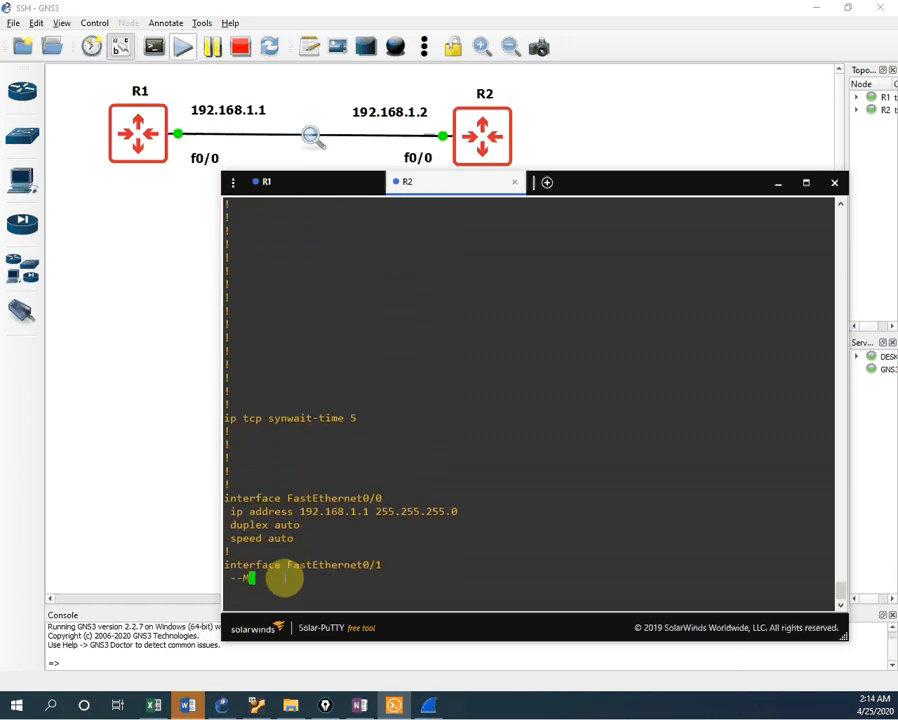
{"action": "key", "text": "Return"}
{"action": "key", "text": "Return"}
{"action": "key", "text": "Return"}
{"action": "key", "text": "Return"}
{"action": "key", "text": "Return"}
{"action": "key", "text": "Return"}
{"action": "key", "text": "Return"}
{"action": "key", "text": "Return"}
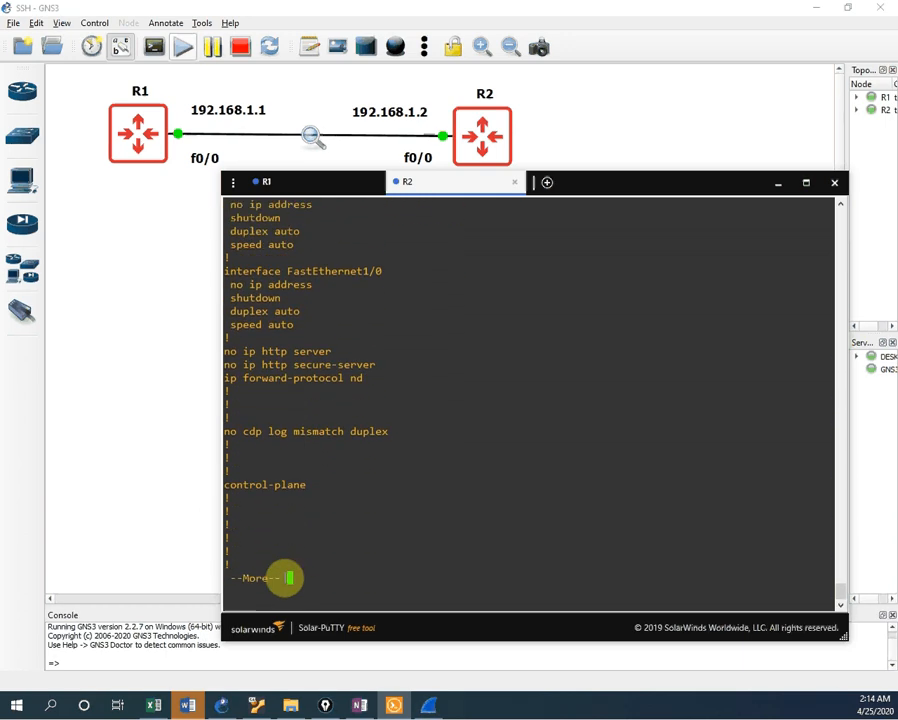
{"action": "key", "text": "Return"}
{"action": "key", "text": "Return"}
{"action": "key", "text": "Return"}
{"action": "key", "text": "Return"}
{"action": "key", "text": "Return"}
{"action": "key", "text": "Return"}
{"action": "key", "text": "Return"}
{"action": "key", "text": "Return"}
{"action": "key", "text": "Return"}
{"action": "key", "text": "Return"}
{"action": "key", "text": "Return"}
{"action": "key", "text": "Return"}
{"action": "key", "text": "Return"}
{"action": "key", "text": "Return"}
{"action": "key", "text": "Return"}
{"action": "key", "text": "Return"}
{"action": "key", "text": "Return"}
{"action": "key", "text": "Return"}
{"action": "key", "text": "Return"}
{"action": "key", "text": "Return"}
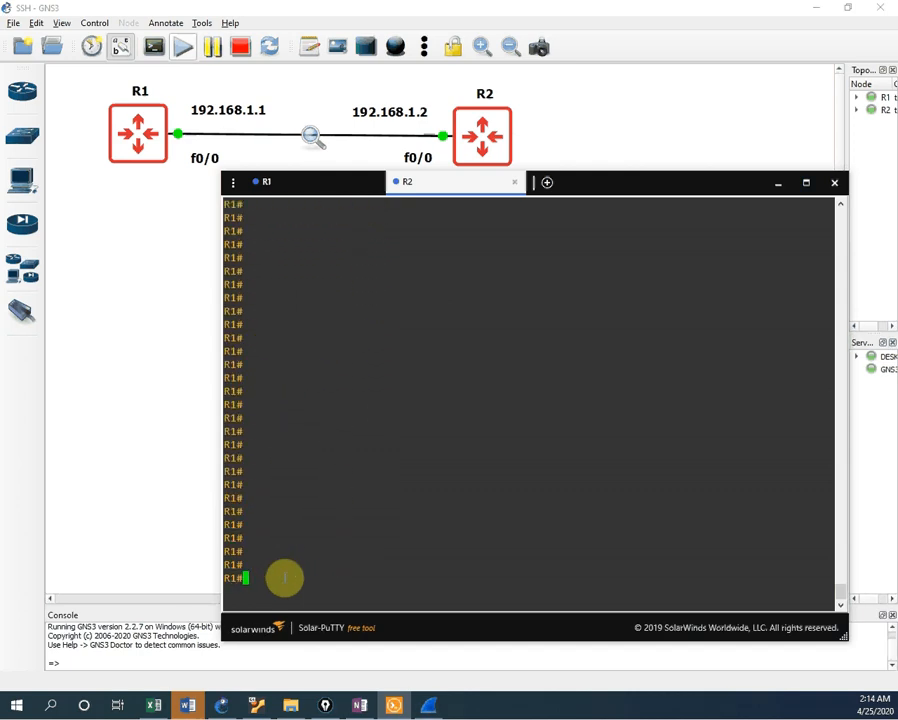
{"action": "type", "text": "sh ip int br"}
{"action": "key", "text": "Return"}
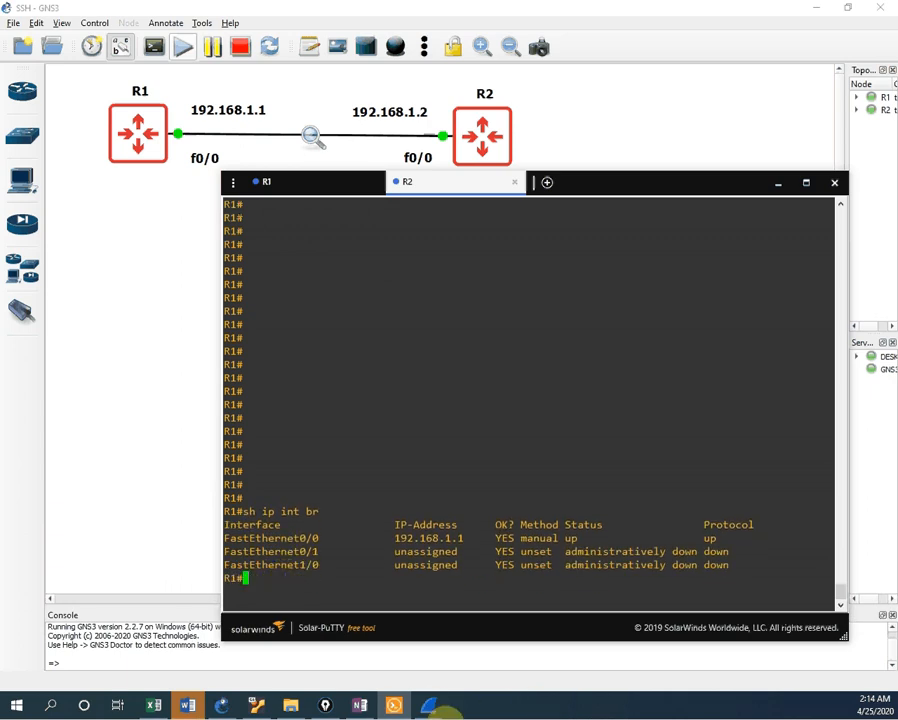
{"action": "left_click", "coordinate": [428, 706]}
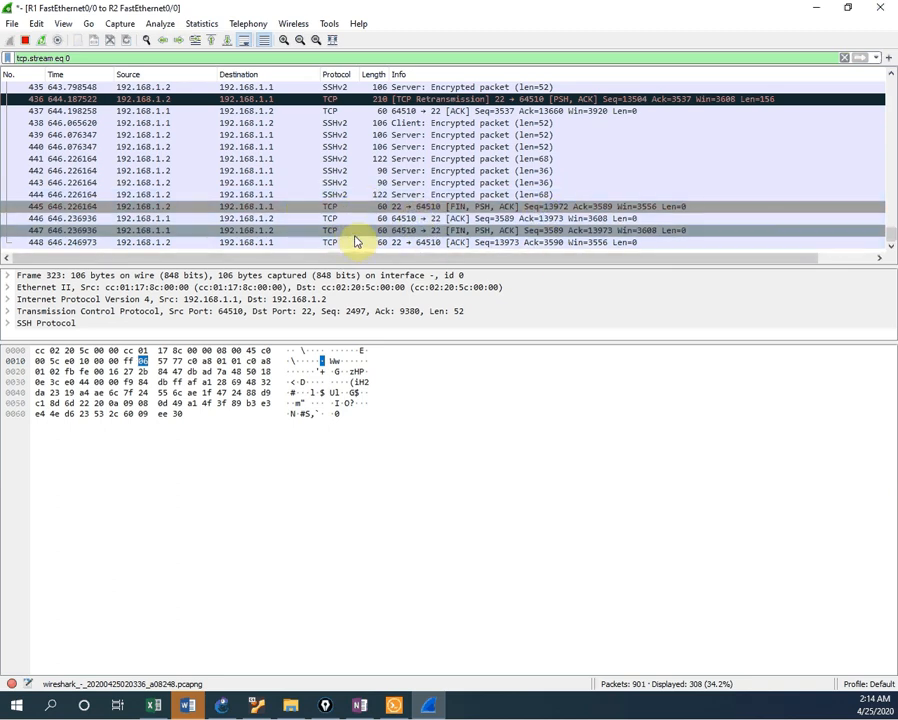
Step: Replace the Wireshark display filter with telnet
{"action": "left_click", "coordinate": [98, 60]}
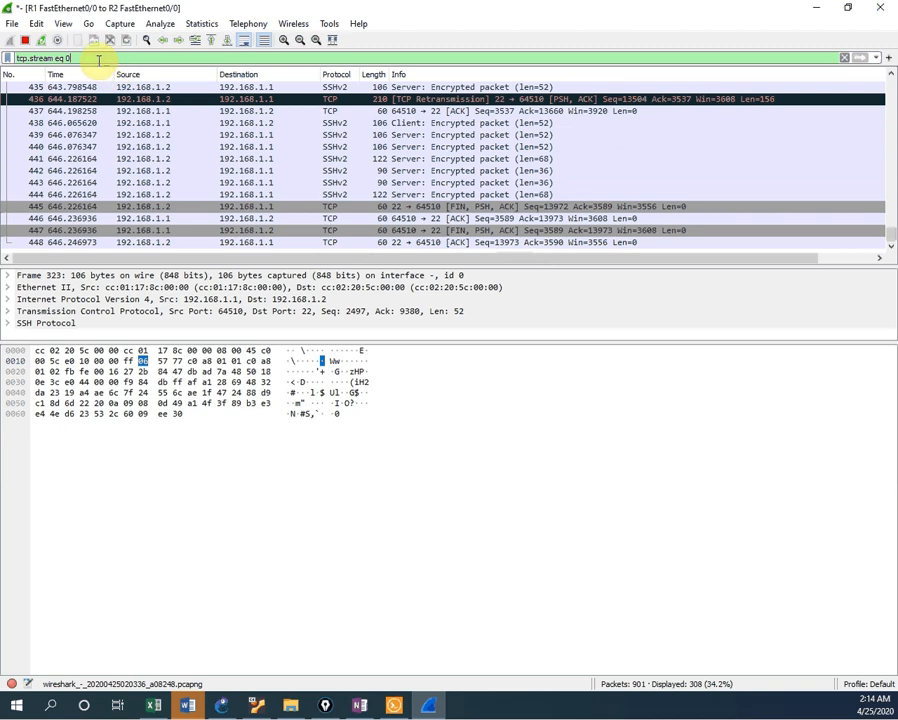
{"action": "key", "text": "ctrl+a"}
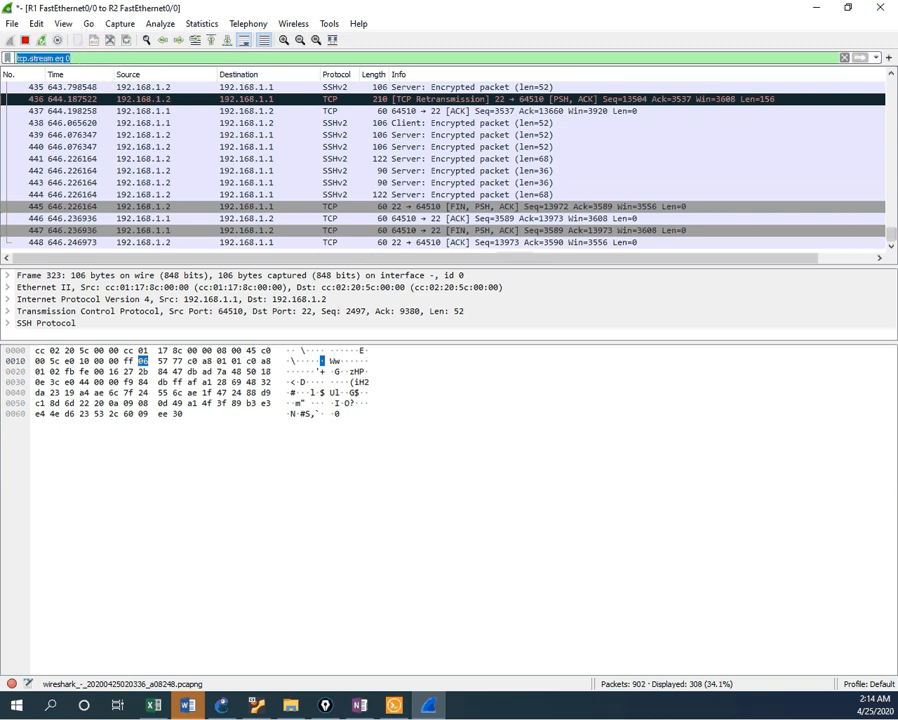
{"action": "type", "text": "telnet"}
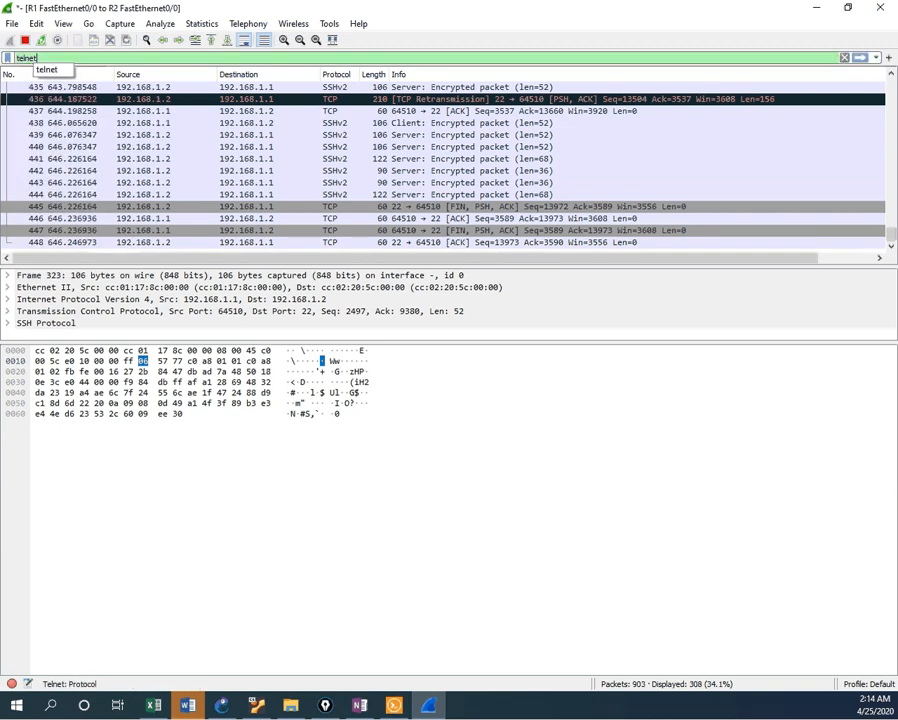
{"action": "key", "text": "Return"}
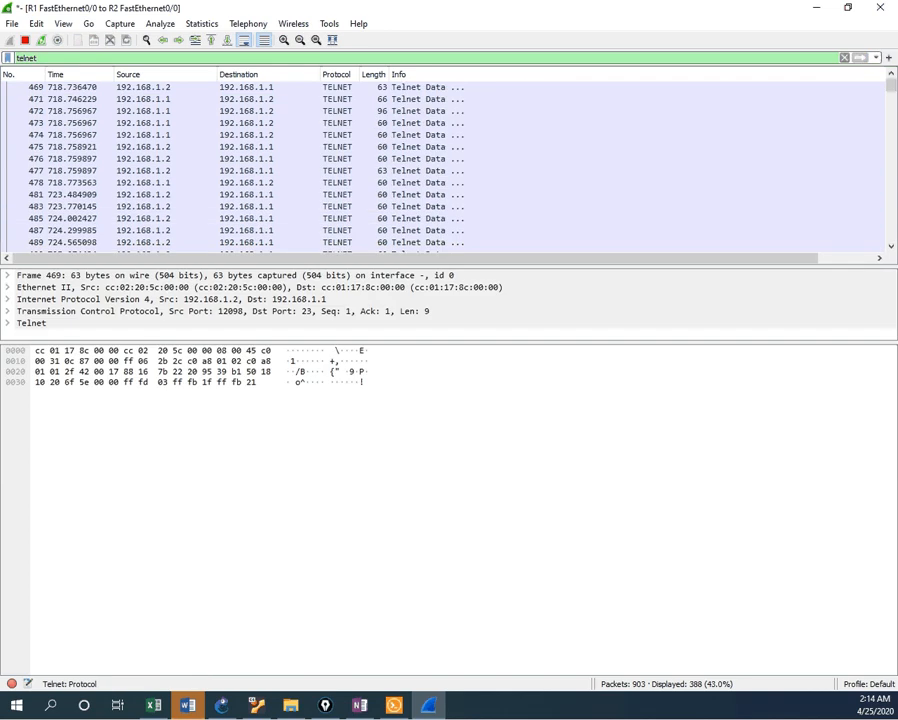
Step: Scroll to the bottom and bring up the actions for the last telnet packet, frame 898
{"action": "scroll", "coordinate": [385, 205], "scroll_direction": "down", "scroll_amount": 12}
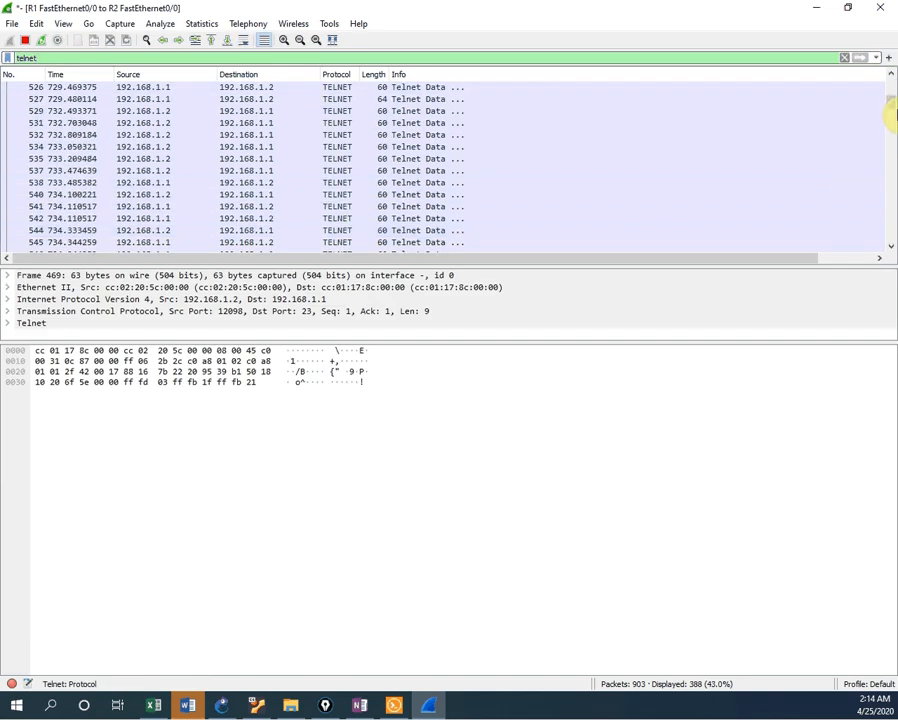
{"action": "left_click_drag", "start_coordinate": [890, 100], "coordinate": [895, 265]}
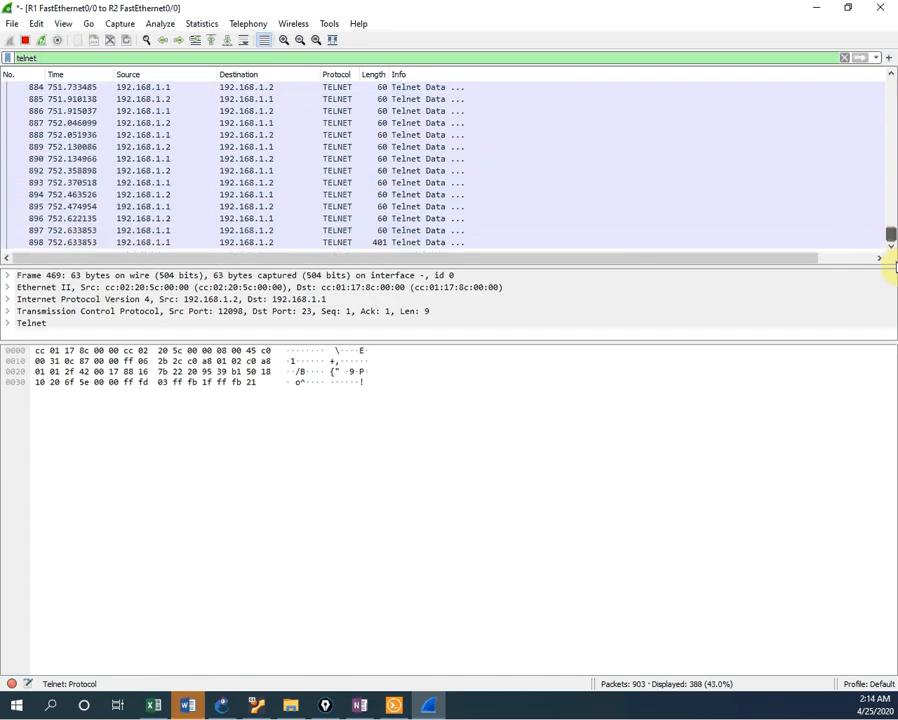
{"action": "left_click", "coordinate": [270, 243]}
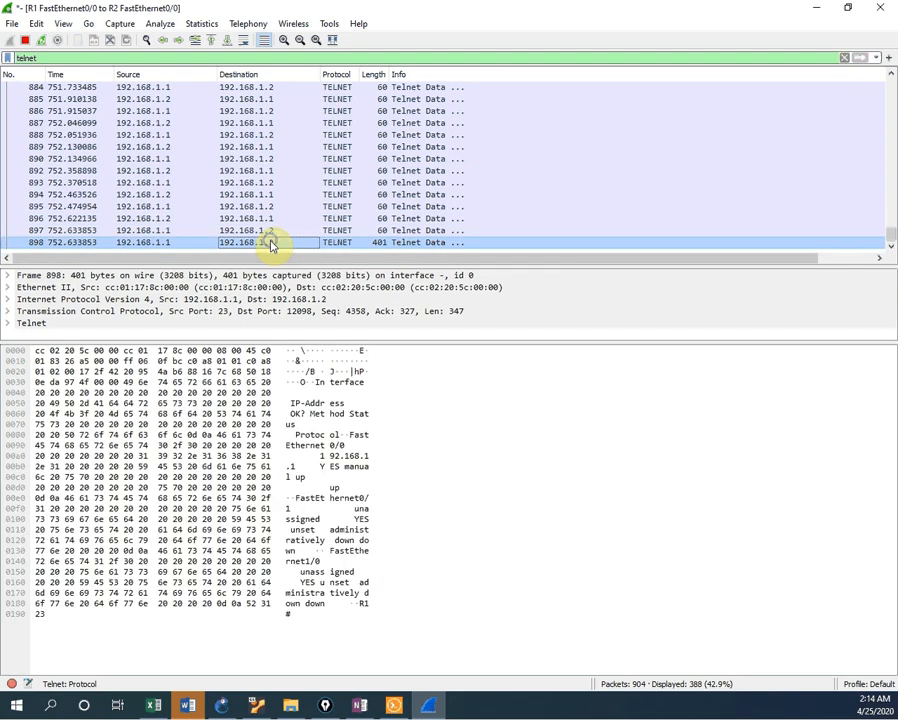
{"action": "right_click", "coordinate": [270, 243]}
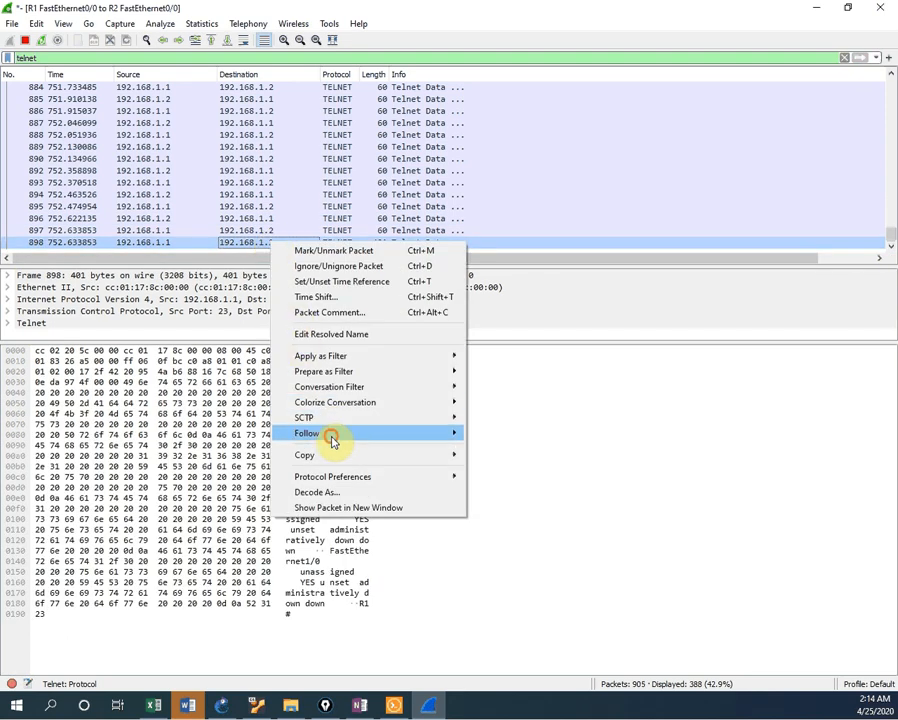
{"action": "mouse_move", "coordinate": [450, 443]}
{"action": "left_click", "coordinate": [500, 432]}
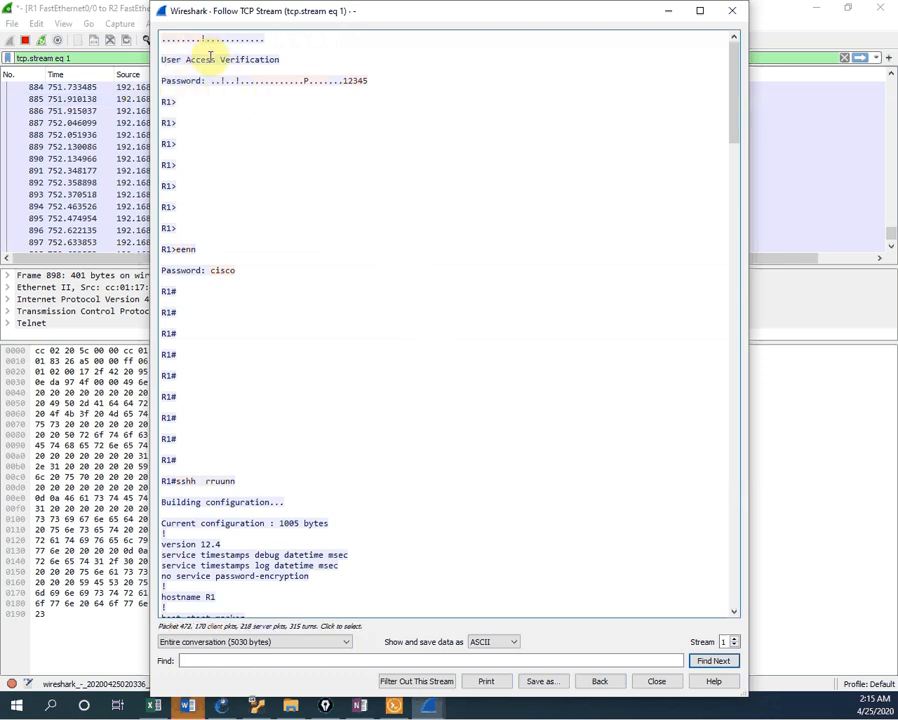
{"action": "left_click", "coordinate": [345, 81]}
{"action": "mouse_move", "coordinate": [345, 81]}
{"action": "left_mouse_down"}
{"action": "mouse_move", "coordinate": [388, 82]}
{"action": "mouse_move", "coordinate": [354, 86]}
{"action": "left_mouse_up"}
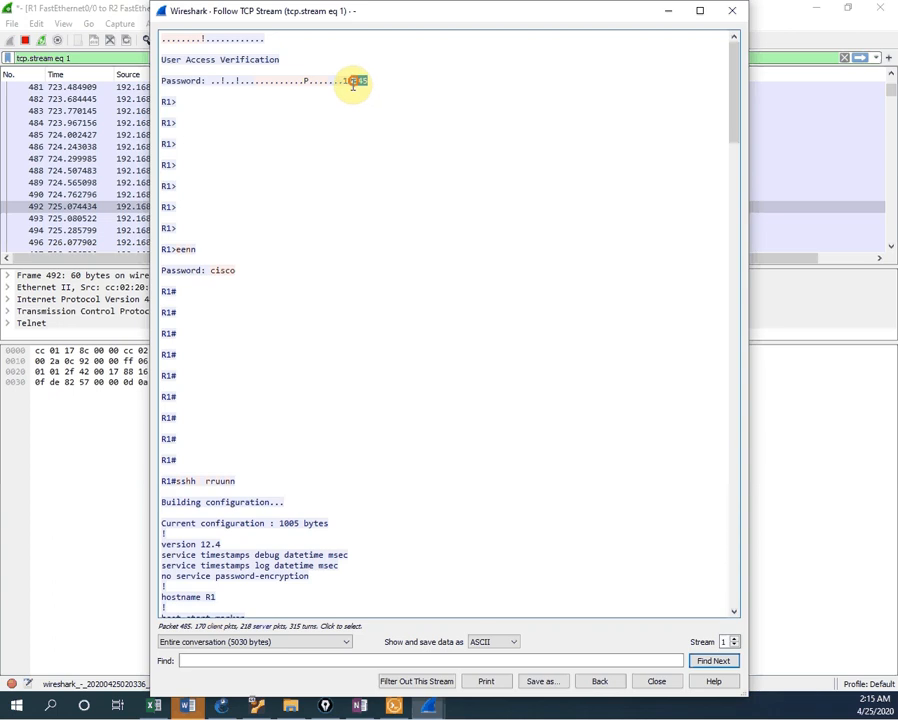
{"action": "left_click", "coordinate": [231, 270]}
{"action": "left_click_drag", "start_coordinate": [231, 270], "coordinate": [216, 268]}
{"action": "scroll", "coordinate": [230, 300], "scroll_direction": "down", "scroll_amount": 7}
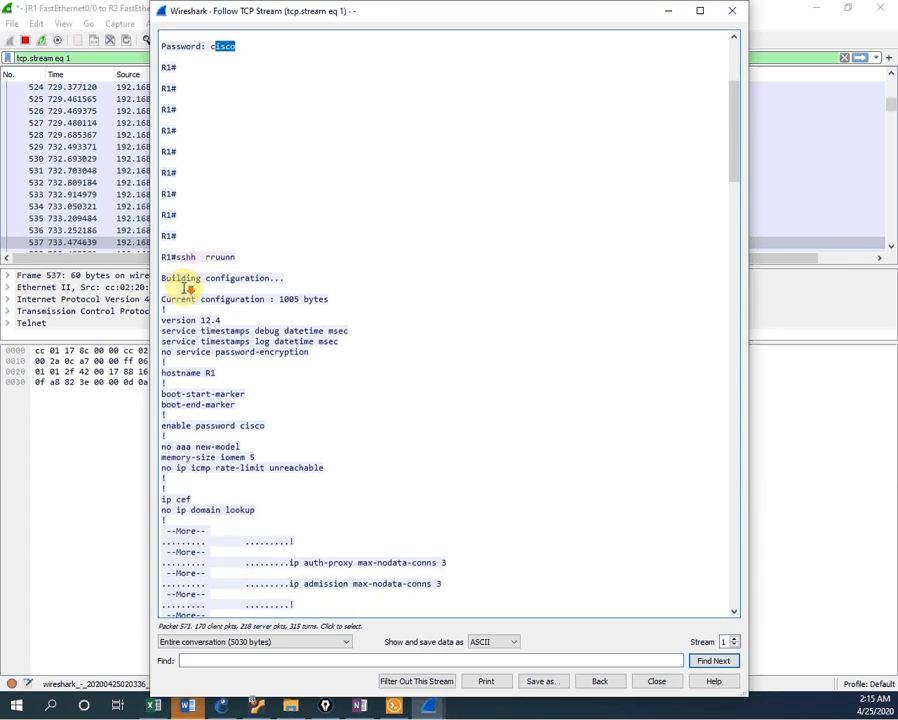
{"action": "left_click_drag", "start_coordinate": [234, 256], "coordinate": [186, 246]}
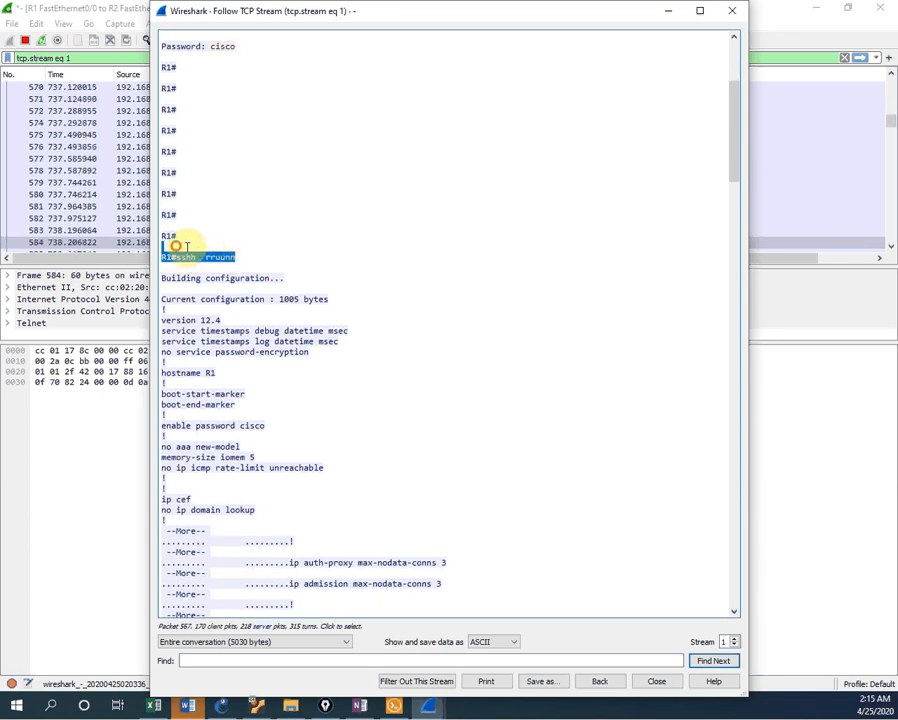
{"action": "scroll", "coordinate": [226, 200], "scroll_direction": "down", "scroll_amount": 7}
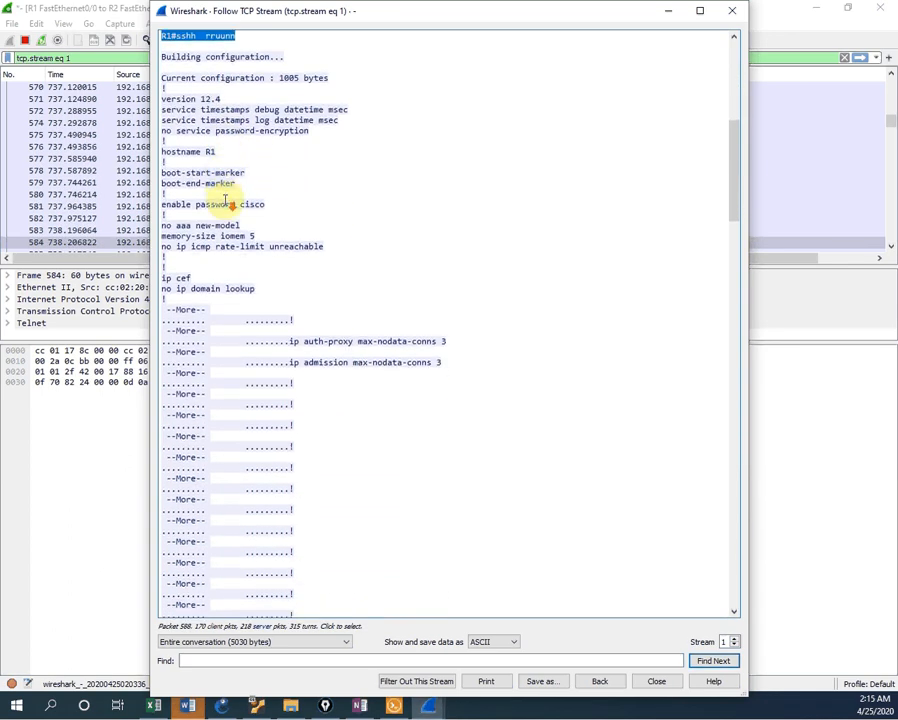
{"action": "scroll", "coordinate": [226, 201], "scroll_direction": "down", "scroll_amount": 18}
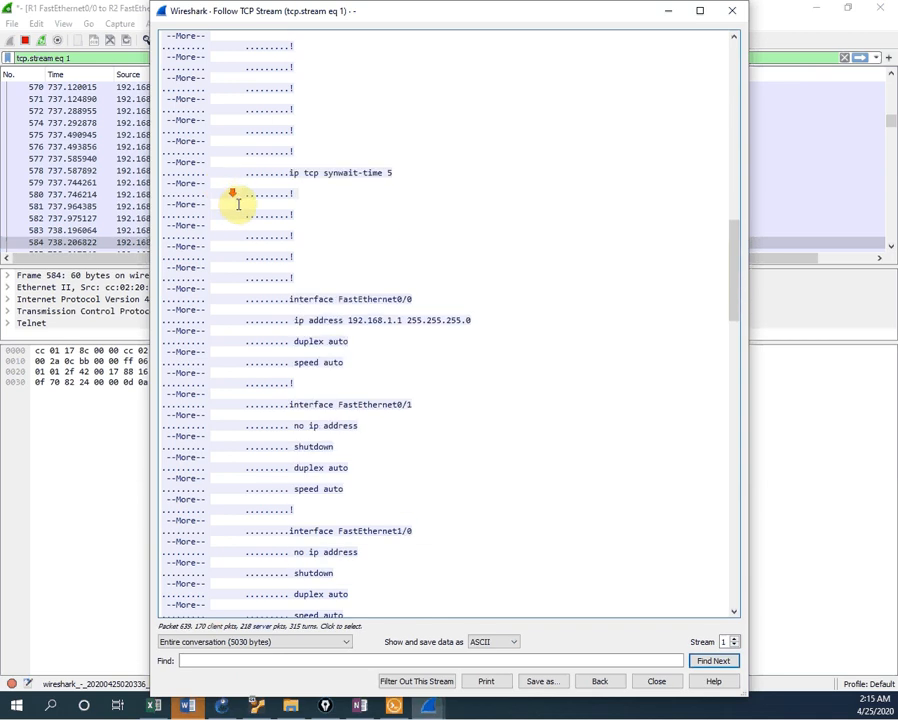
{"action": "scroll", "coordinate": [367, 229], "scroll_direction": "down", "scroll_amount": 13}
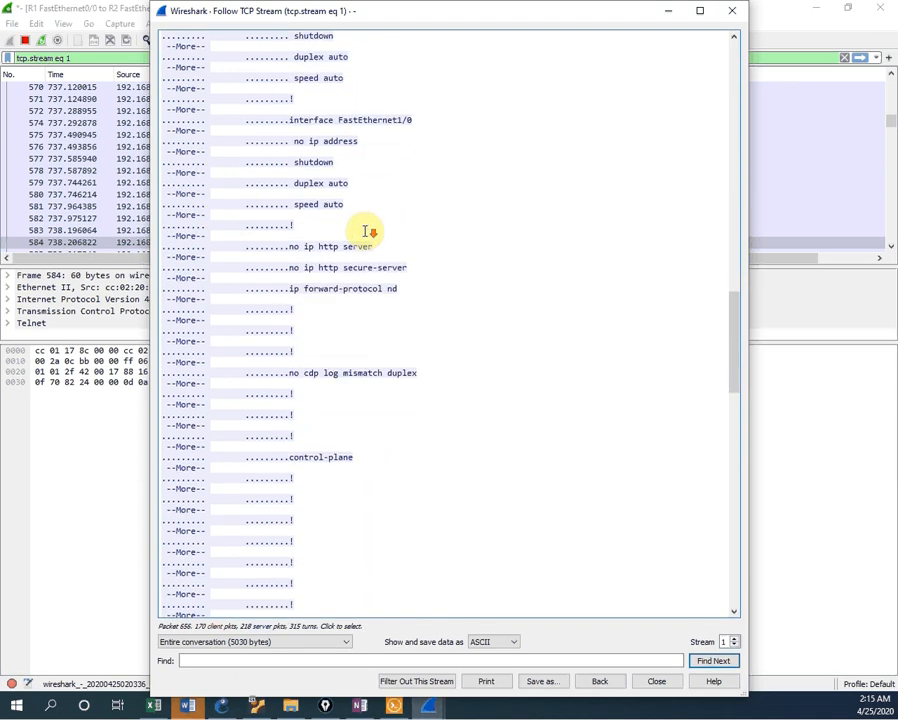
{"action": "scroll", "coordinate": [367, 231], "scroll_direction": "down", "scroll_amount": 7}
{"action": "scroll", "coordinate": [364, 231], "scroll_direction": "down", "scroll_amount": 3}
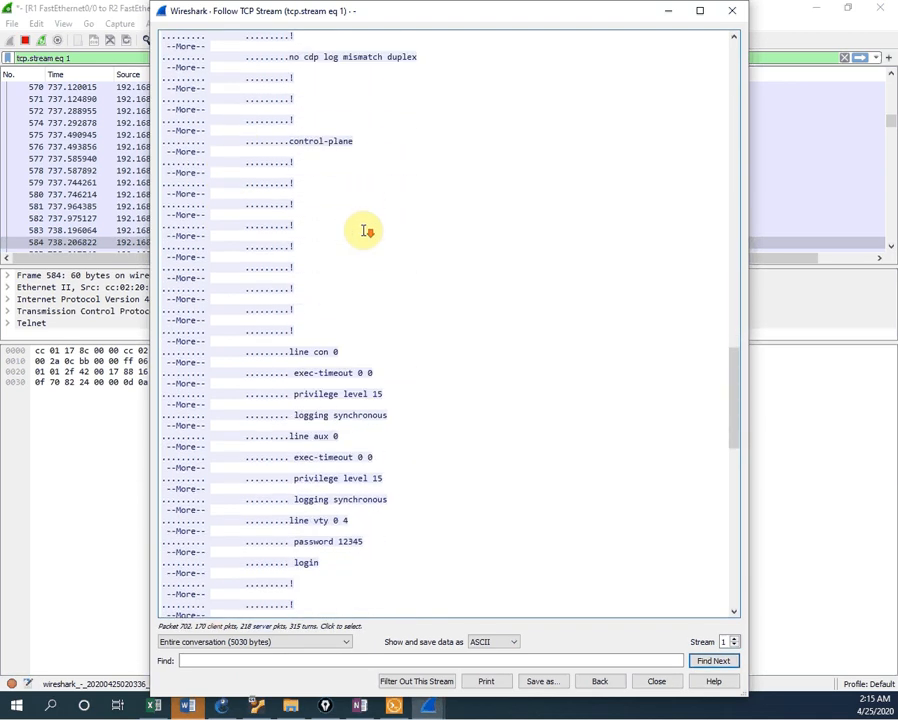
{"action": "scroll", "coordinate": [364, 230], "scroll_direction": "down", "scroll_amount": 1}
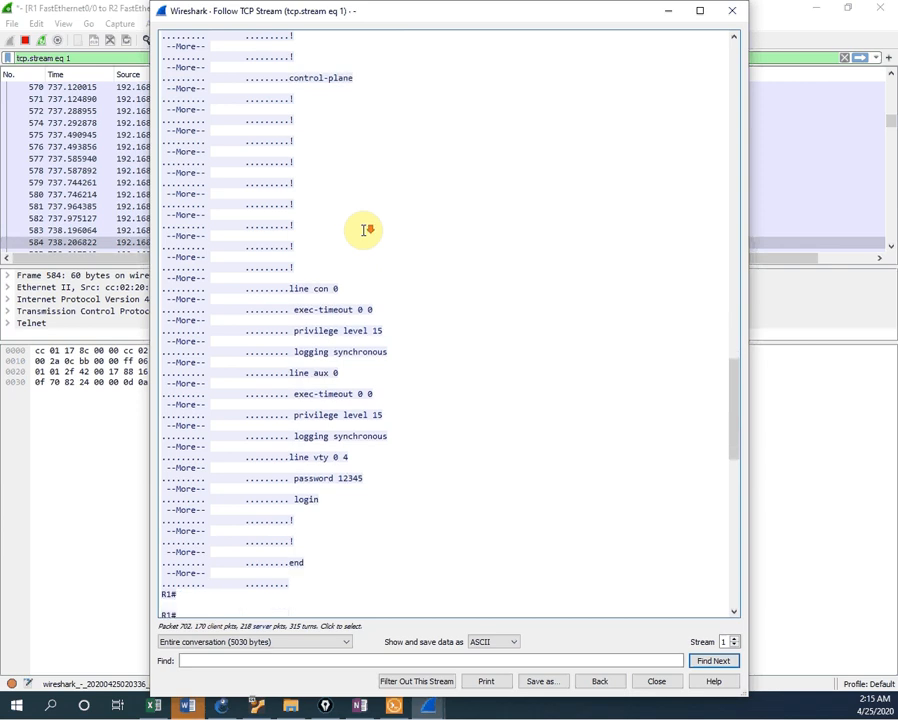
{"action": "scroll", "coordinate": [364, 230], "scroll_direction": "down", "scroll_amount": 3}
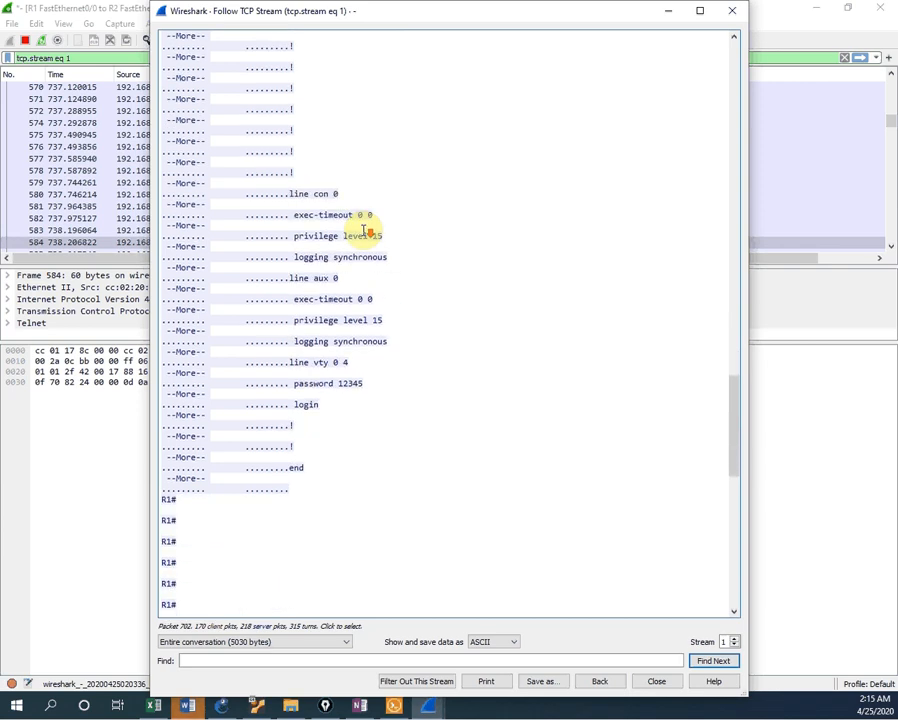
{"action": "scroll", "coordinate": [363, 231], "scroll_direction": "down", "scroll_amount": 10}
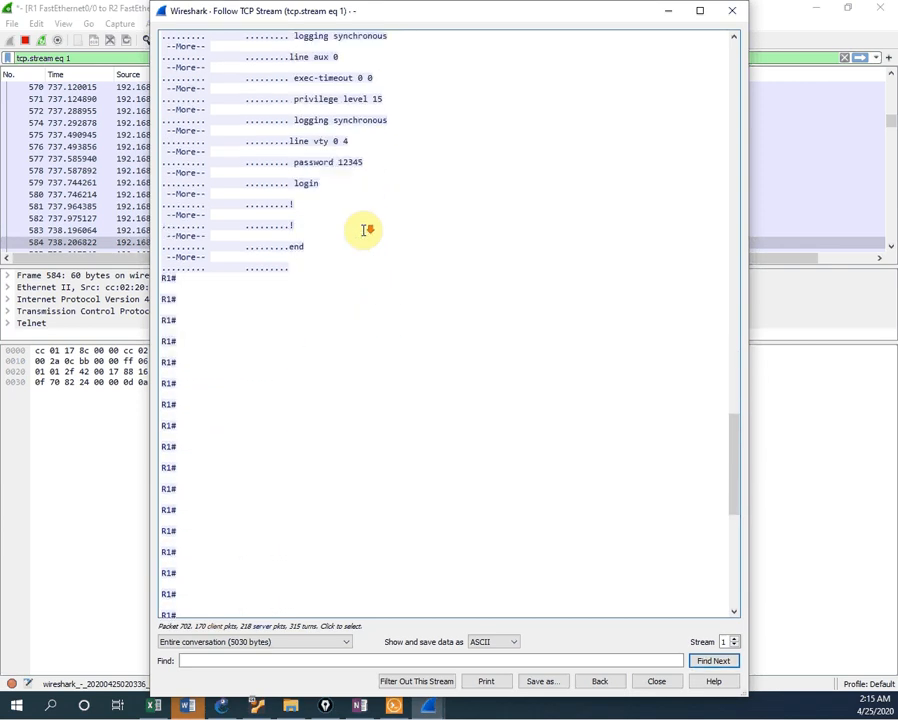
{"action": "scroll", "coordinate": [362, 239], "scroll_direction": "down", "scroll_amount": 2}
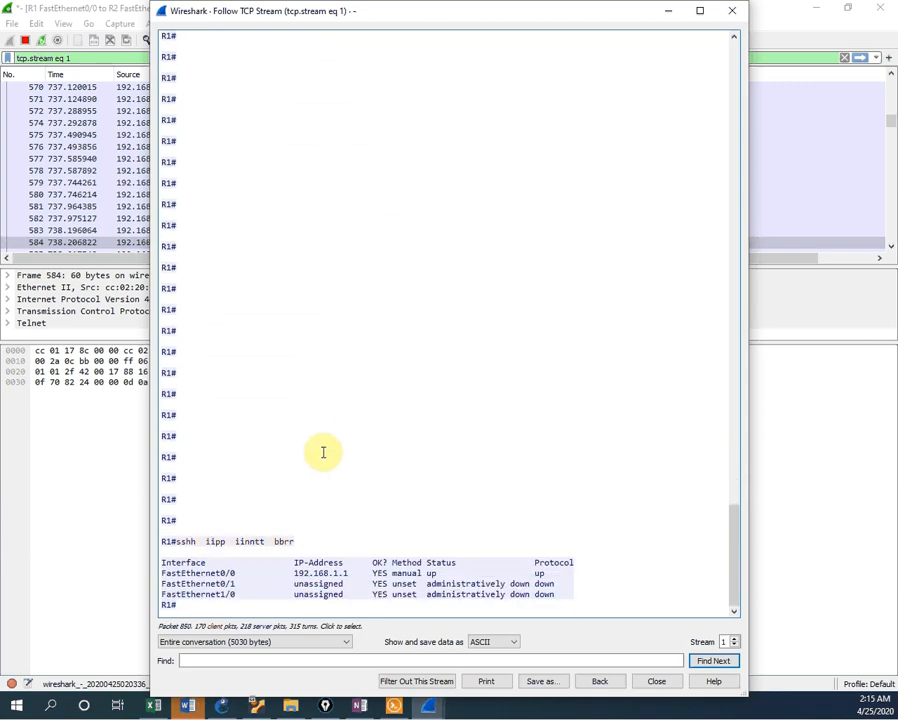
{"action": "left_click_drag", "start_coordinate": [162, 536], "coordinate": [356, 536]}
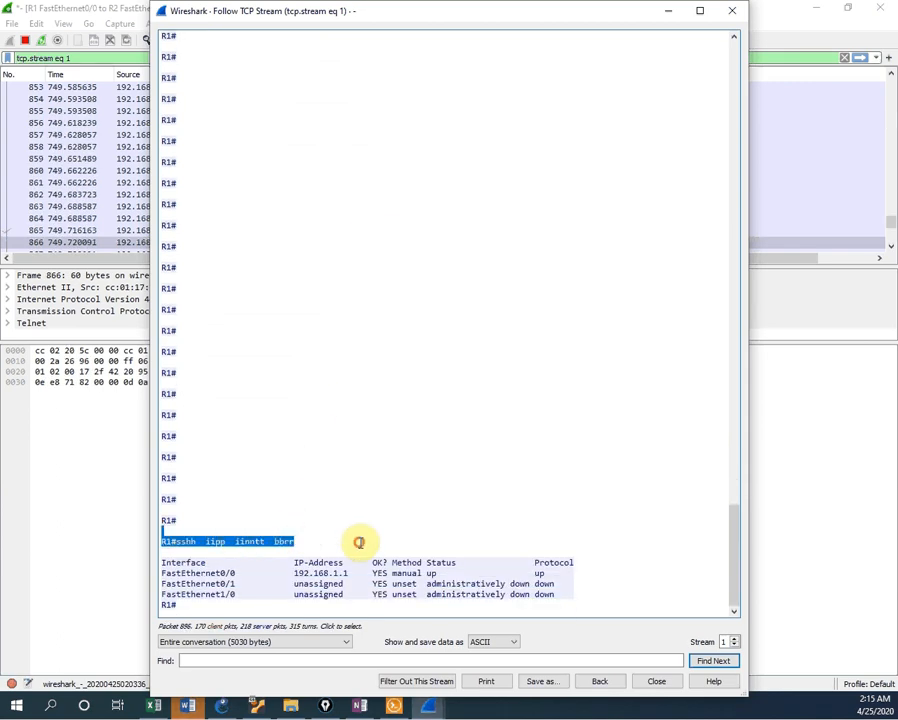
{"action": "left_click", "coordinate": [213, 585]}
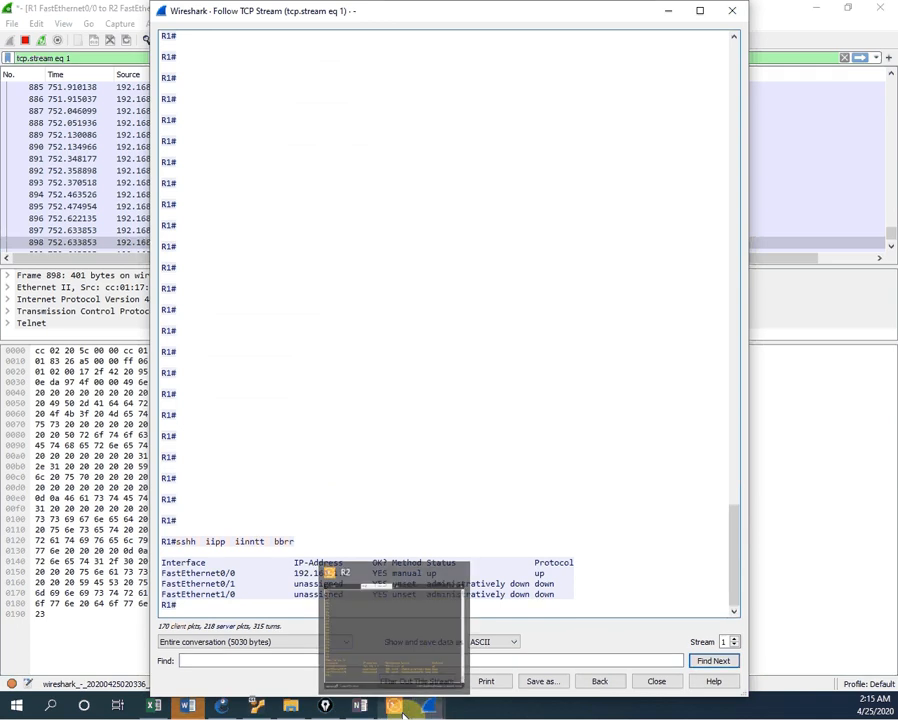
Step: Run sh ver on R1 over R2's telnet session, then close Wireshark's stream window
{"action": "left_click", "coordinate": [398, 646]}
{"action": "left_click", "coordinate": [348, 587]}
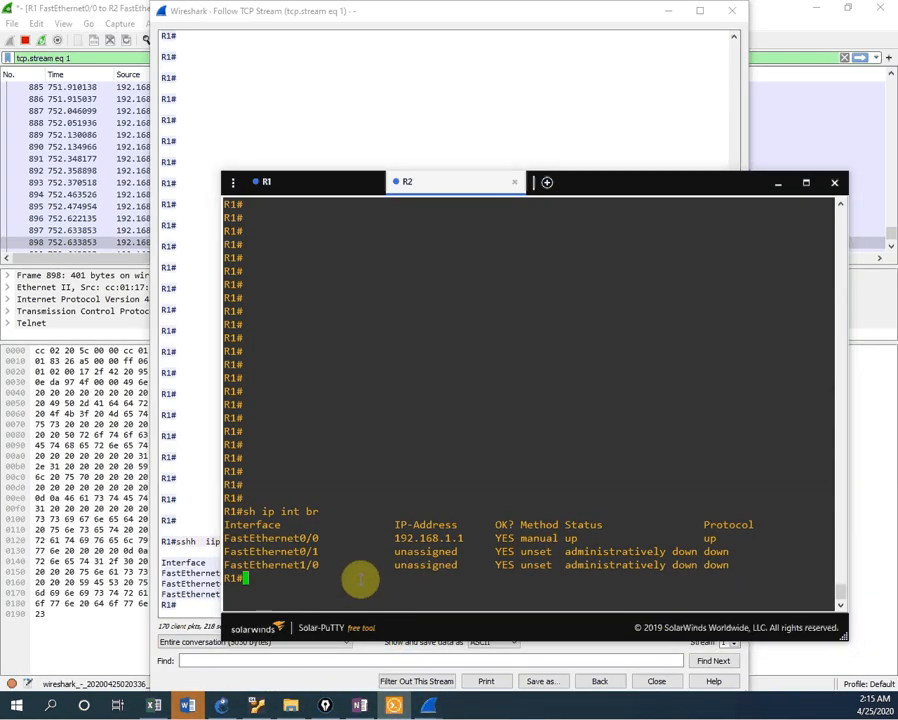
{"action": "type", "text": "sh ver"}
{"action": "key", "text": "Return"}
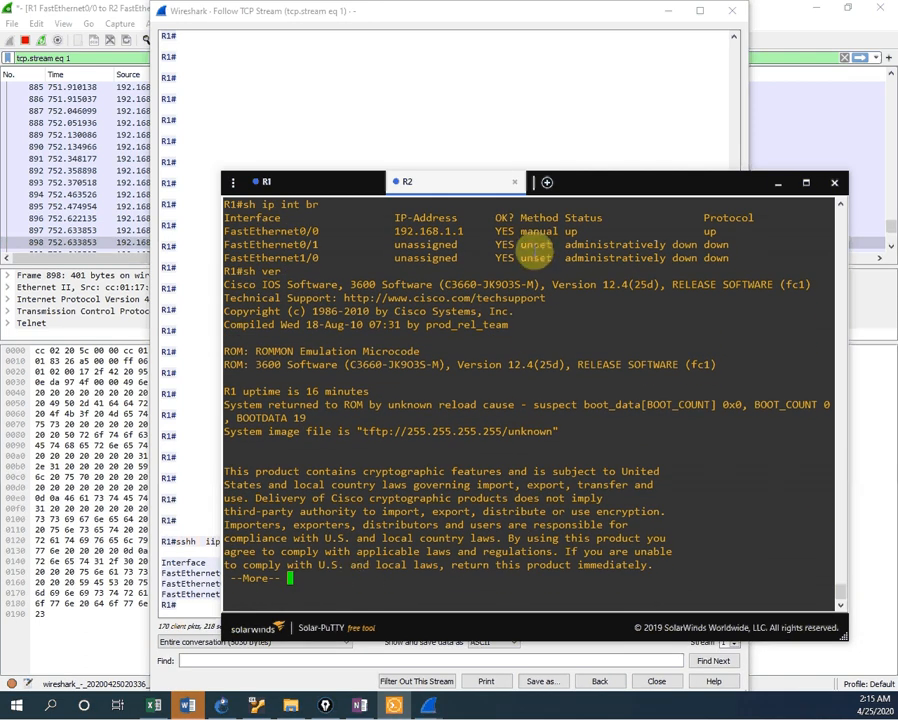
{"action": "left_click", "coordinate": [576, 104]}
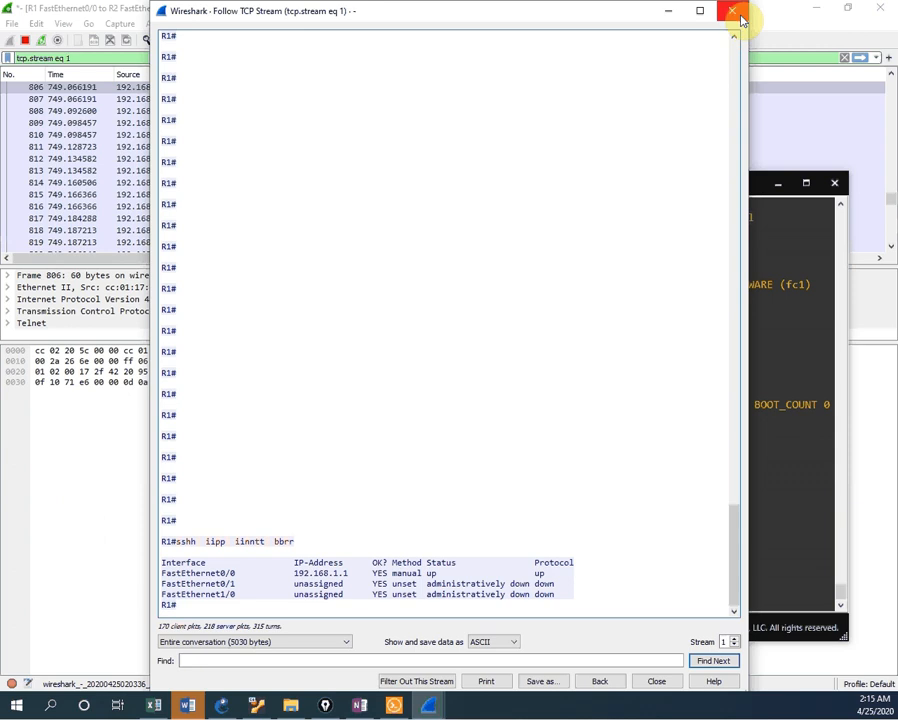
{"action": "left_click", "coordinate": [740, 16]}
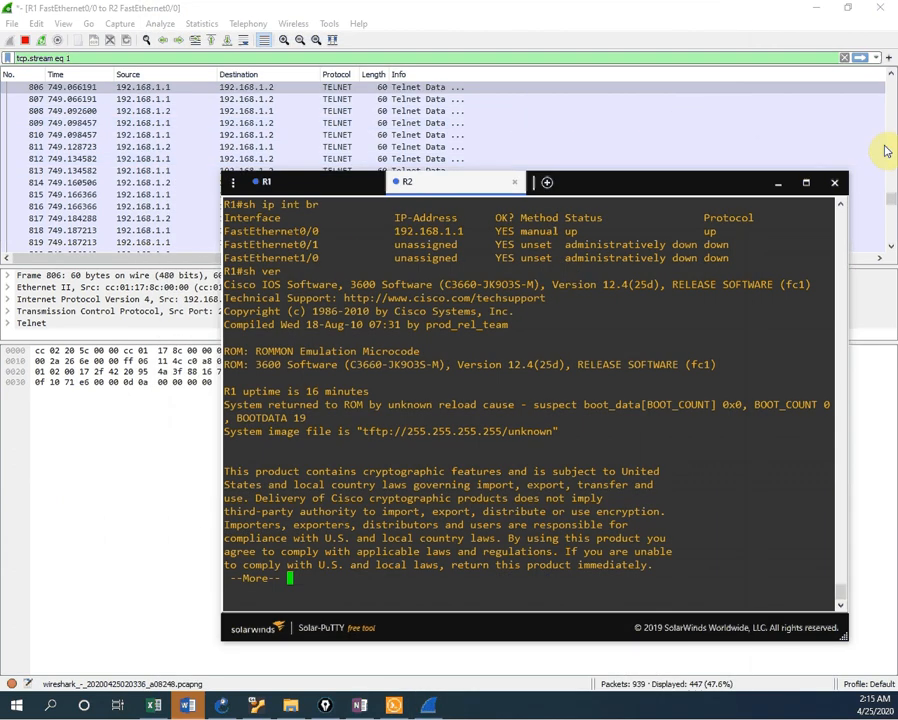
Step: Scroll to the end of the packet list and follow the TCP stream of telnet packet 938
{"action": "left_click_drag", "start_coordinate": [888, 197], "coordinate": [893, 250]}
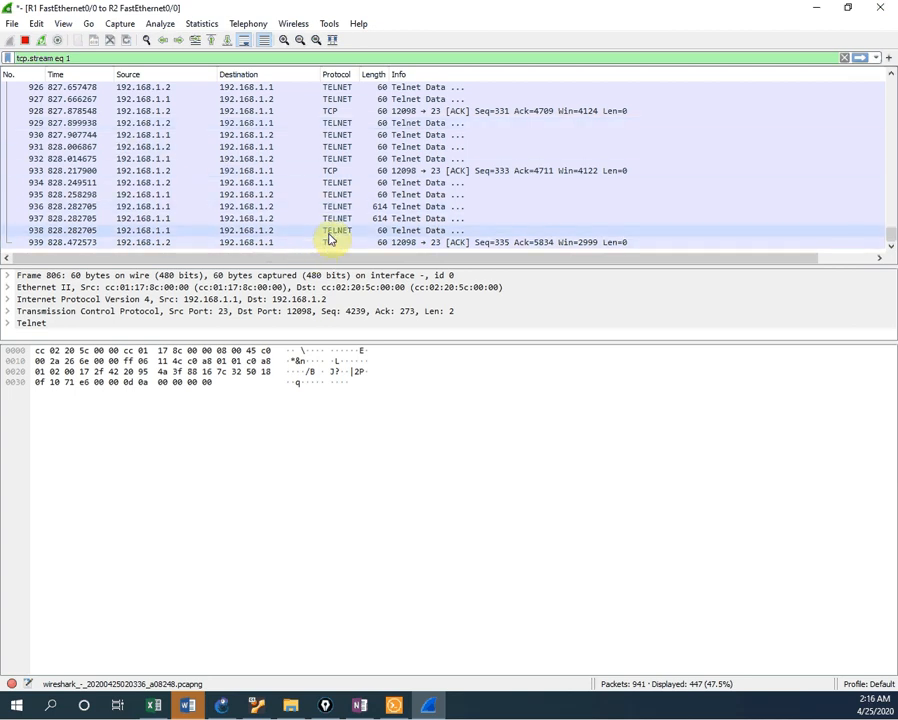
{"action": "right_click", "coordinate": [330, 236]}
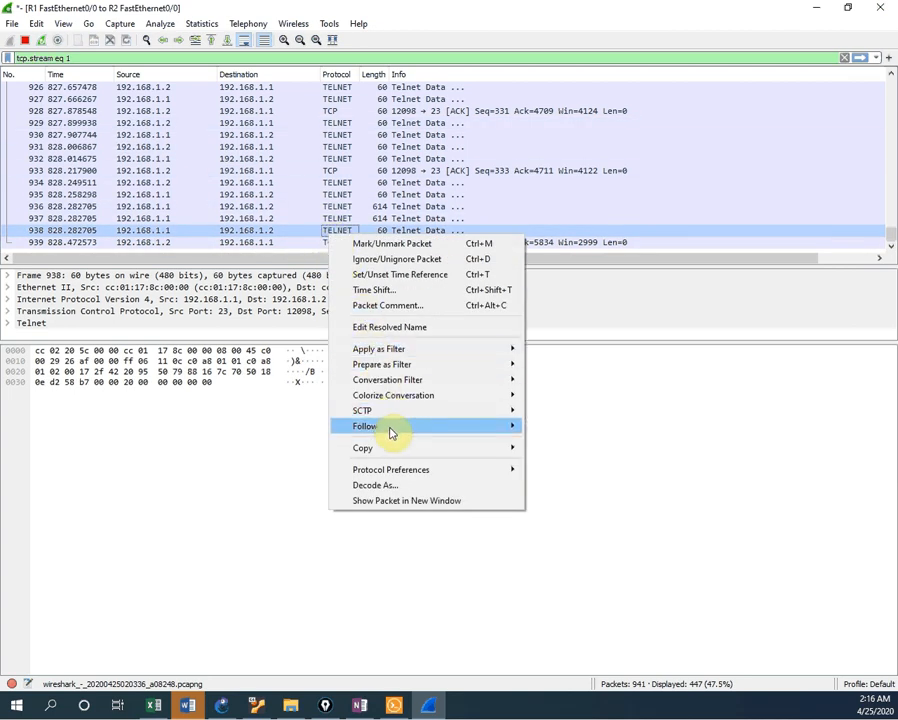
{"action": "mouse_move", "coordinate": [392, 427]}
{"action": "left_click", "coordinate": [581, 432]}
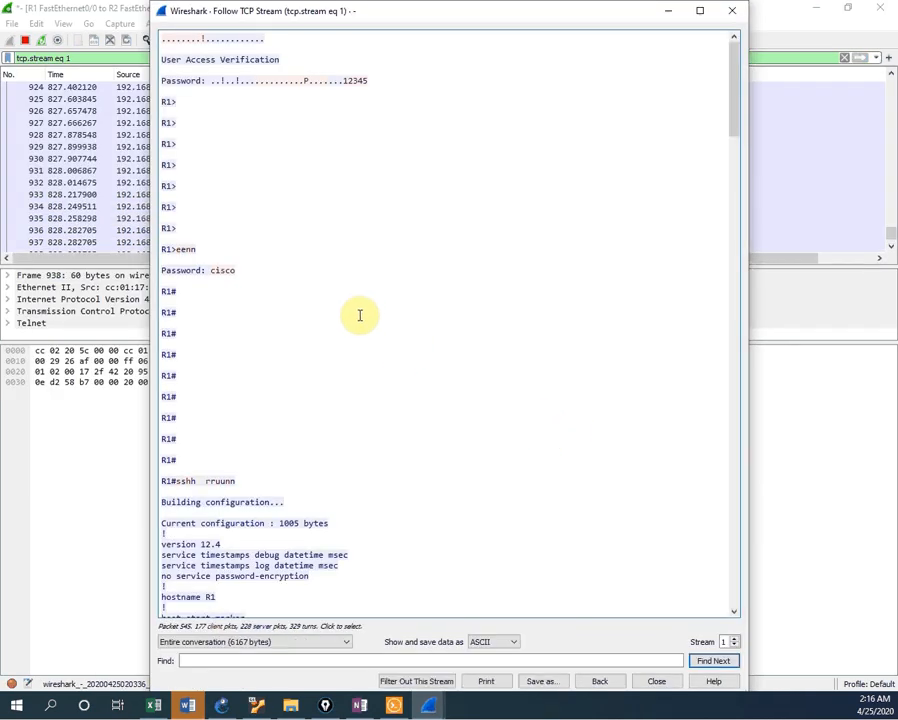
{"action": "scroll", "coordinate": [359, 314], "scroll_direction": "down", "scroll_amount": 7}
{"action": "left_click_drag", "start_coordinate": [736, 134], "coordinate": [738, 603]}
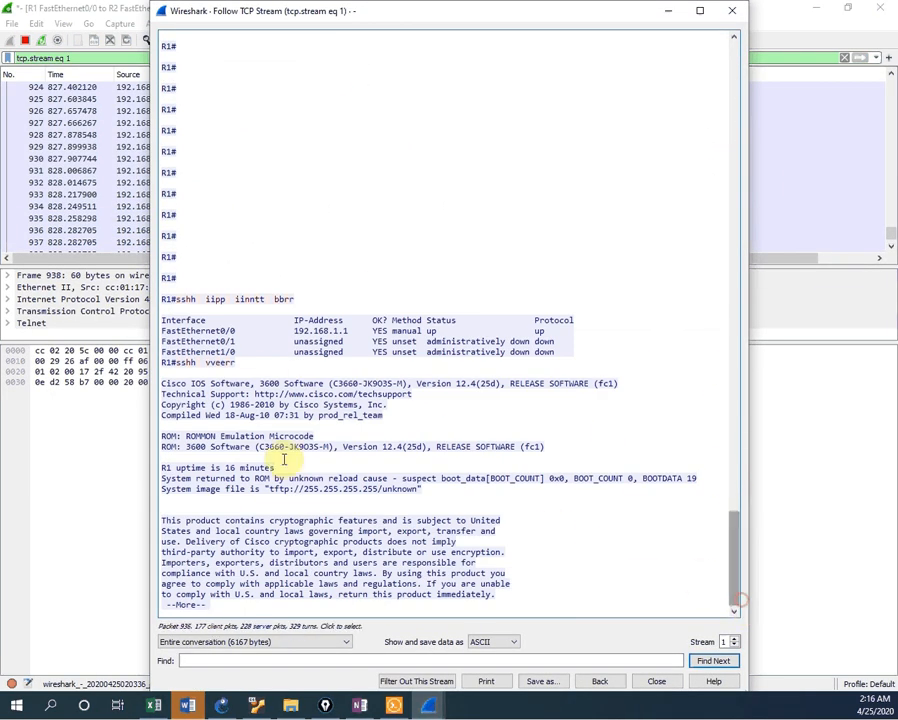
{"action": "left_click", "coordinate": [232, 364]}
{"action": "left_click", "coordinate": [211, 437]}
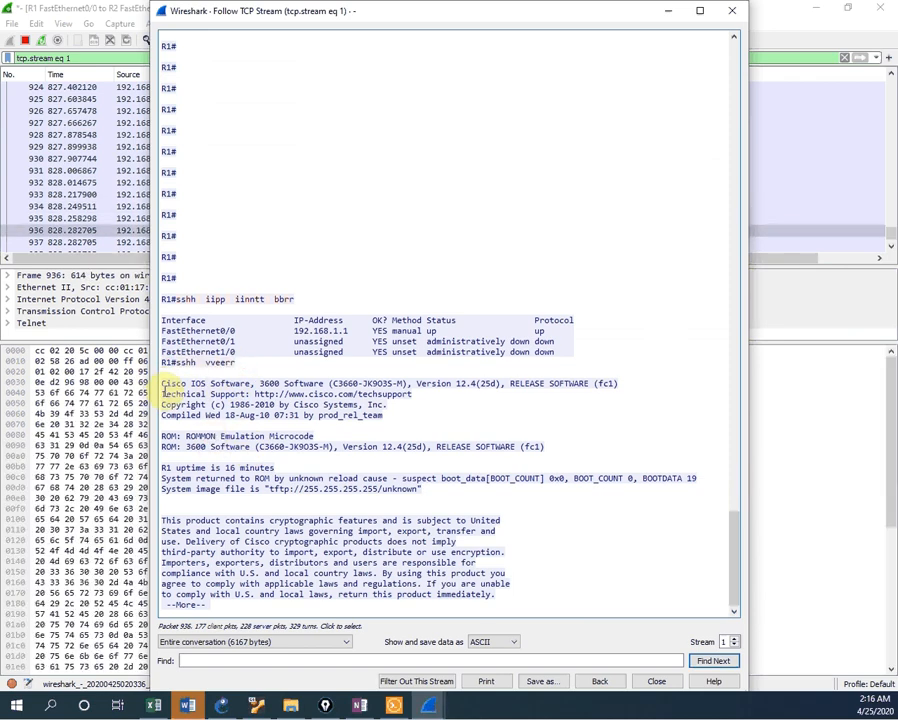
{"action": "left_click_drag", "start_coordinate": [161, 383], "coordinate": [520, 605]}
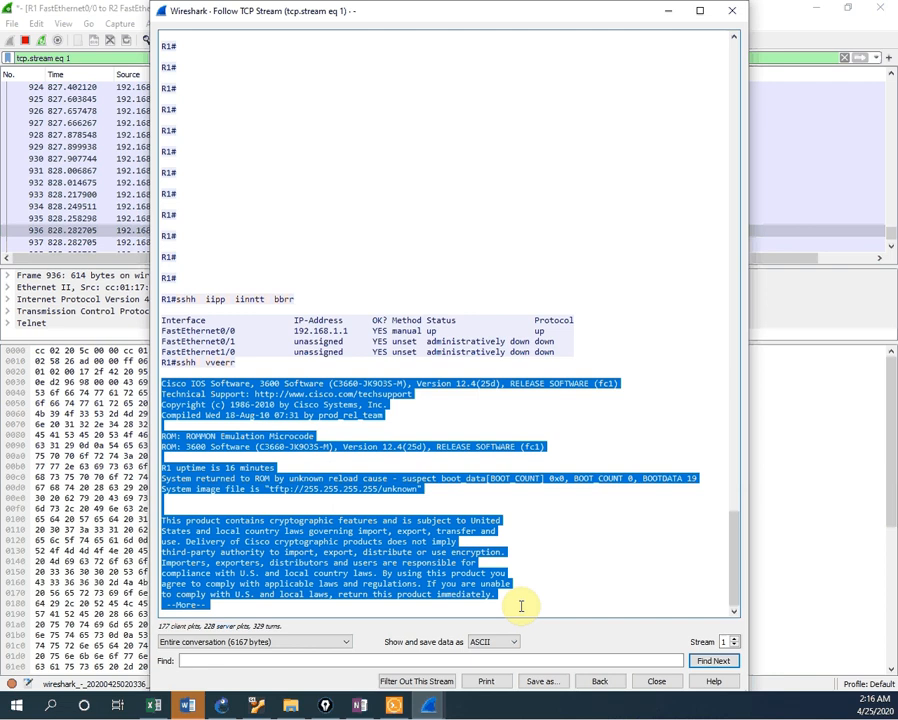
{"action": "scroll", "coordinate": [502, 378], "scroll_direction": "up", "scroll_amount": 10}
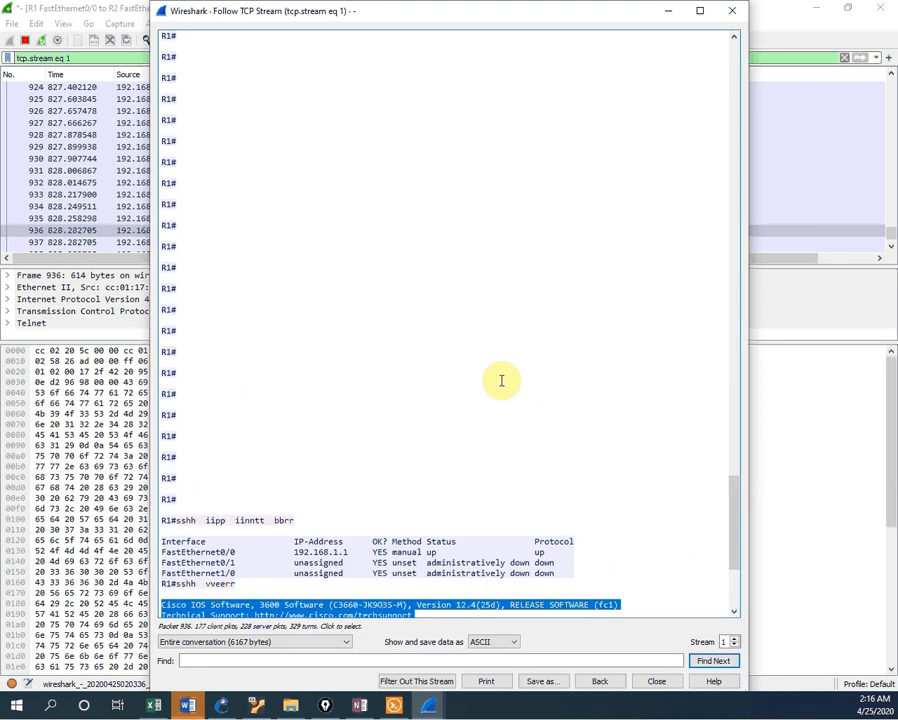
{"action": "scroll", "coordinate": [499, 344], "scroll_direction": "up", "scroll_amount": 15}
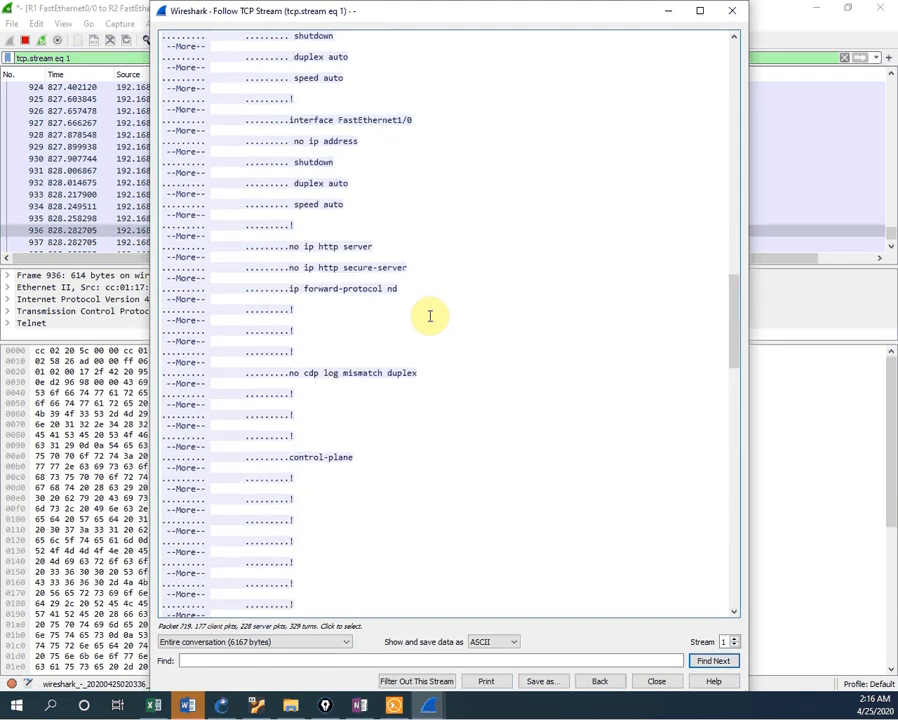
{"action": "scroll", "coordinate": [430, 315], "scroll_direction": "up", "scroll_amount": 15}
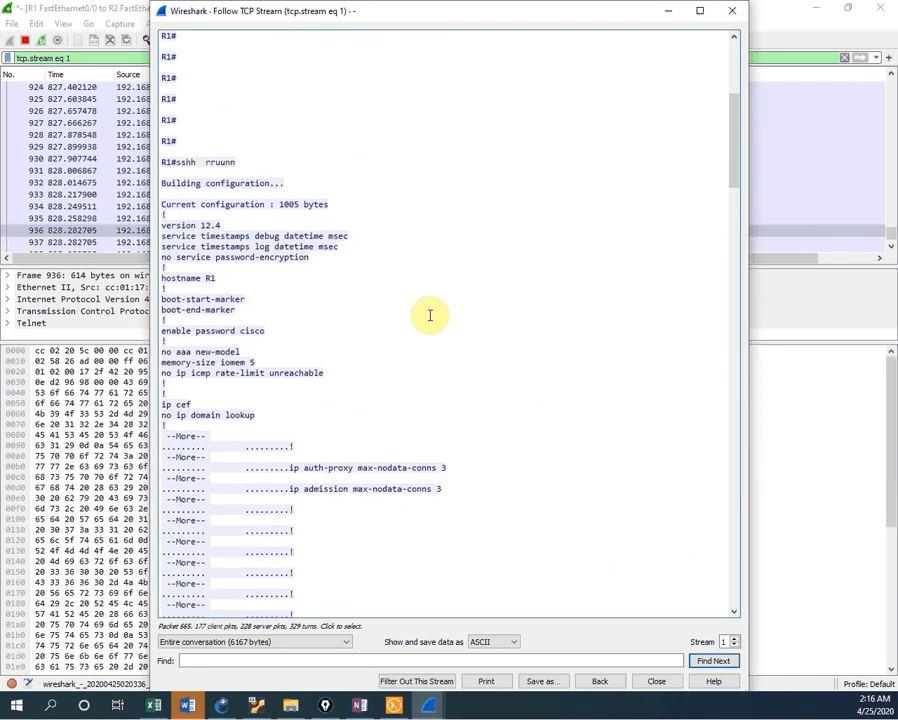